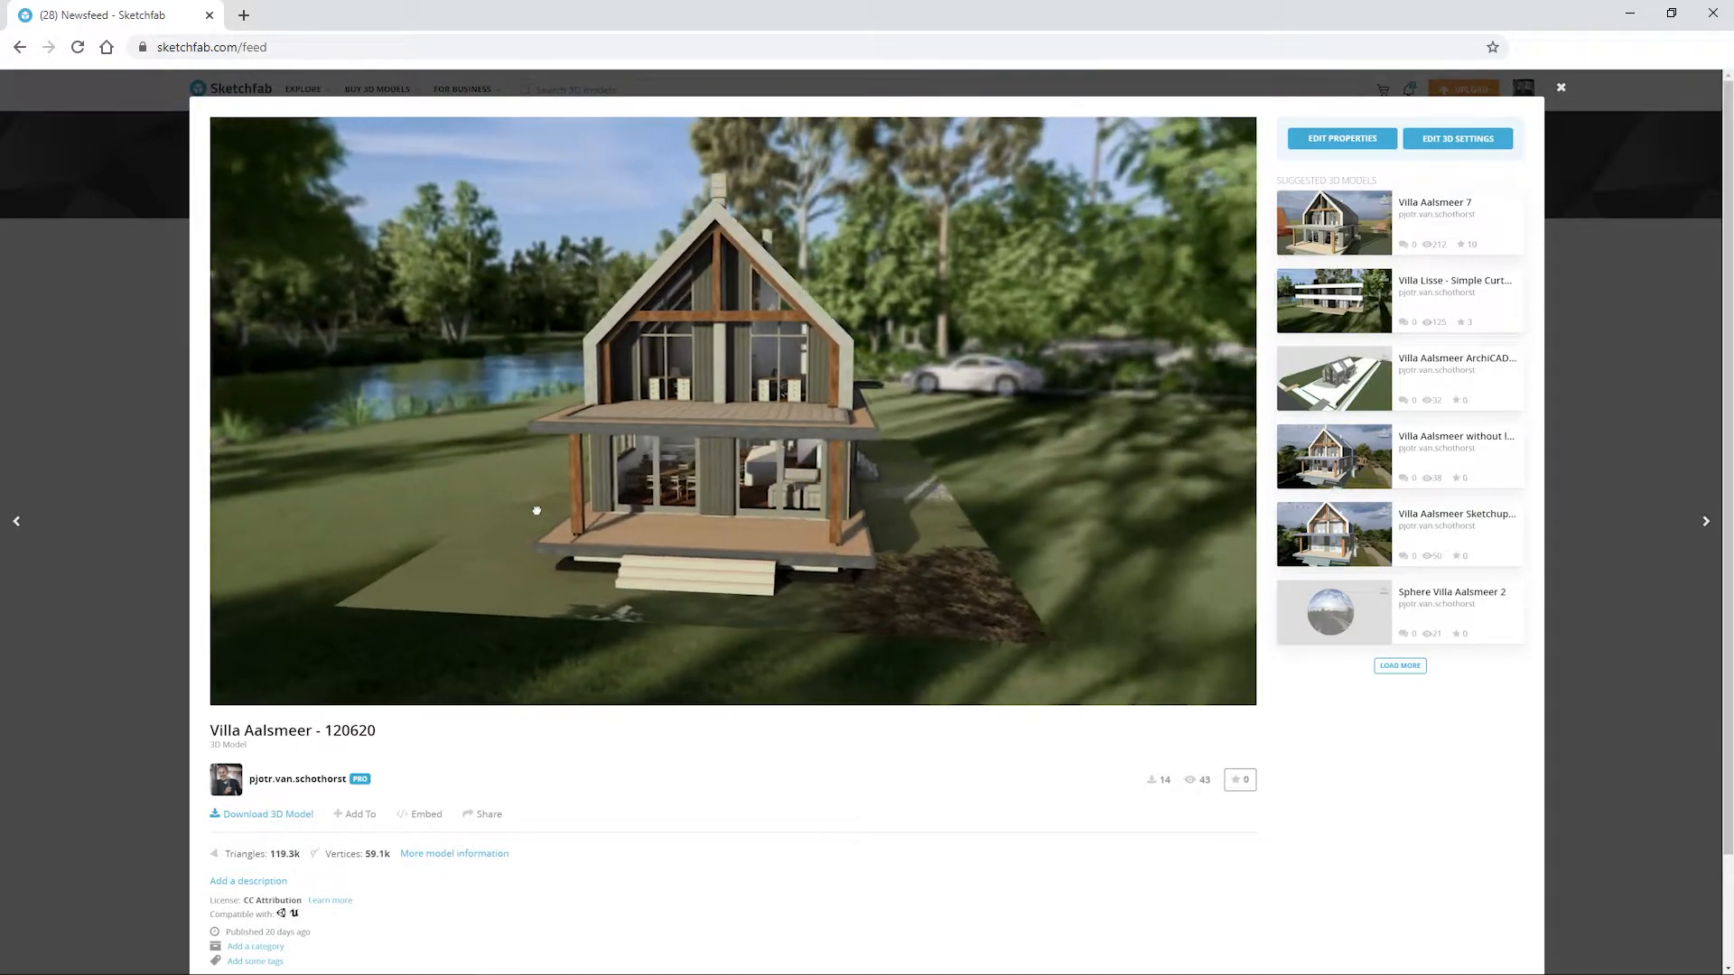
Examine the Villa Aalsmeer - 120620 model, and open Hunt House, Seneca Falls from the newsfeed to view it from another side
{"action": "left_click_drag", "start_coordinate": [540, 512], "coordinate": [561, 503]}
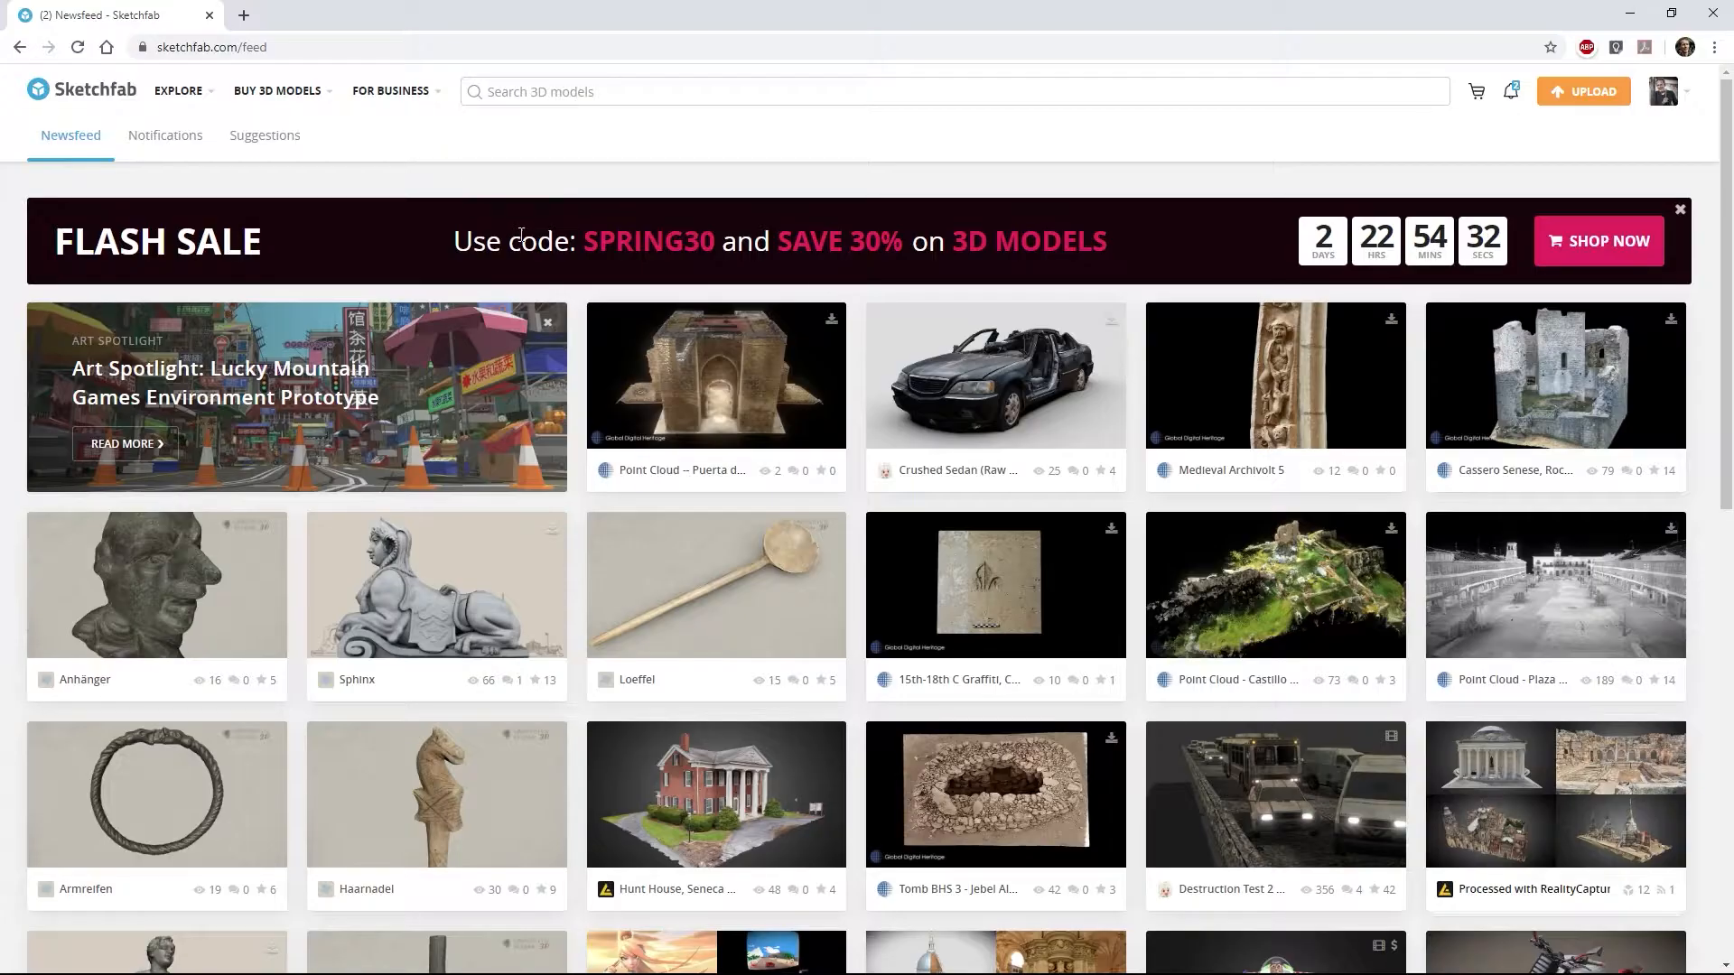
{"action": "scroll", "coordinate": [524, 249], "scroll_direction": "down", "scroll_amount": 7}
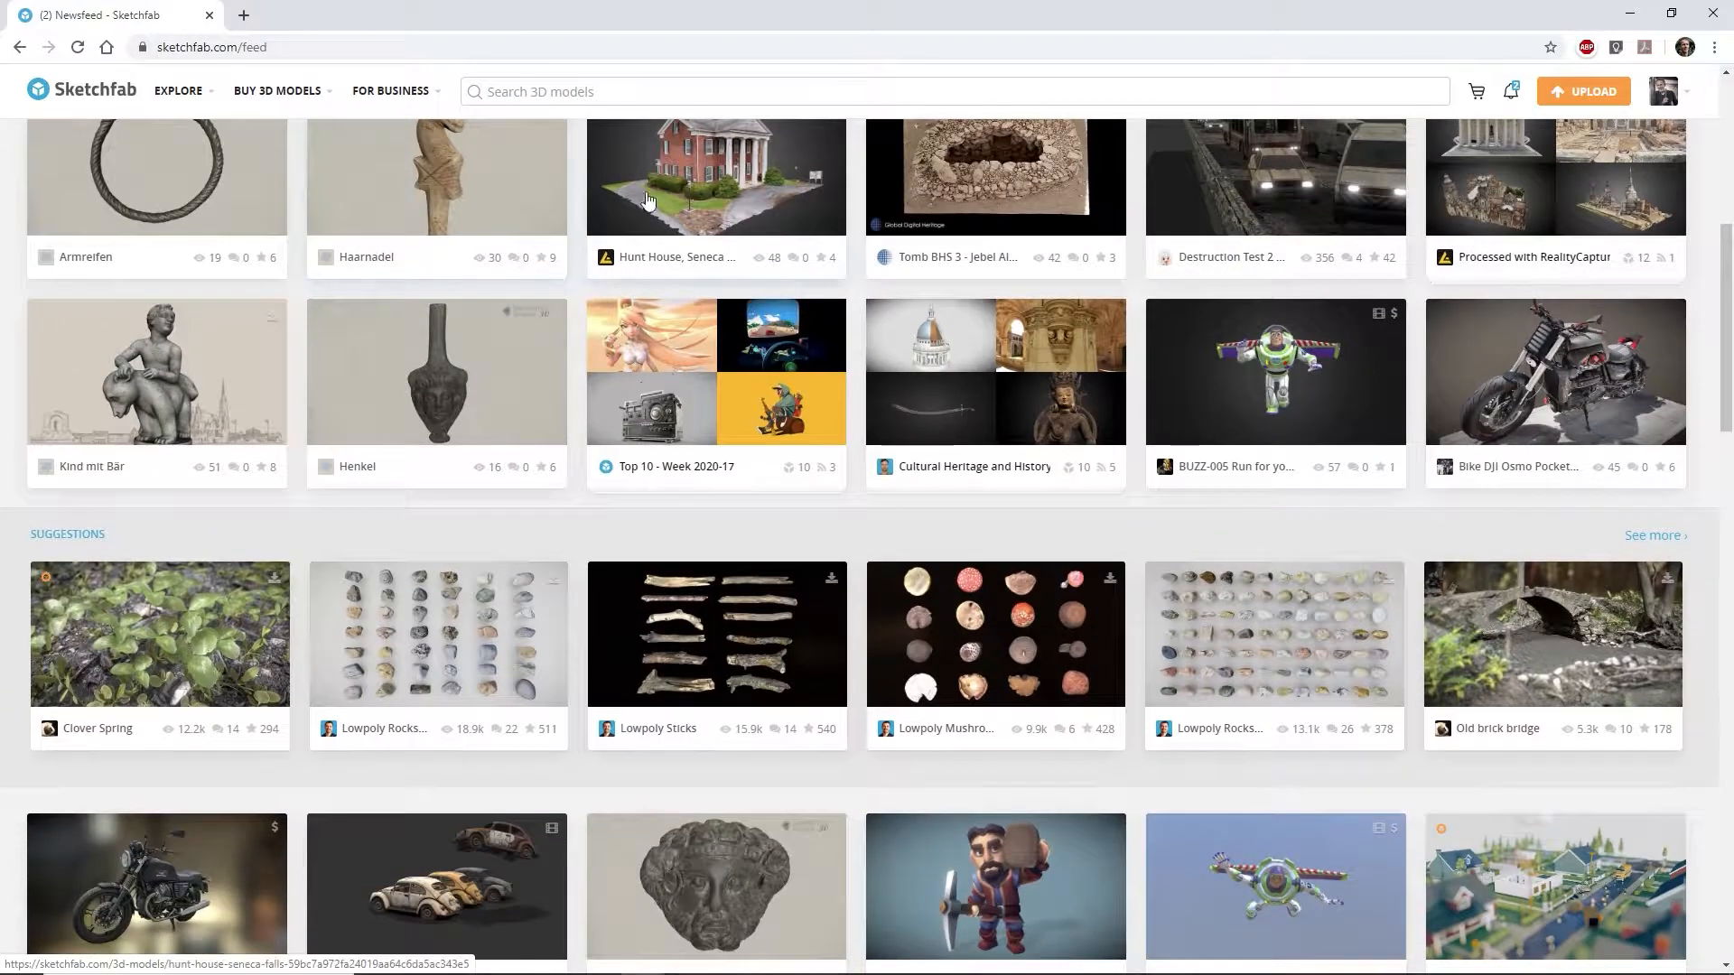
{"action": "left_click", "coordinate": [702, 188]}
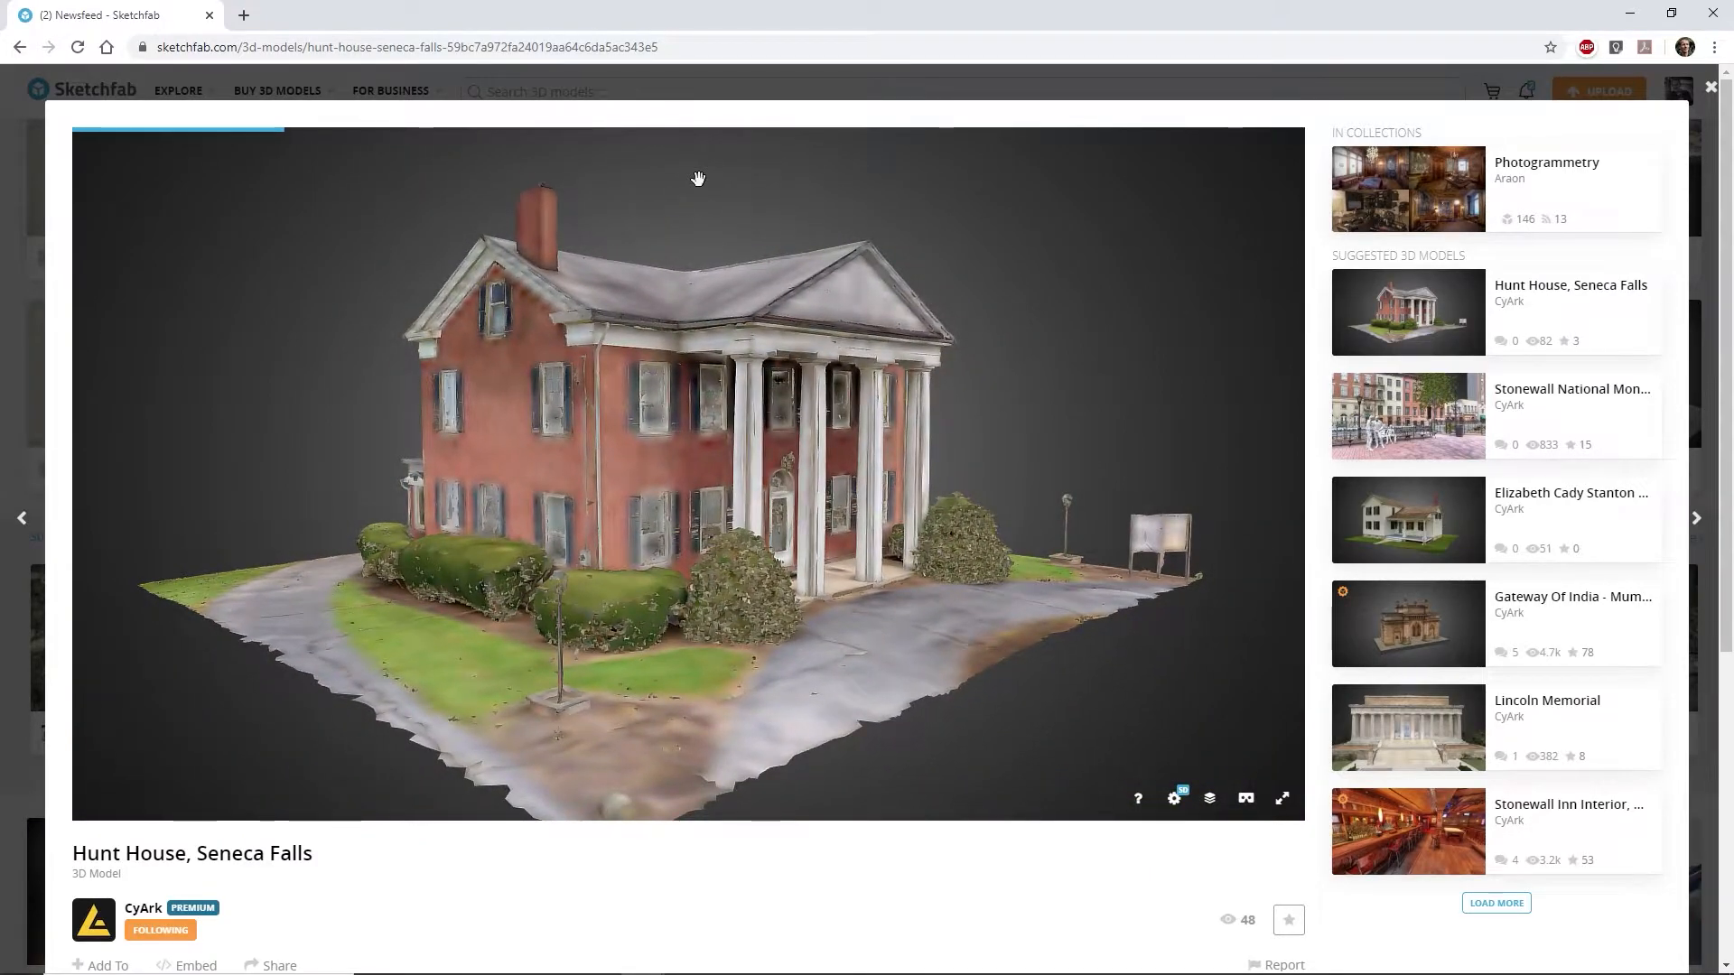
{"action": "left_click_drag", "start_coordinate": [614, 420], "coordinate": [259, 410]}
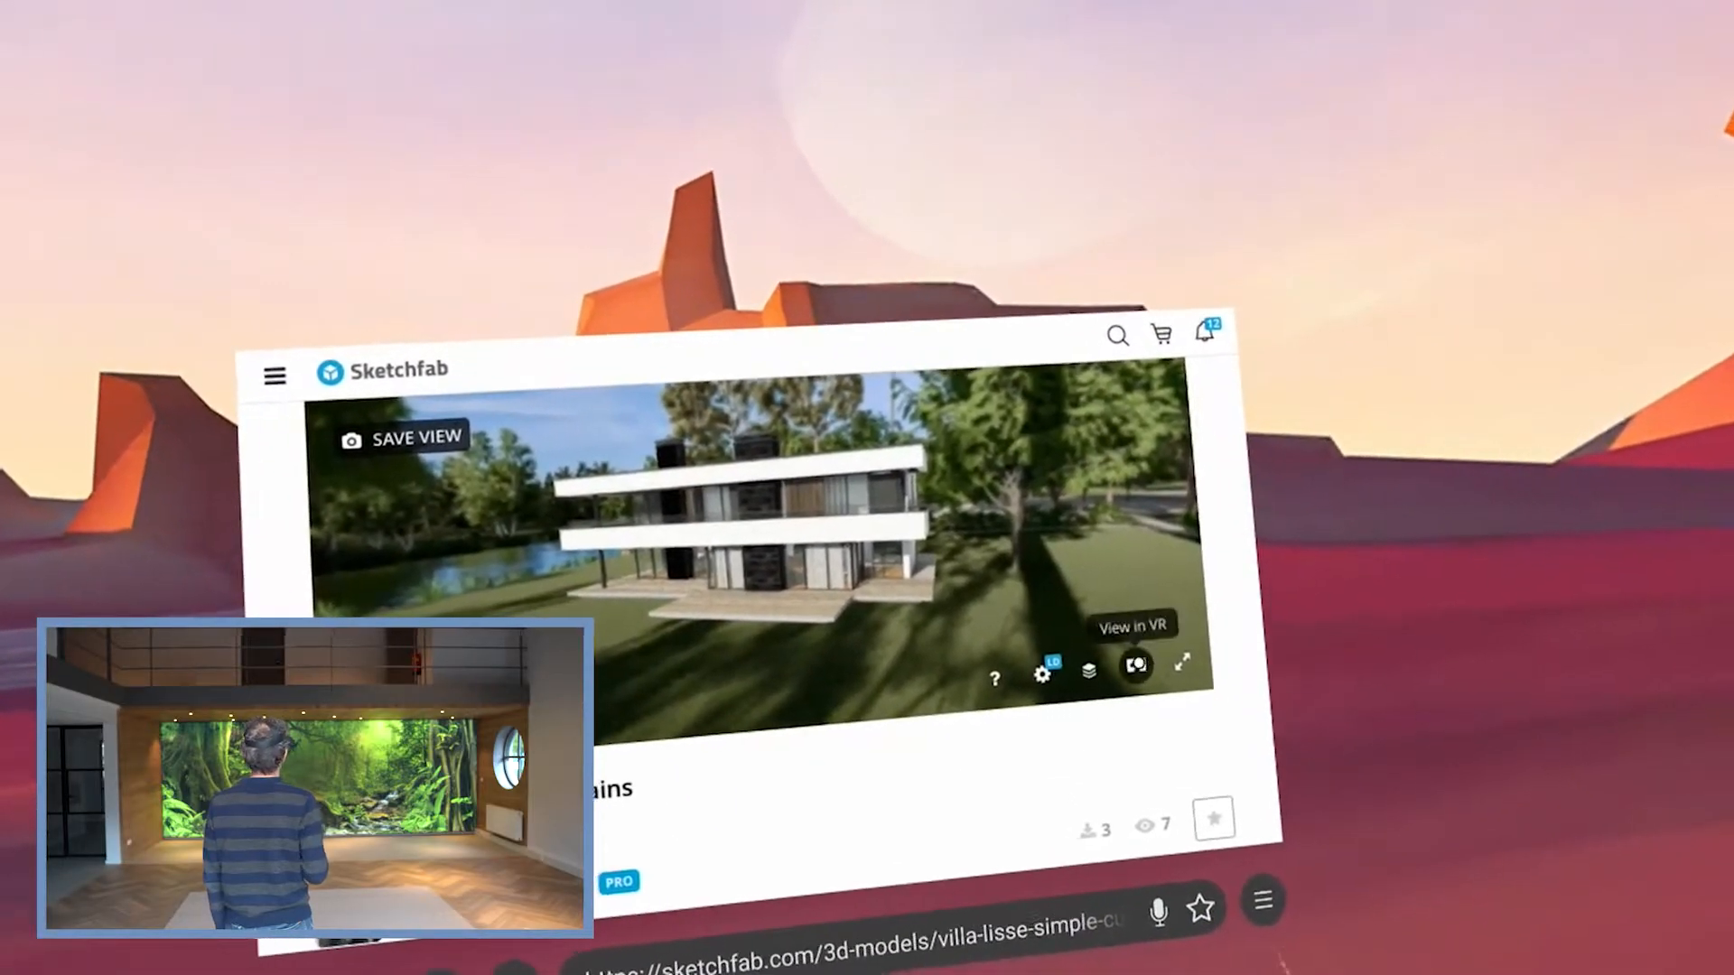
View the Villa Lisse model in VR from its model page
{"action": "left_click", "coordinate": [1149, 663]}
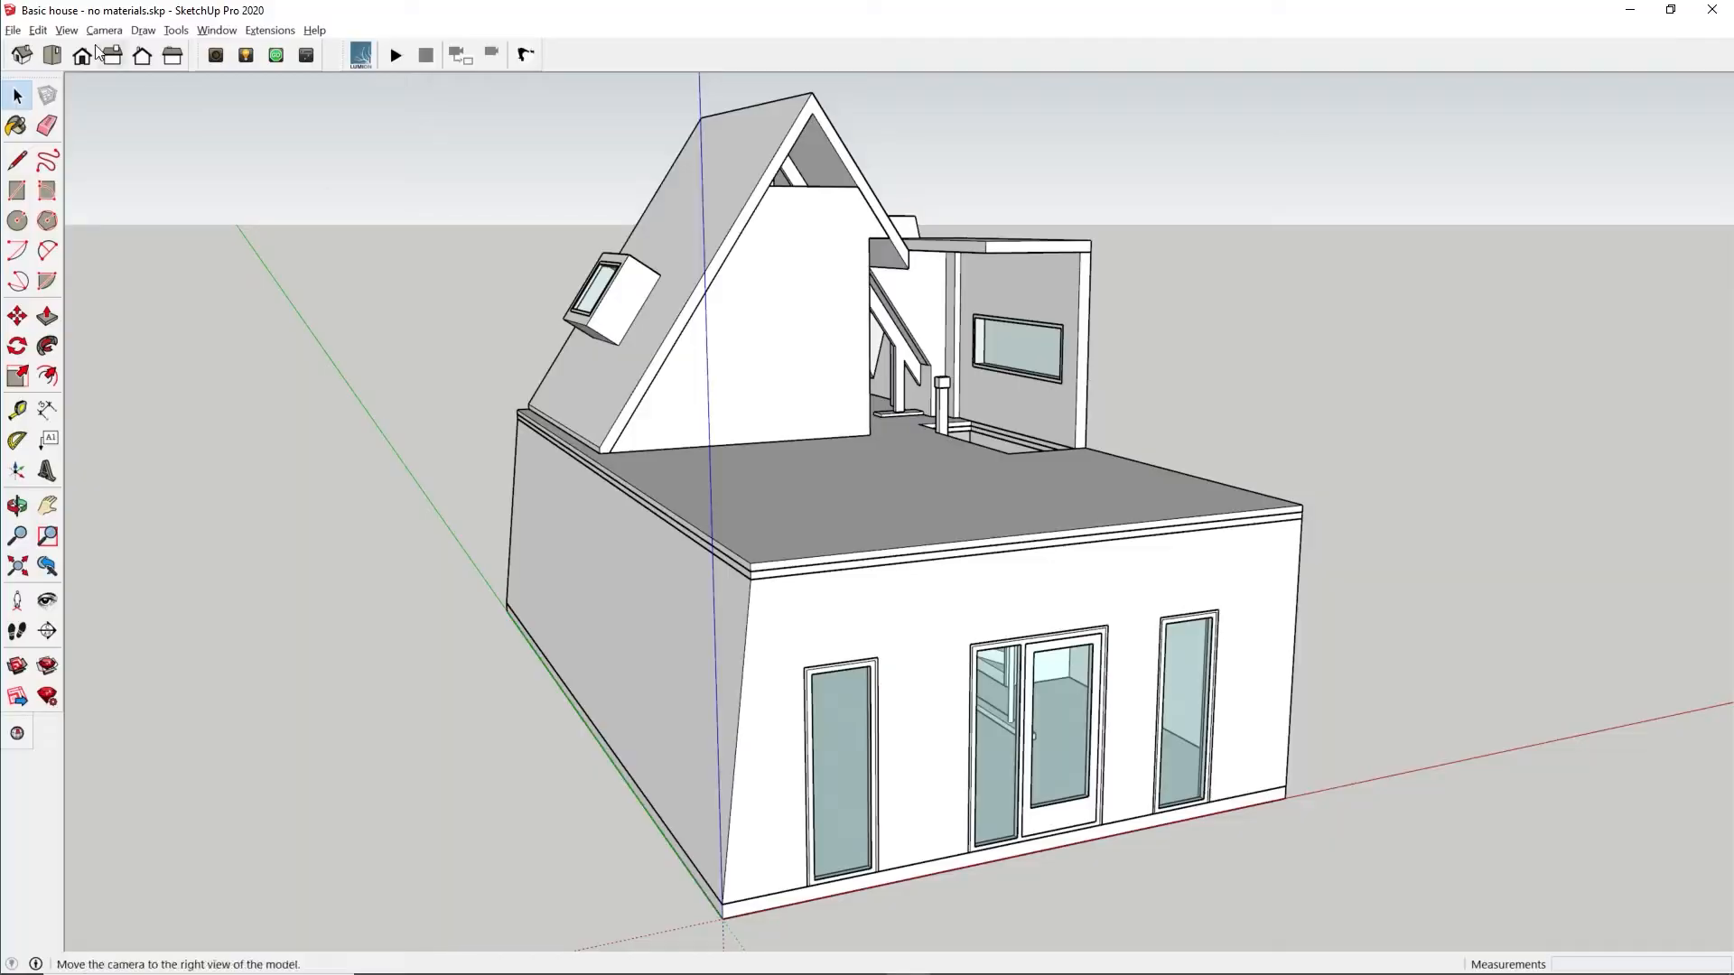
Export the house model as the FBX file "Basic house - no materials" with texture maps, swapped YZ coordinates and model units
{"action": "left_click", "coordinate": [13, 30]}
{"action": "mouse_move", "coordinate": [33, 307]}
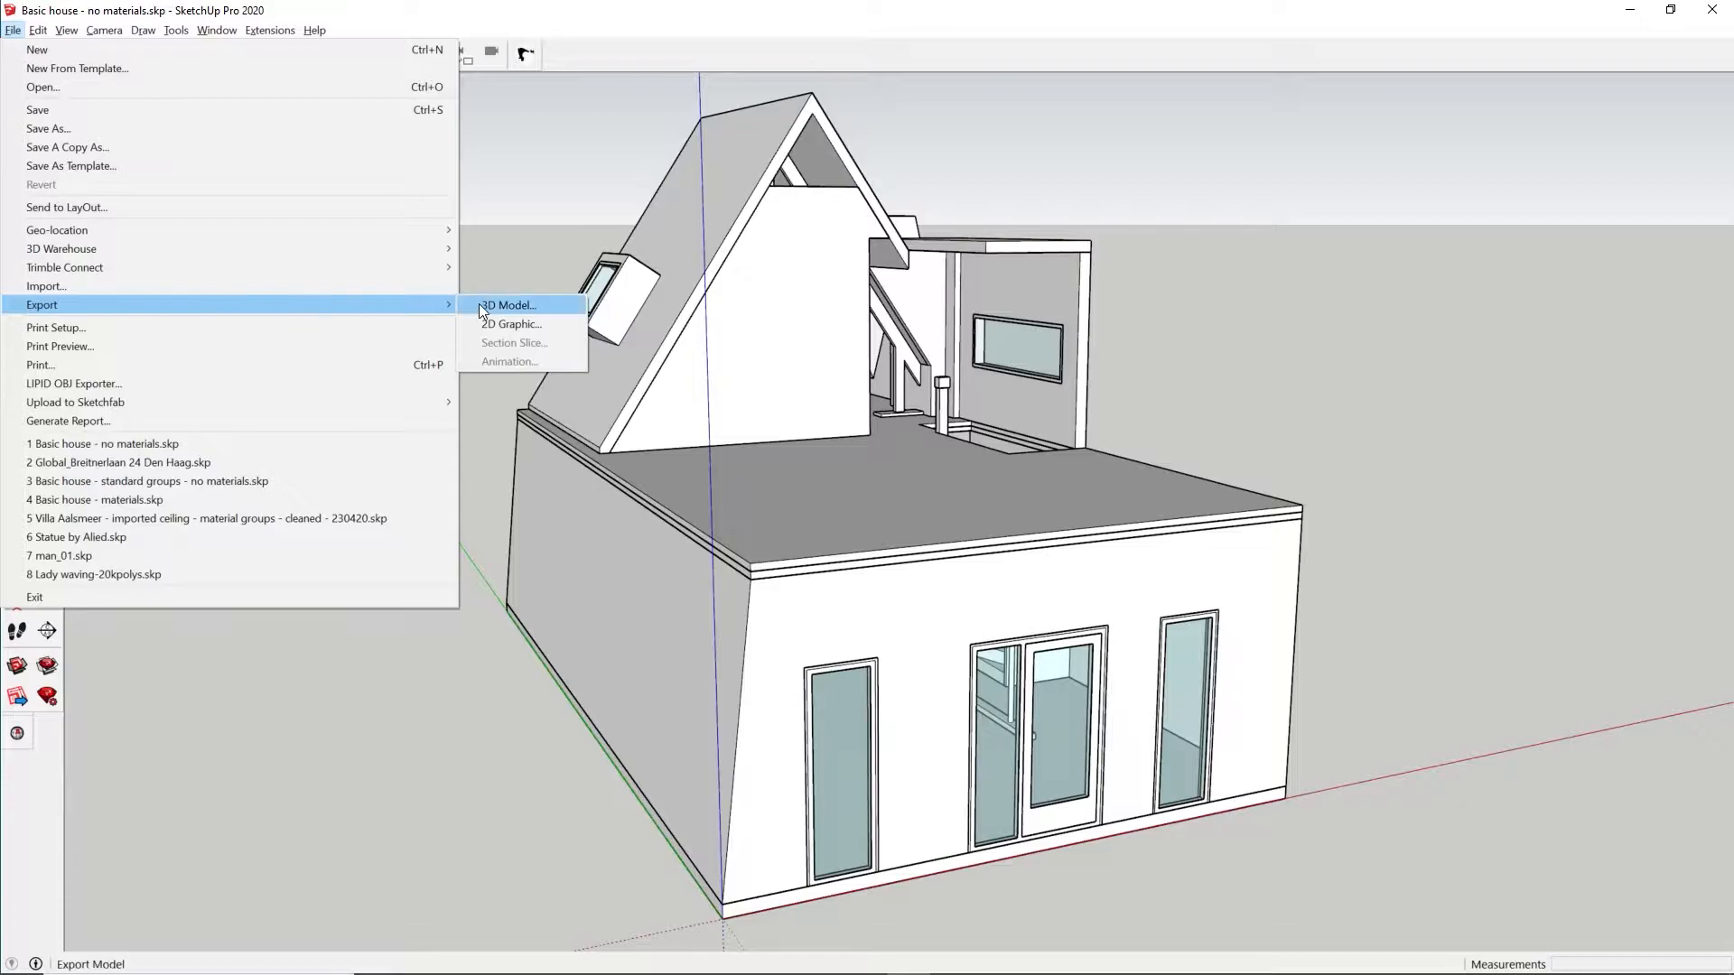
{"action": "left_click", "coordinate": [492, 306]}
{"action": "left_click", "coordinate": [1471, 946]}
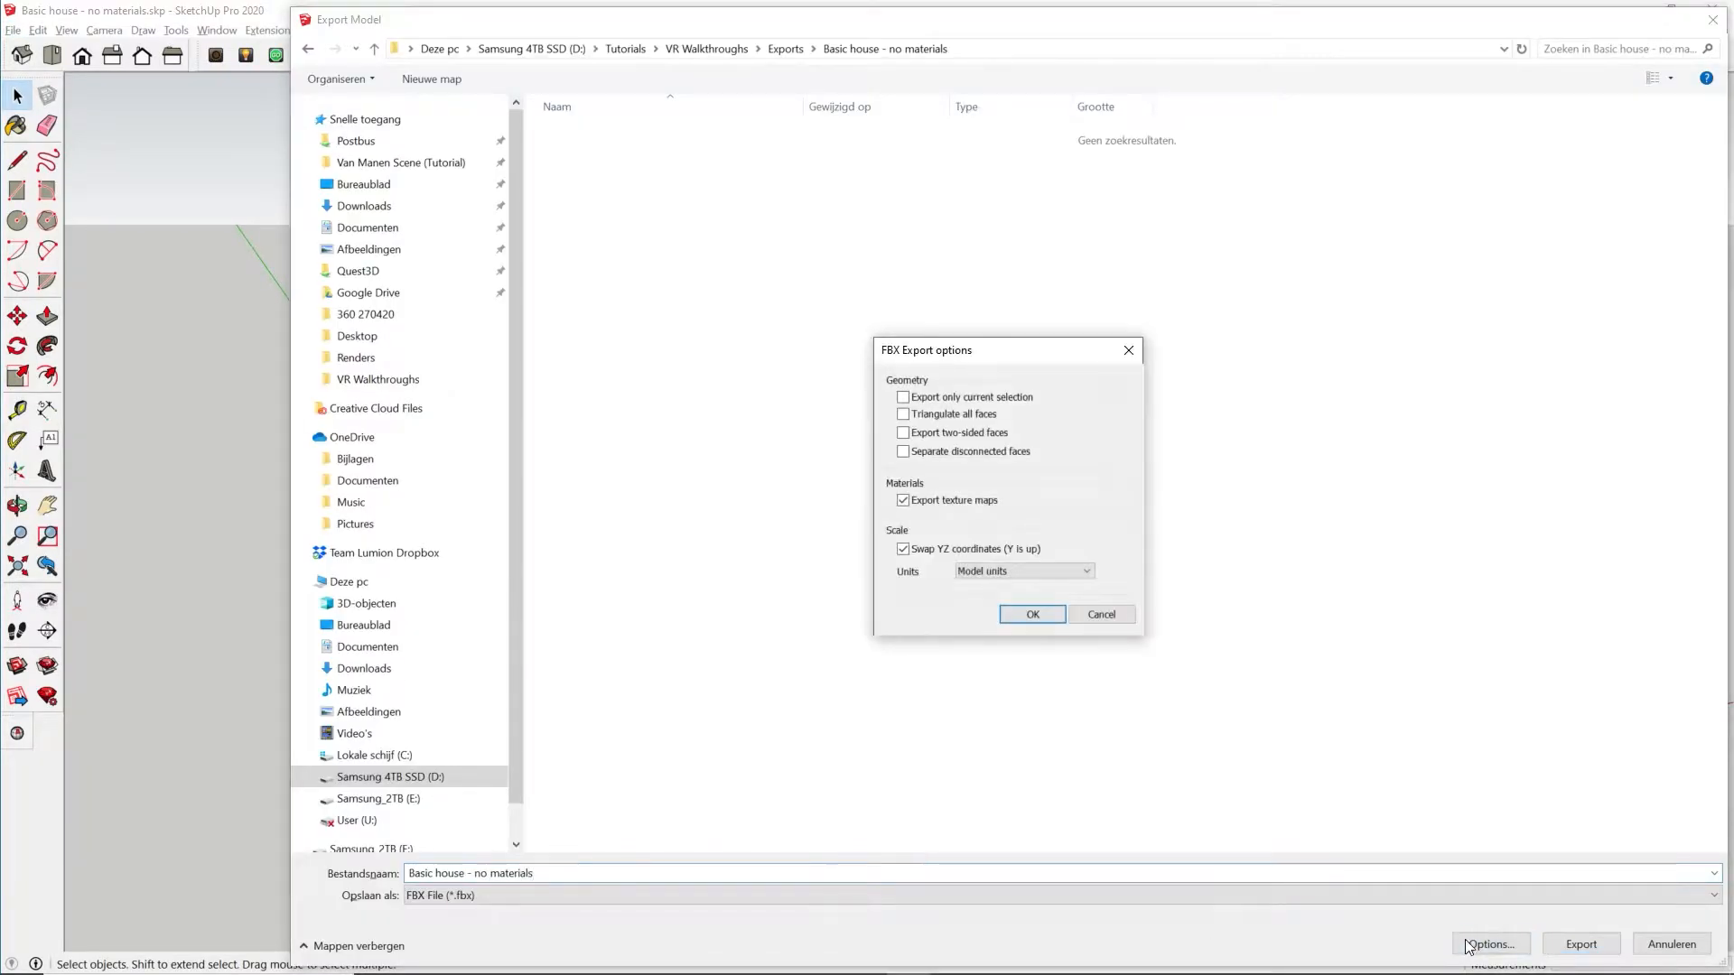
{"action": "left_click", "coordinate": [1045, 615]}
{"action": "left_click", "coordinate": [1580, 944]}
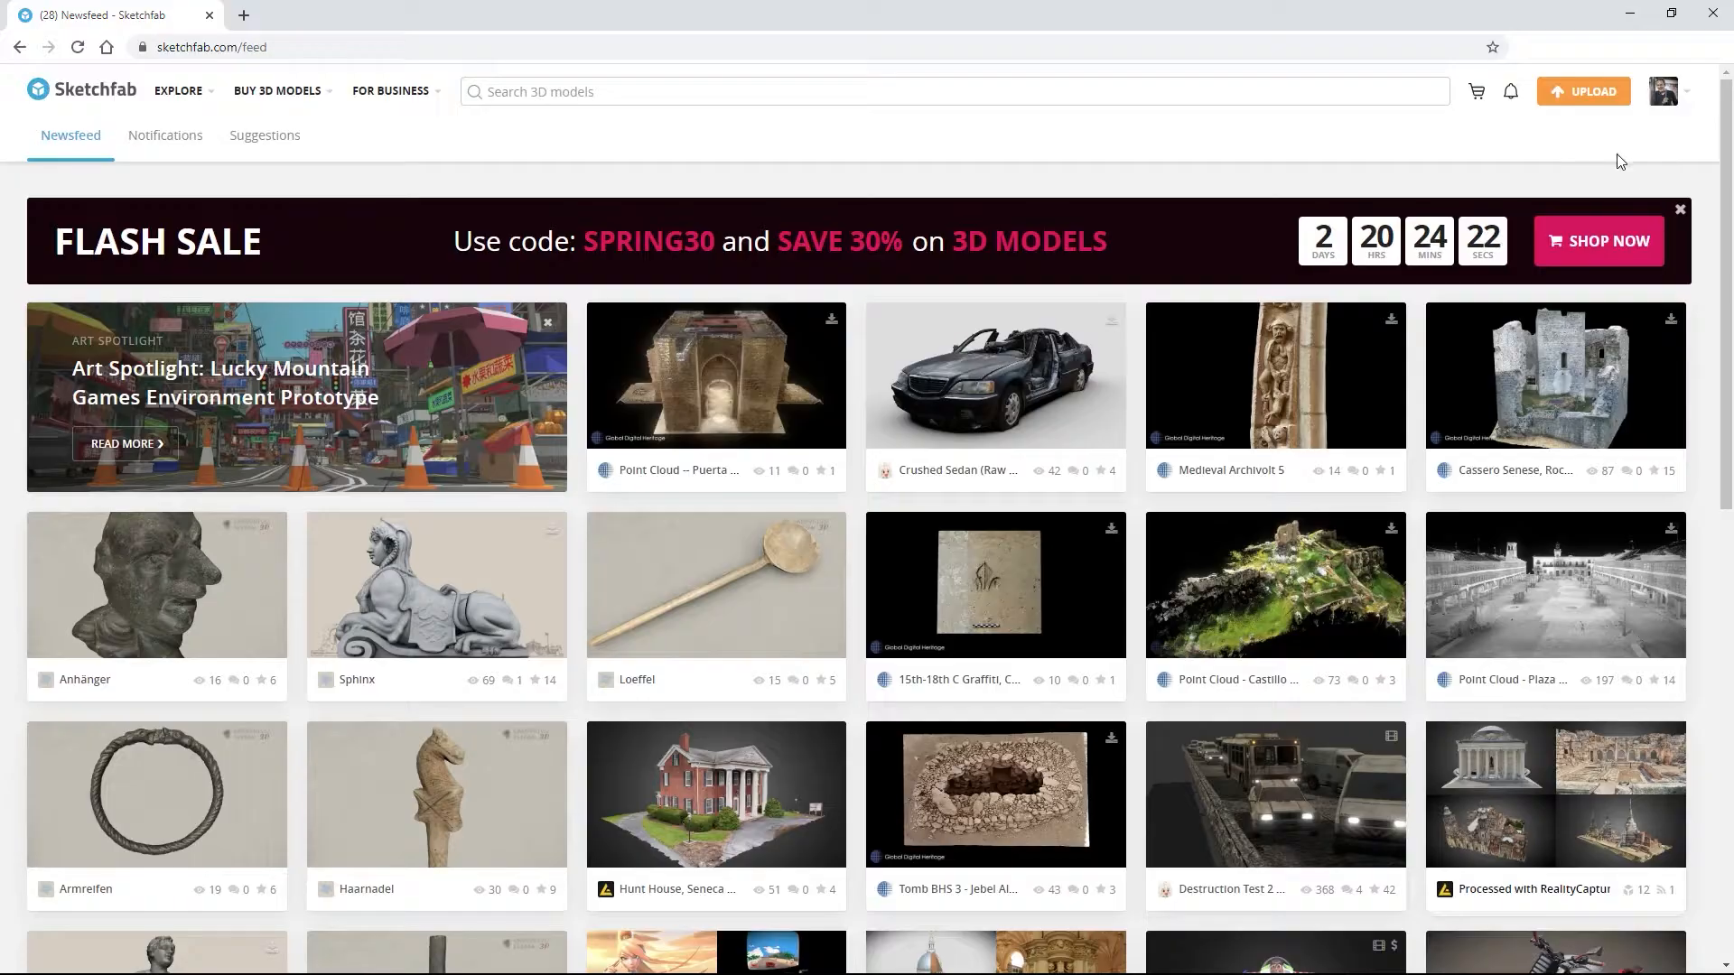
Switch to Sketchfab and upload "Basic house - no materials.fbx" as a new model
{"action": "left_click", "coordinate": [1586, 93]}
{"action": "key", "text": "alt+Tab"}
{"action": "left_click_drag", "start_coordinate": [1300, 340], "coordinate": [799, 462]}
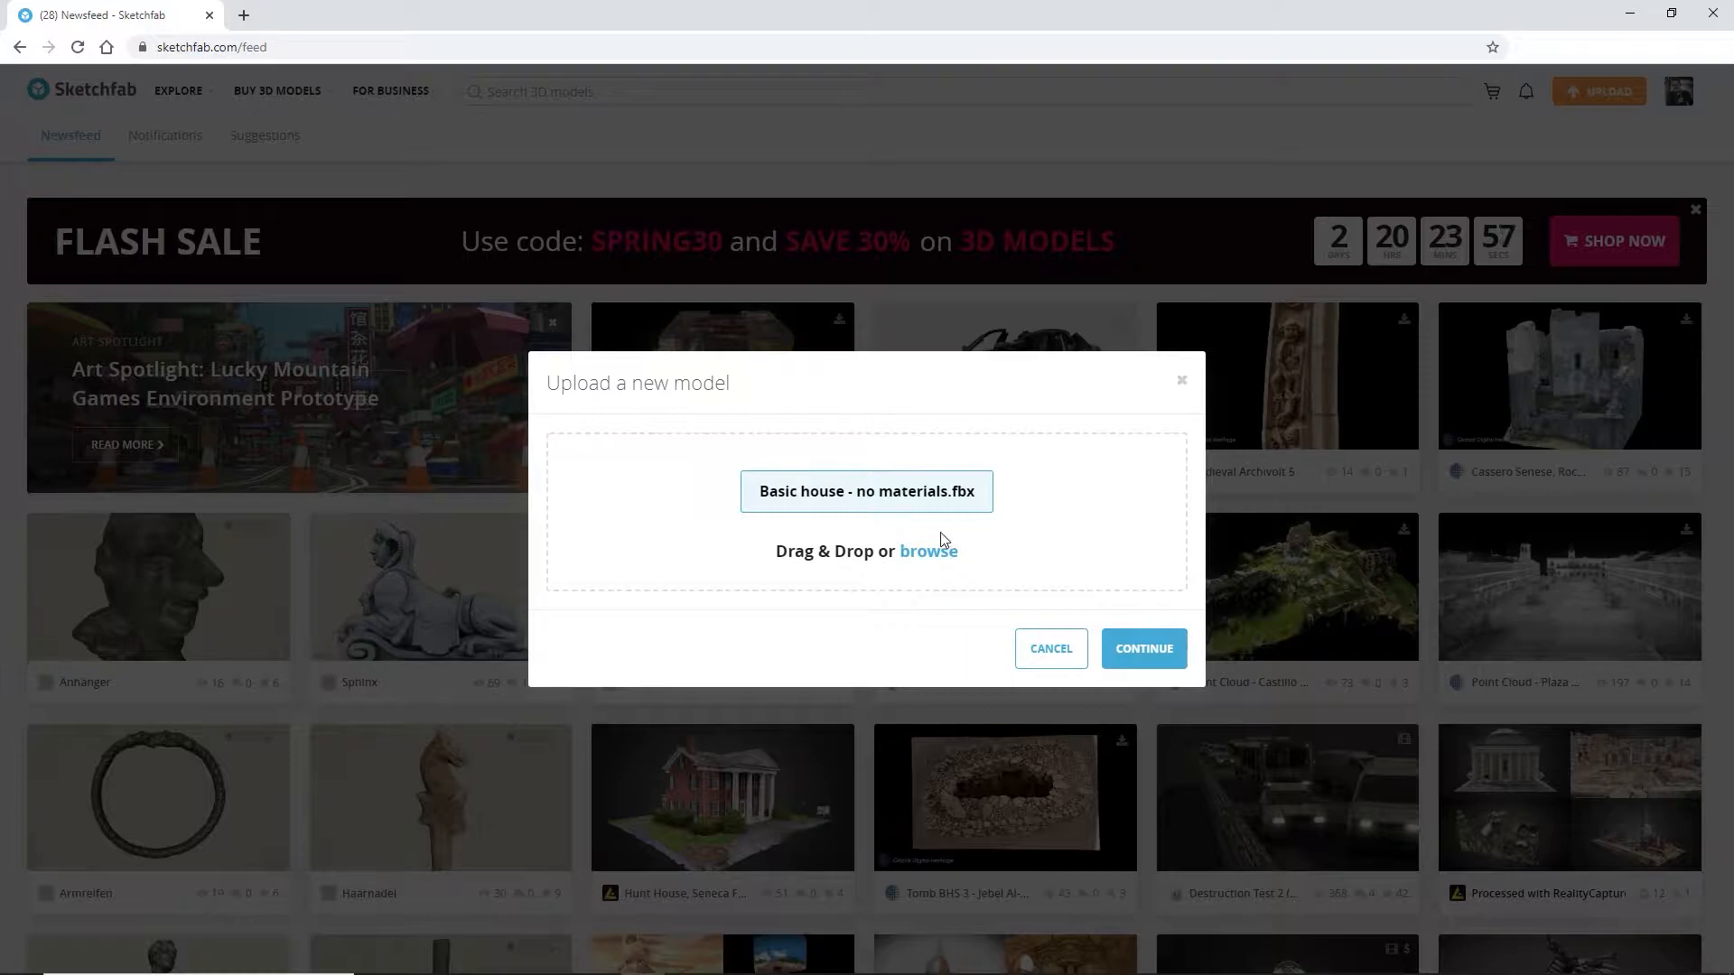
{"action": "left_click", "coordinate": [1117, 650]}
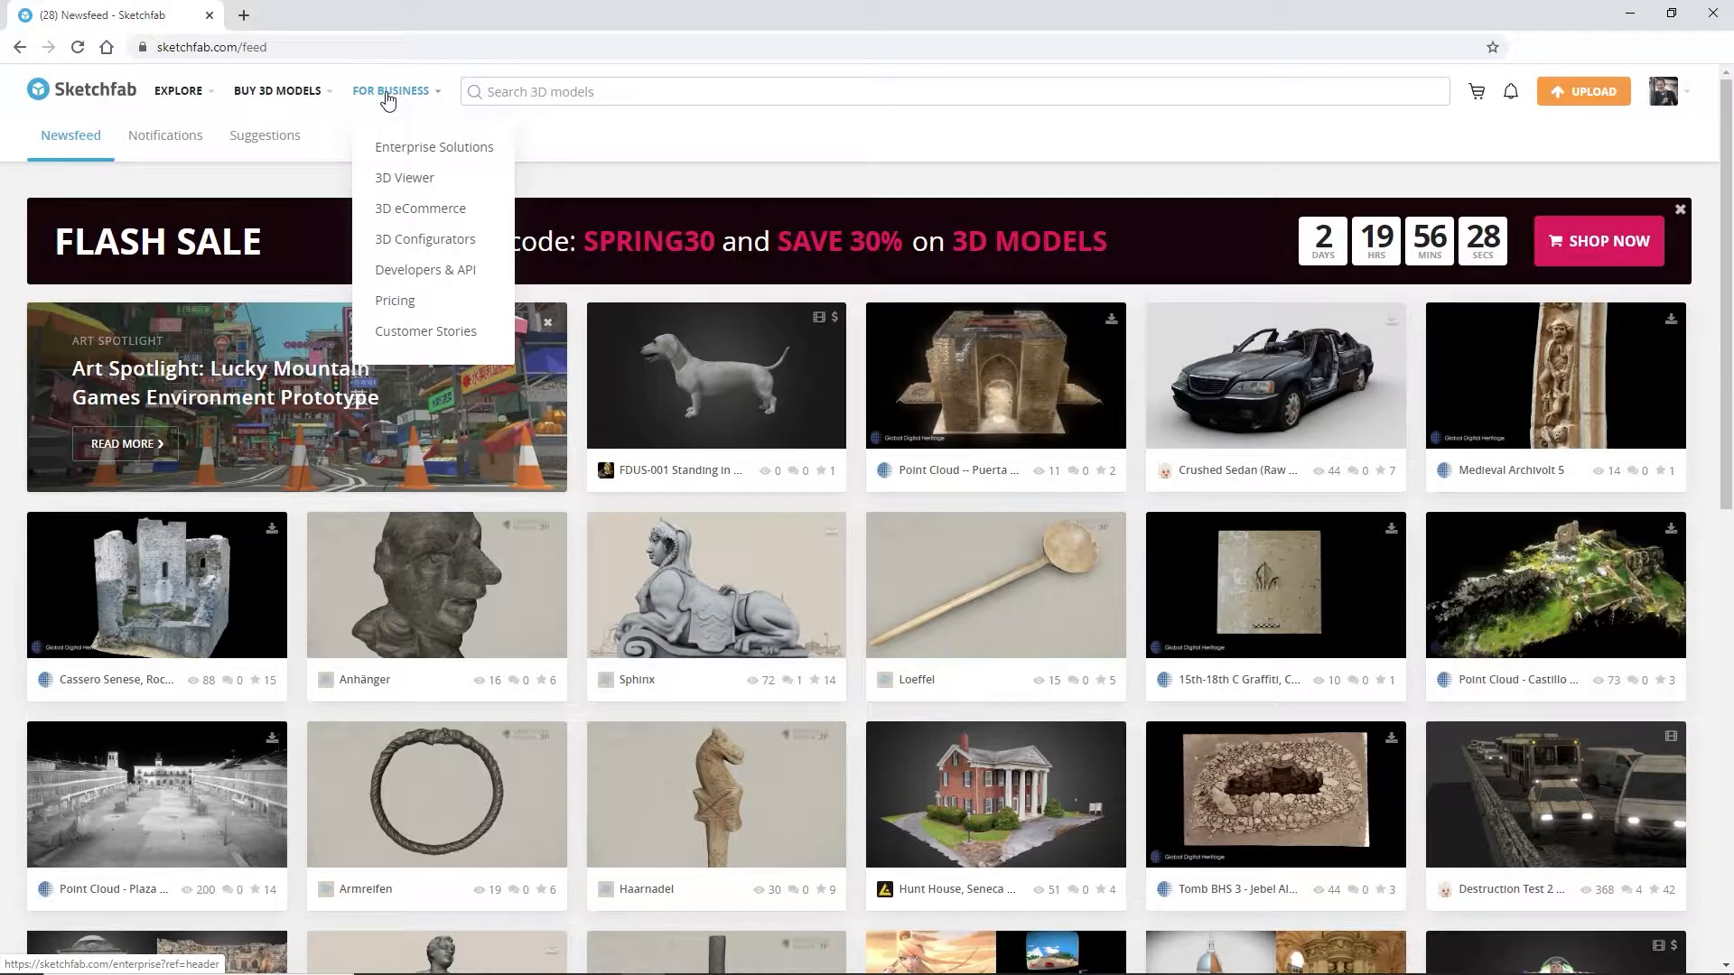
Open the Sketchfab pricing page and view the plans for individuals
{"action": "left_click", "coordinate": [403, 307]}
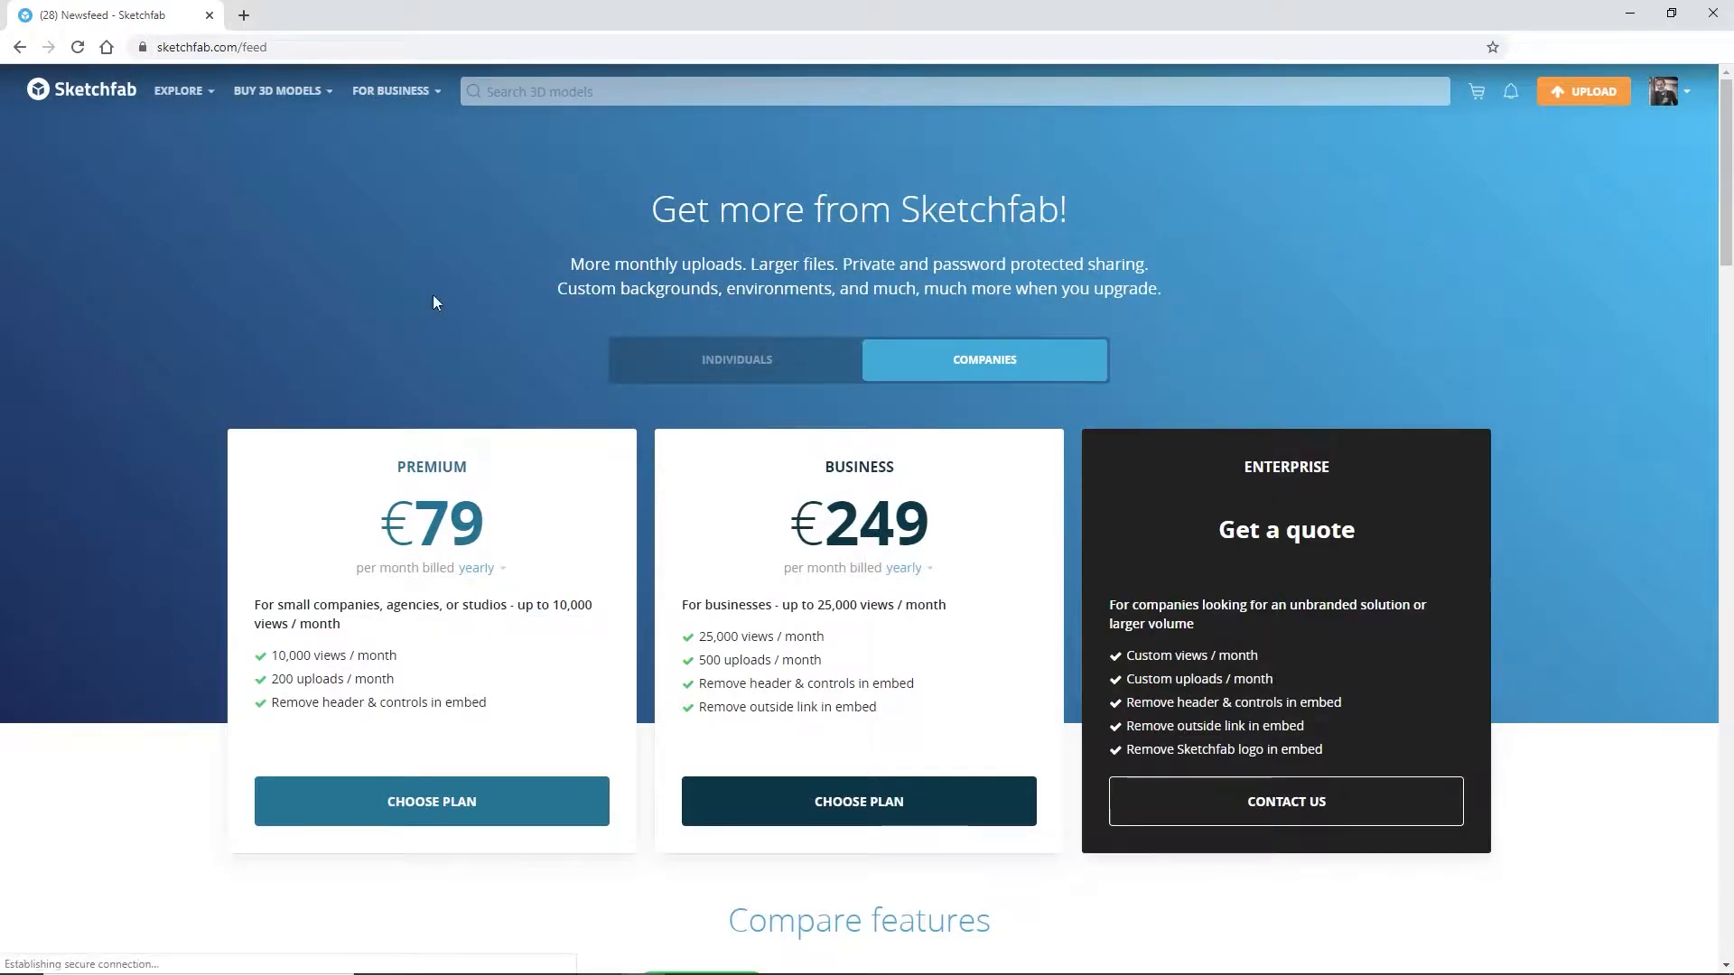
{"action": "left_click", "coordinate": [719, 373]}
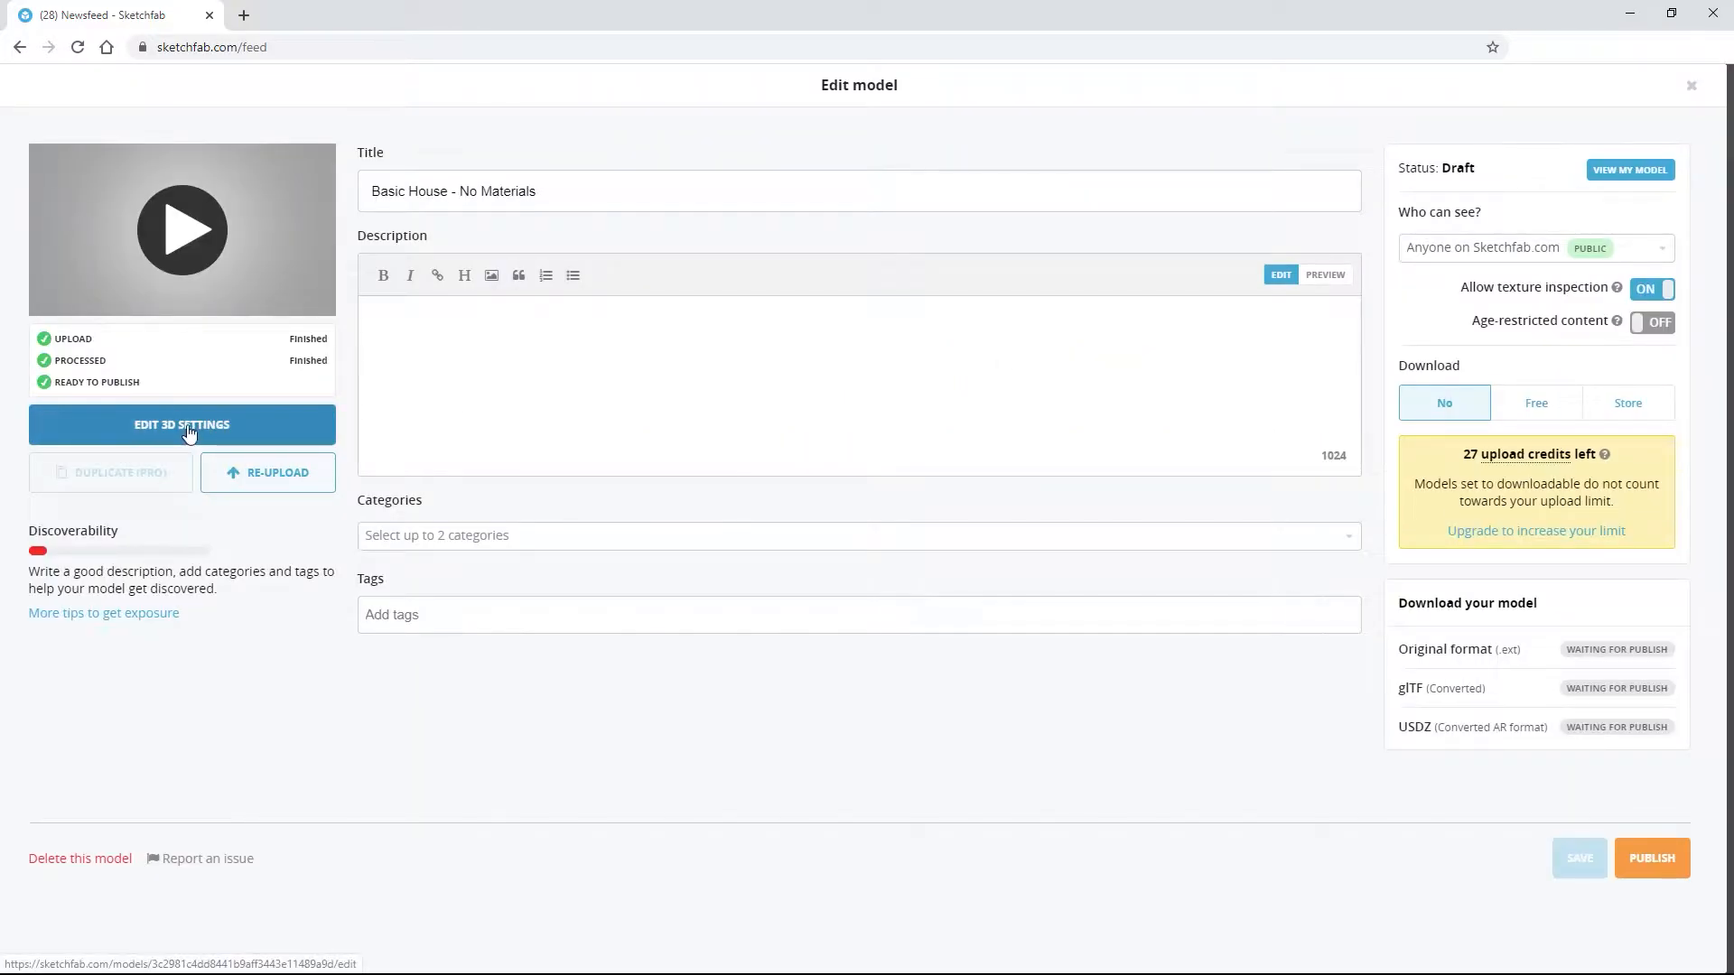
Open the uploaded house's 3D settings and set the blending opacity of the Translucent_Glass_Tinted material to 0.05
{"action": "left_click", "coordinate": [189, 430]}
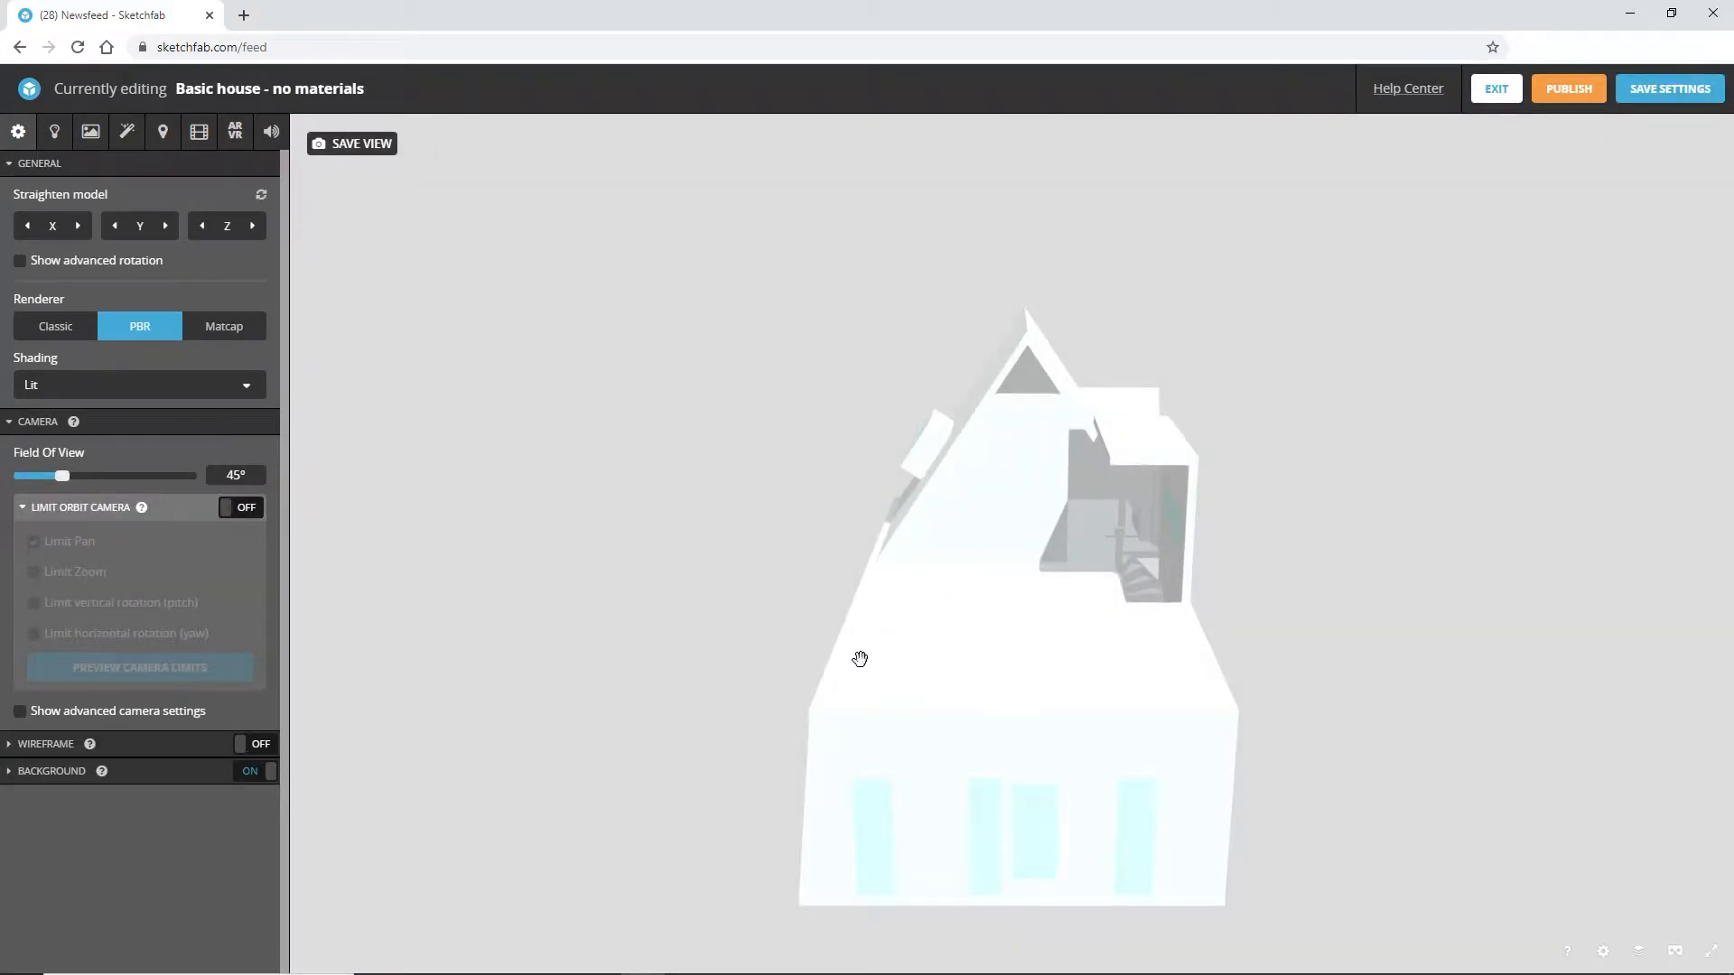
{"action": "mouse_move", "coordinate": [860, 659]}
{"action": "left_mouse_down"}
{"action": "mouse_move", "coordinate": [922, 626]}
{"action": "mouse_move", "coordinate": [753, 620]}
{"action": "mouse_move", "coordinate": [801, 666]}
{"action": "mouse_move", "coordinate": [902, 650]}
{"action": "mouse_move", "coordinate": [890, 640]}
{"action": "left_mouse_up"}
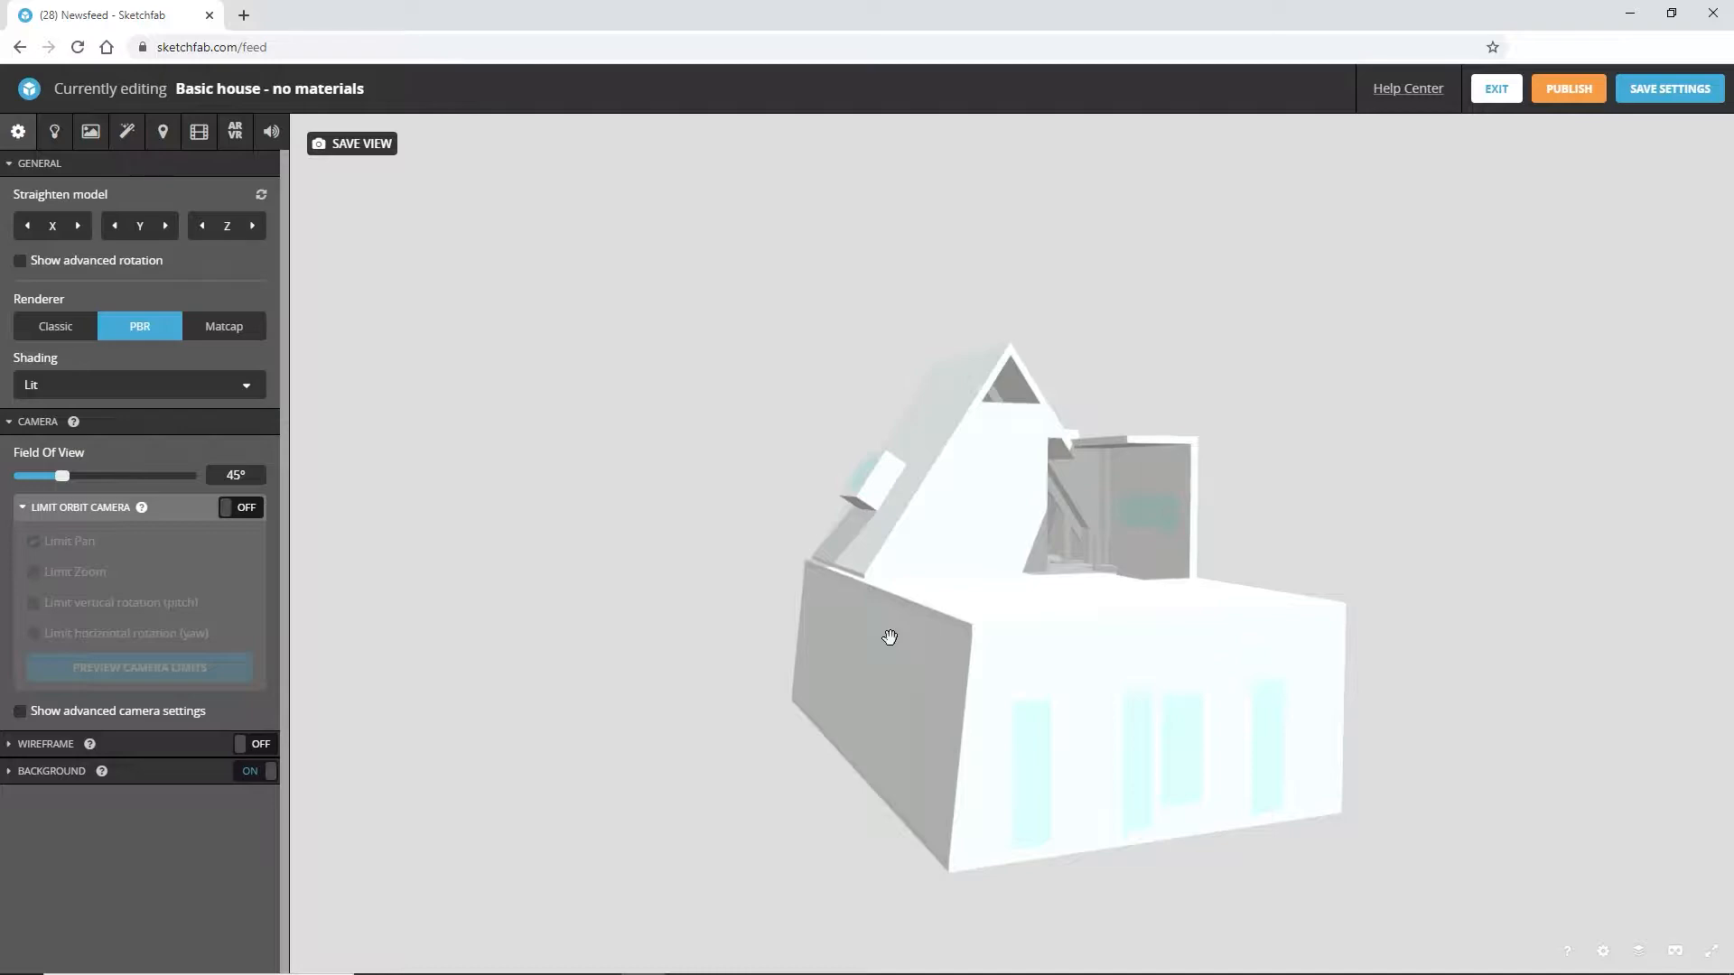
{"action": "left_click", "coordinate": [92, 133]}
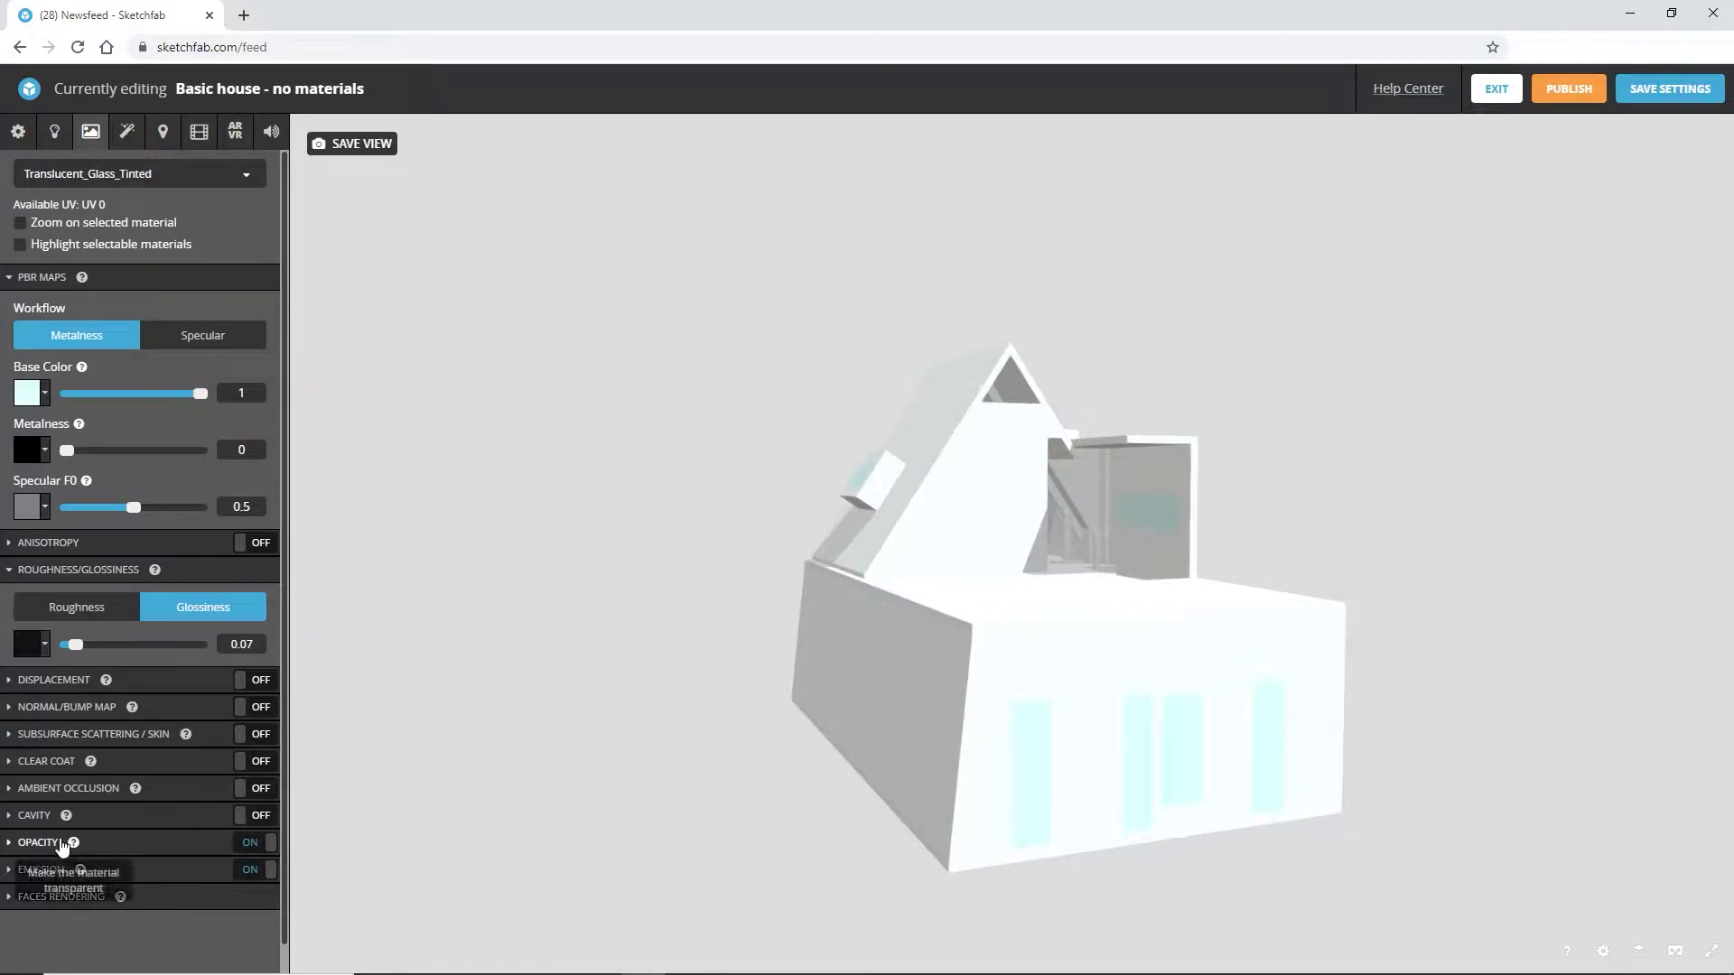
{"action": "left_click", "coordinate": [9, 846]}
{"action": "scroll", "coordinate": [215, 887], "scroll_direction": "down", "scroll_amount": 3}
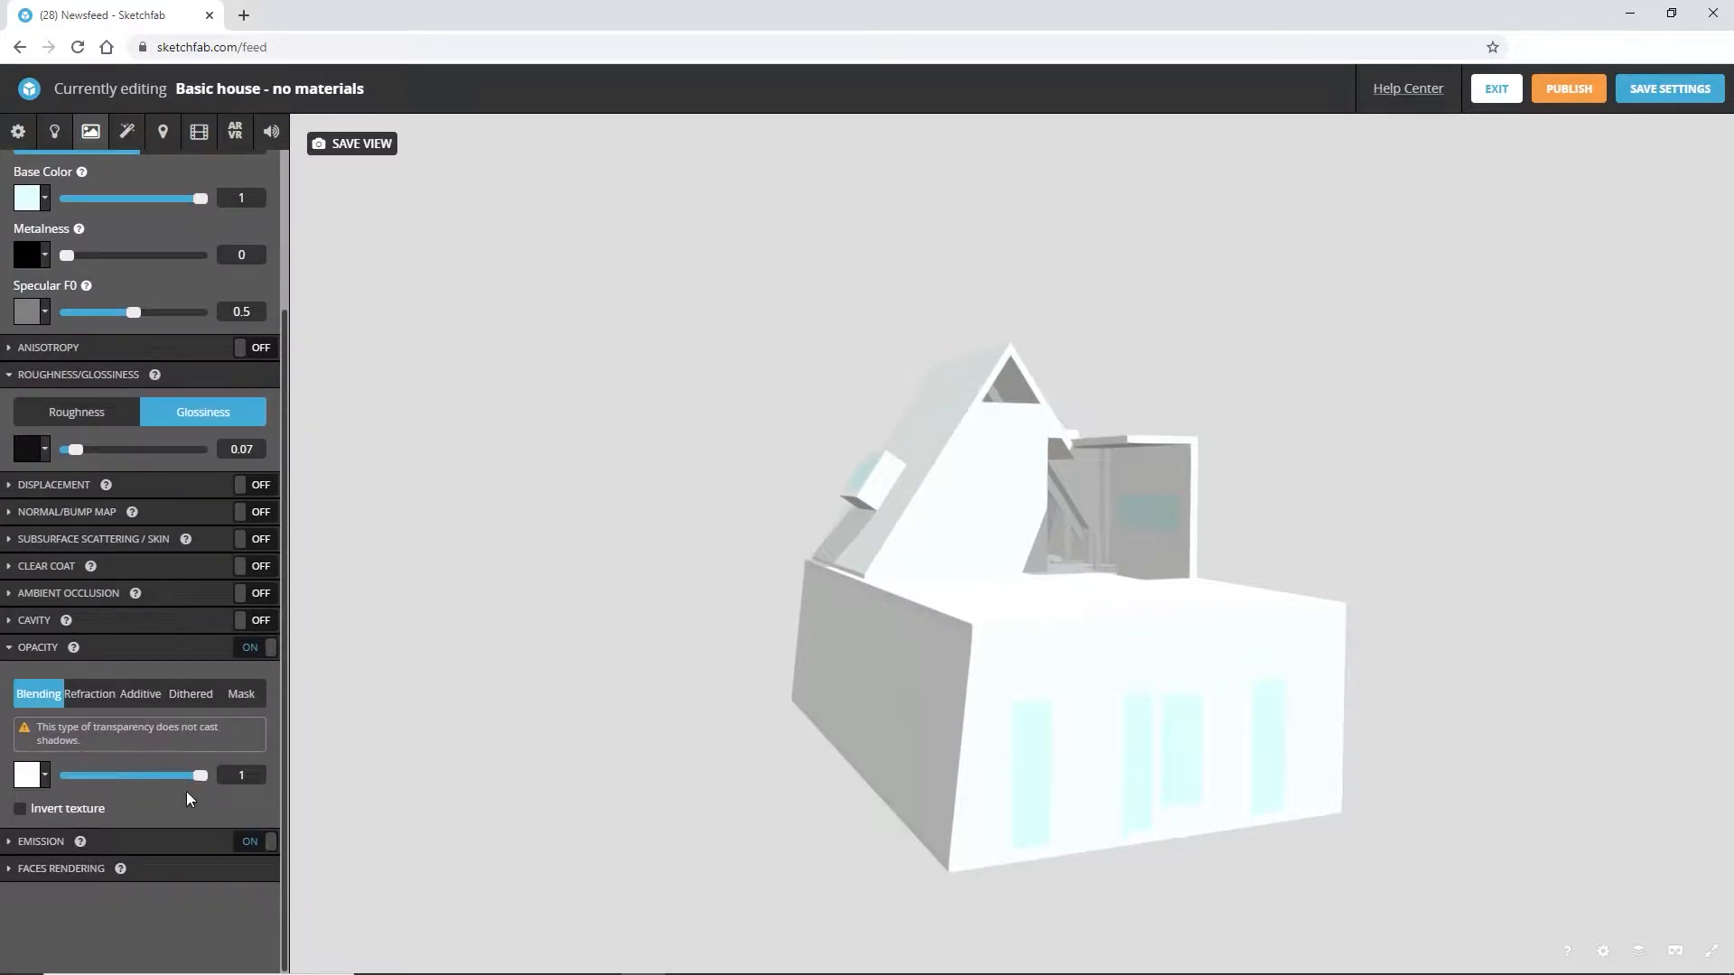
{"action": "left_click_drag", "start_coordinate": [199, 779], "coordinate": [68, 783]}
{"action": "left_click_drag", "start_coordinate": [1027, 619], "coordinate": [984, 604]}
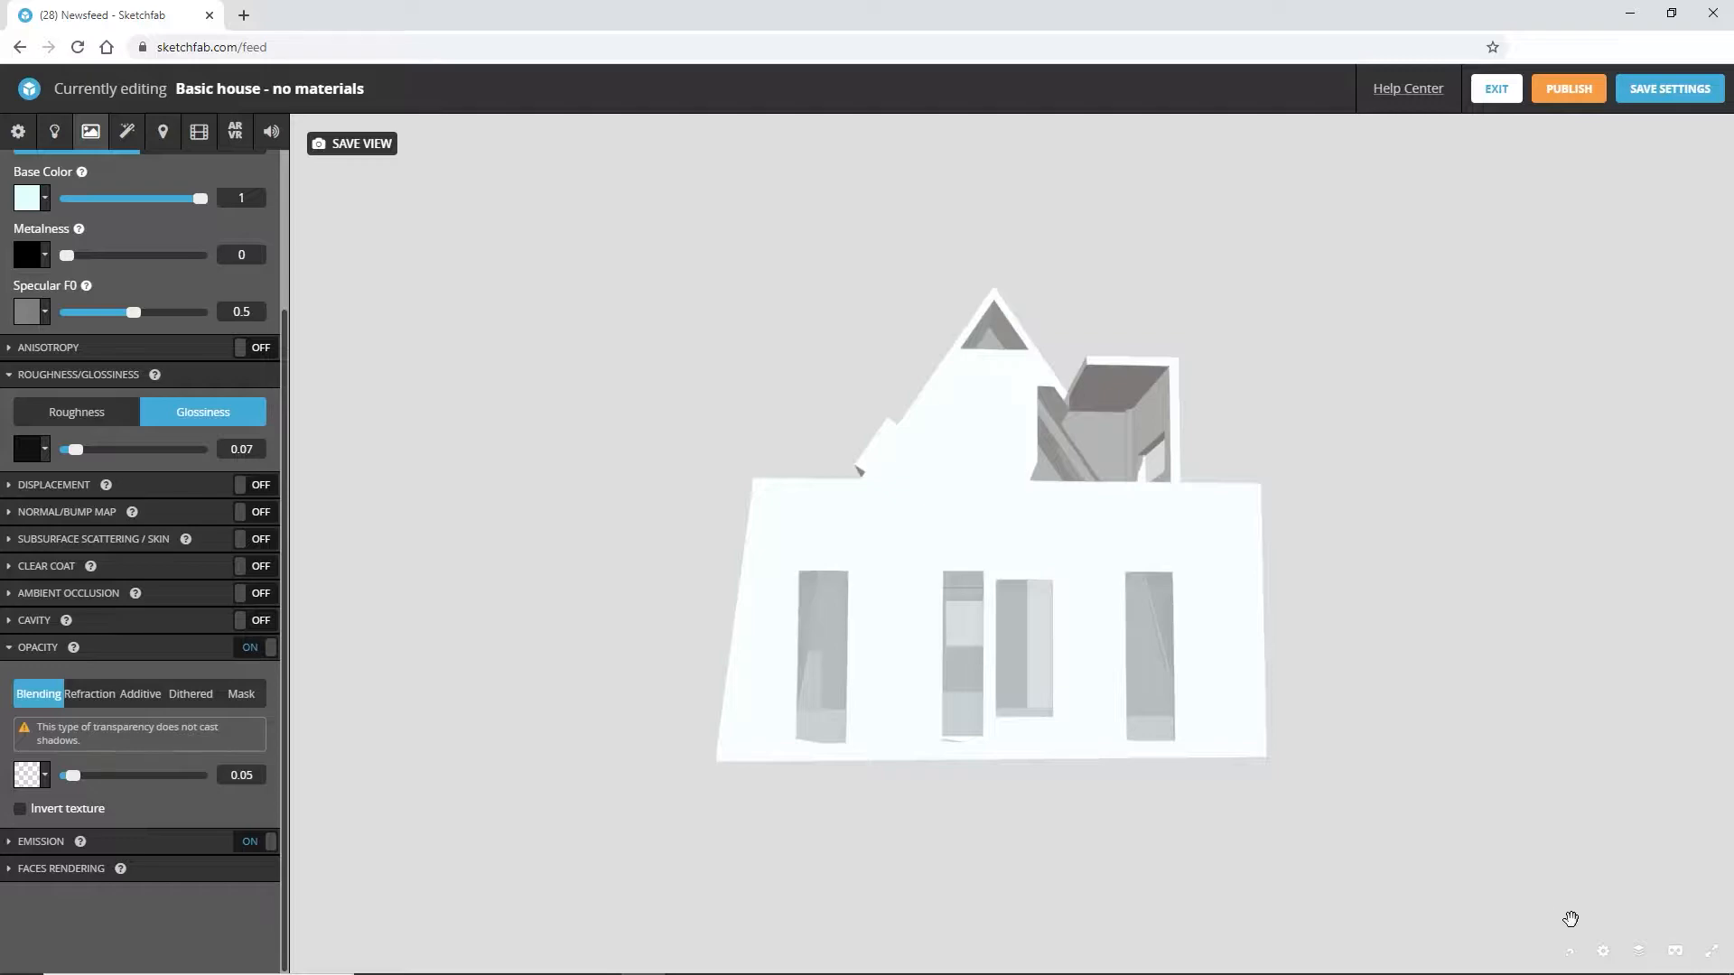
Switch the viewer navigation to First Person and walk inside the house to the room with the tall windows
{"action": "left_click", "coordinate": [1605, 953]}
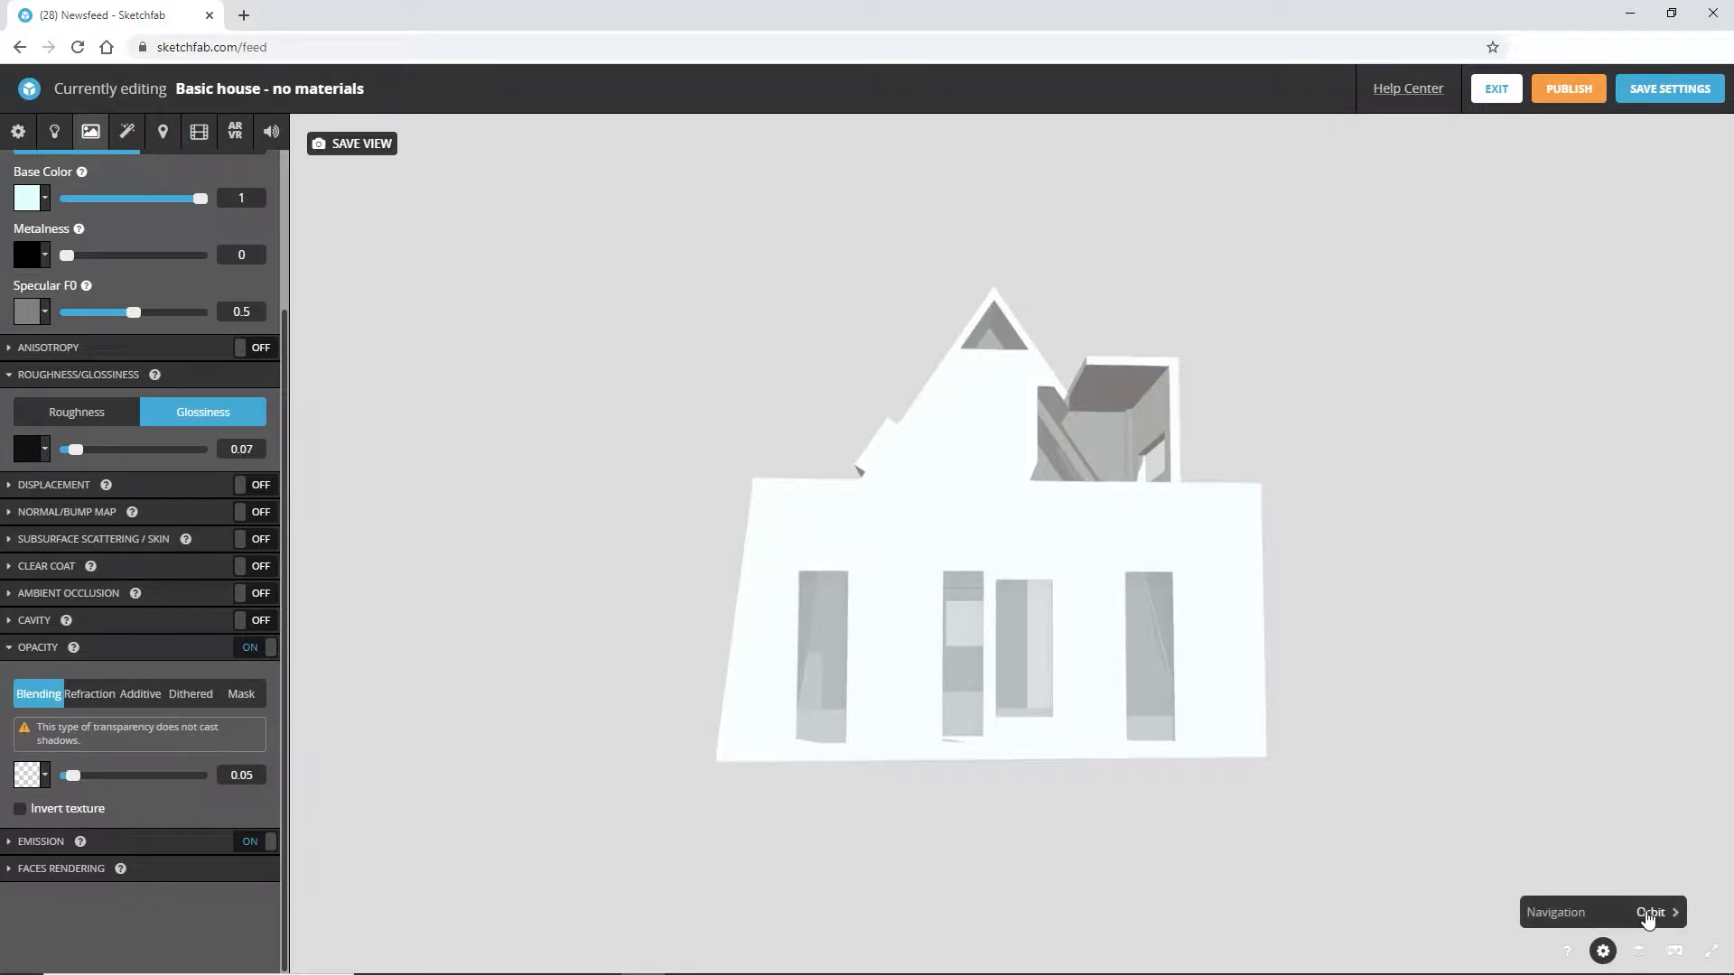
{"action": "left_click", "coordinate": [1647, 914]}
{"action": "left_click", "coordinate": [1602, 914]}
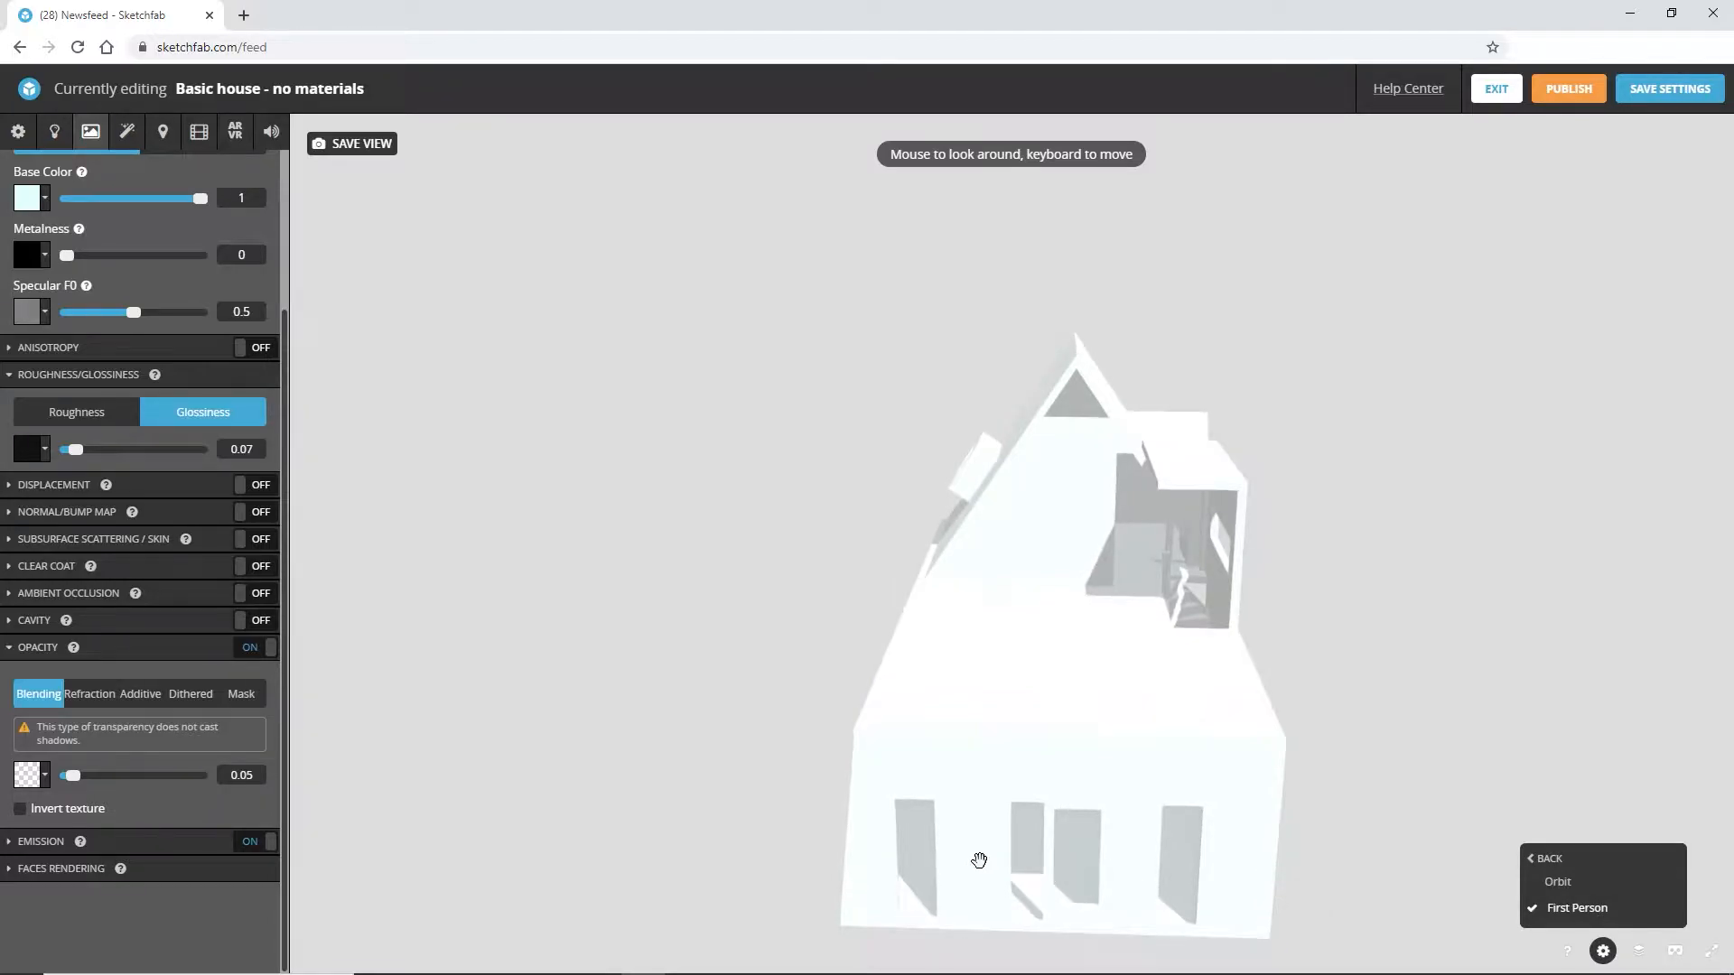
{"action": "key", "text": "w"}
{"action": "left_click_drag", "start_coordinate": [992, 829], "coordinate": [962, 643]}
{"action": "key", "text": "w"}
{"action": "key", "text": "w"}
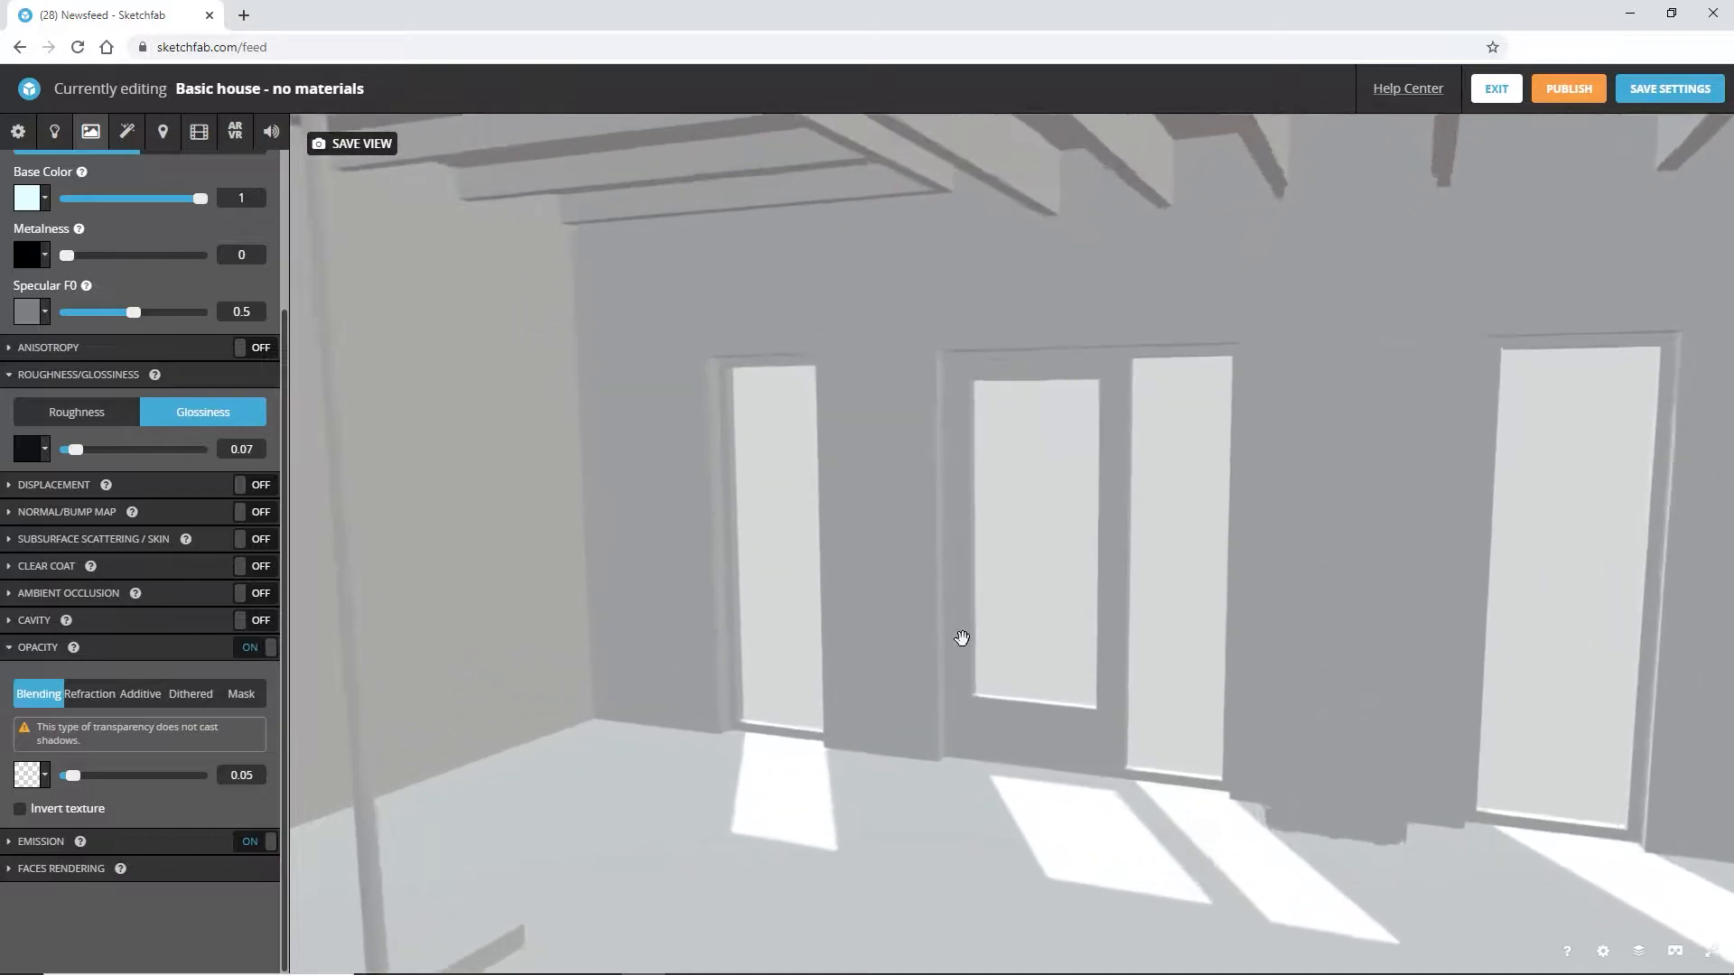
{"action": "key", "text": "w"}
{"action": "scroll", "coordinate": [962, 639], "scroll_direction": "down", "scroll_amount": 3}
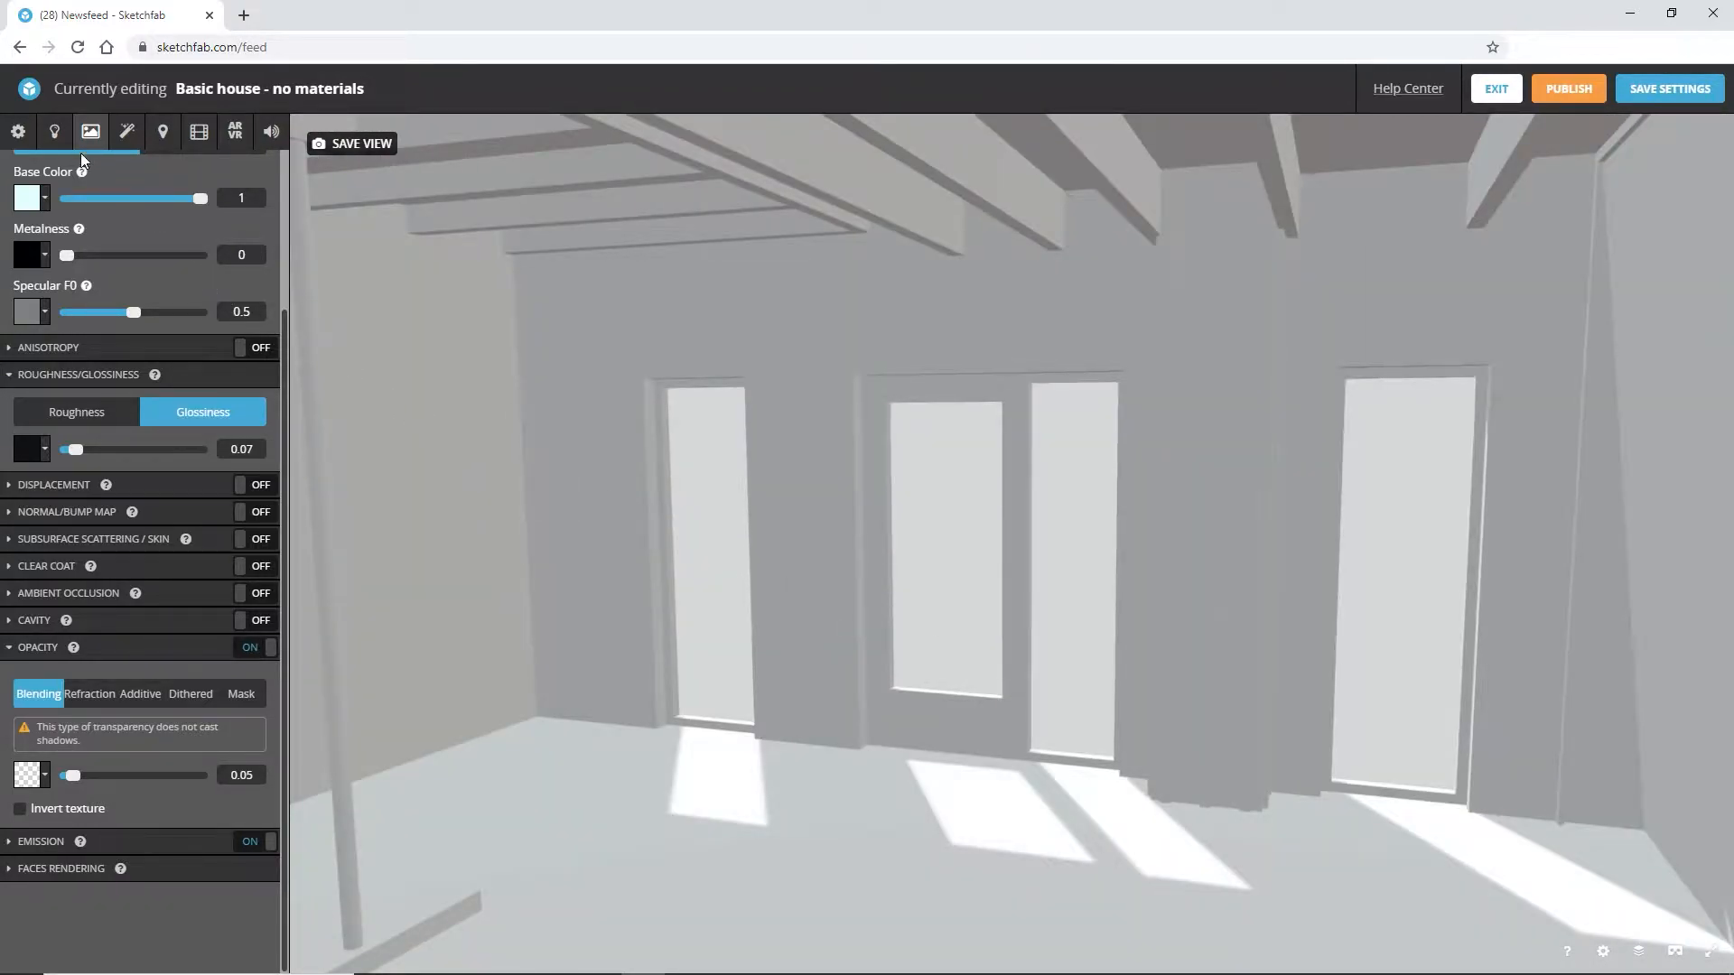
Choose Kirby Cove as the lighting environment for the scene
{"action": "left_click", "coordinate": [55, 134]}
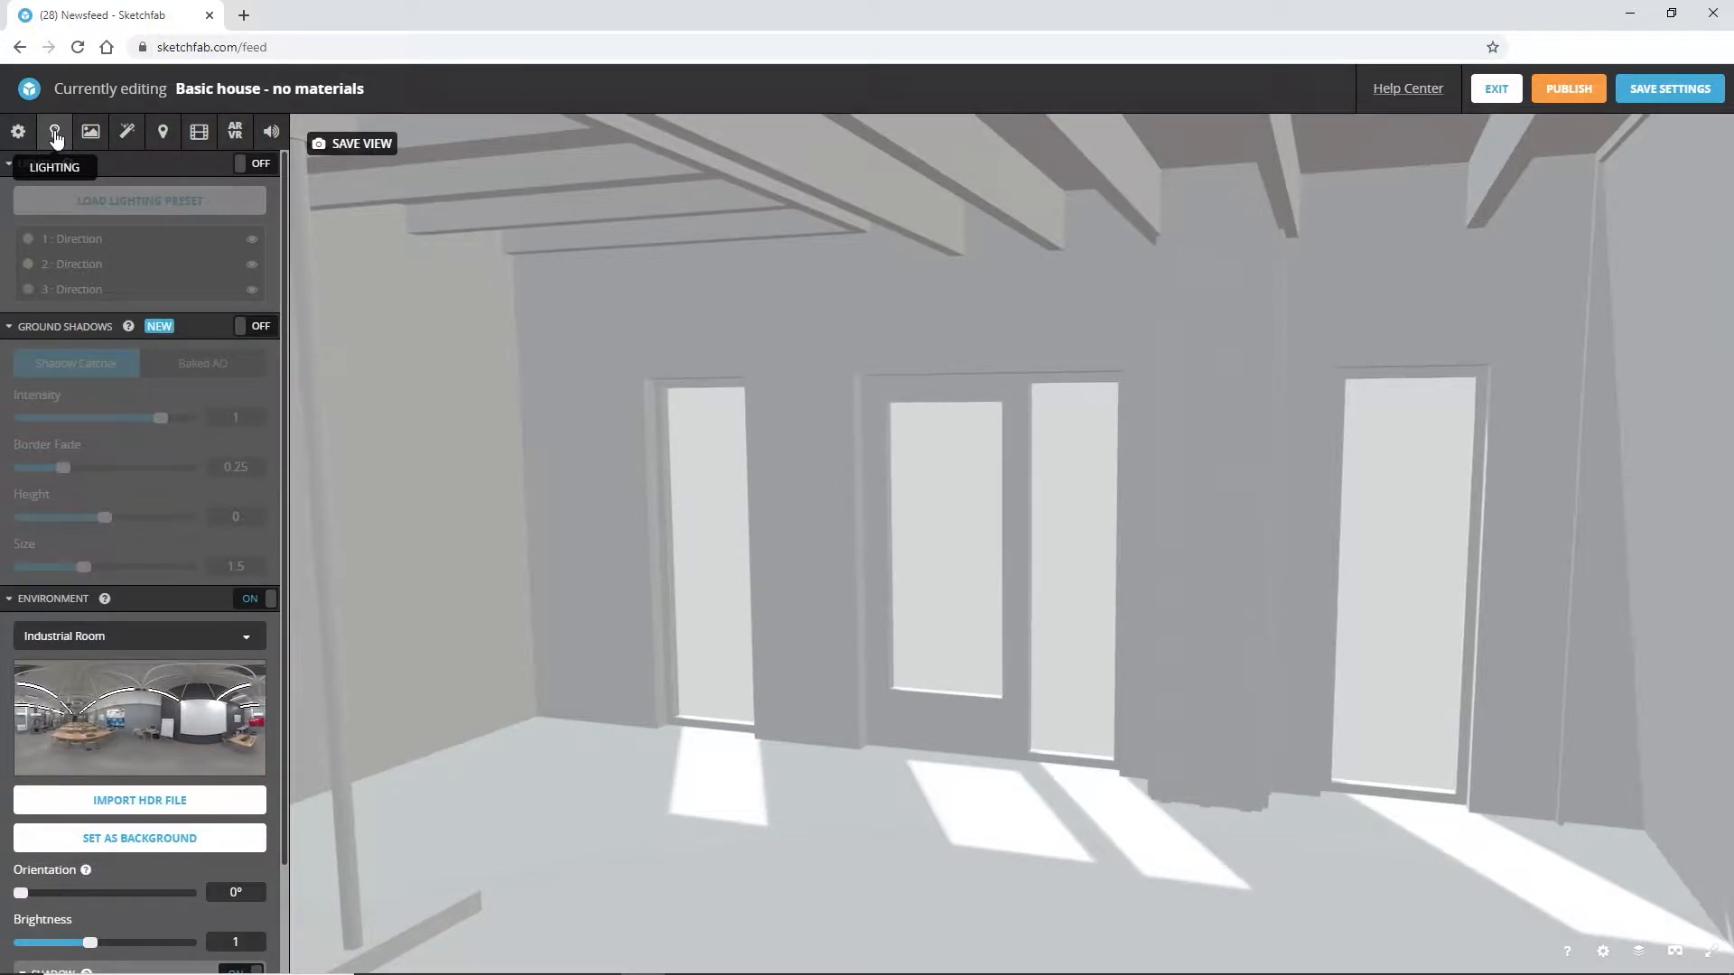
{"action": "left_click", "coordinate": [126, 642]}
{"action": "scroll", "coordinate": [145, 666], "scroll_direction": "down", "scroll_amount": 10}
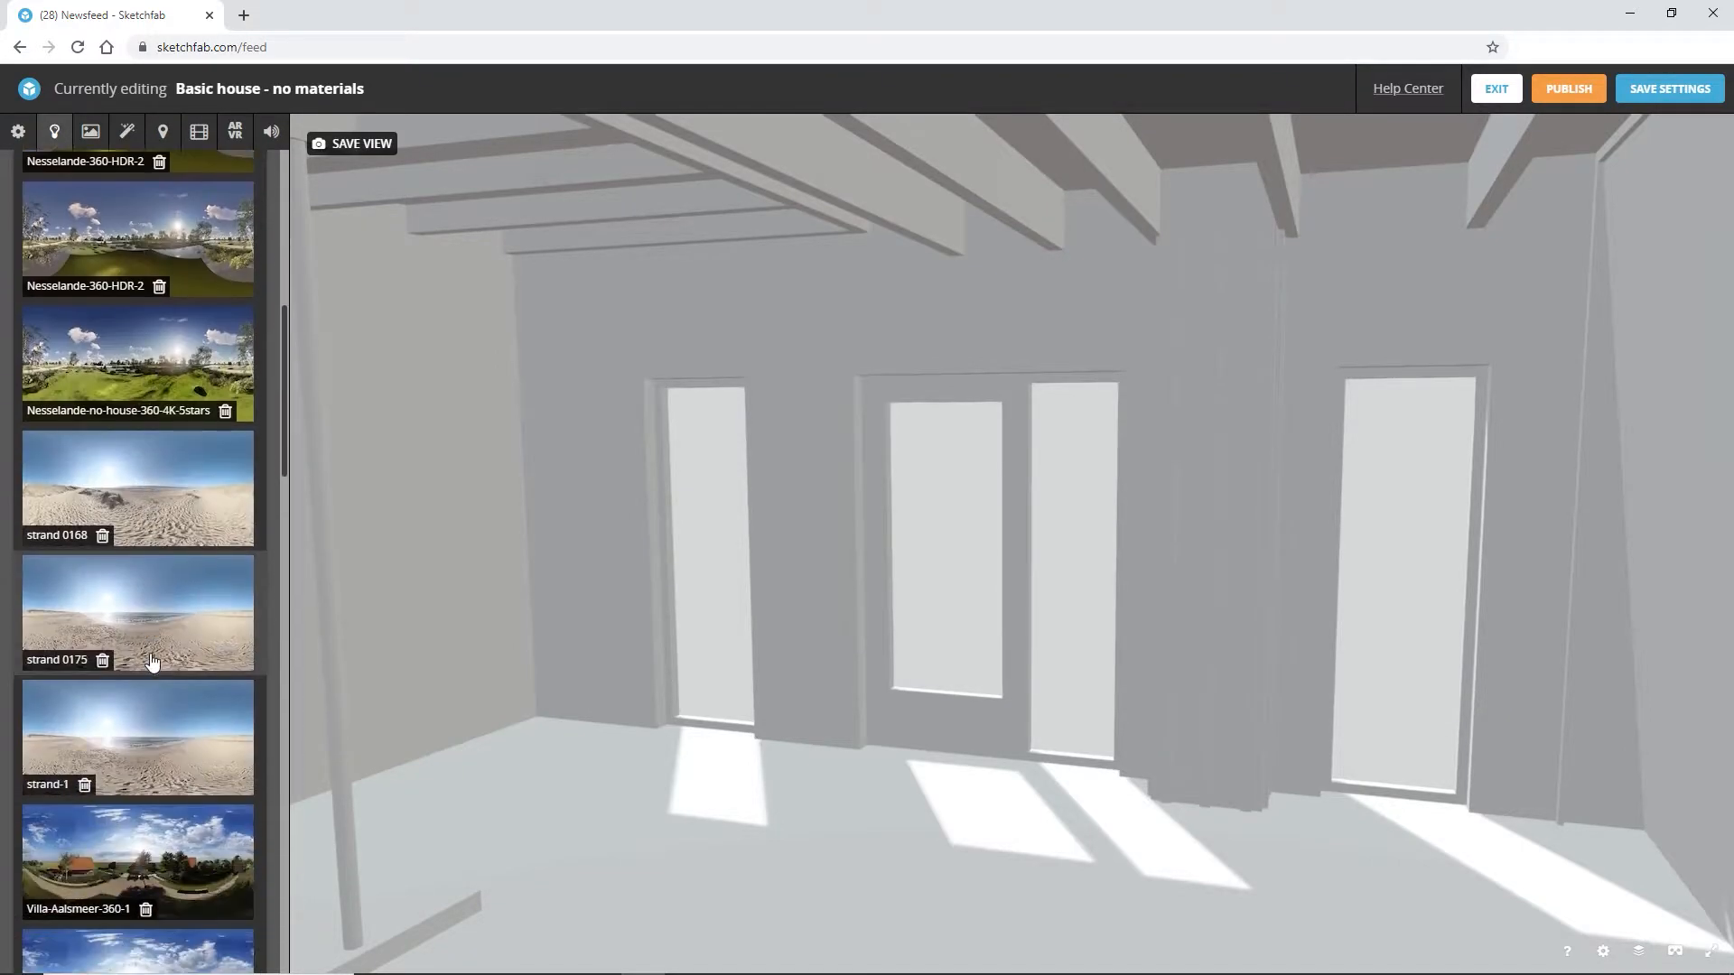
{"action": "scroll", "coordinate": [150, 662], "scroll_direction": "down", "scroll_amount": 4}
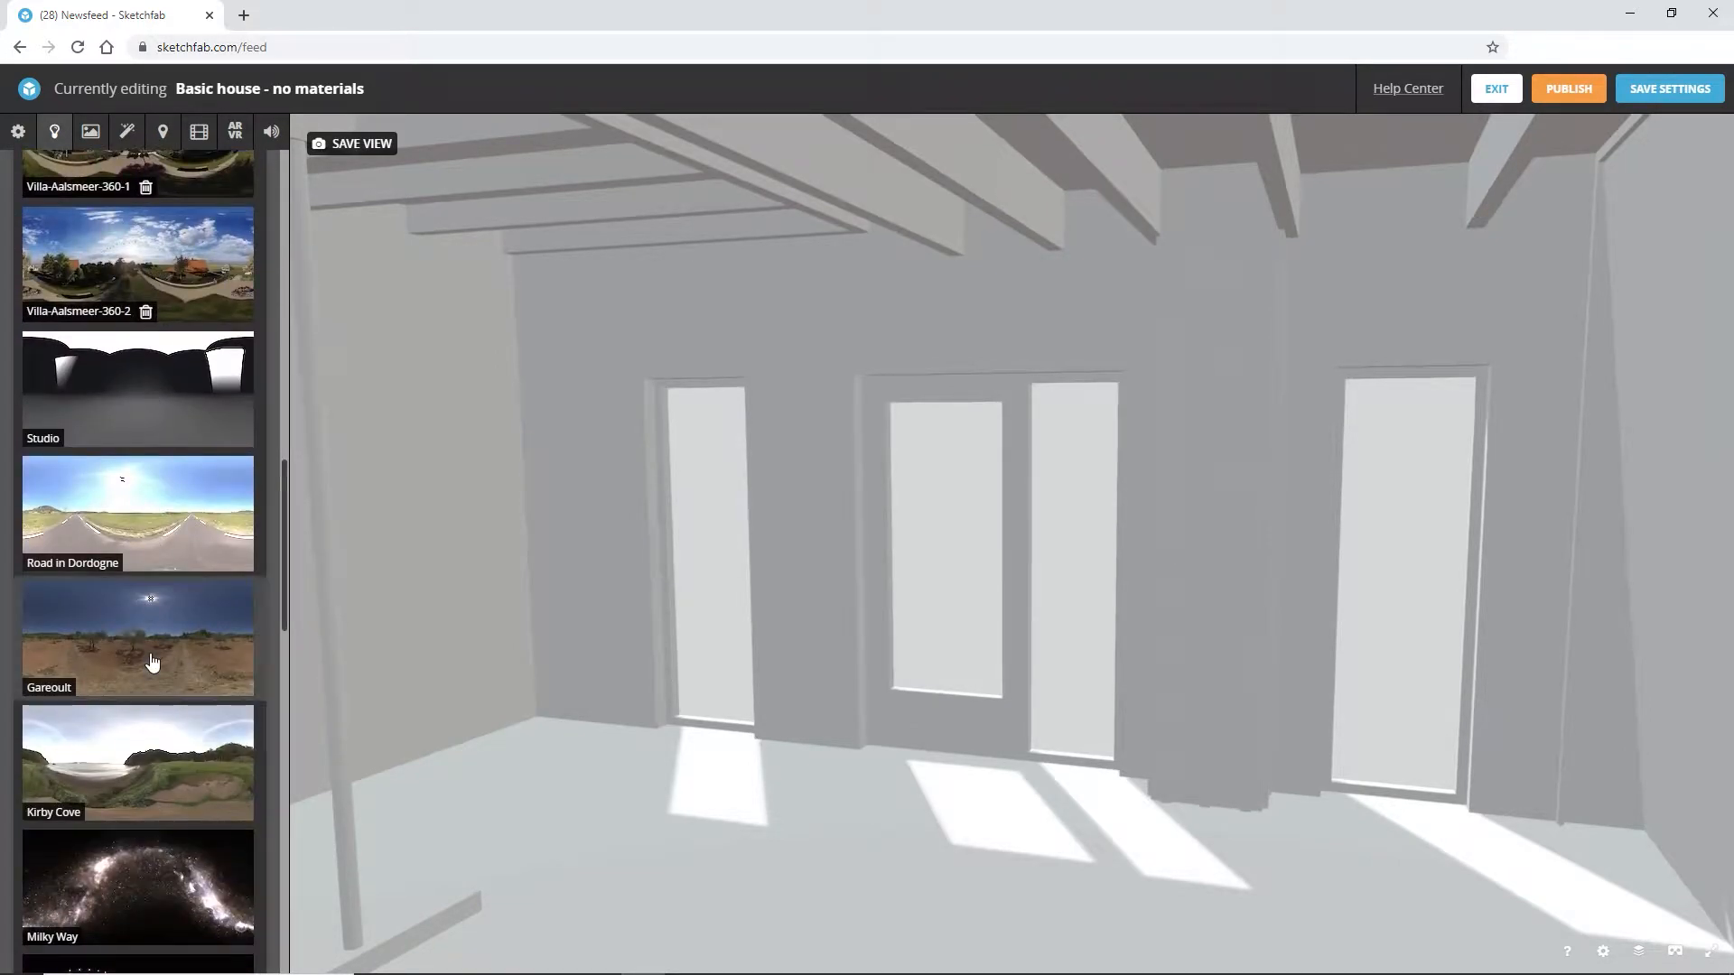
{"action": "scroll", "coordinate": [152, 662], "scroll_direction": "down", "scroll_amount": 2}
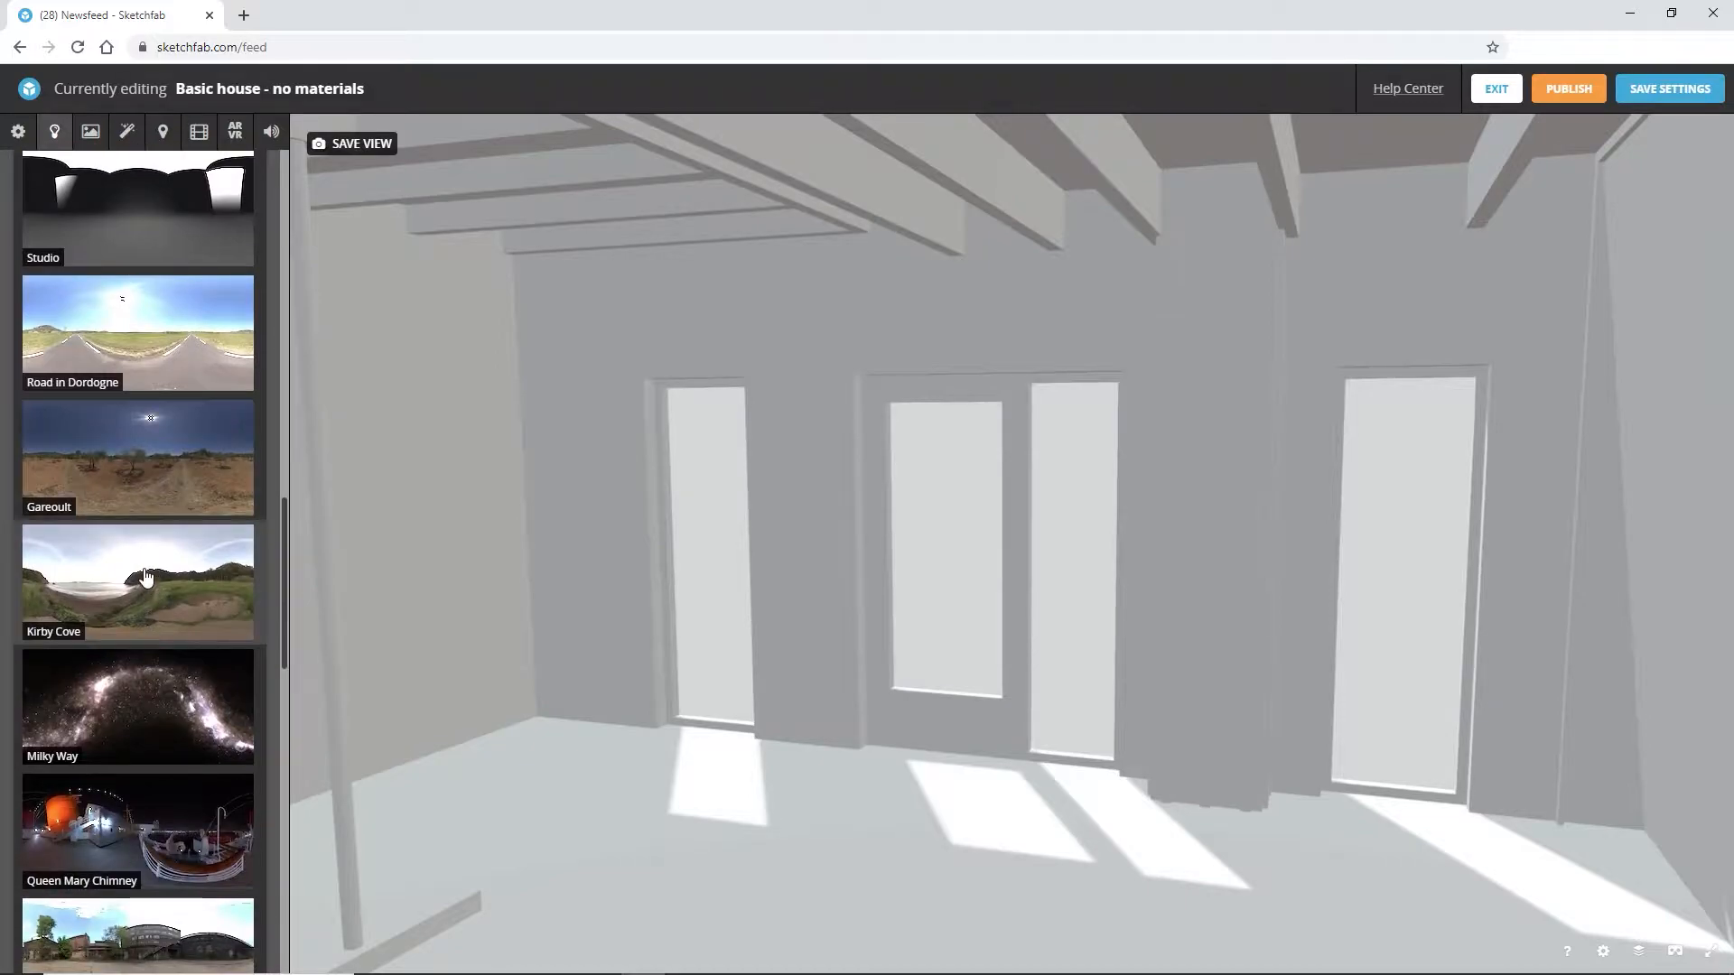
{"action": "left_click", "coordinate": [144, 576]}
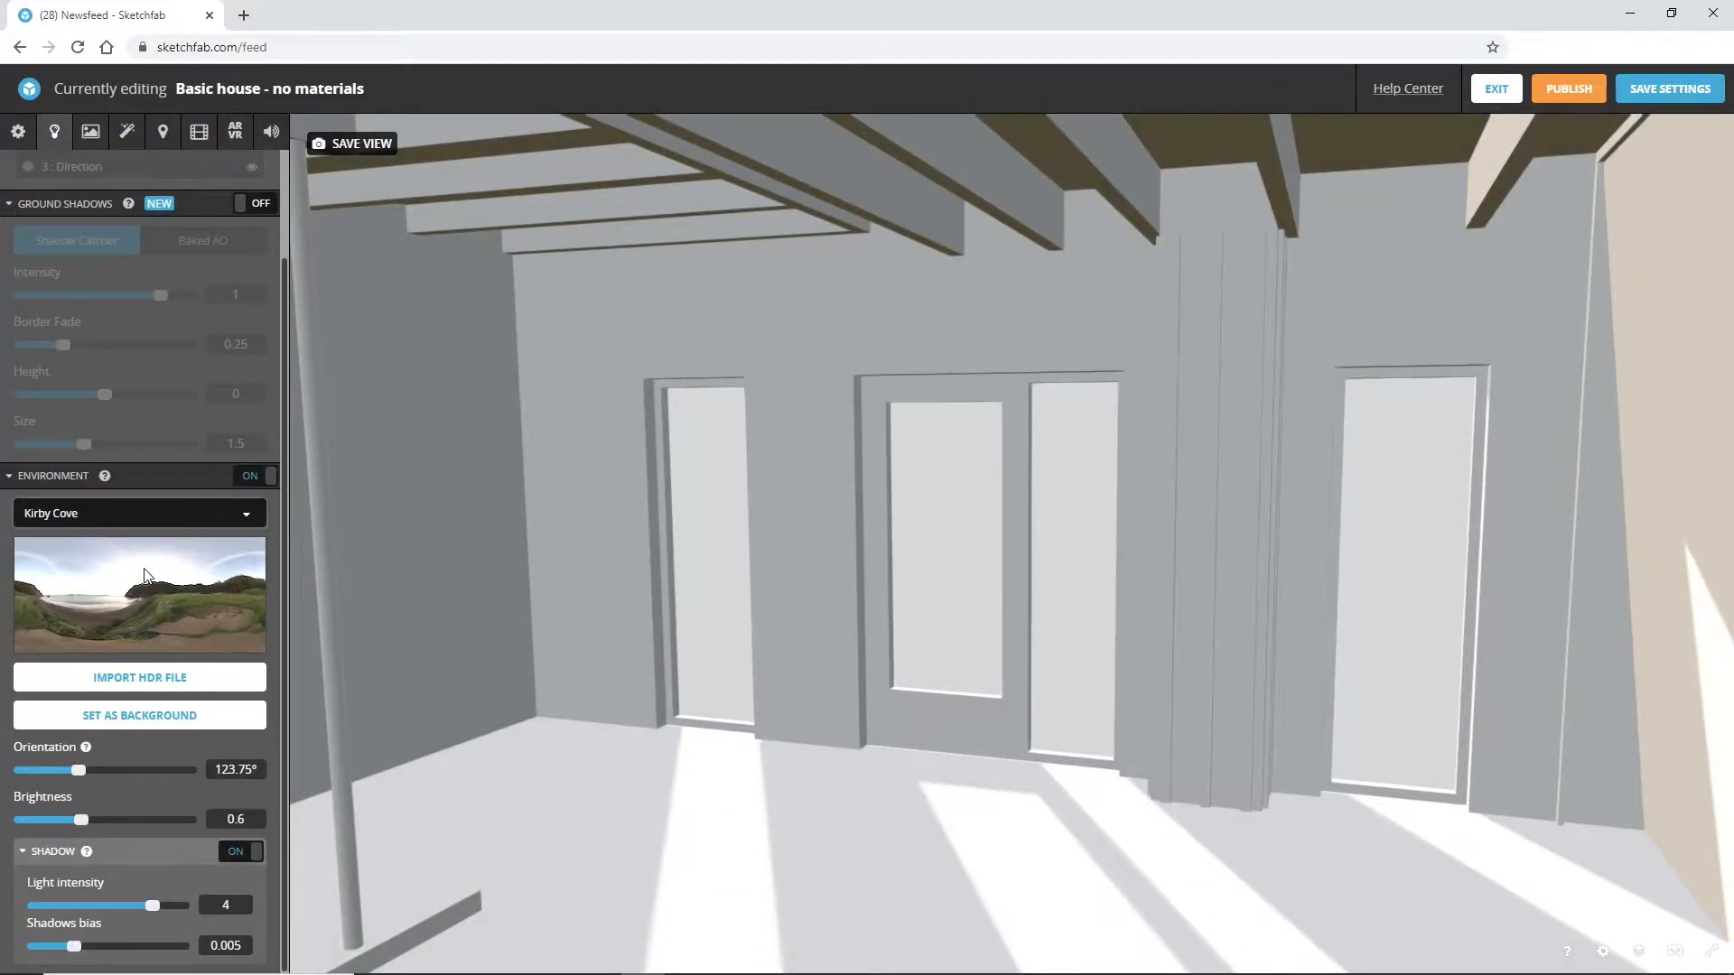
Set the environment orientation to 183.111°, brightness to 0.2355 and shadow light intensity to 4.1, and adjust the shadows bias
{"action": "left_click_drag", "start_coordinate": [59, 771], "coordinate": [65, 807]}
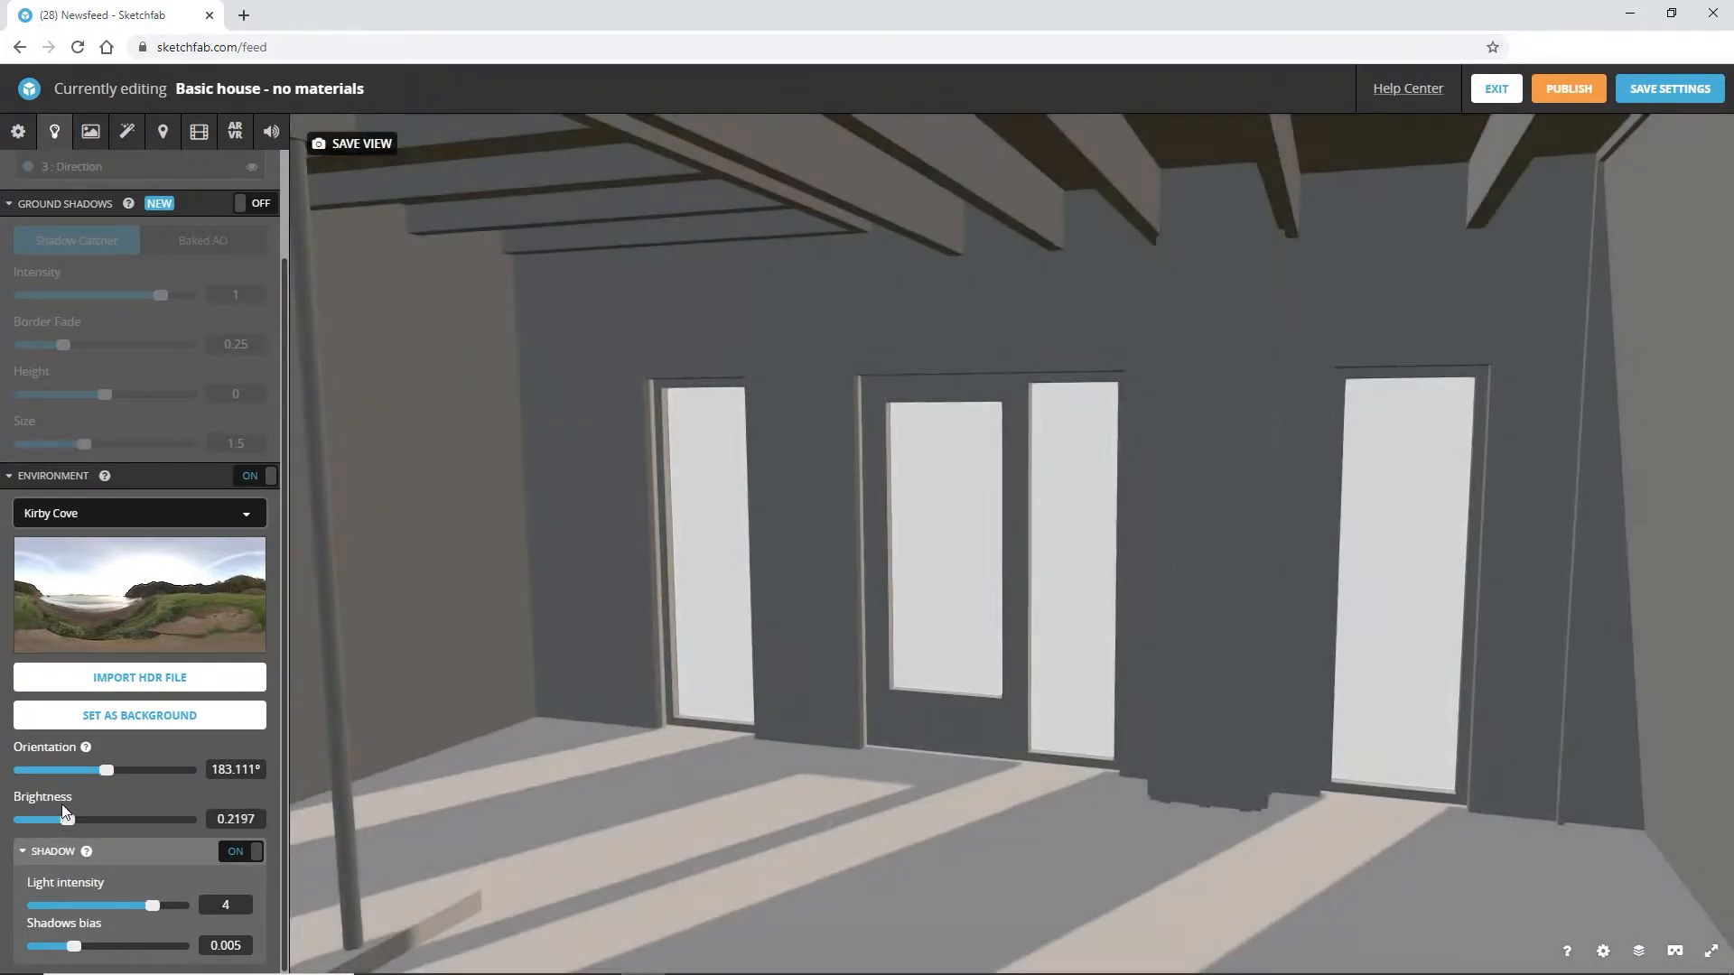
{"action": "mouse_move", "coordinate": [155, 901]}
{"action": "left_mouse_down"}
{"action": "mouse_move", "coordinate": [126, 905]}
{"action": "mouse_move", "coordinate": [155, 905]}
{"action": "left_mouse_up"}
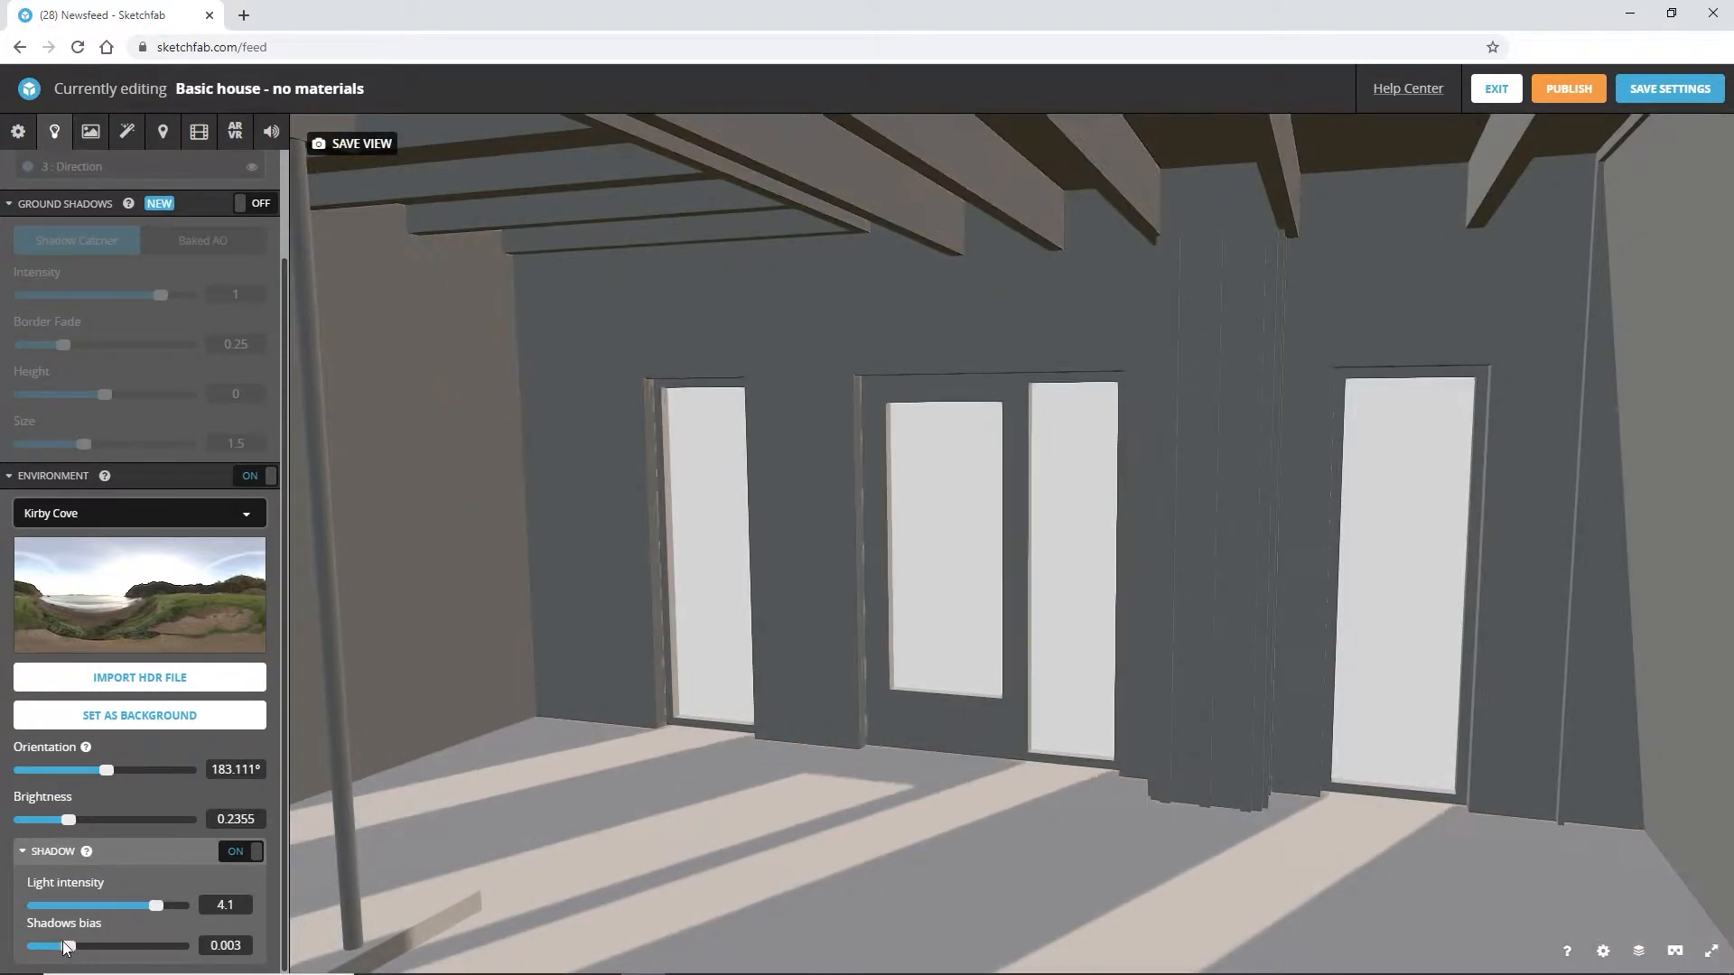
{"action": "left_click_drag", "start_coordinate": [74, 946], "coordinate": [82, 944]}
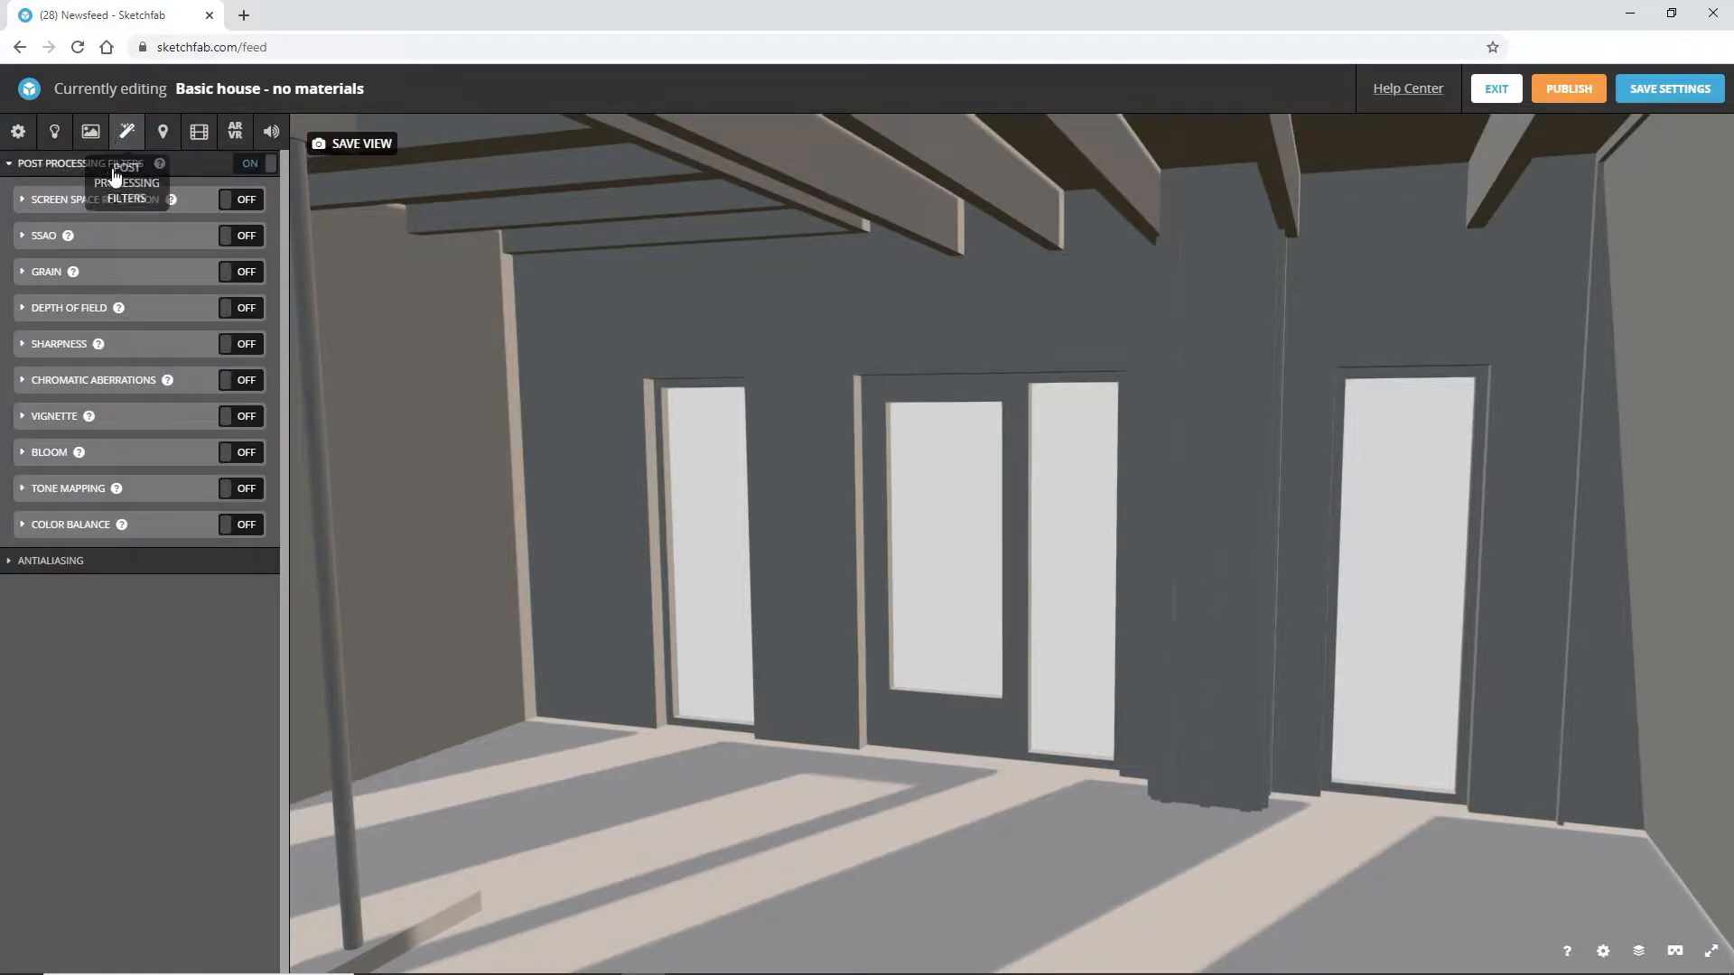
Enable the SSAO post-processing filter with radius 10, intensity 0.65 and bias 1.6
{"action": "left_click", "coordinate": [239, 236]}
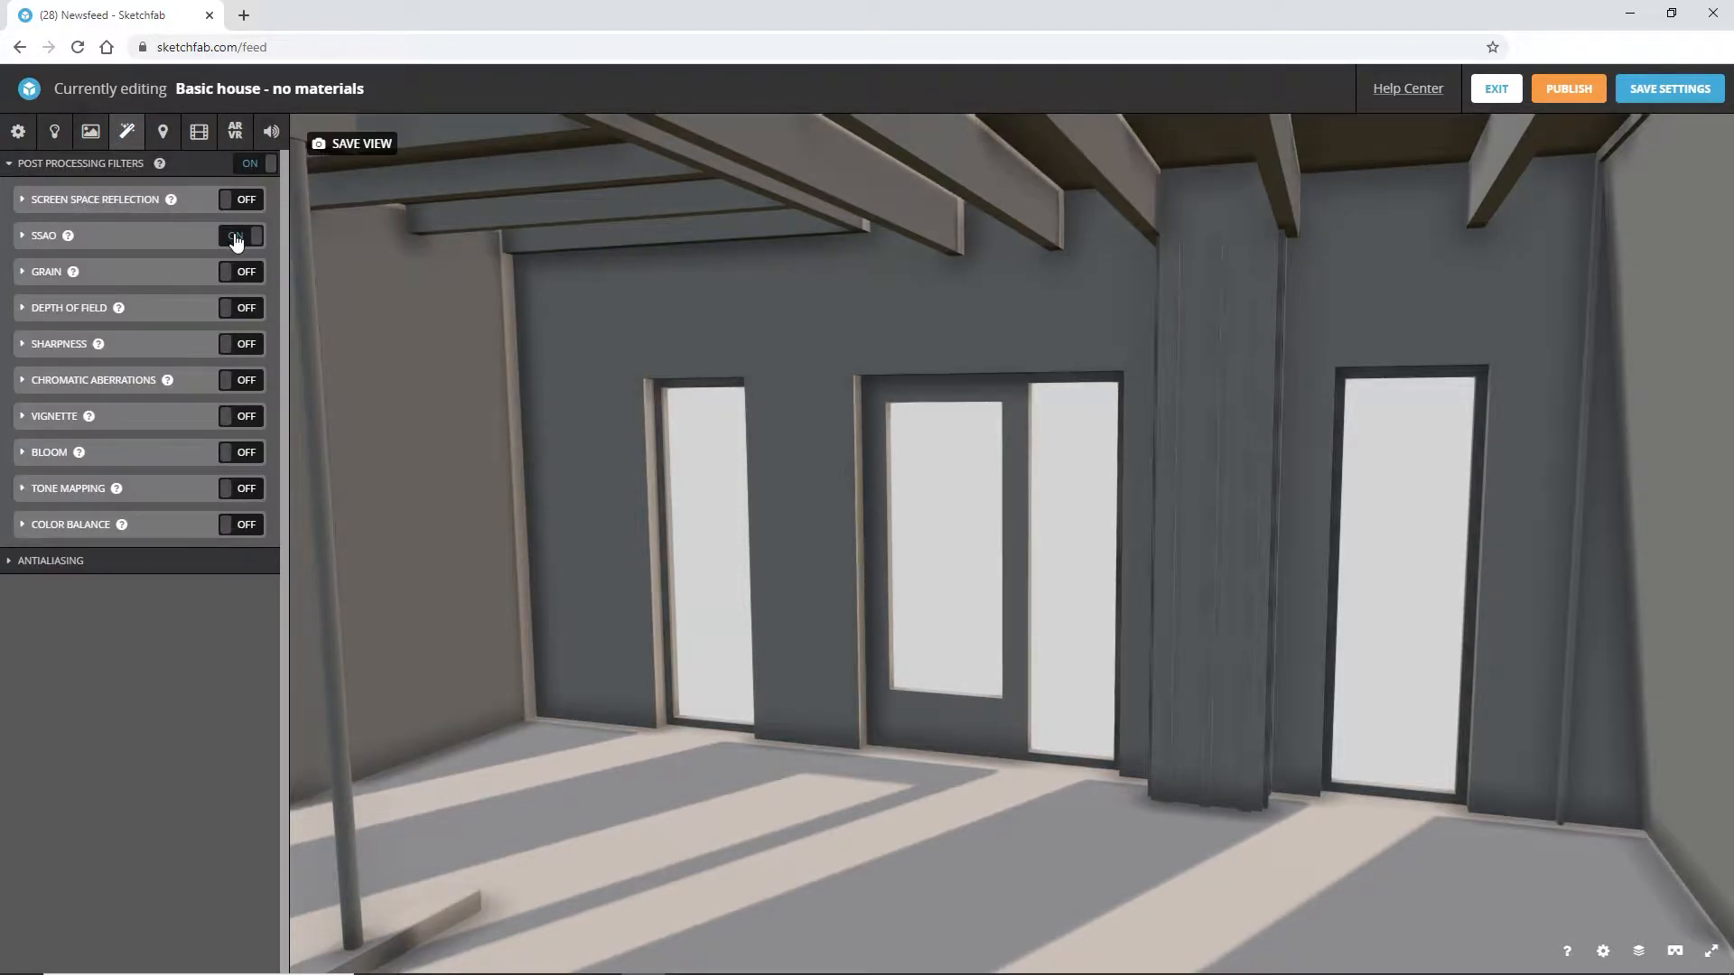
{"action": "left_click", "coordinate": [22, 236]}
{"action": "mouse_move", "coordinate": [56, 283]}
{"action": "left_mouse_down"}
{"action": "mouse_move", "coordinate": [95, 282]}
{"action": "mouse_move", "coordinate": [68, 286]}
{"action": "mouse_move", "coordinate": [155, 318]}
{"action": "mouse_move", "coordinate": [134, 321]}
{"action": "mouse_move", "coordinate": [155, 347]}
{"action": "mouse_move", "coordinate": [36, 346]}
{"action": "mouse_move", "coordinate": [89, 345]}
{"action": "left_mouse_up"}
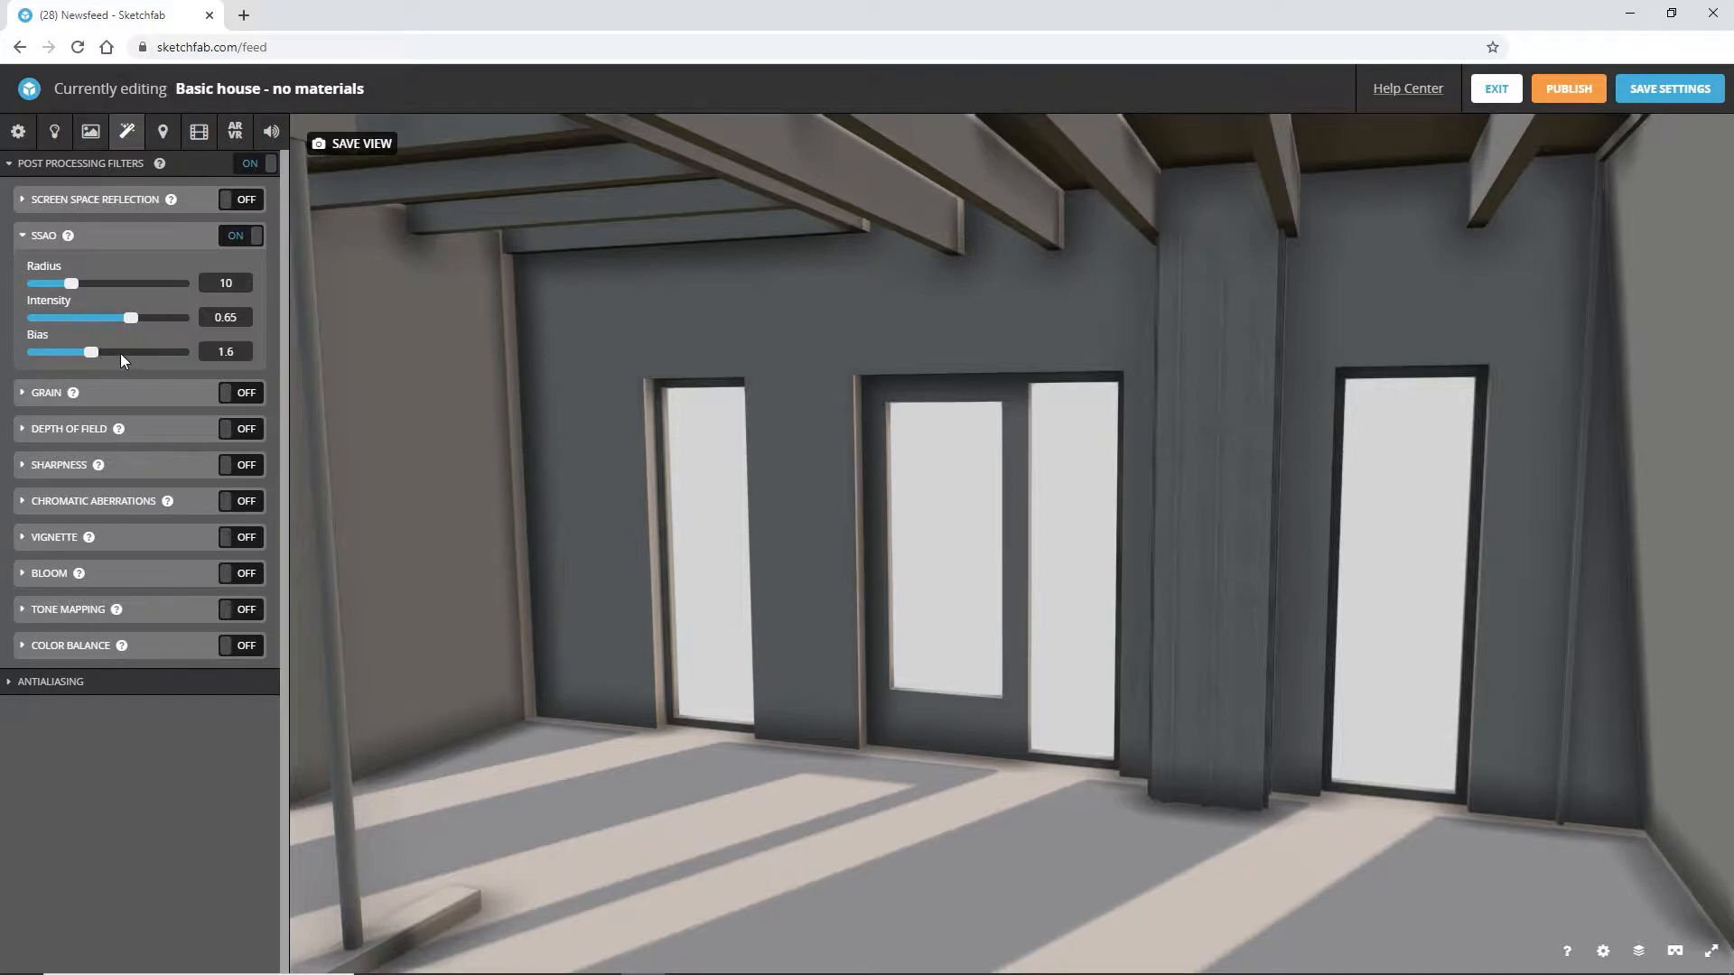
Add an annotation titled "Inside" on the door frame in the room's window wall
{"action": "left_click", "coordinate": [162, 131]}
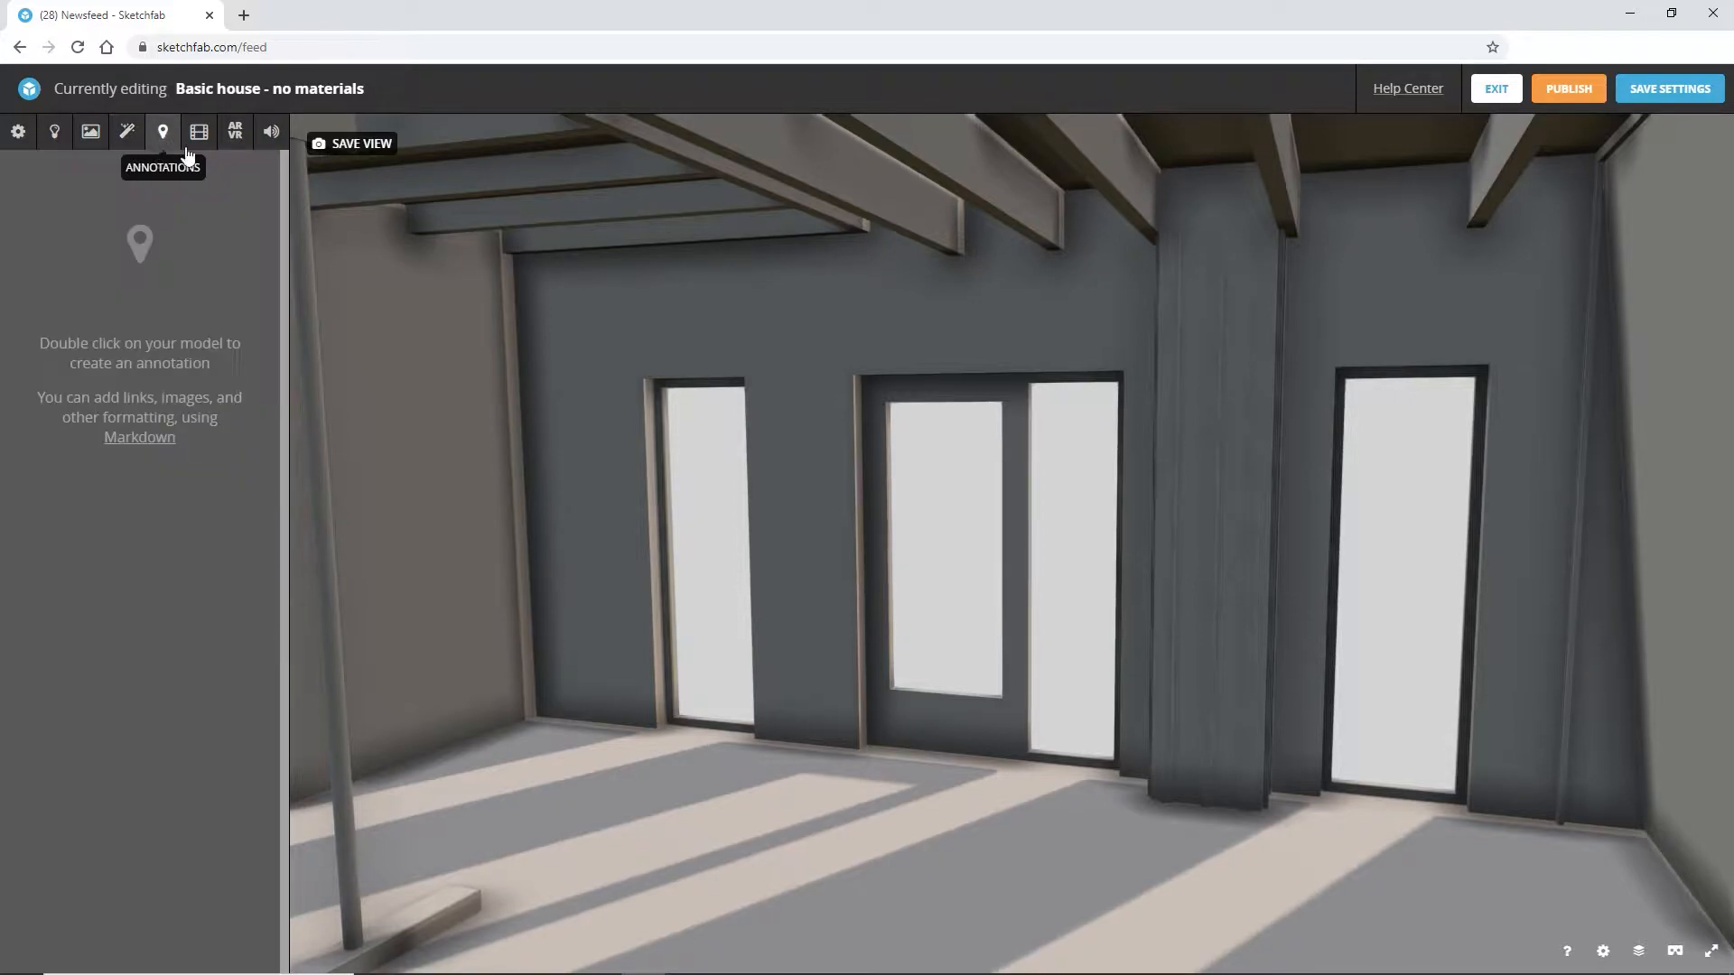
{"action": "double_click", "coordinate": [863, 485]}
{"action": "type", "text": "Inside"}
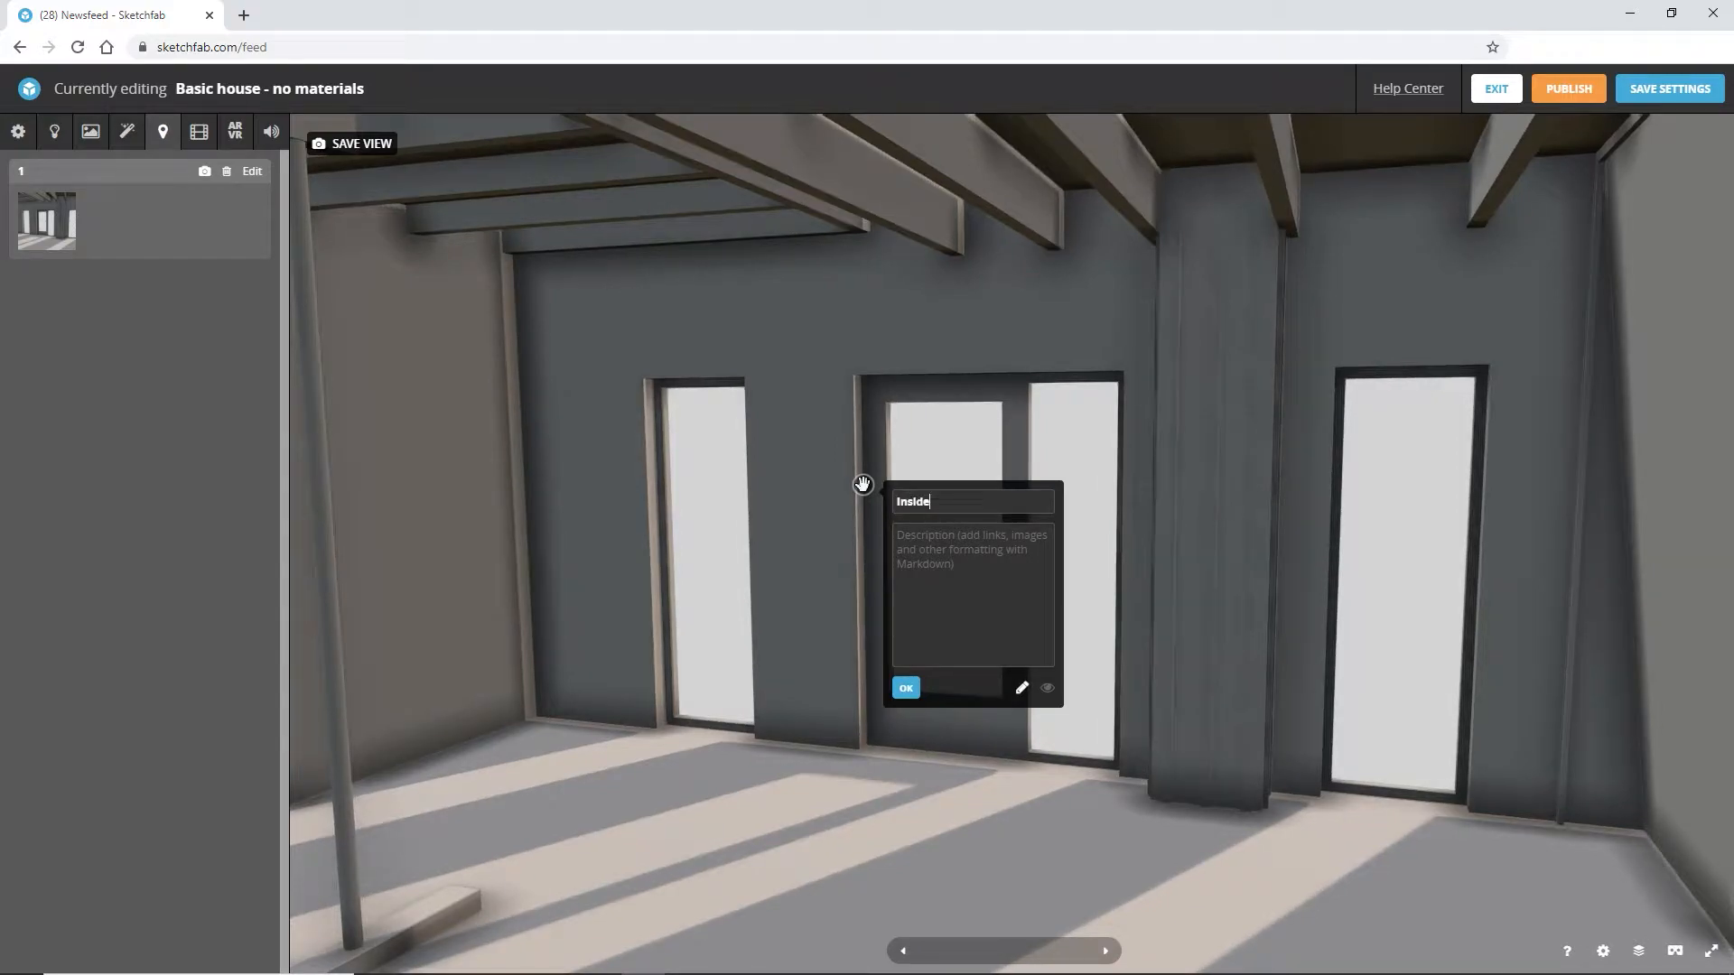
{"action": "key", "text": "Return"}
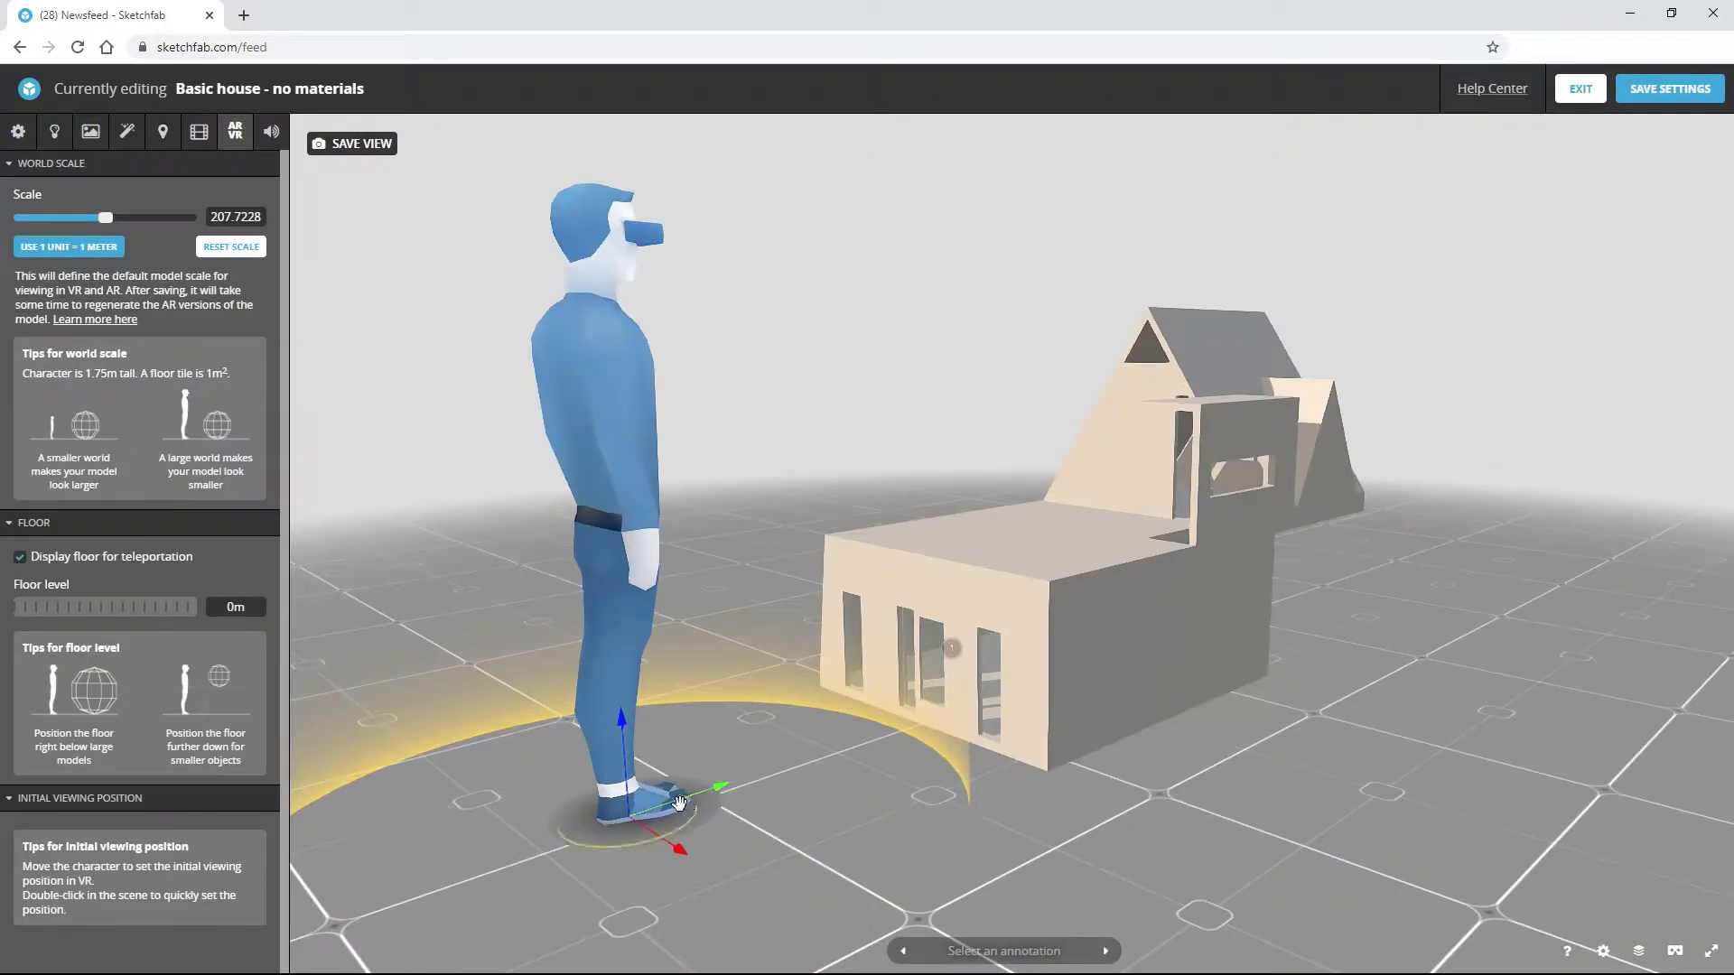
Set the model's VR world scale to 39
{"action": "left_click_drag", "start_coordinate": [100, 216], "coordinate": [72, 229]}
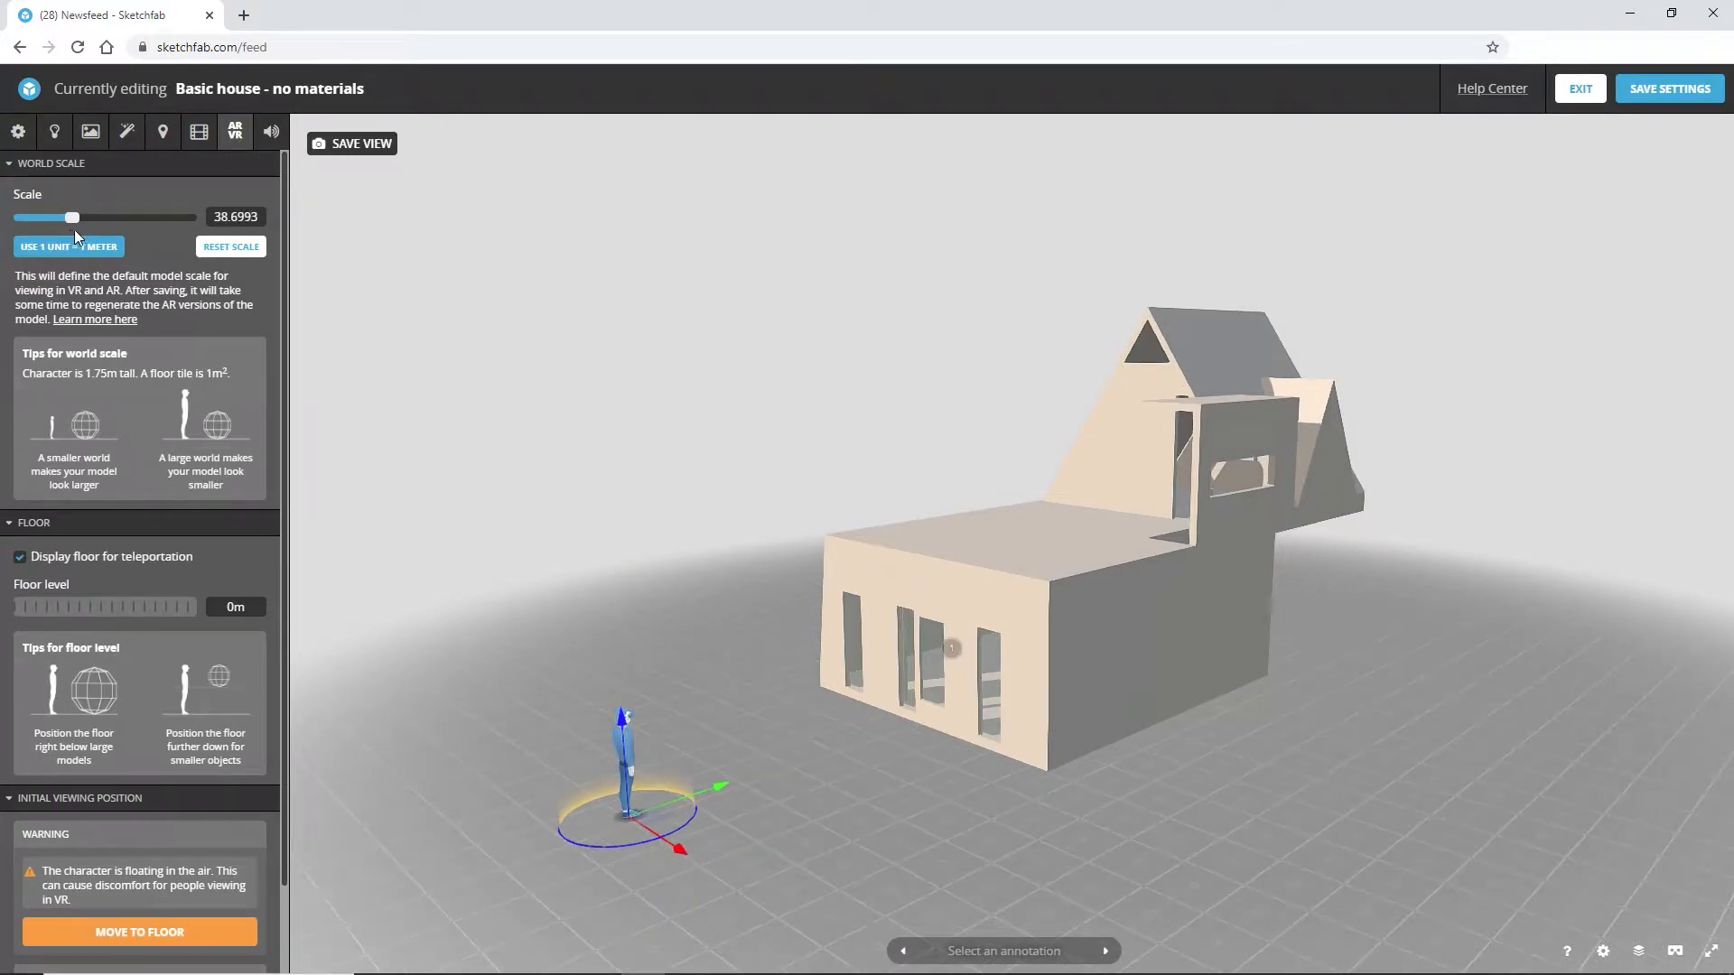
{"action": "double_click", "coordinate": [251, 210]}
{"action": "type", "text": "39"}
Move the initial VR viewing position character inside the room behind the tall windows, and save the 3D settings
{"action": "left_click_drag", "start_coordinate": [708, 786], "coordinate": [1066, 712]}
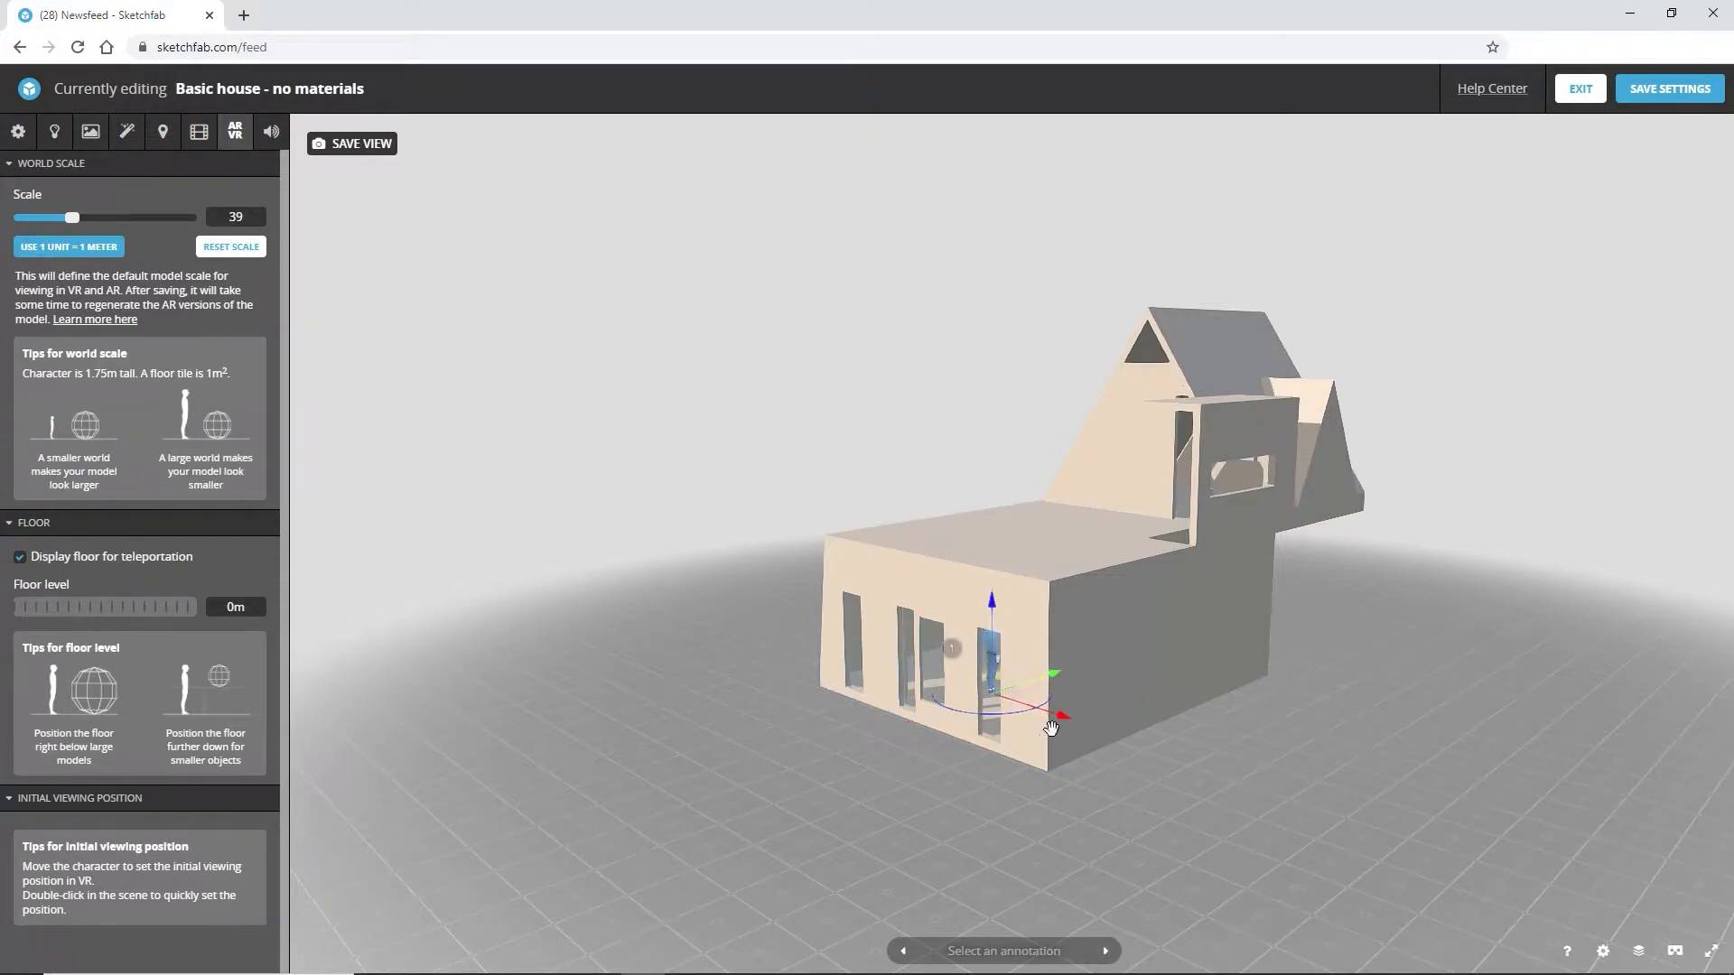
{"action": "scroll", "coordinate": [1051, 728], "scroll_direction": "up", "scroll_amount": 3}
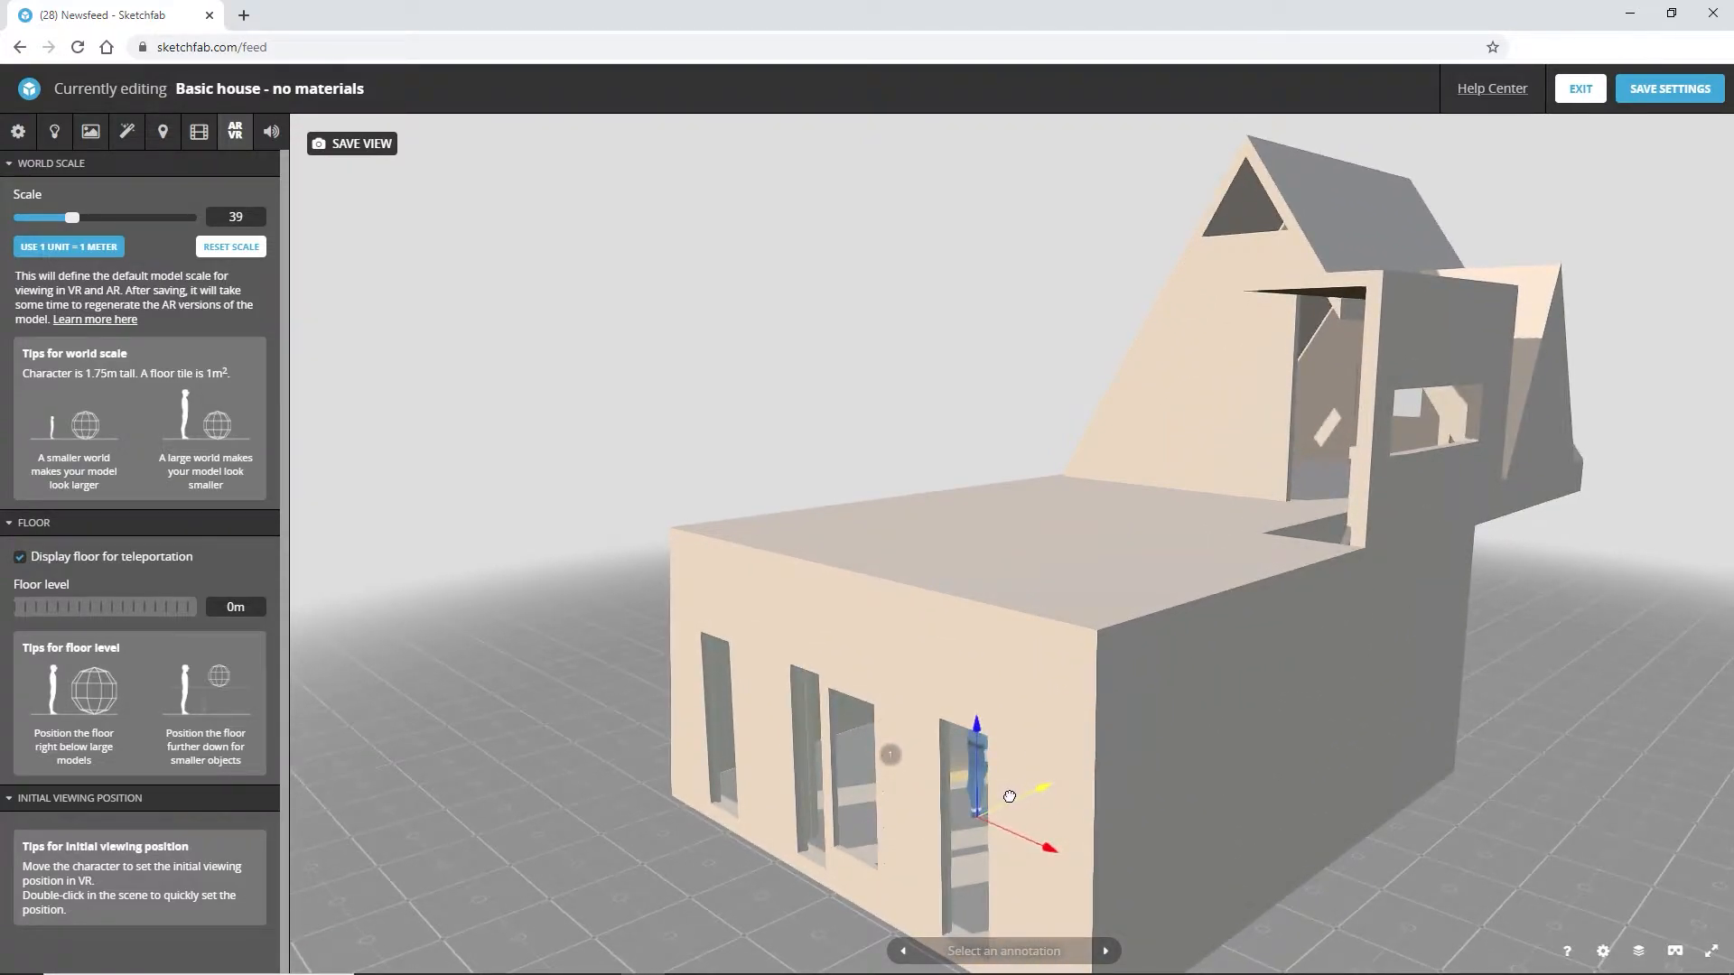
{"action": "left_click_drag", "start_coordinate": [974, 715], "coordinate": [975, 714]}
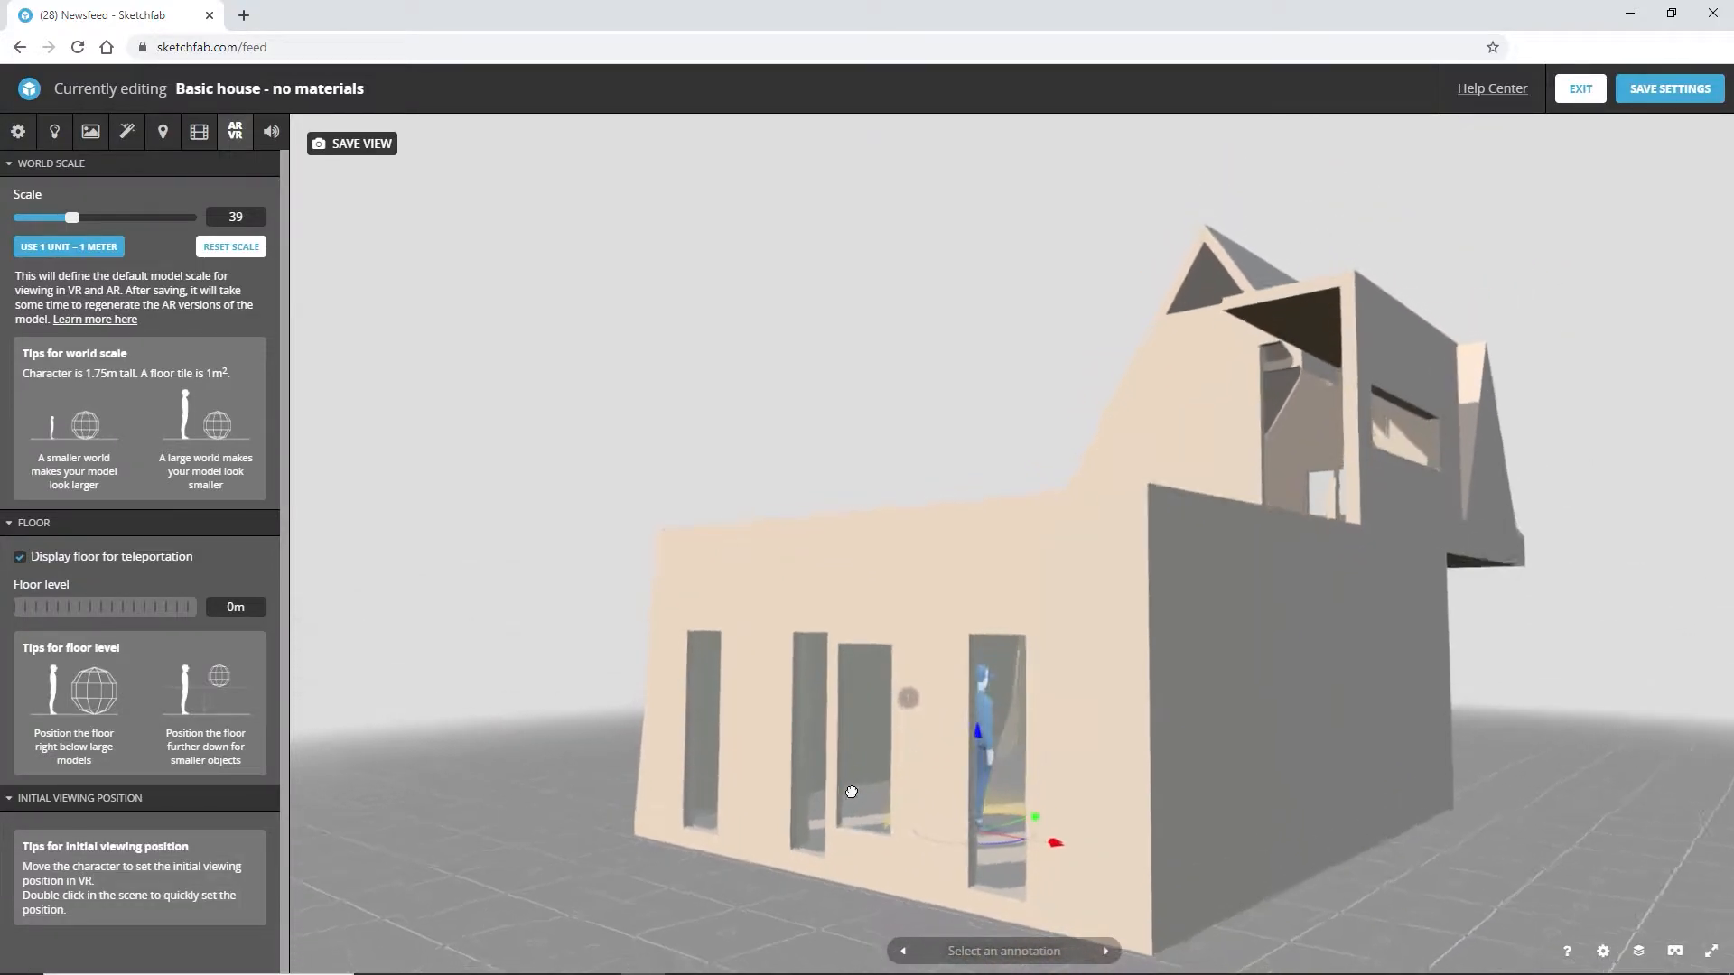
{"action": "left_click", "coordinate": [1664, 95]}
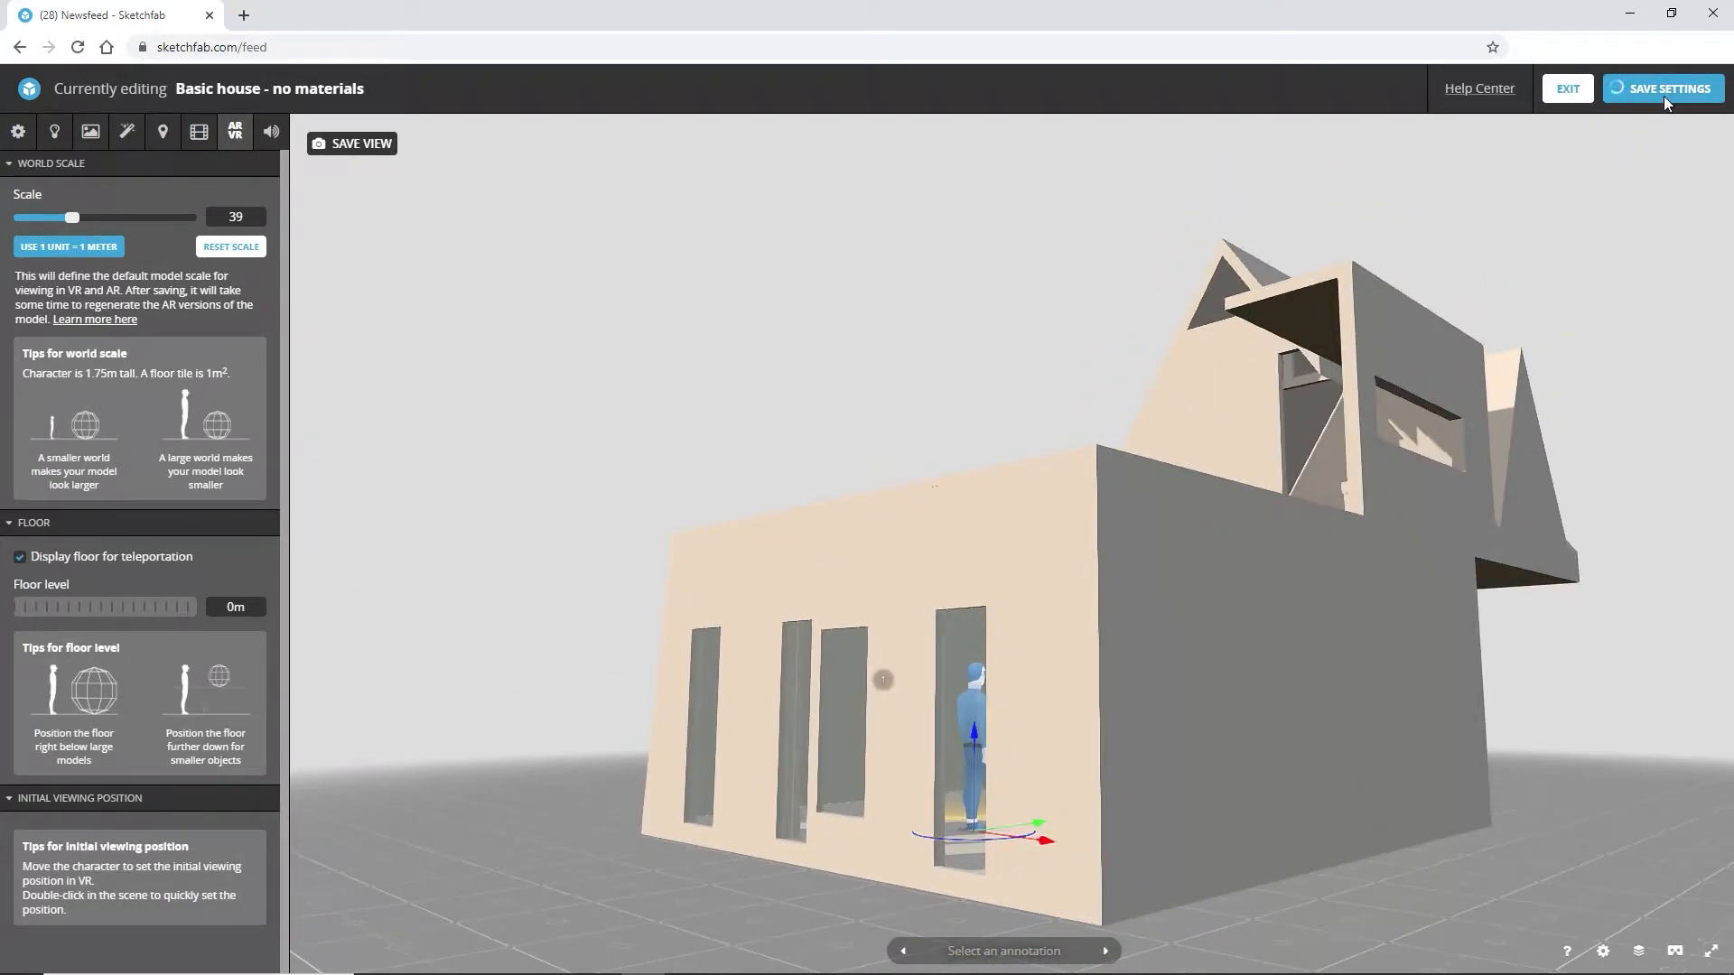
{"action": "left_click", "coordinate": [1578, 91]}
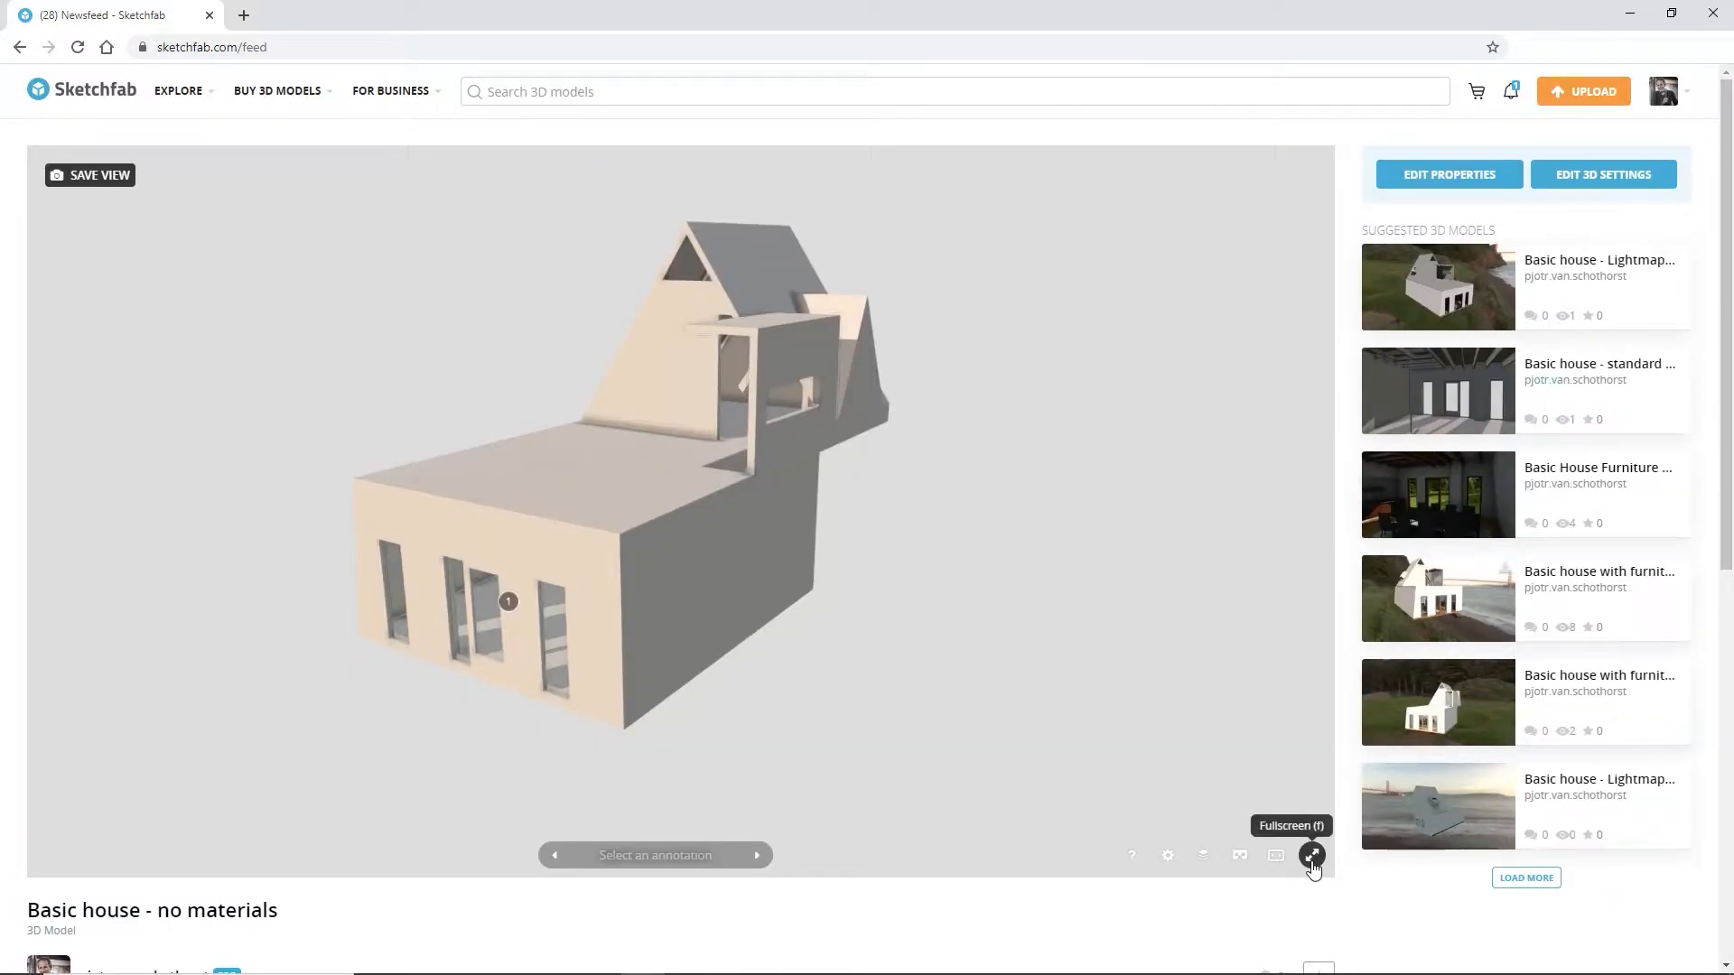
Preview the saved house model in full screen
{"action": "left_click", "coordinate": [1312, 855]}
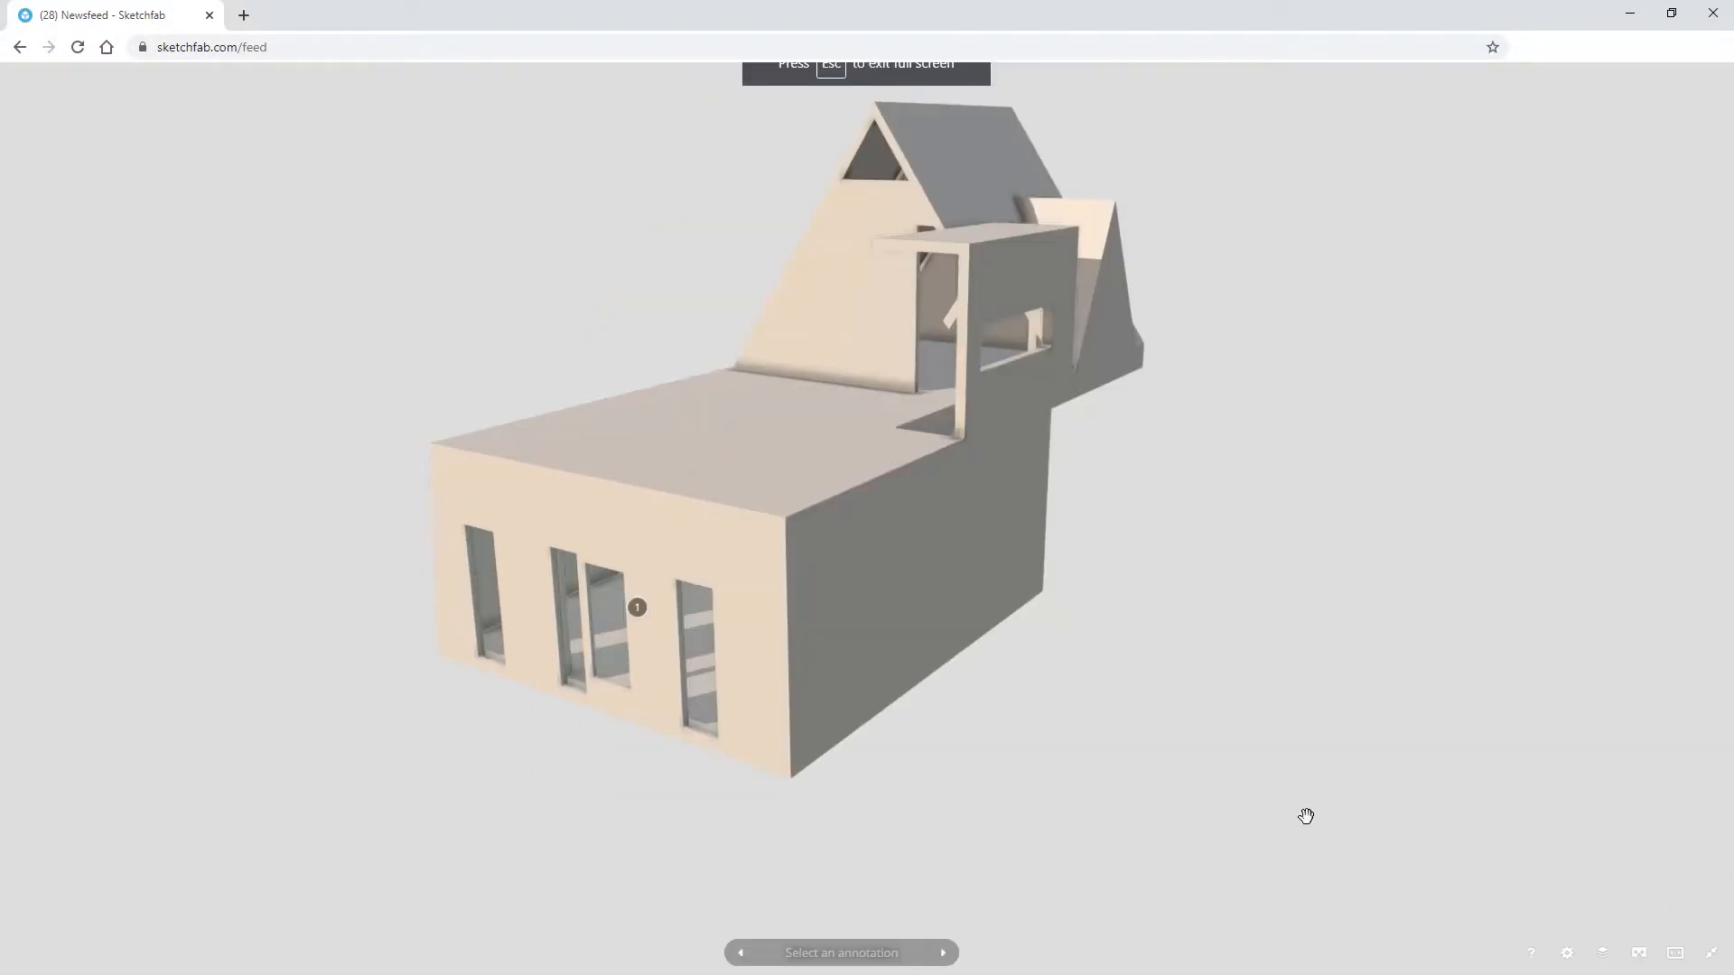
{"action": "mouse_move", "coordinate": [738, 642]}
{"action": "left_mouse_down"}
{"action": "mouse_move", "coordinate": [812, 615]}
{"action": "mouse_move", "coordinate": [832, 643]}
{"action": "mouse_move", "coordinate": [803, 651]}
{"action": "mouse_move", "coordinate": [759, 627]}
{"action": "left_mouse_up"}
{"action": "left_click", "coordinate": [731, 570]}
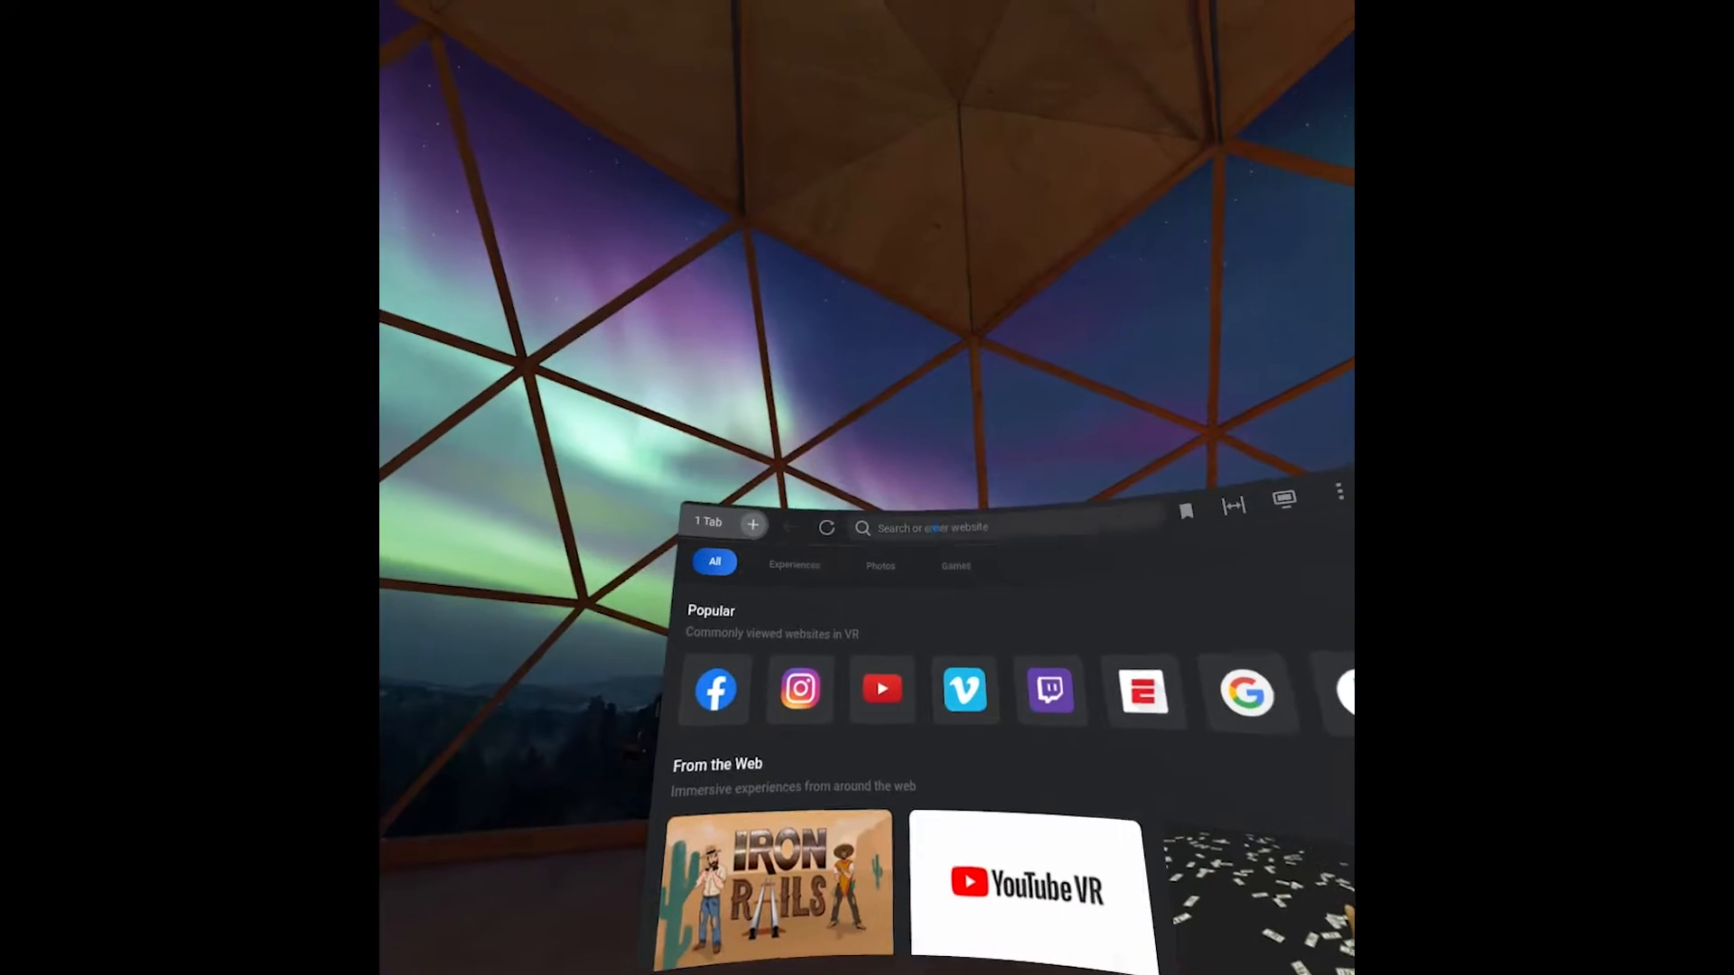
Switch to the VR headset's browser and open sketchfab.com
{"action": "left_click", "coordinate": [935, 527]}
{"action": "type", "text": "sketchf"}
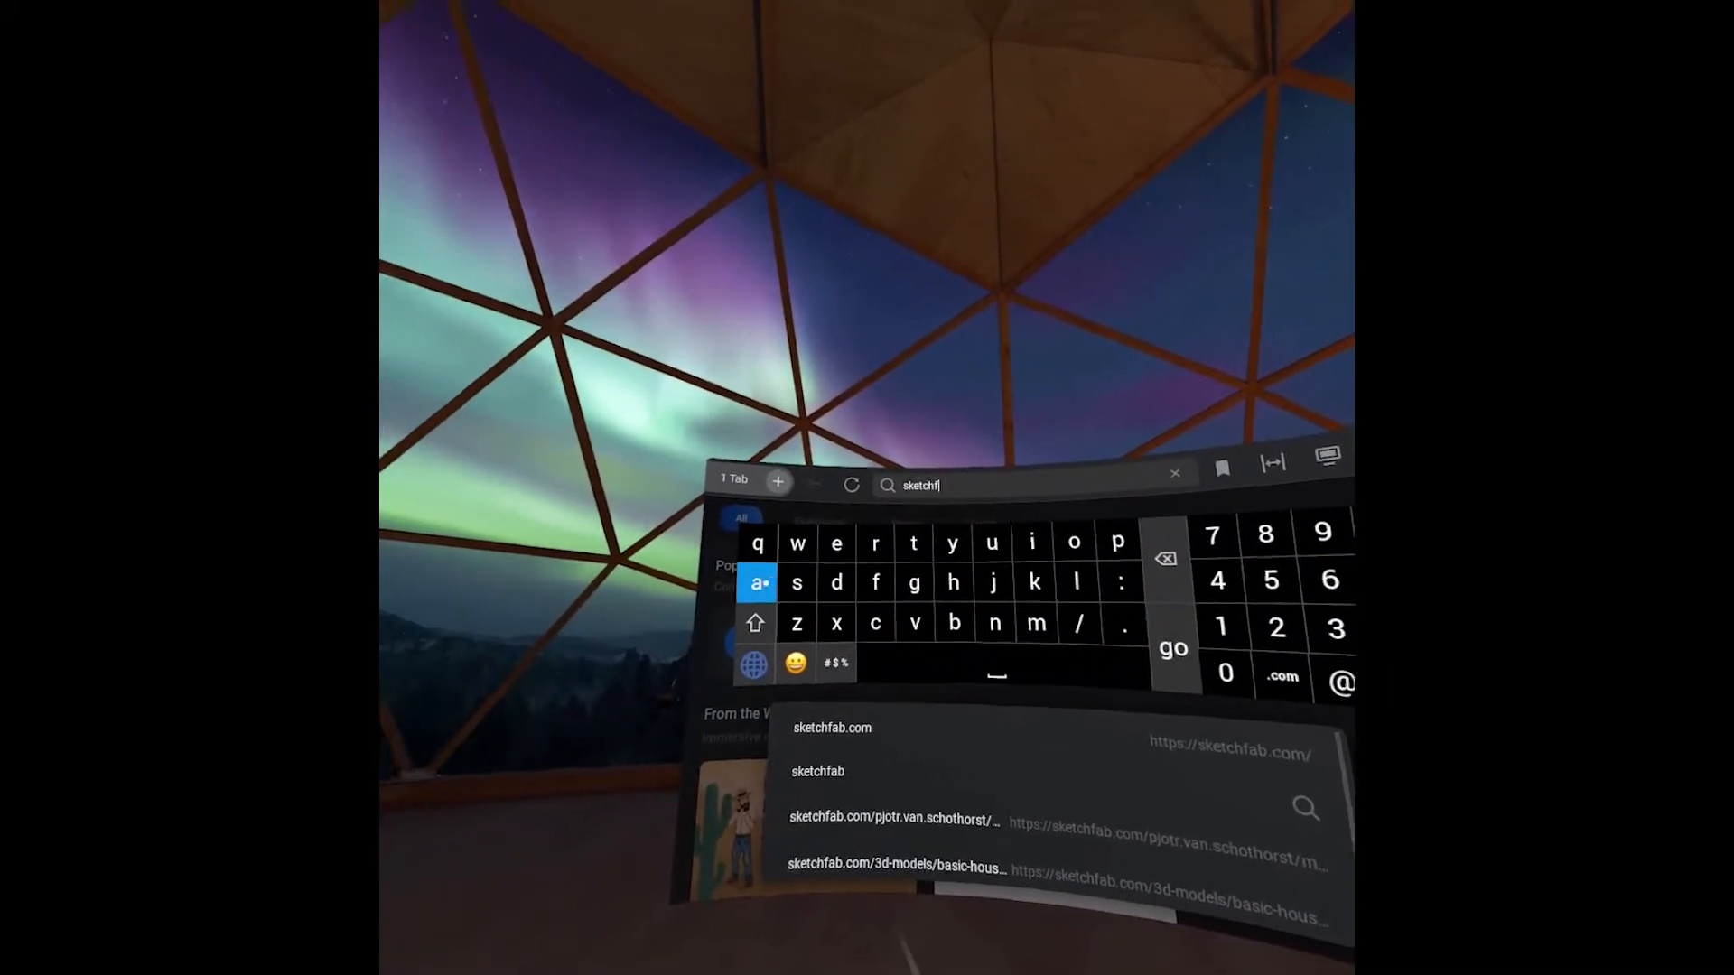
{"action": "type", "text": "ab.com"}
{"action": "left_click", "coordinate": [945, 596]}
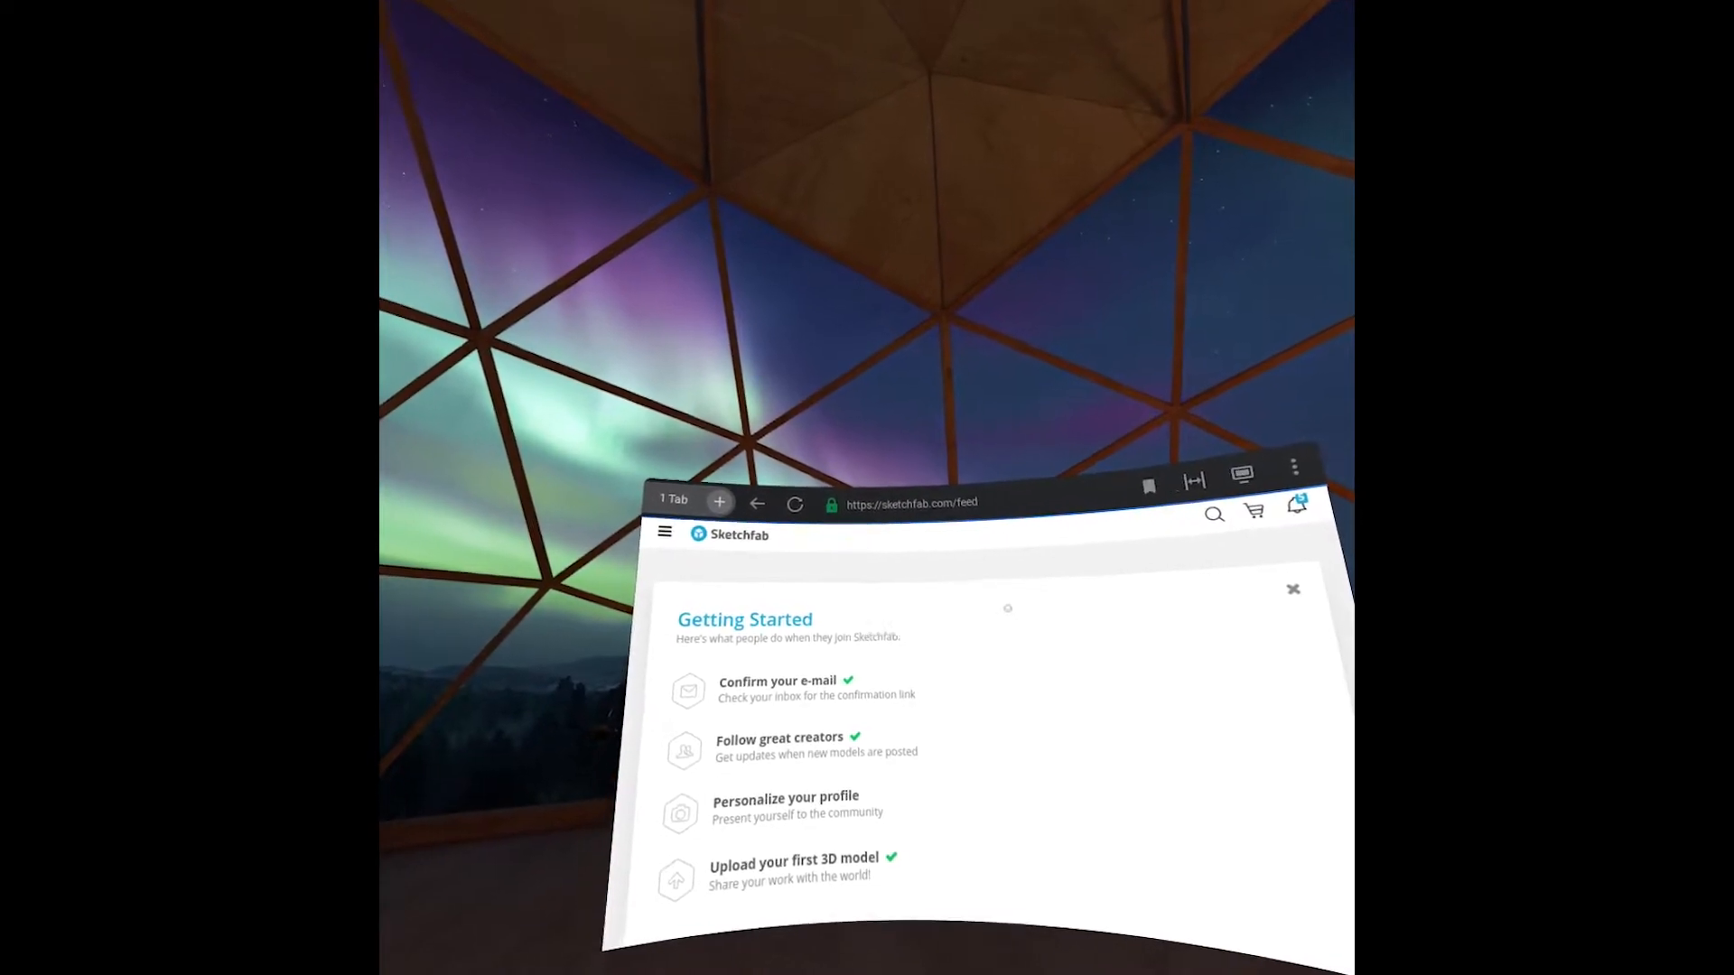
Go to the account's own models page and bookmark it
{"action": "left_click", "coordinate": [664, 532]}
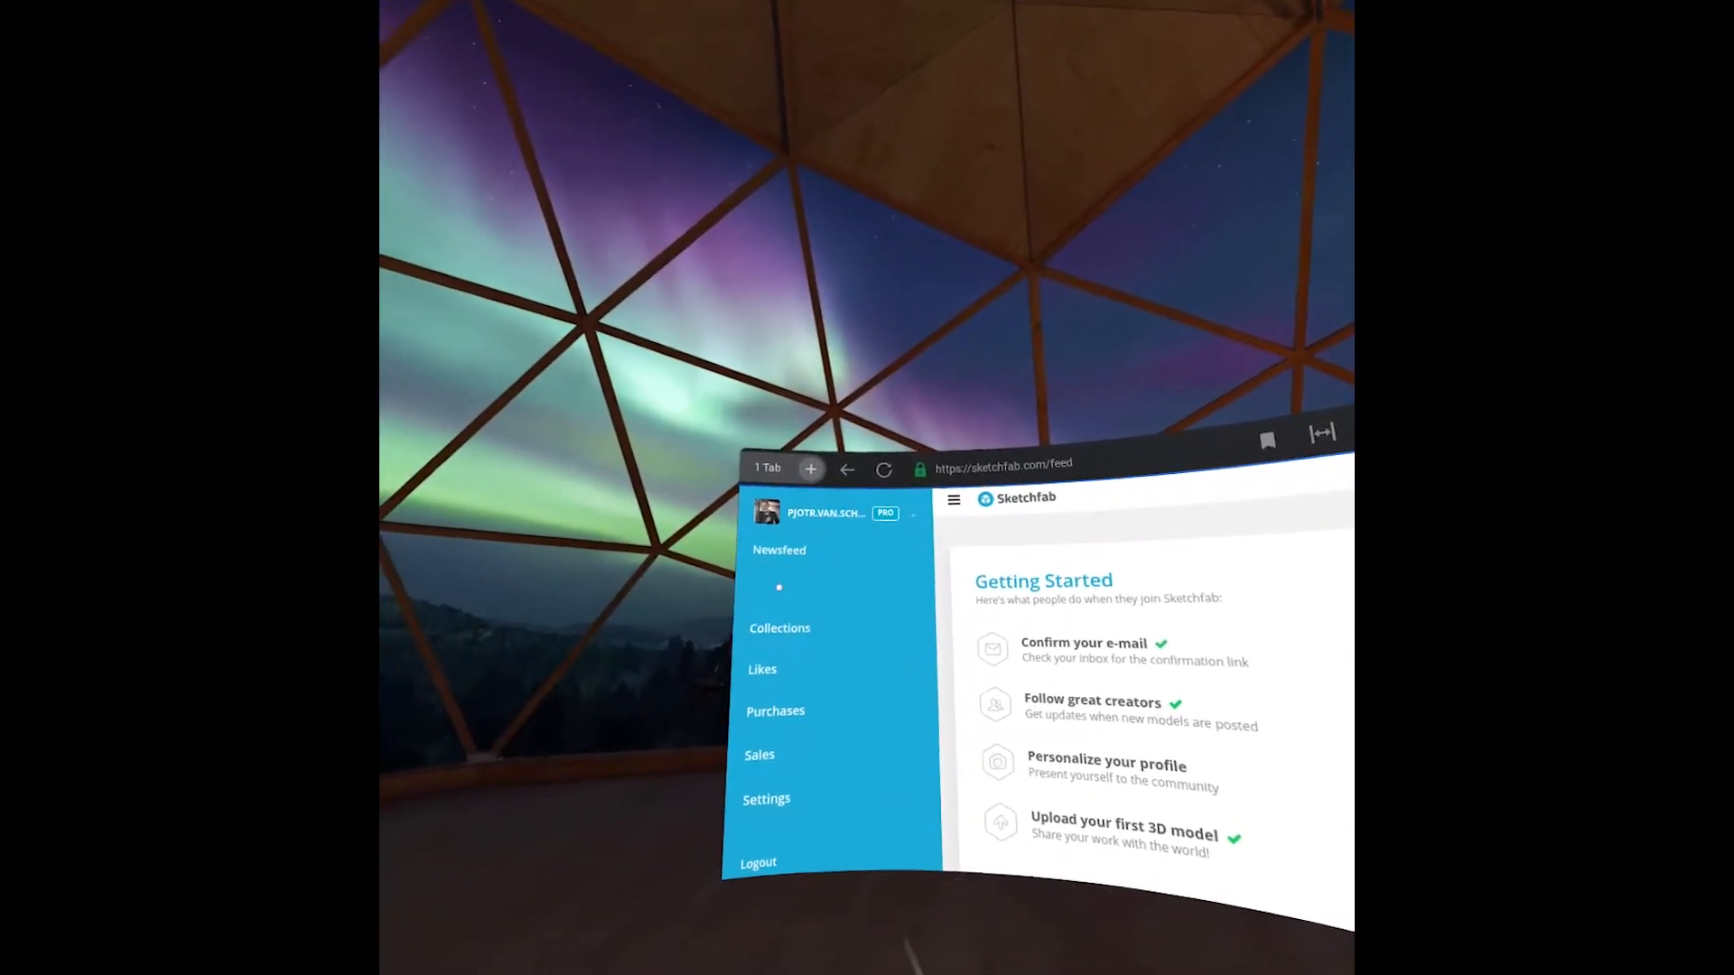
{"action": "left_click", "coordinate": [778, 588]}
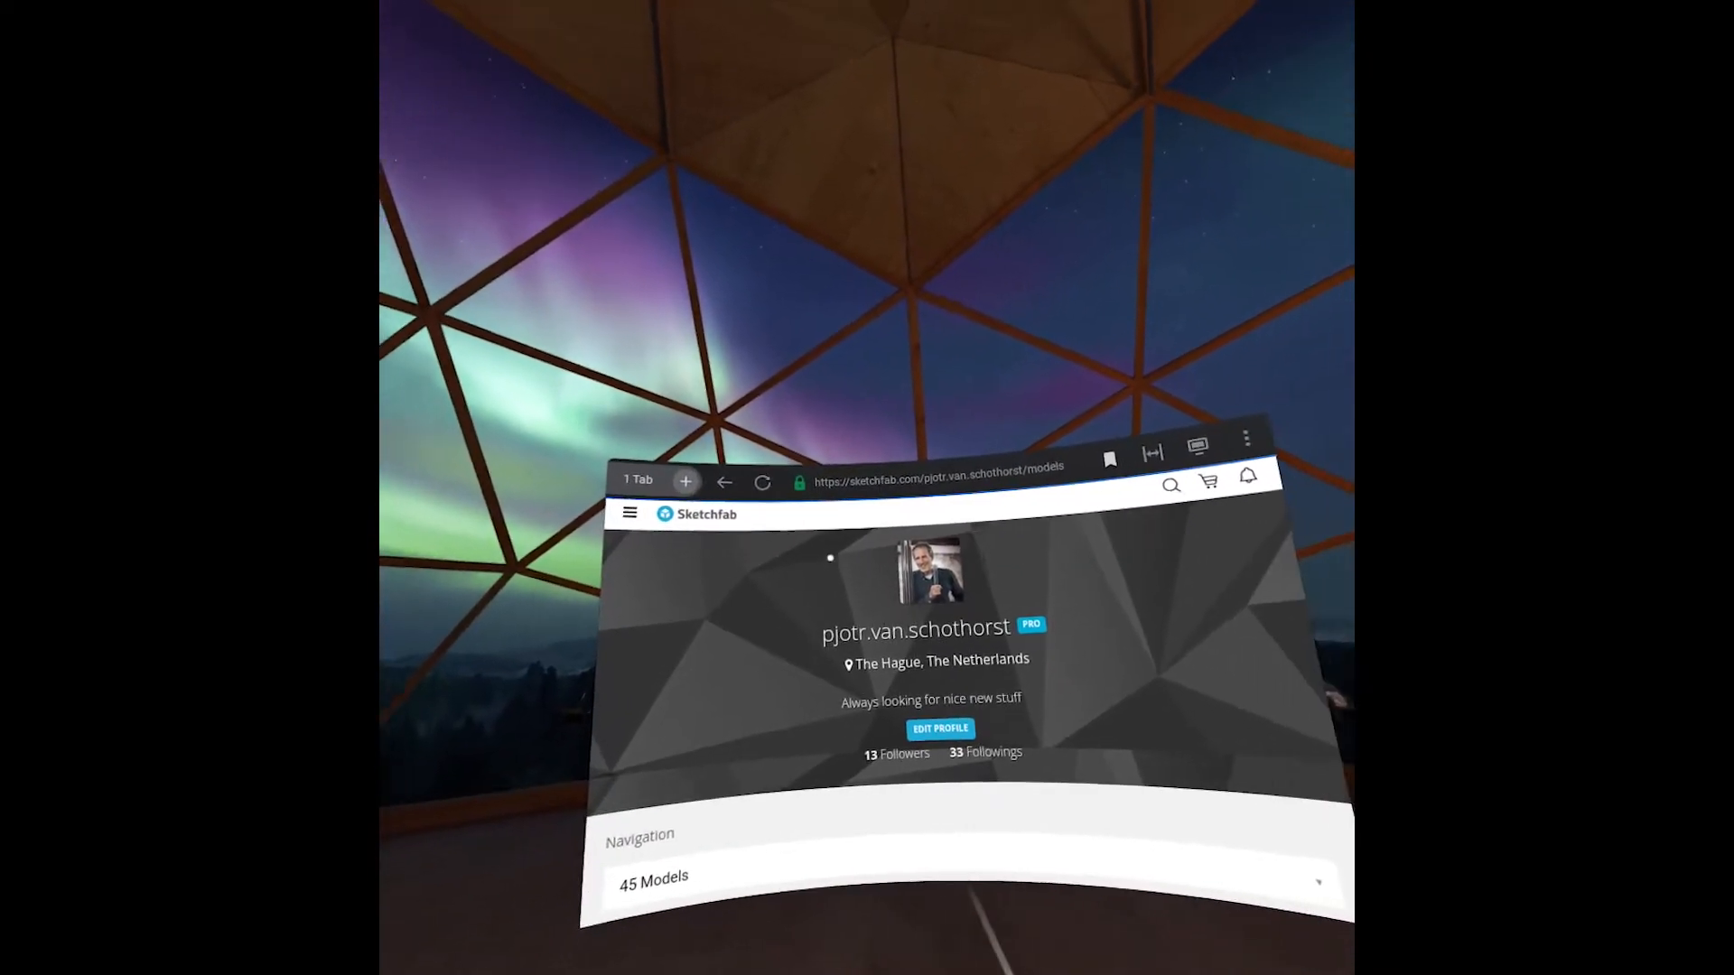
{"action": "left_click", "coordinate": [1110, 459]}
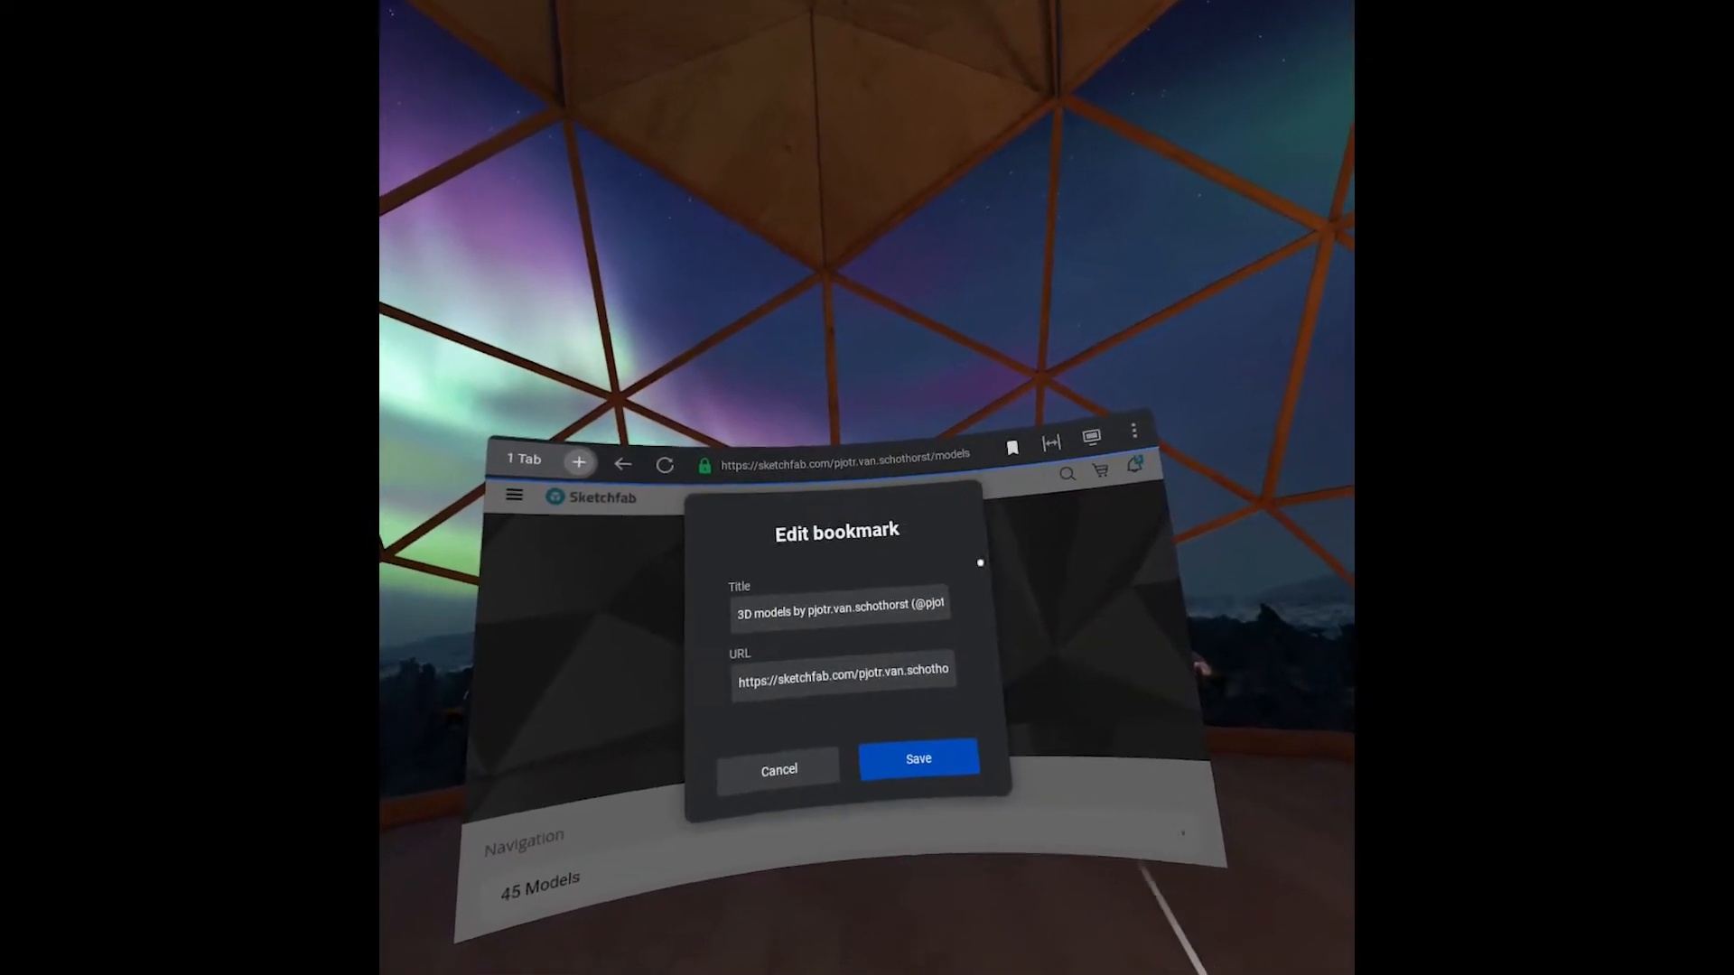
Find the "Basic house - no materials" model and view it in VR
{"action": "scroll", "coordinate": [979, 614], "scroll_direction": "down", "scroll_amount": 5}
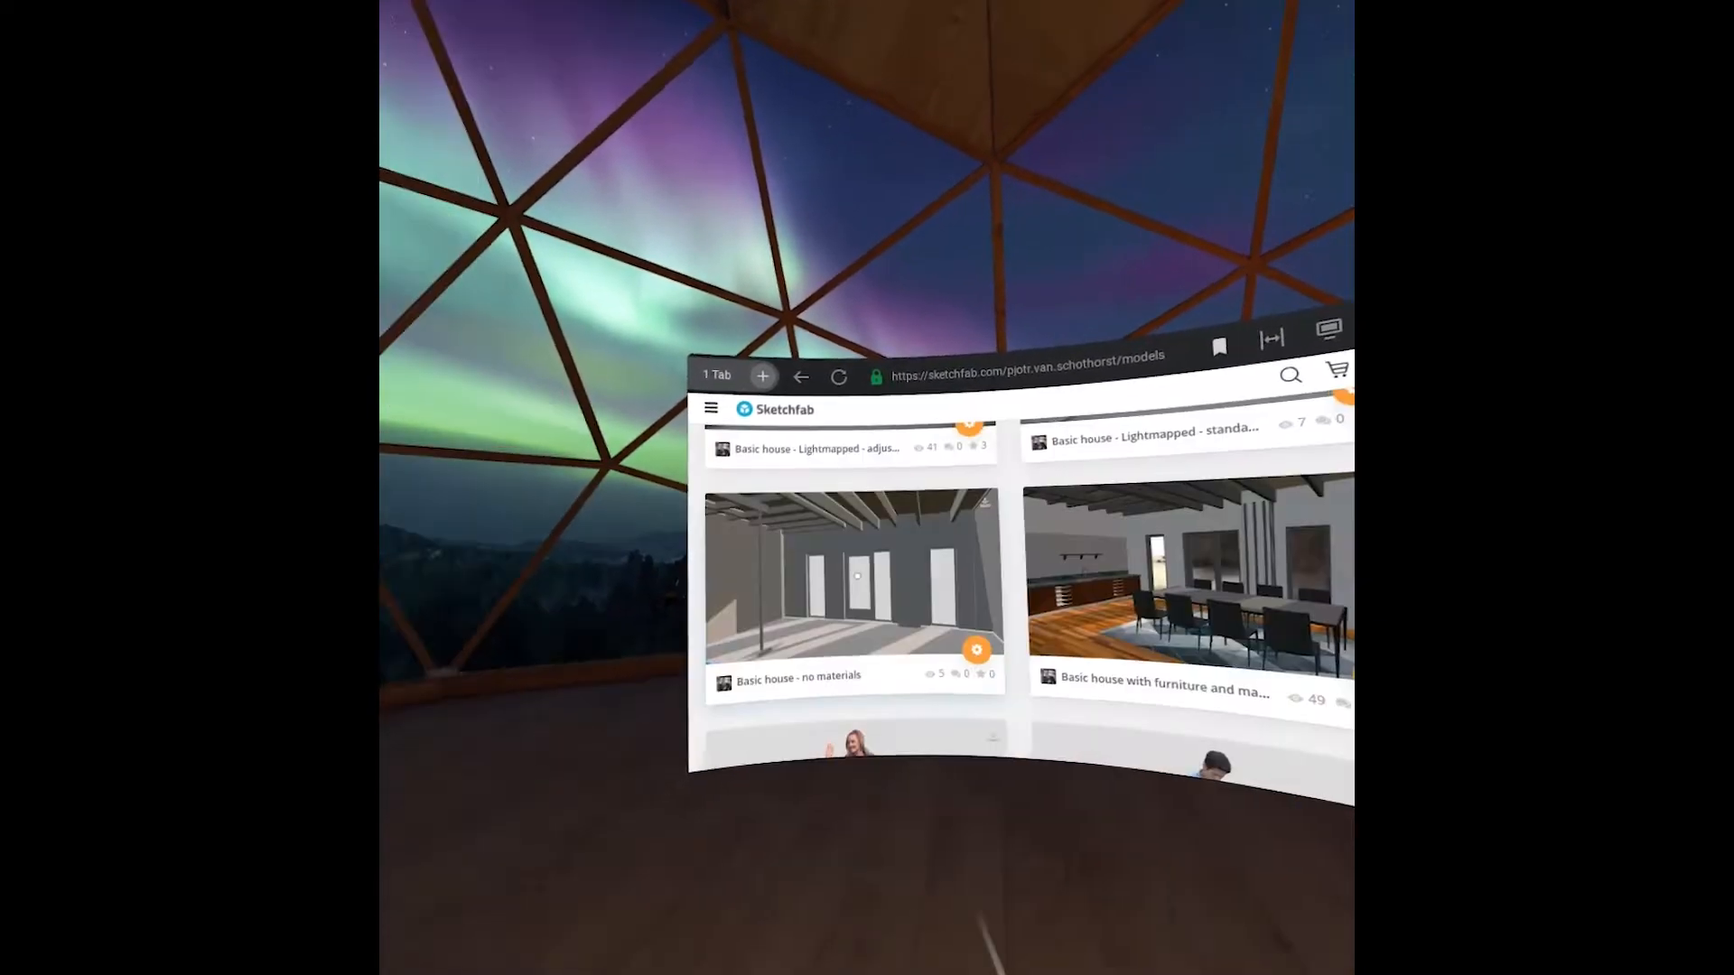
{"action": "left_click", "coordinate": [850, 570]}
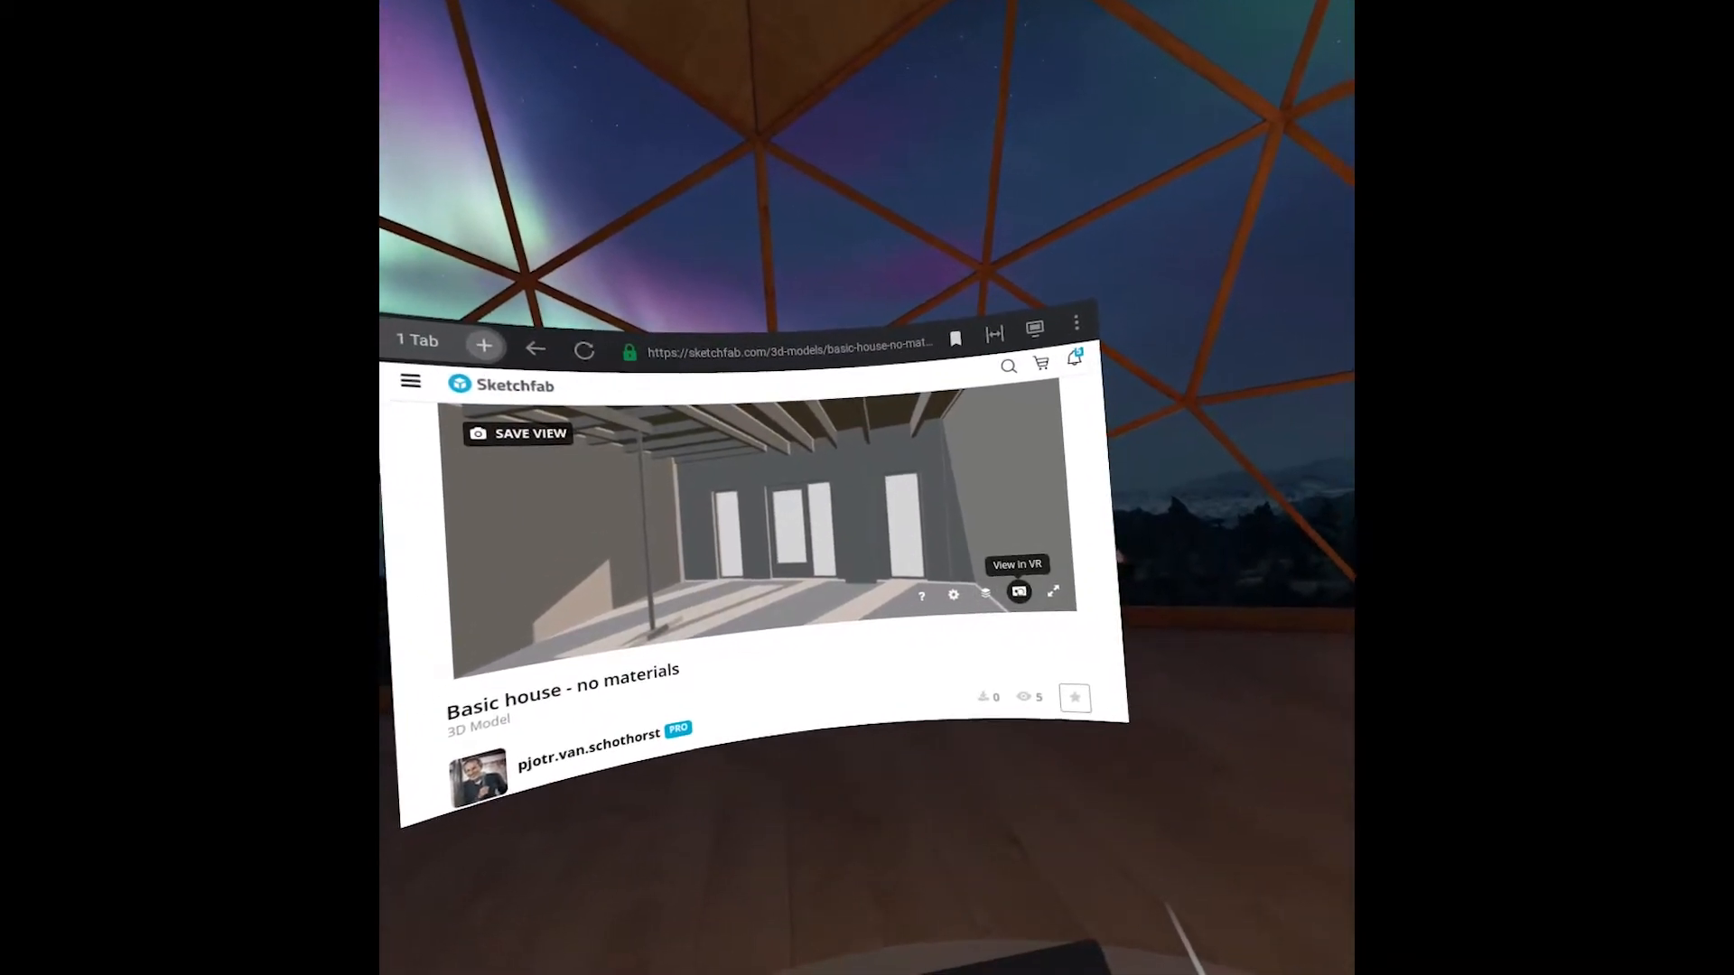
{"action": "left_click", "coordinate": [1111, 631]}
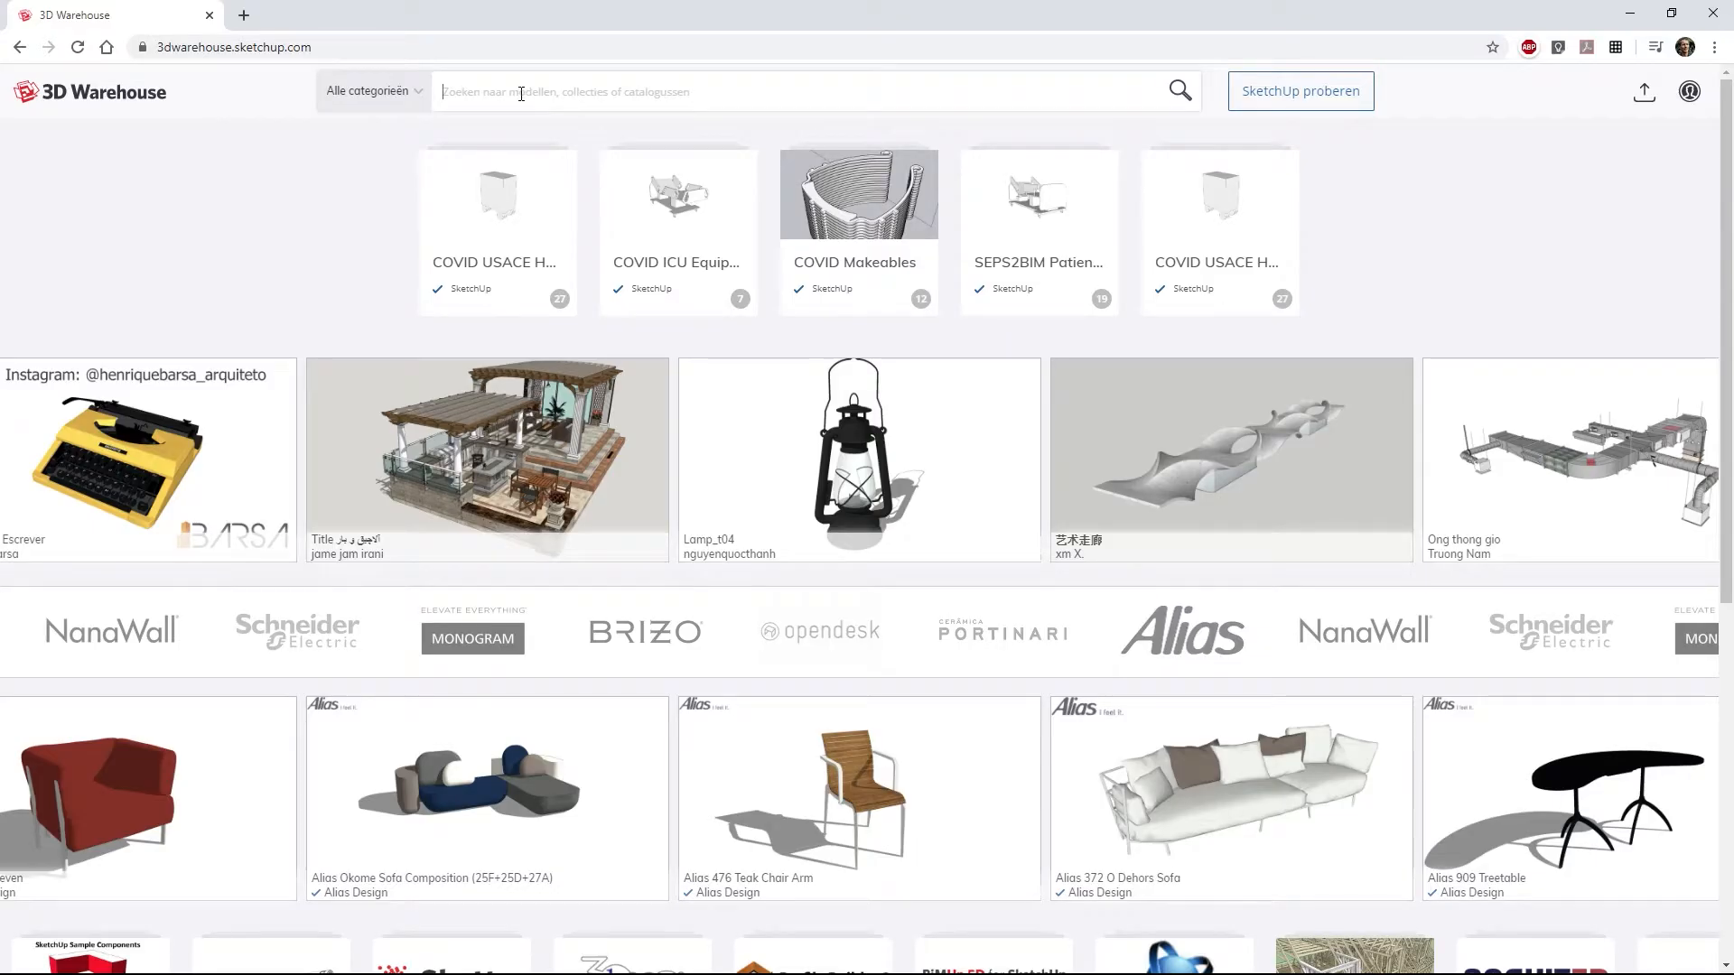
Search 3D Warehouse for "dining" and browse the dining furniture models
{"action": "type", "text": "ining"}
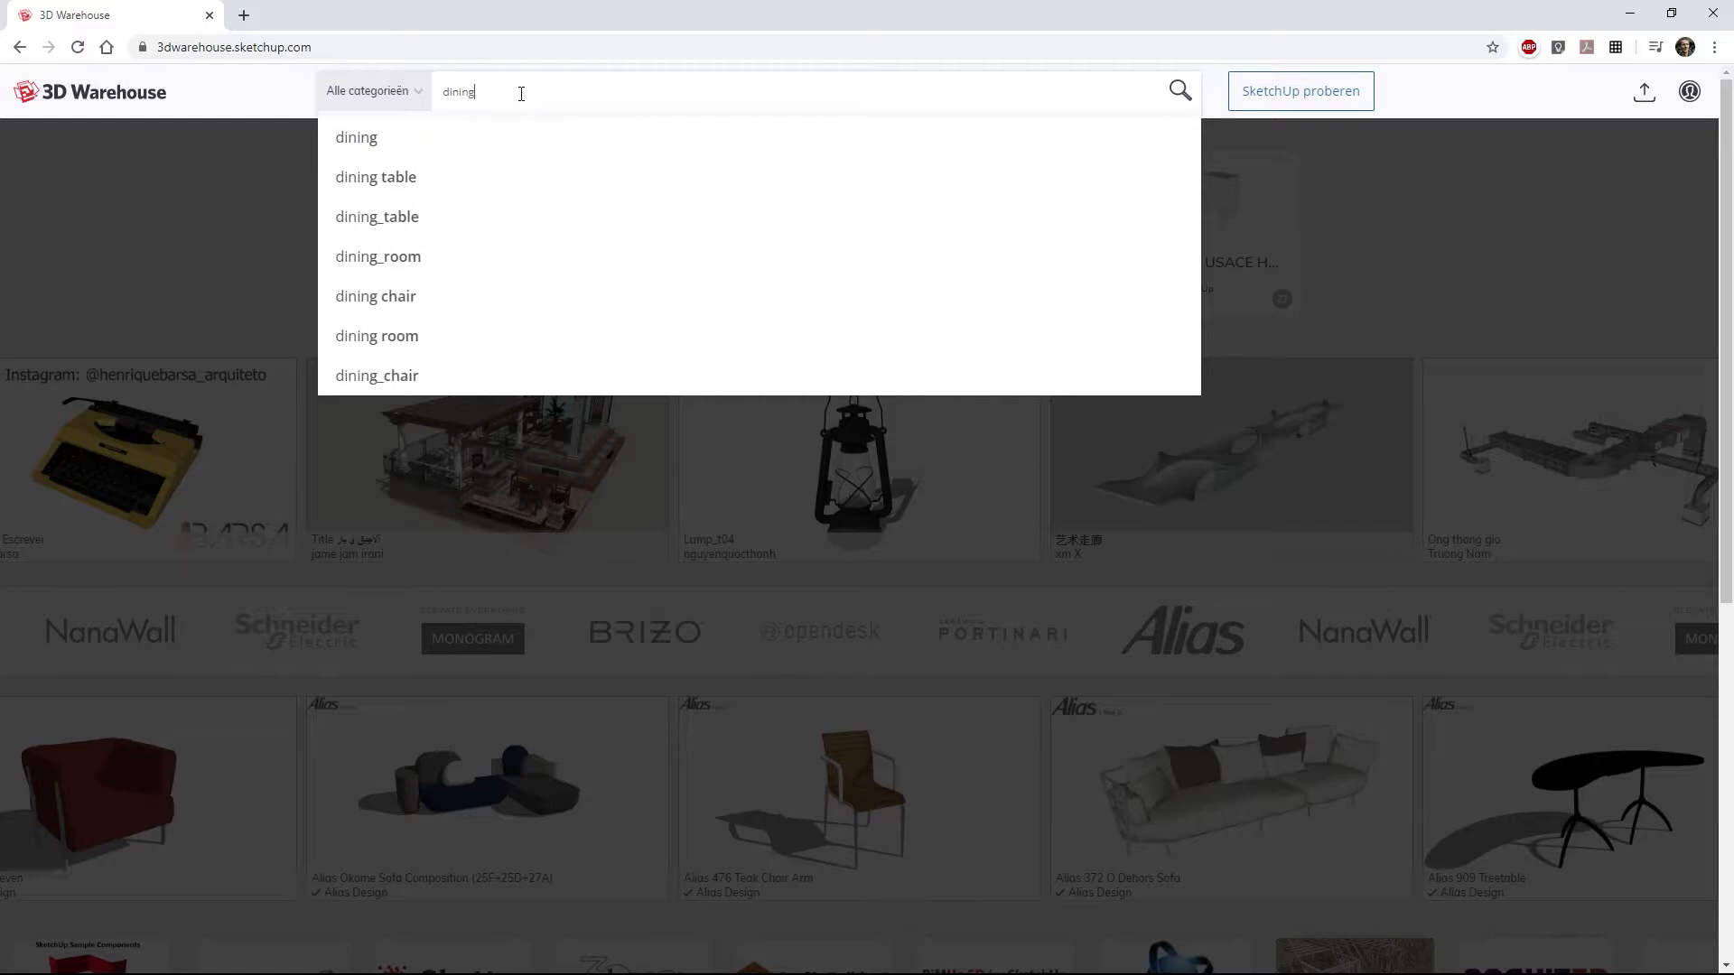
{"action": "key", "text": "Return"}
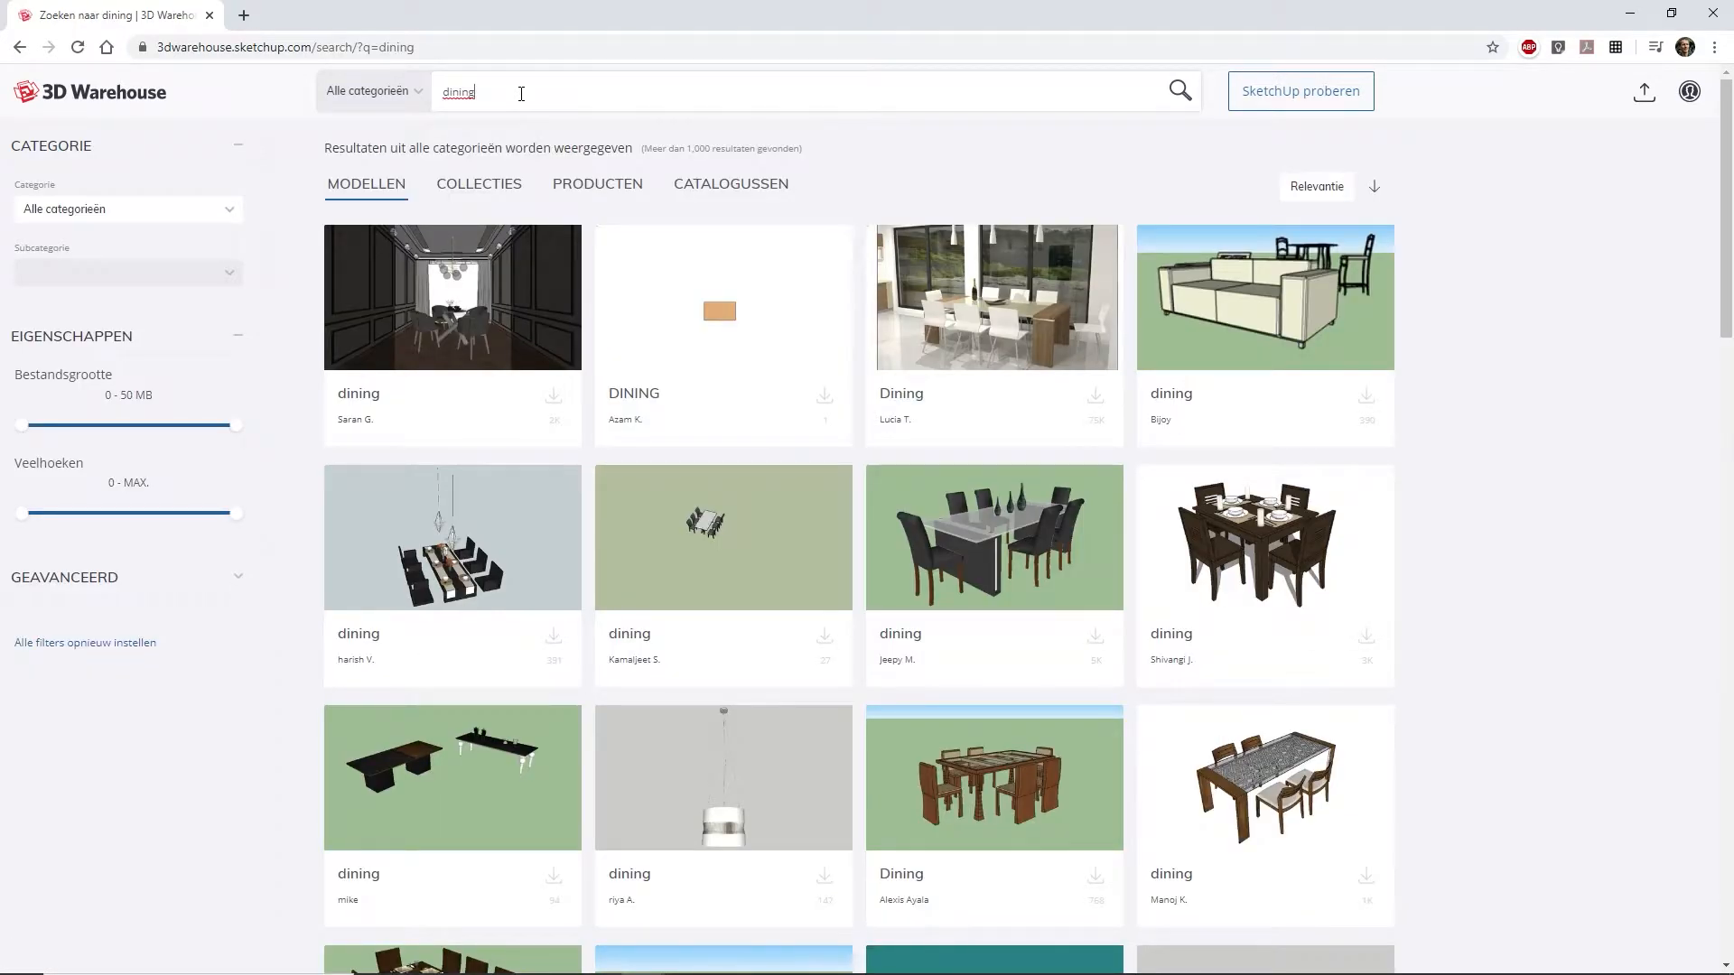
{"action": "scroll", "coordinate": [1364, 445], "scroll_direction": "down", "scroll_amount": 8}
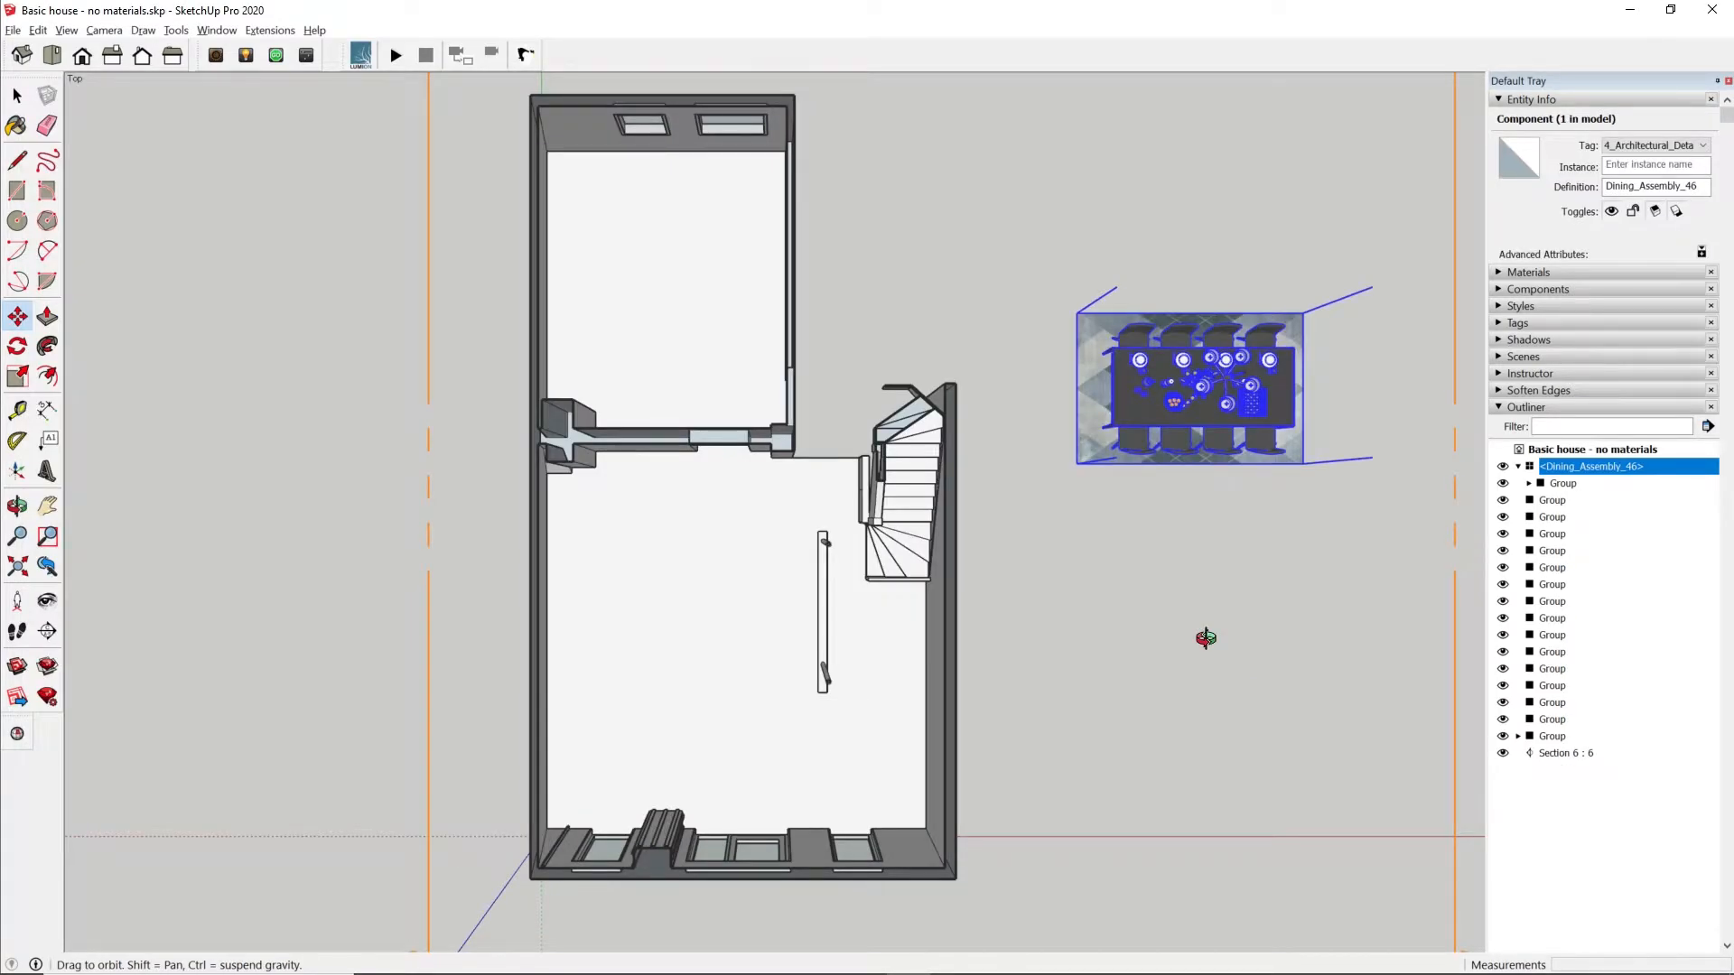
In SketchUp, hide the dining table's tableware as a group named "cutlery" and move the dining table and chairs into the house
{"action": "left_click_drag", "start_coordinate": [880, 311], "coordinate": [1048, 426]}
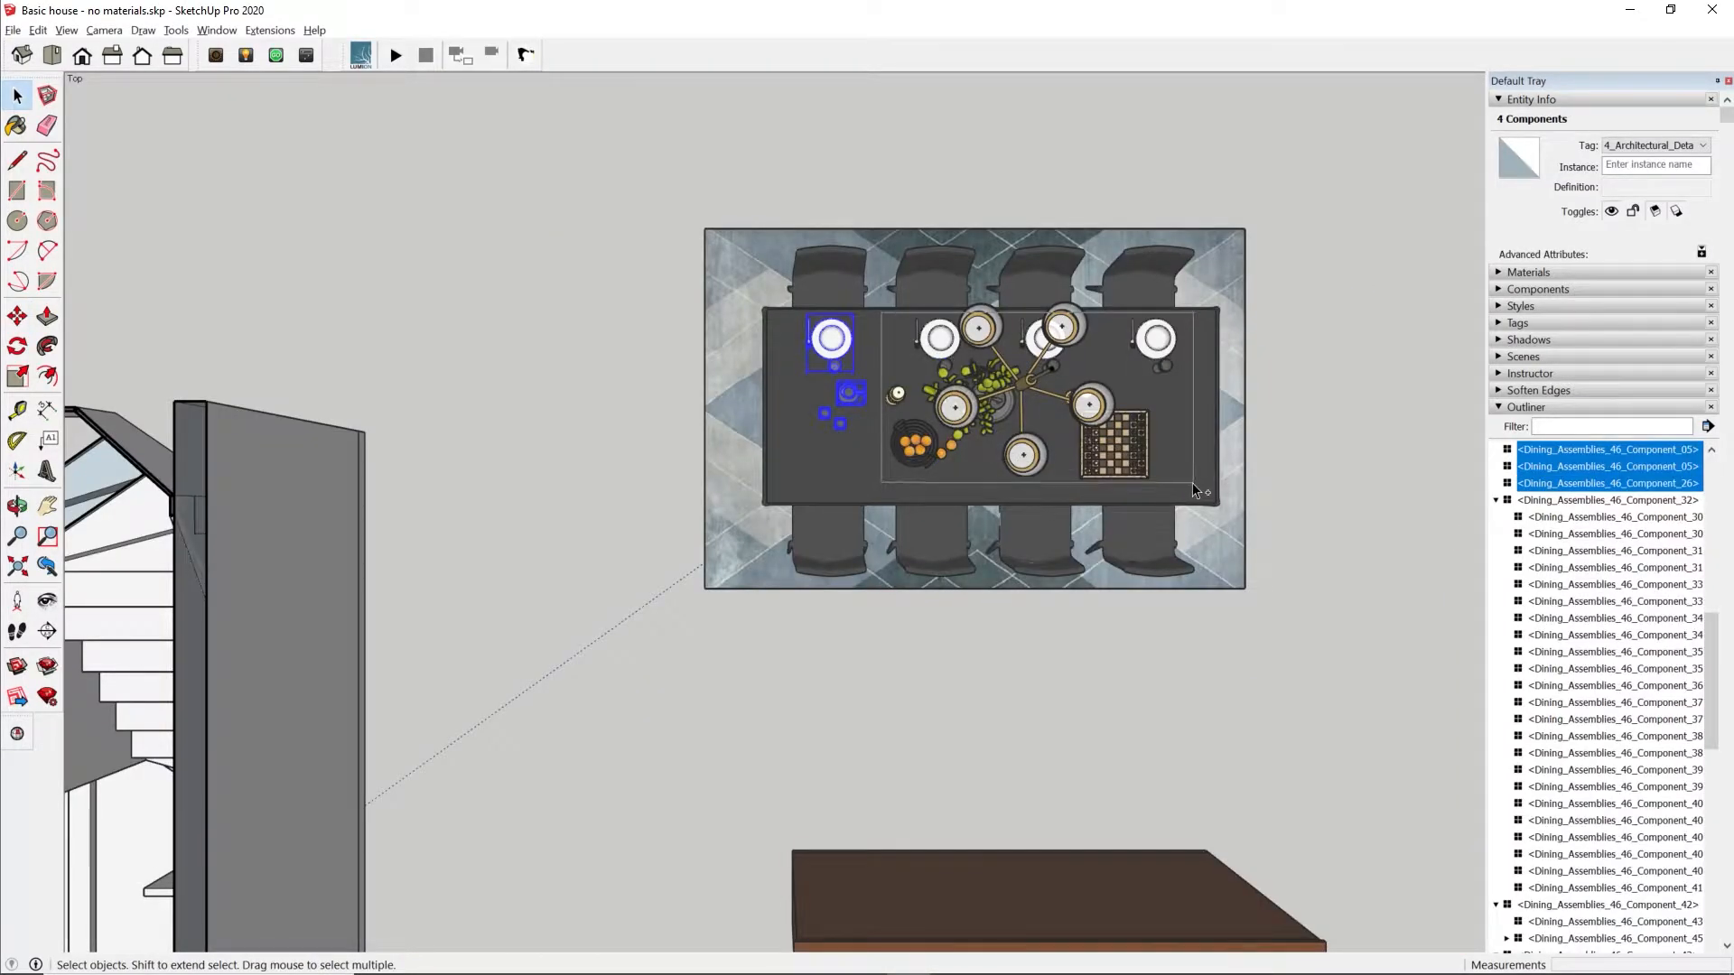
{"action": "left_click_drag", "start_coordinate": [1193, 490], "coordinate": [1202, 494]}
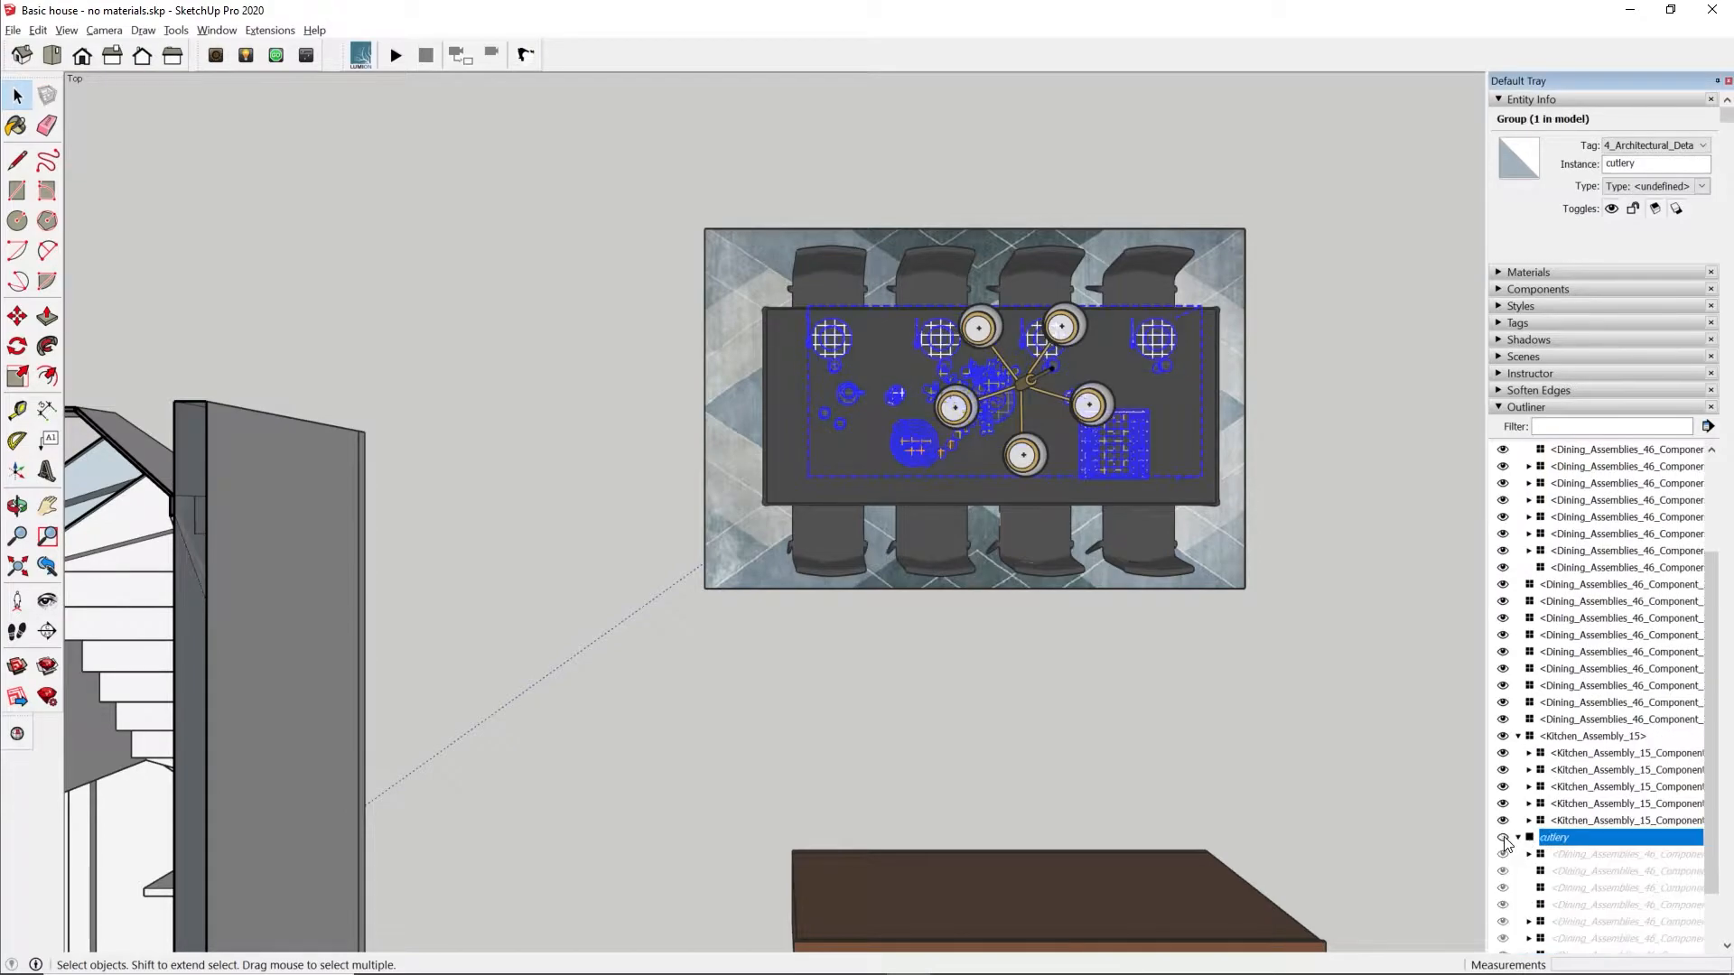
{"action": "left_click", "coordinate": [1508, 840]}
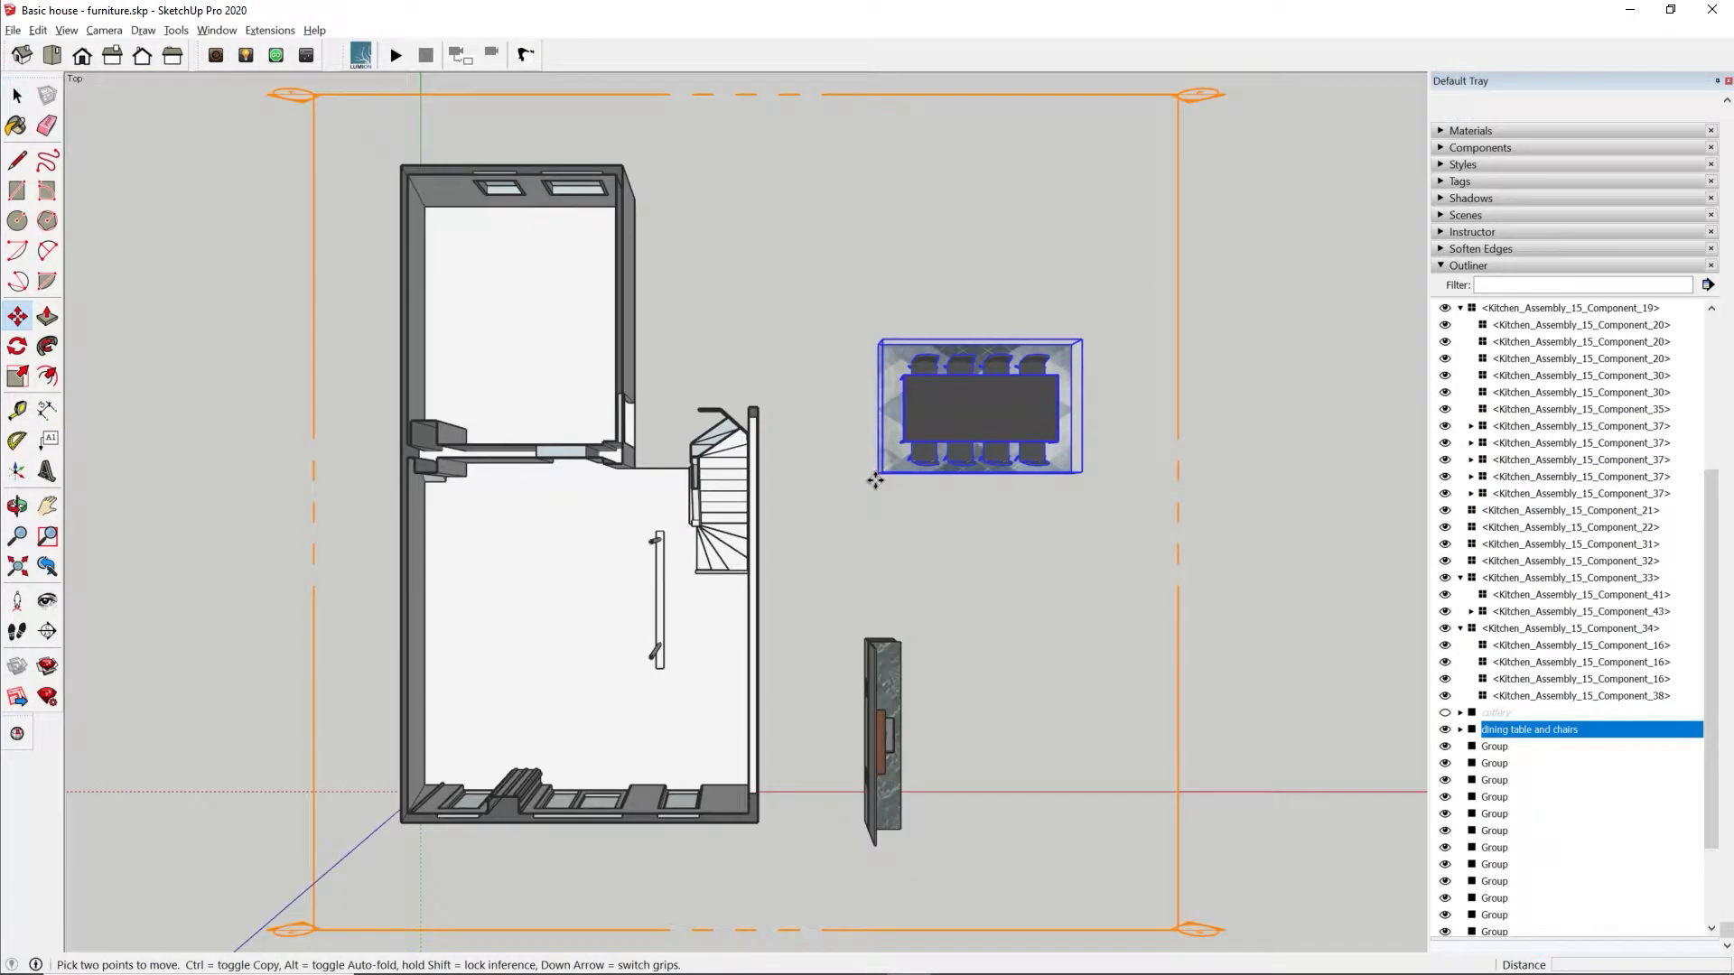
{"action": "left_click", "coordinate": [883, 483]}
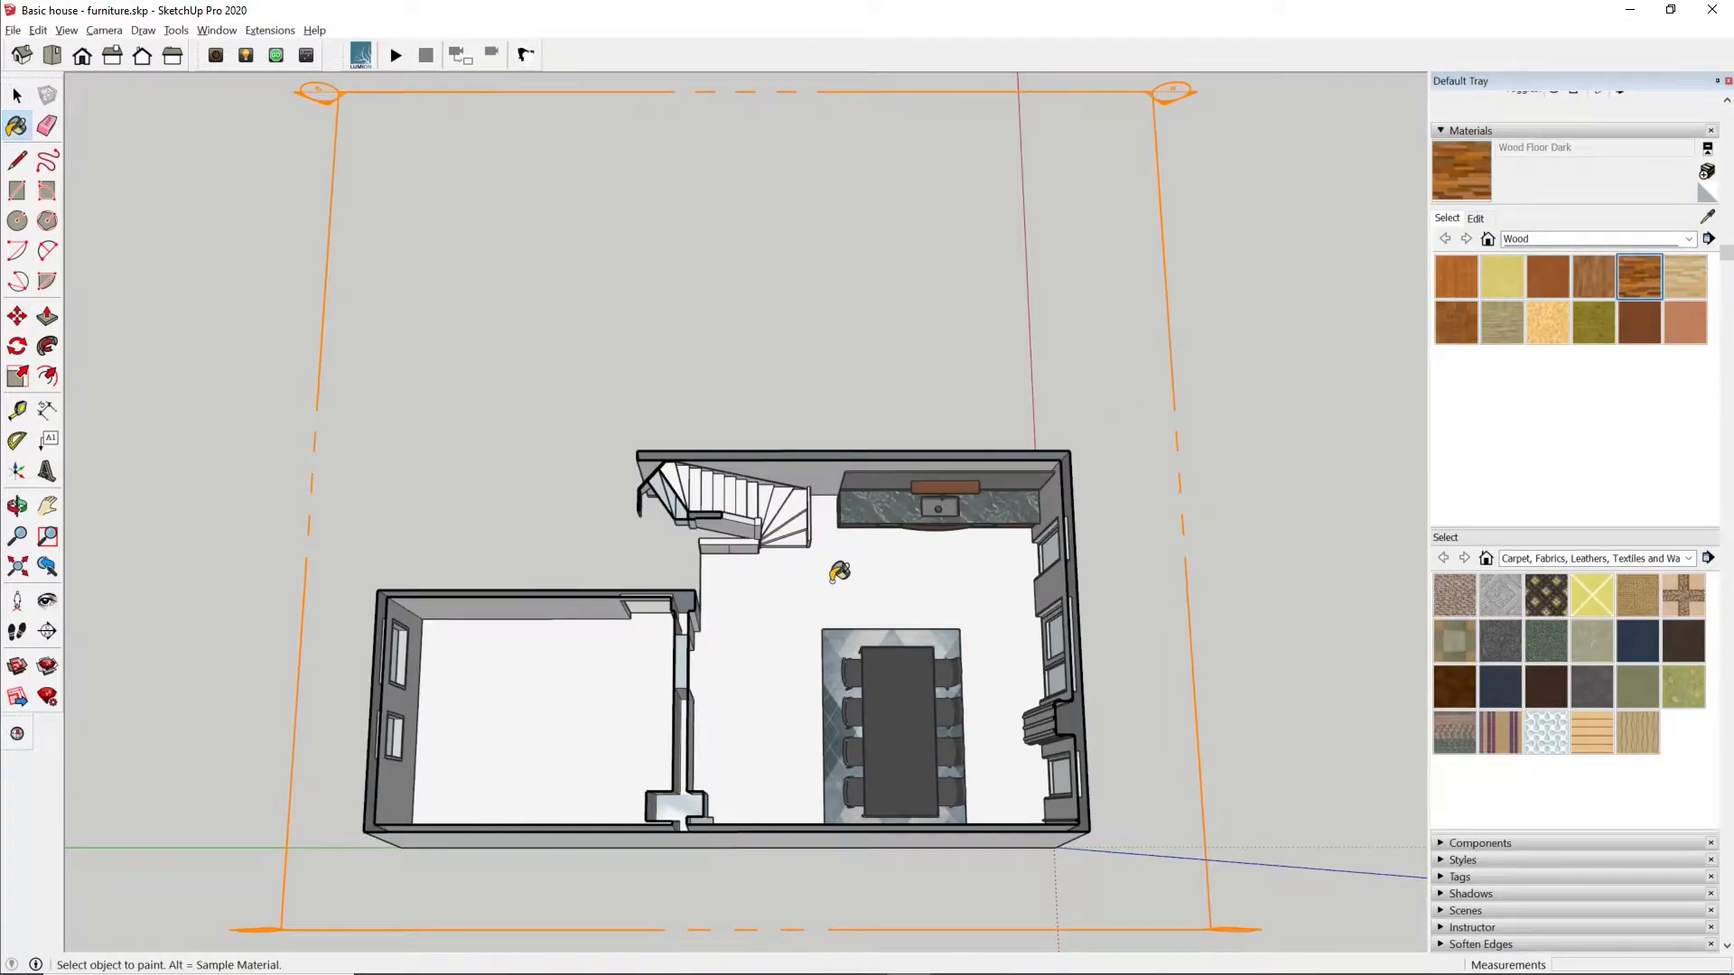
Paint the house floor with Wood Floor Dark and the walls with Cladding Stucco White
{"action": "left_click", "coordinate": [827, 578]}
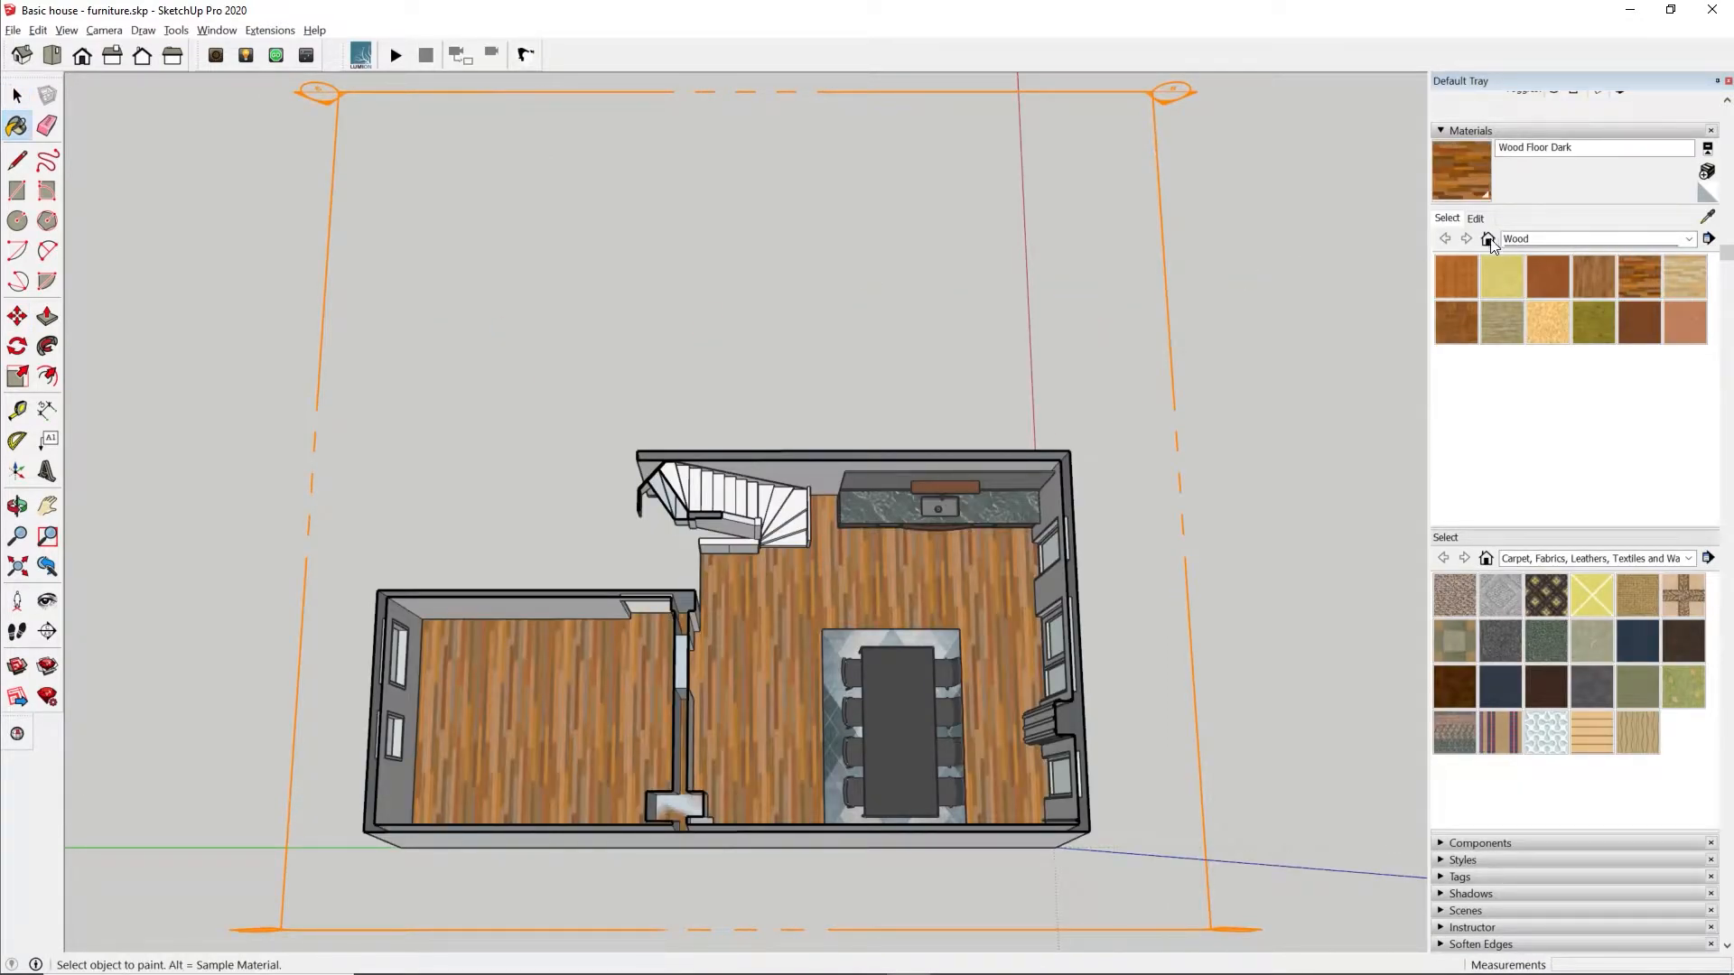
{"action": "left_click", "coordinate": [1685, 322]}
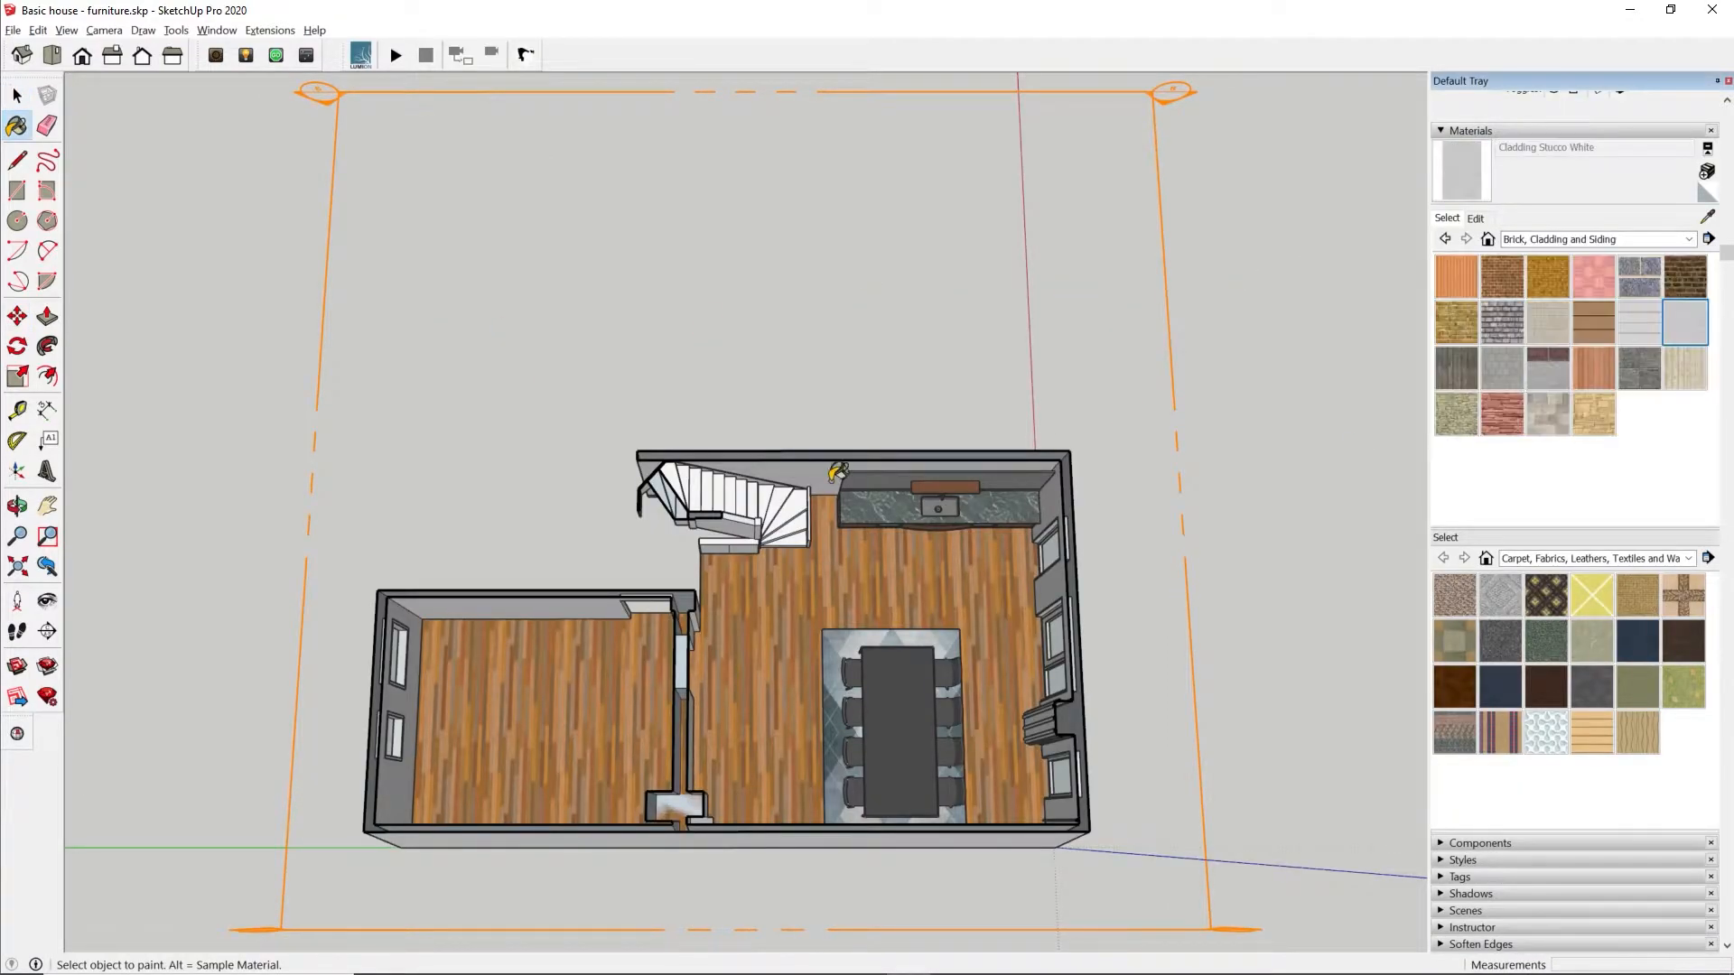
{"action": "left_click", "coordinate": [818, 473]}
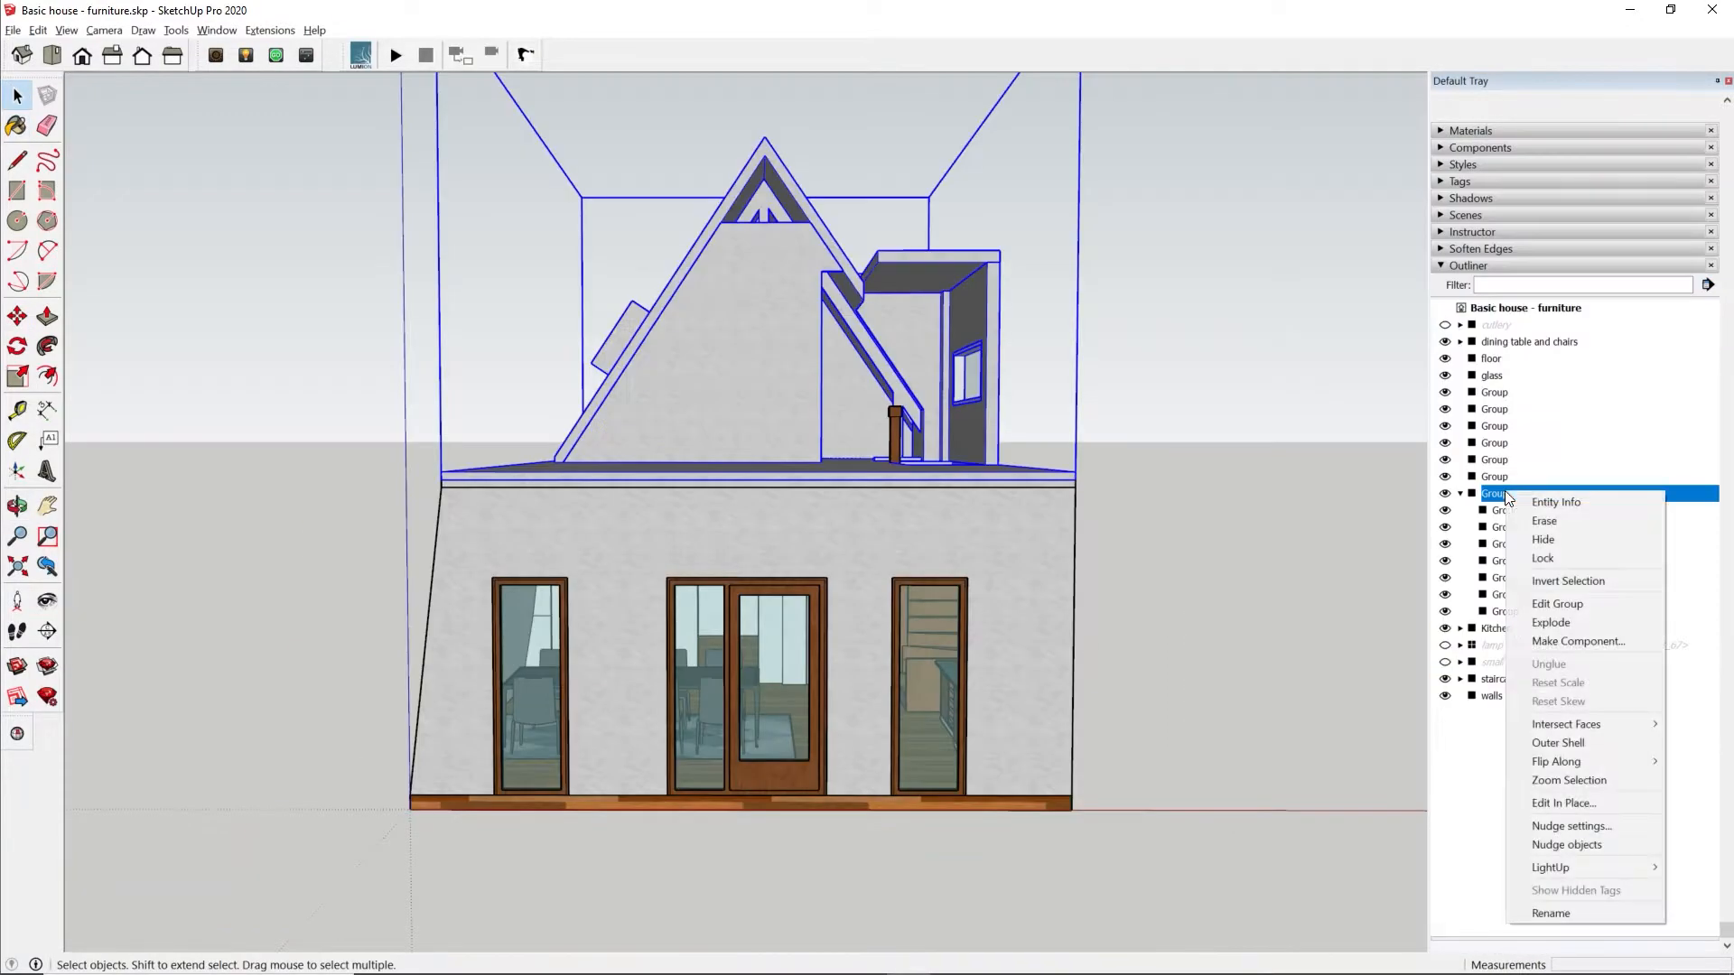
Rename the selected upper-storey group as "First floor"
{"action": "left_click", "coordinate": [1535, 864]}
{"action": "type", "text": "First floor"}
{"action": "key", "text": "Return"}
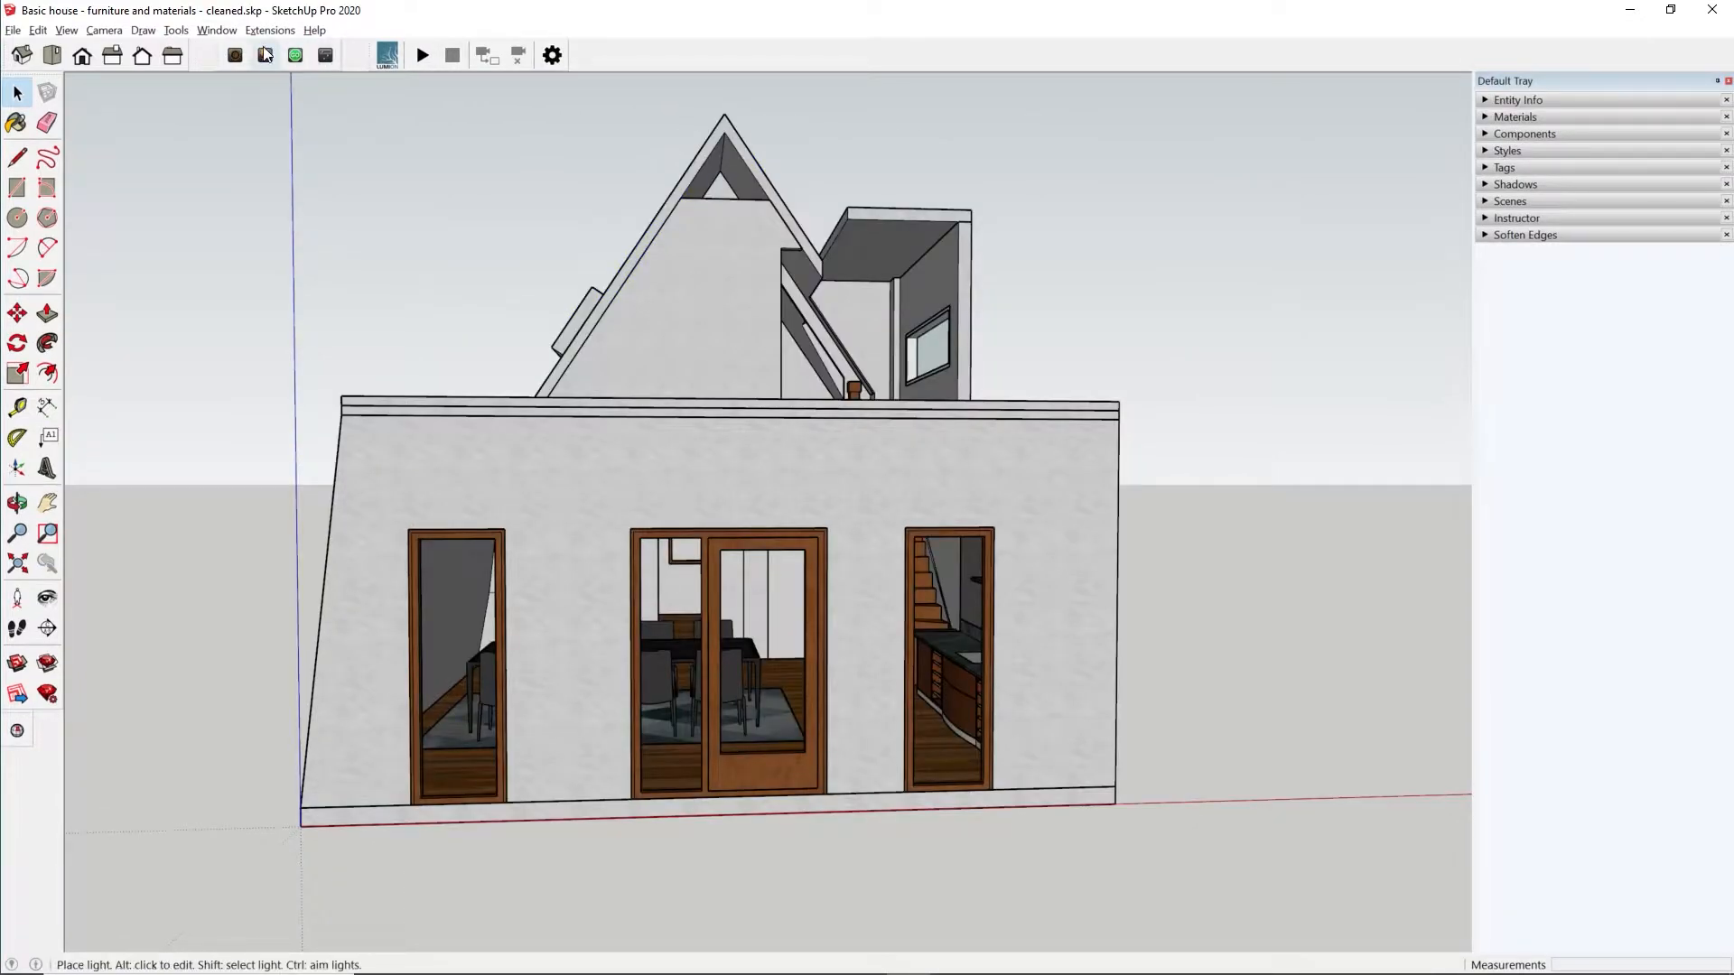
Display the Outliner in the default tray
{"action": "left_click", "coordinate": [217, 31]}
{"action": "mouse_move", "coordinate": [327, 52]}
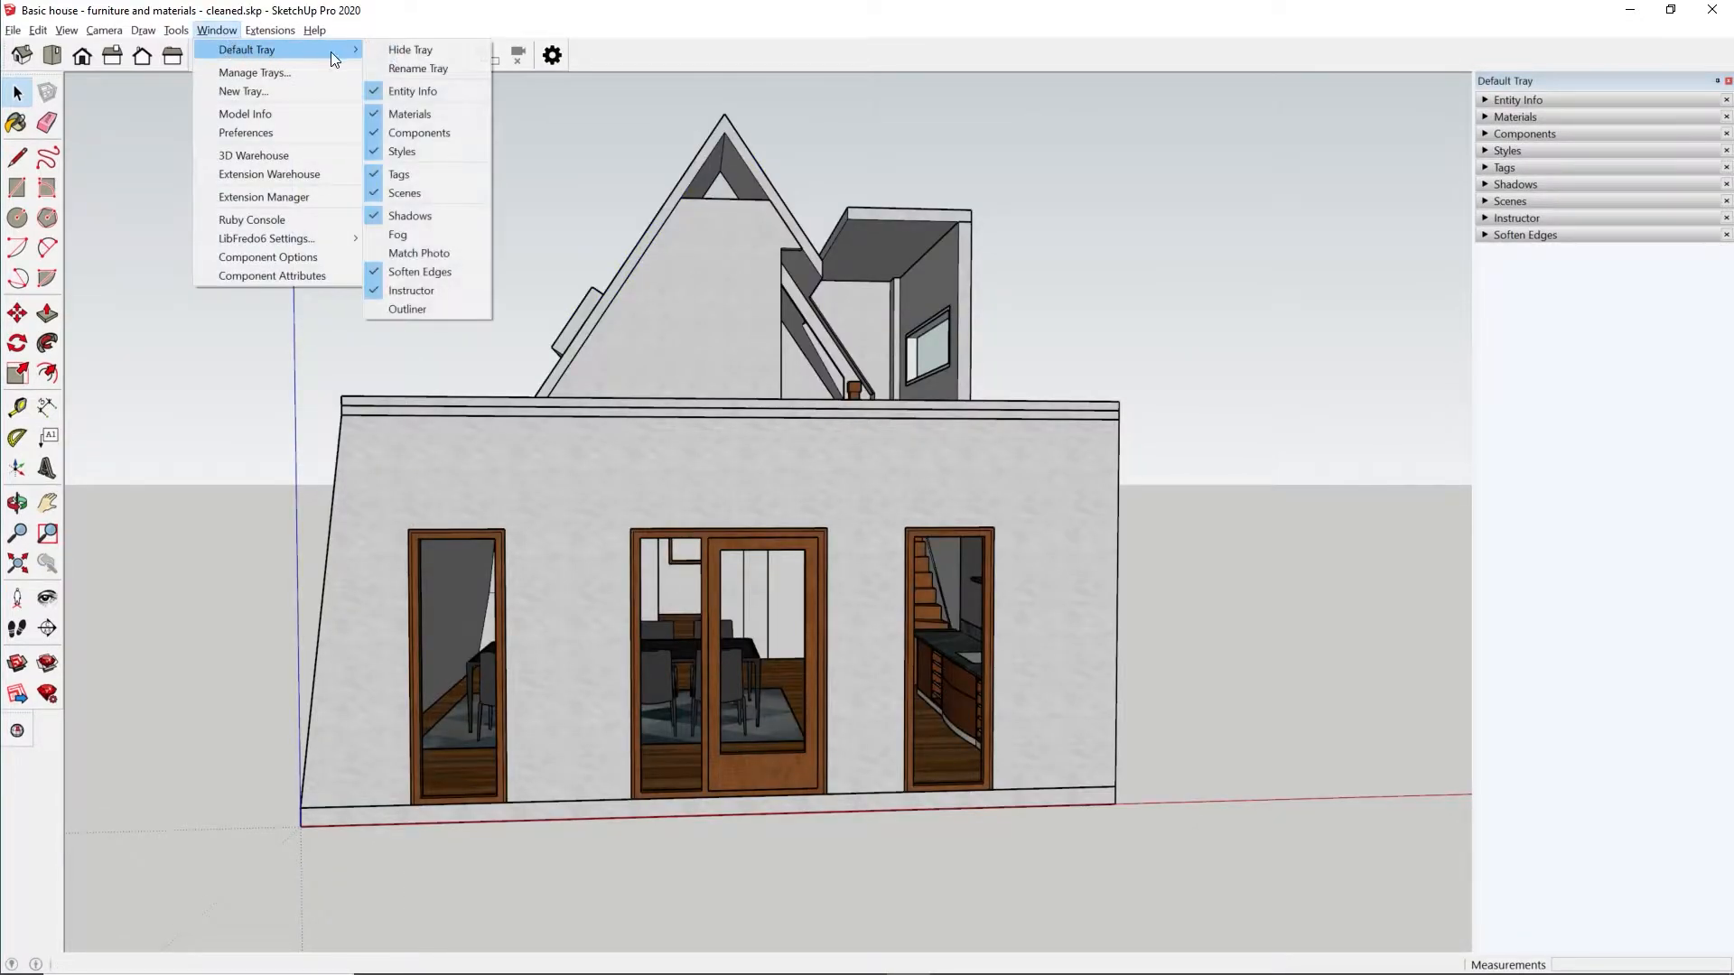
{"action": "left_click", "coordinate": [390, 310]}
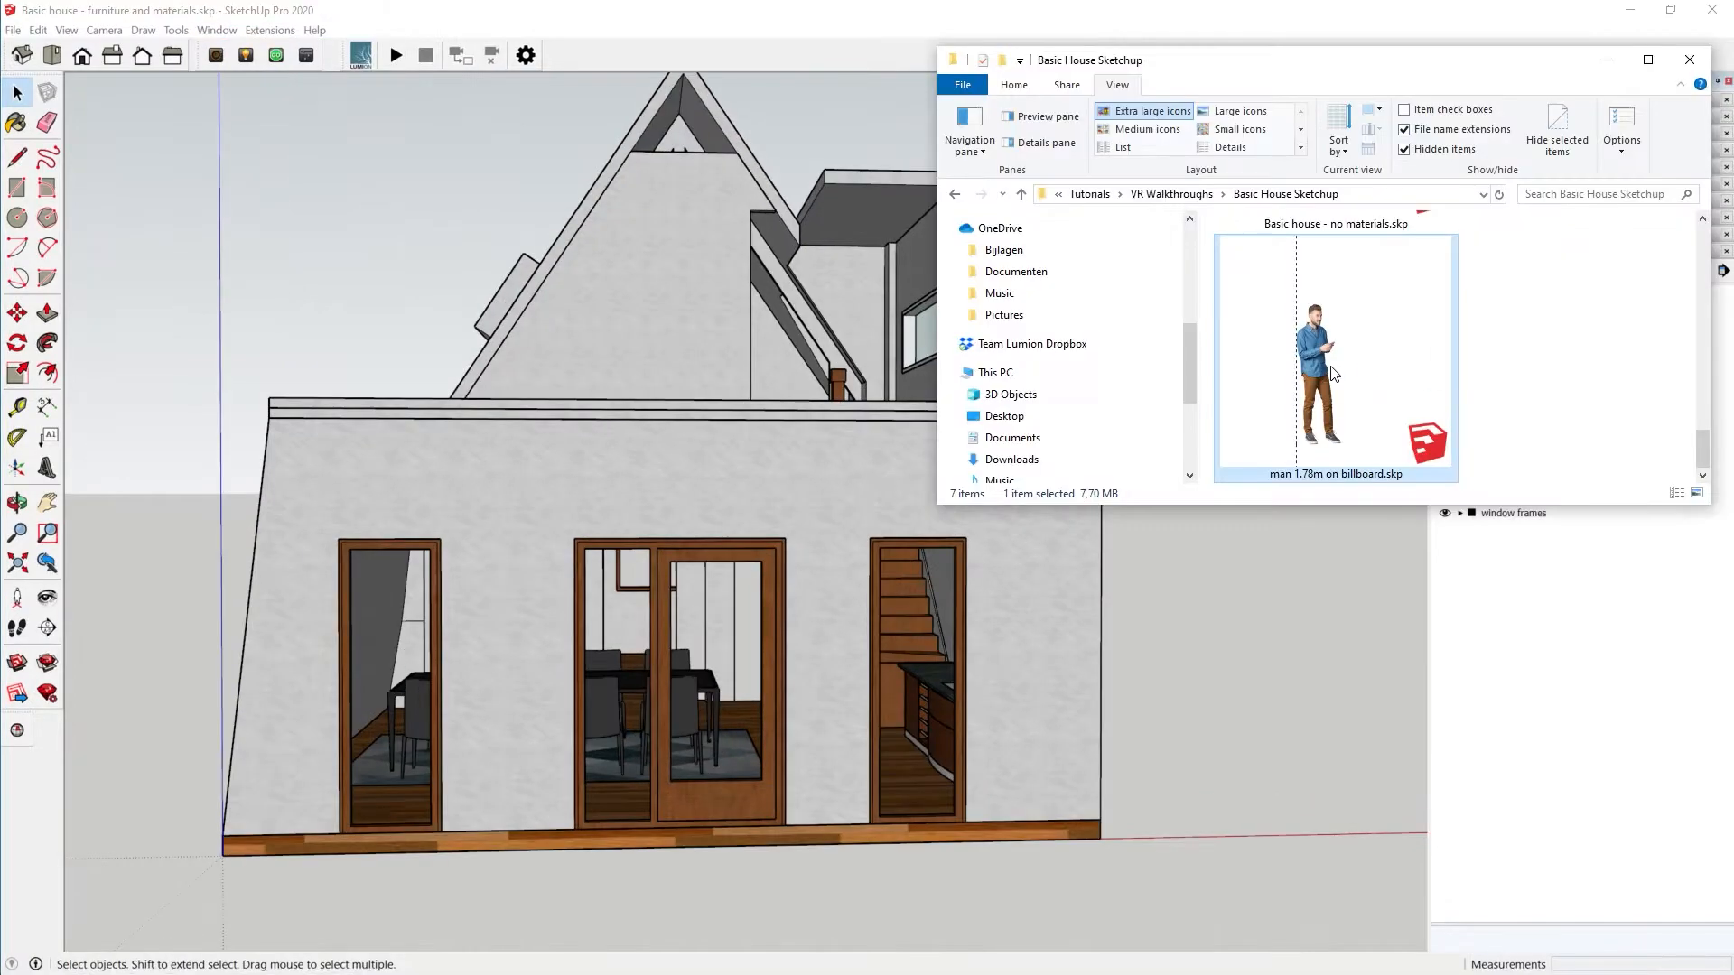
Import "man 1.78m on billboard.skp" from the project folder and place the figure at the glazed entrance door
{"action": "left_click_drag", "start_coordinate": [1322, 372], "coordinate": [828, 633]}
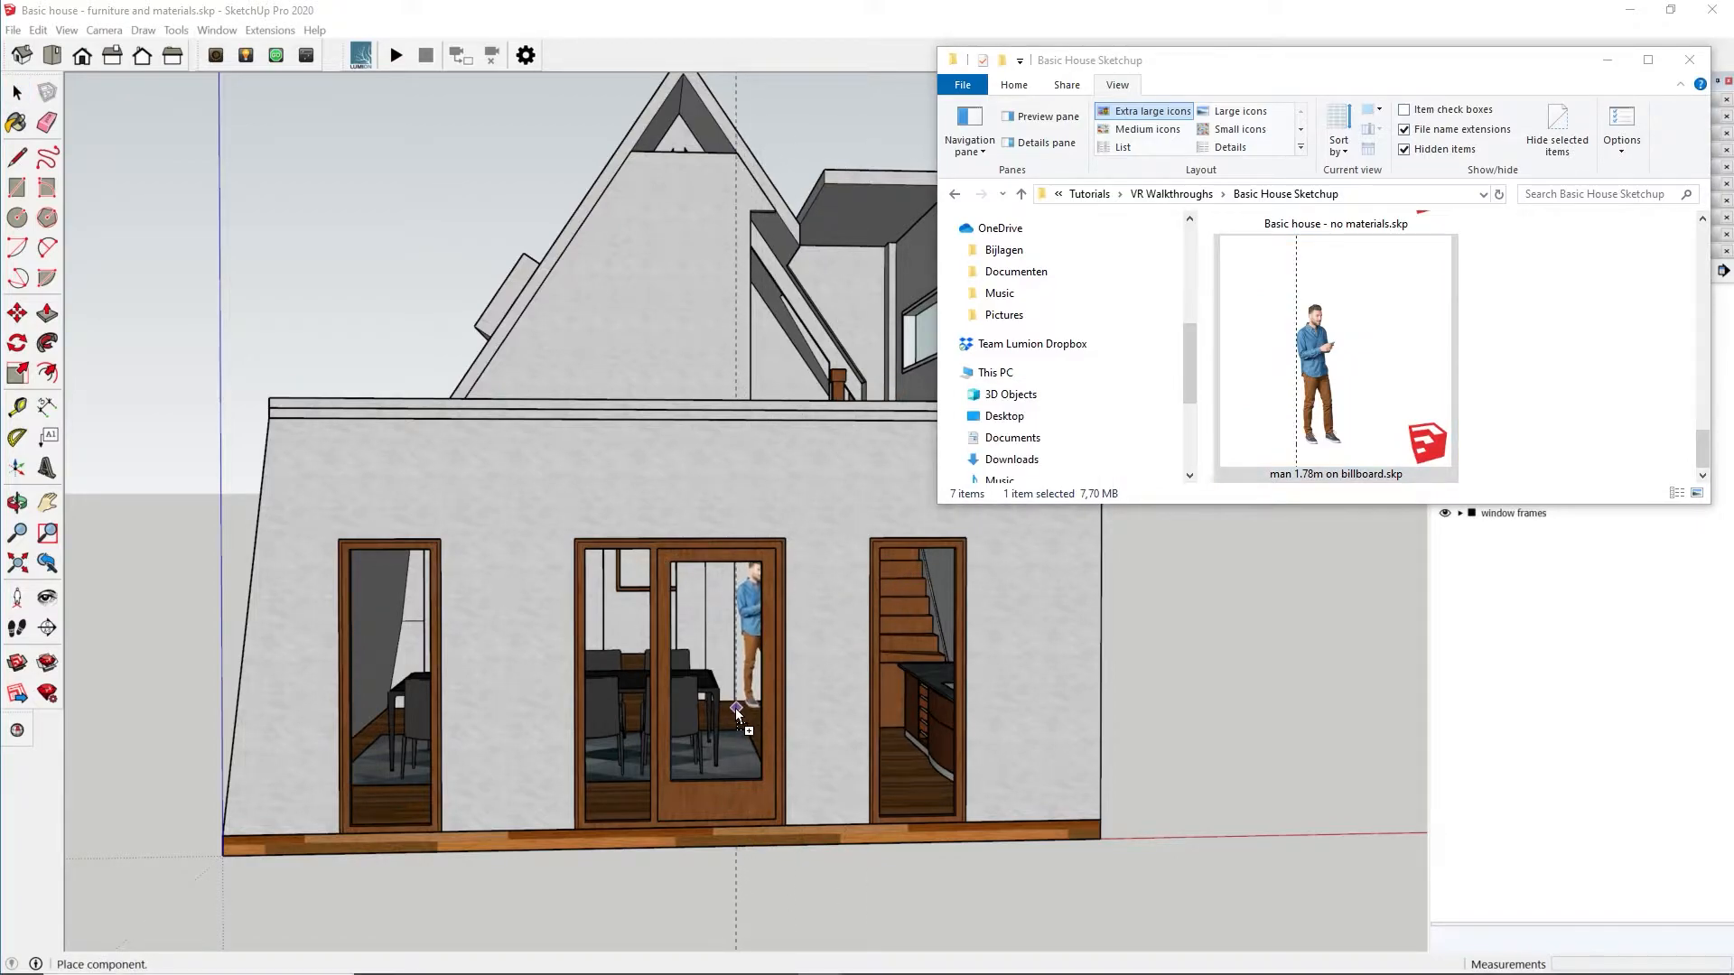
{"action": "left_click", "coordinate": [736, 710]}
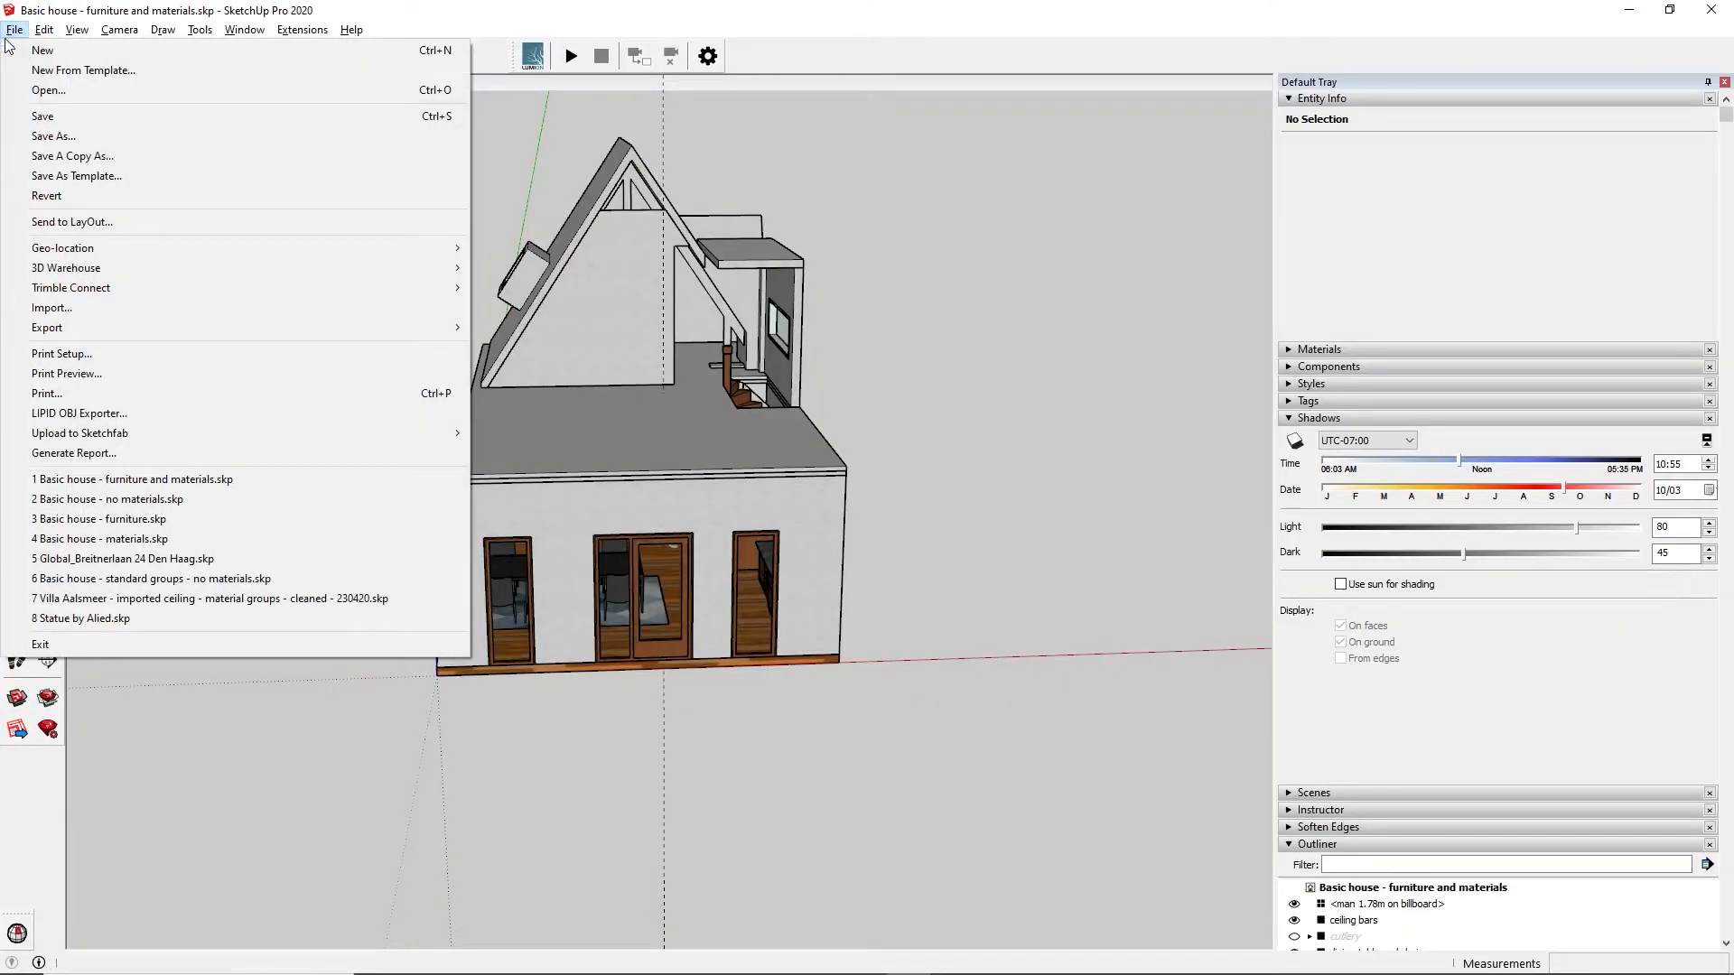
Export the furnished house as the 3D model file "Basic house with furniture and materials.fbx"
{"action": "mouse_move", "coordinate": [49, 337]}
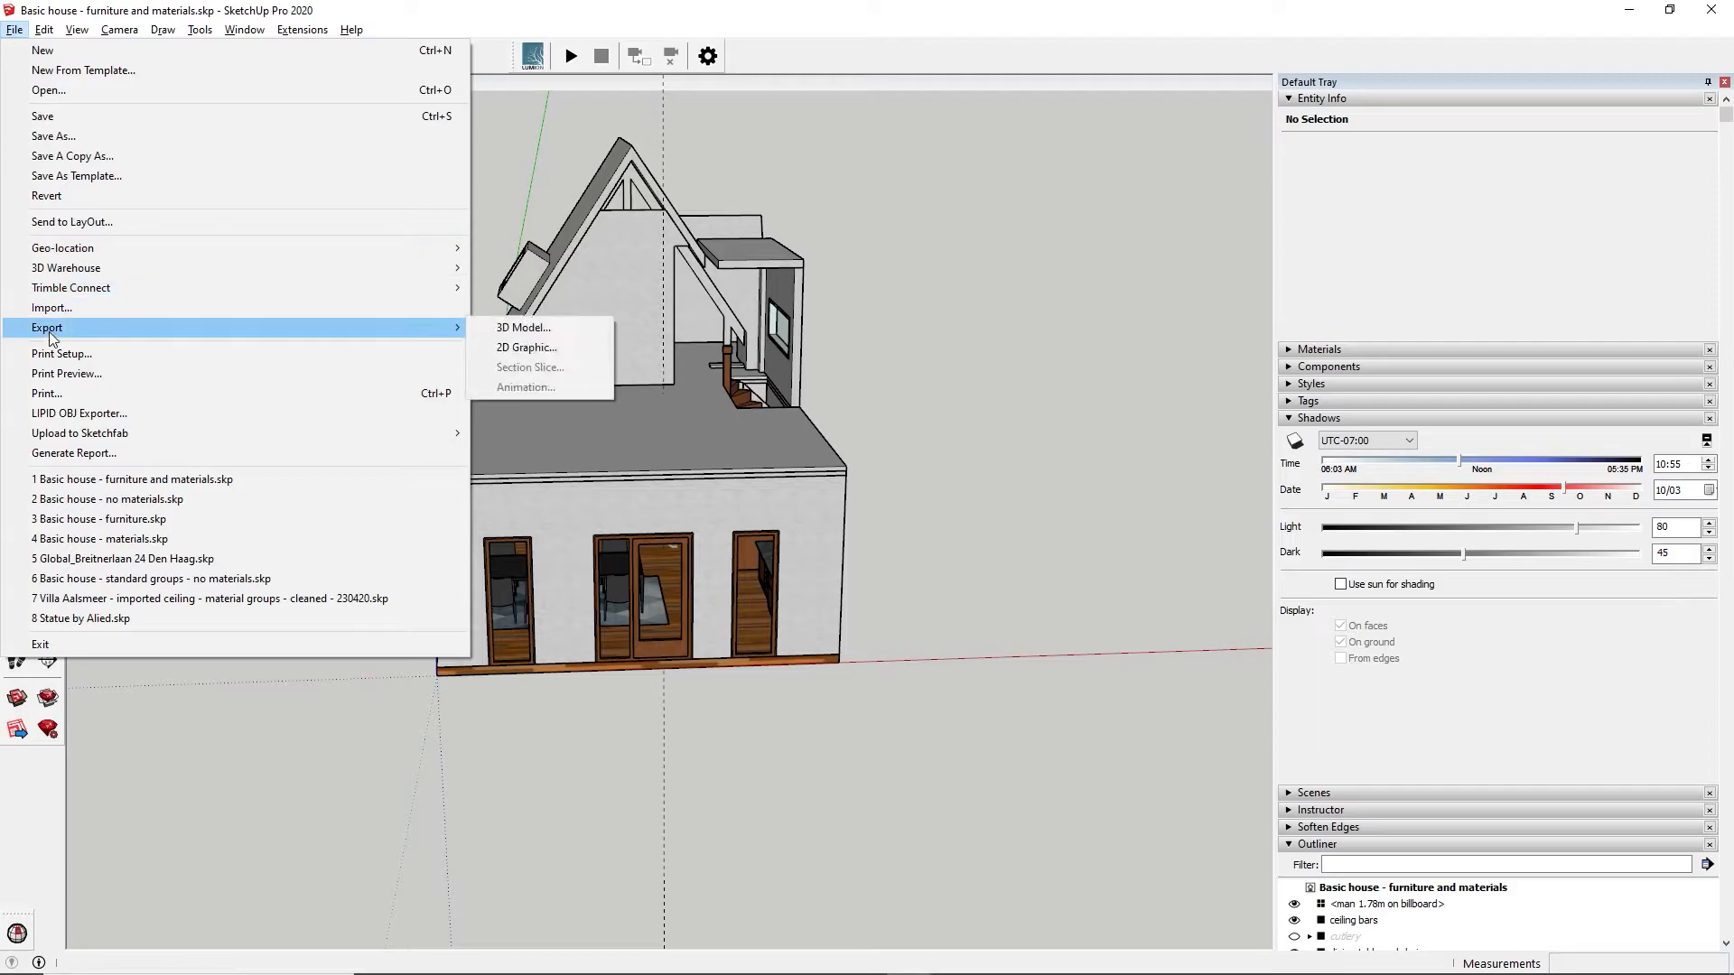
{"action": "left_click", "coordinate": [497, 336]}
{"action": "left_click", "coordinate": [1581, 941]}
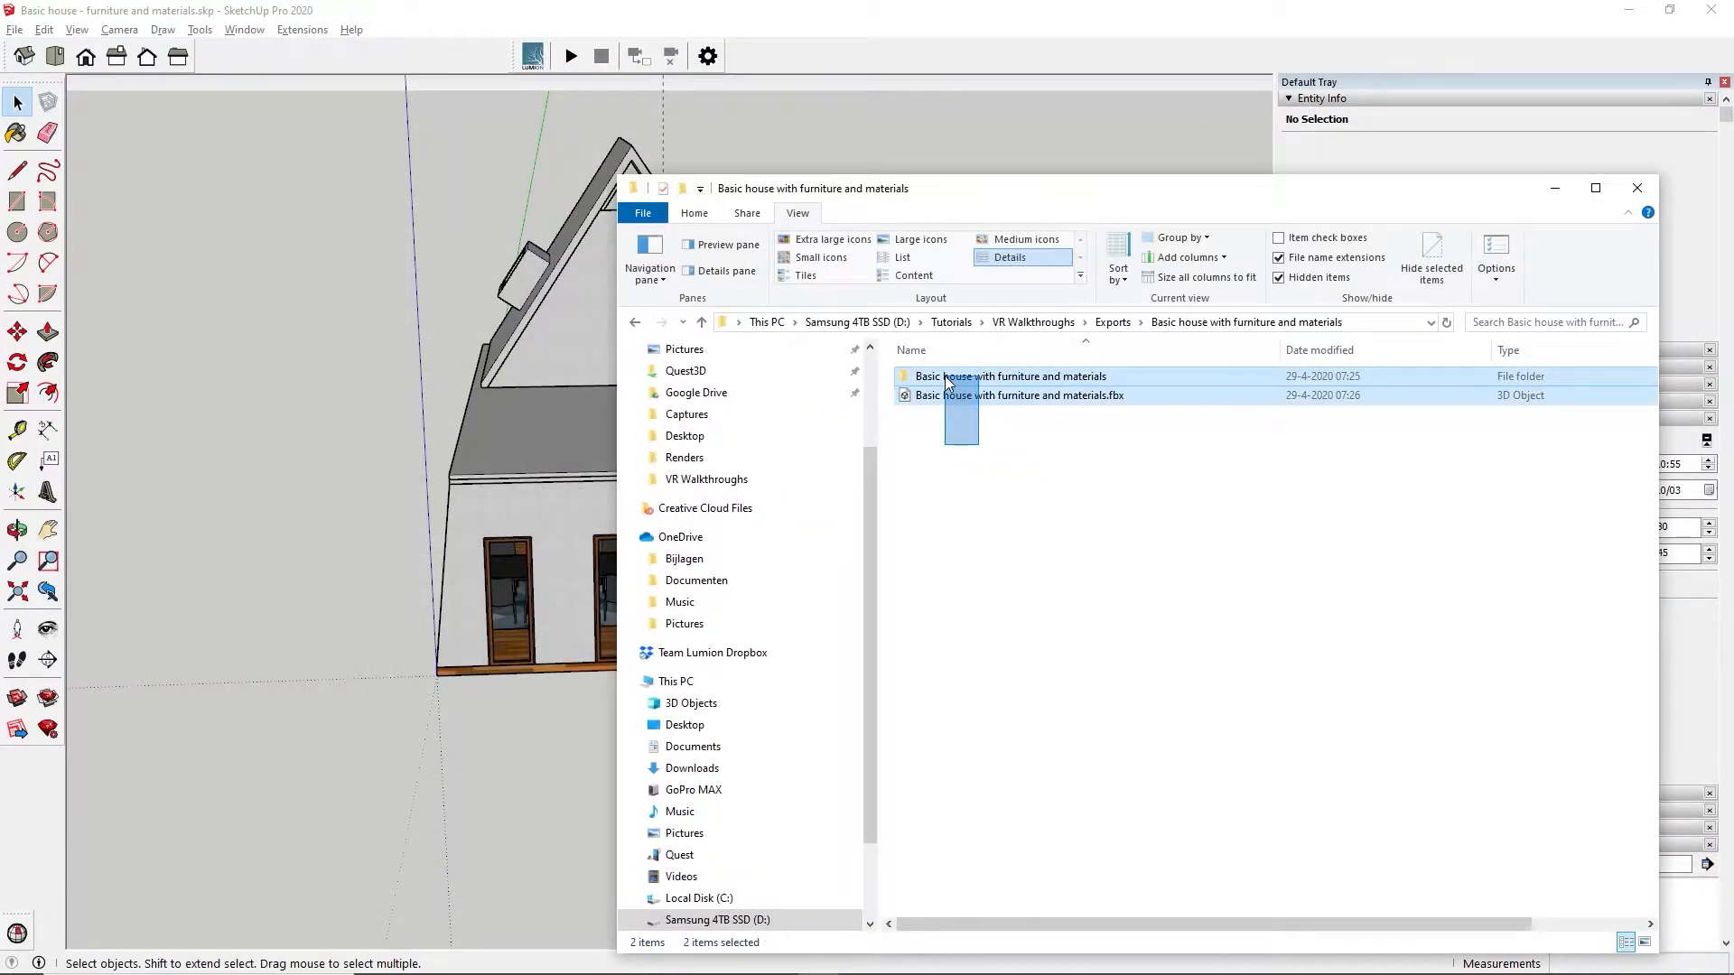
Compress the exported FBX file and its accompanying folder together into a zip archive
{"action": "right_click", "coordinate": [949, 383]}
{"action": "mouse_move", "coordinate": [1010, 614]}
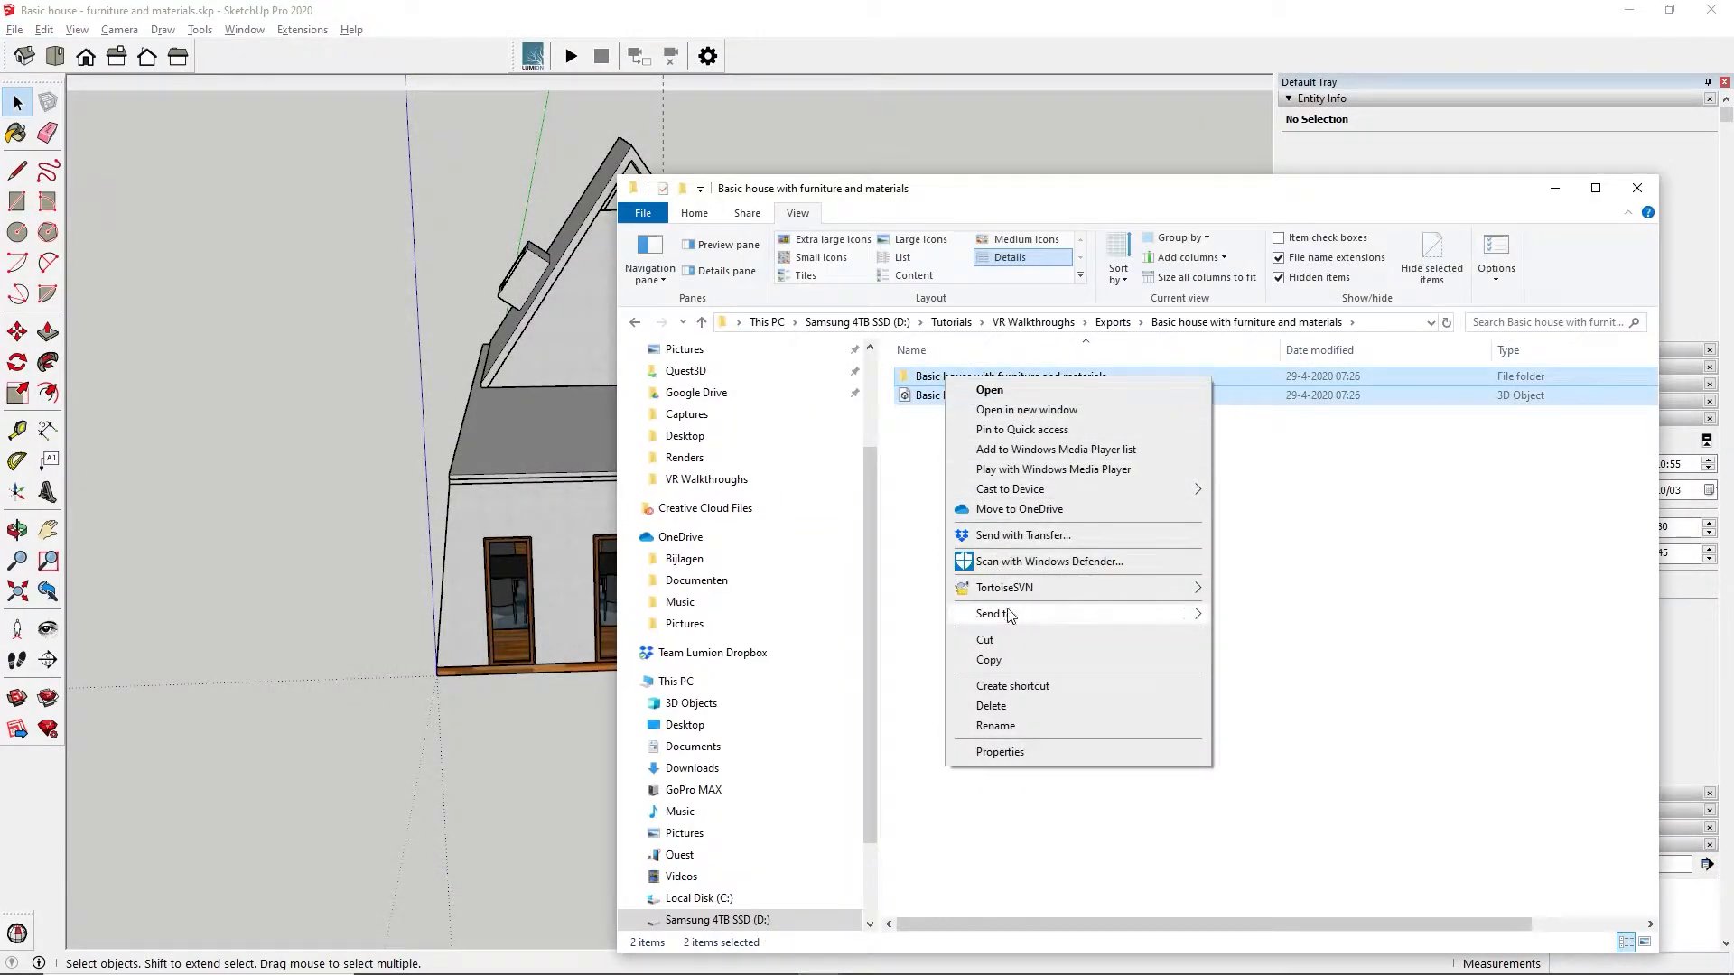
{"action": "left_click", "coordinate": [1247, 636]}
{"action": "key", "text": "Return"}
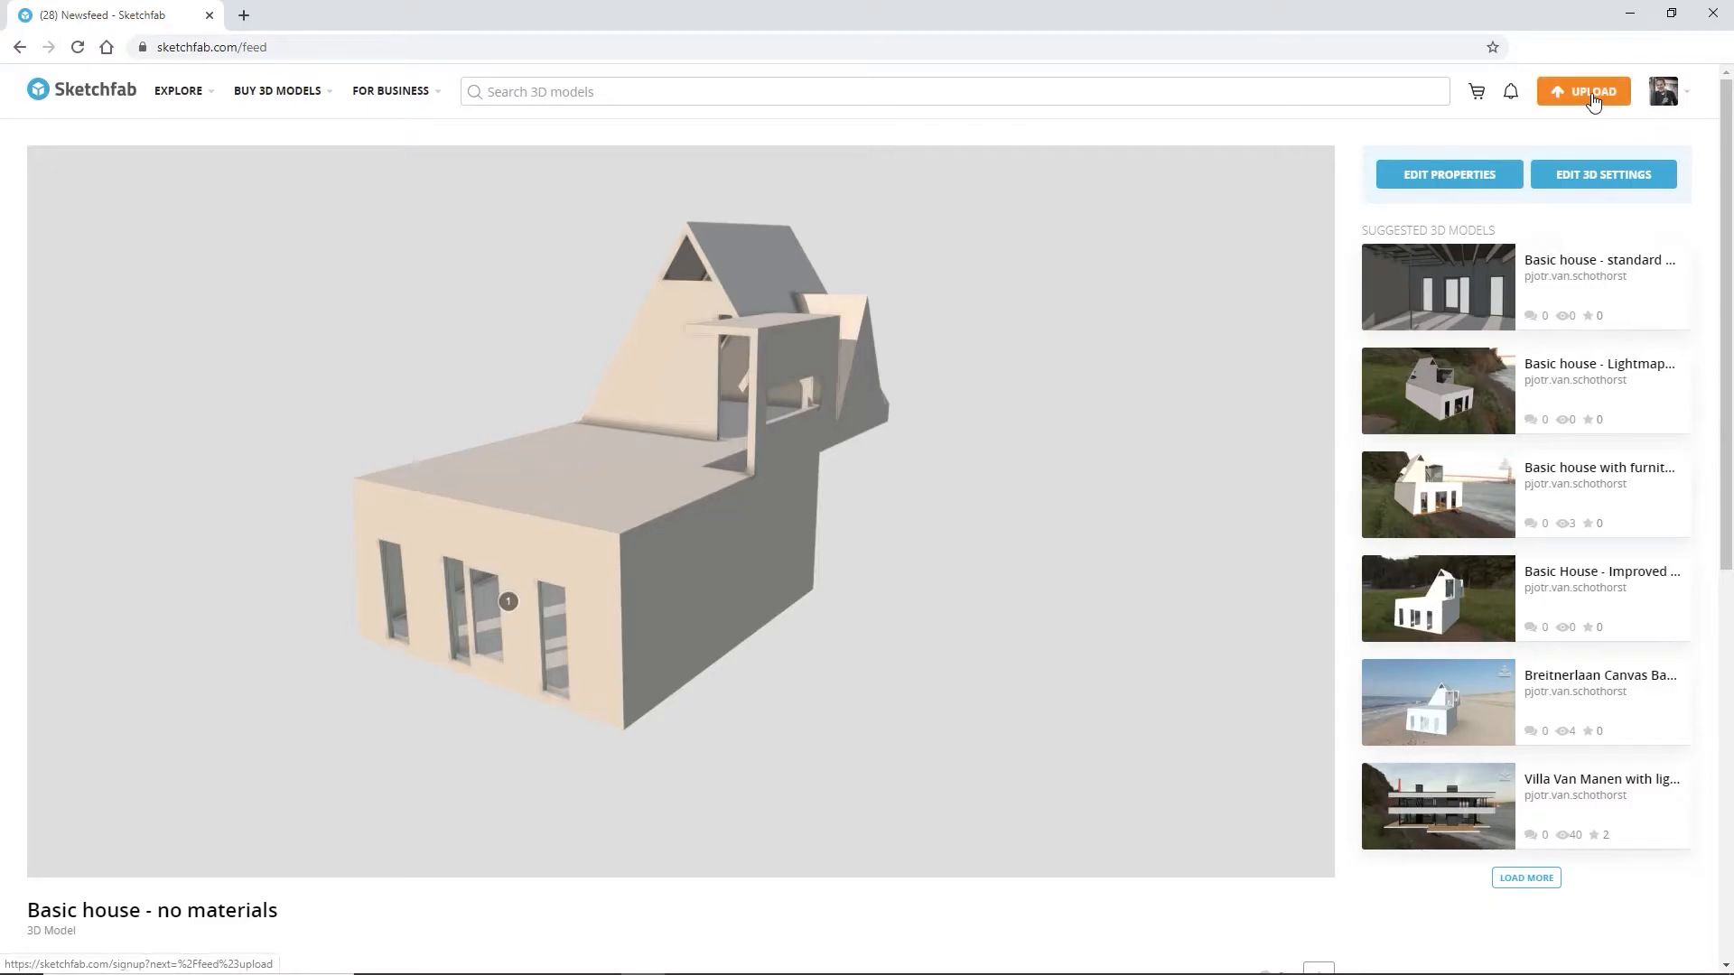
Upload "Basic house with furniture and materials.zip" to Sketchfab as a new model
{"action": "left_click", "coordinate": [1591, 94]}
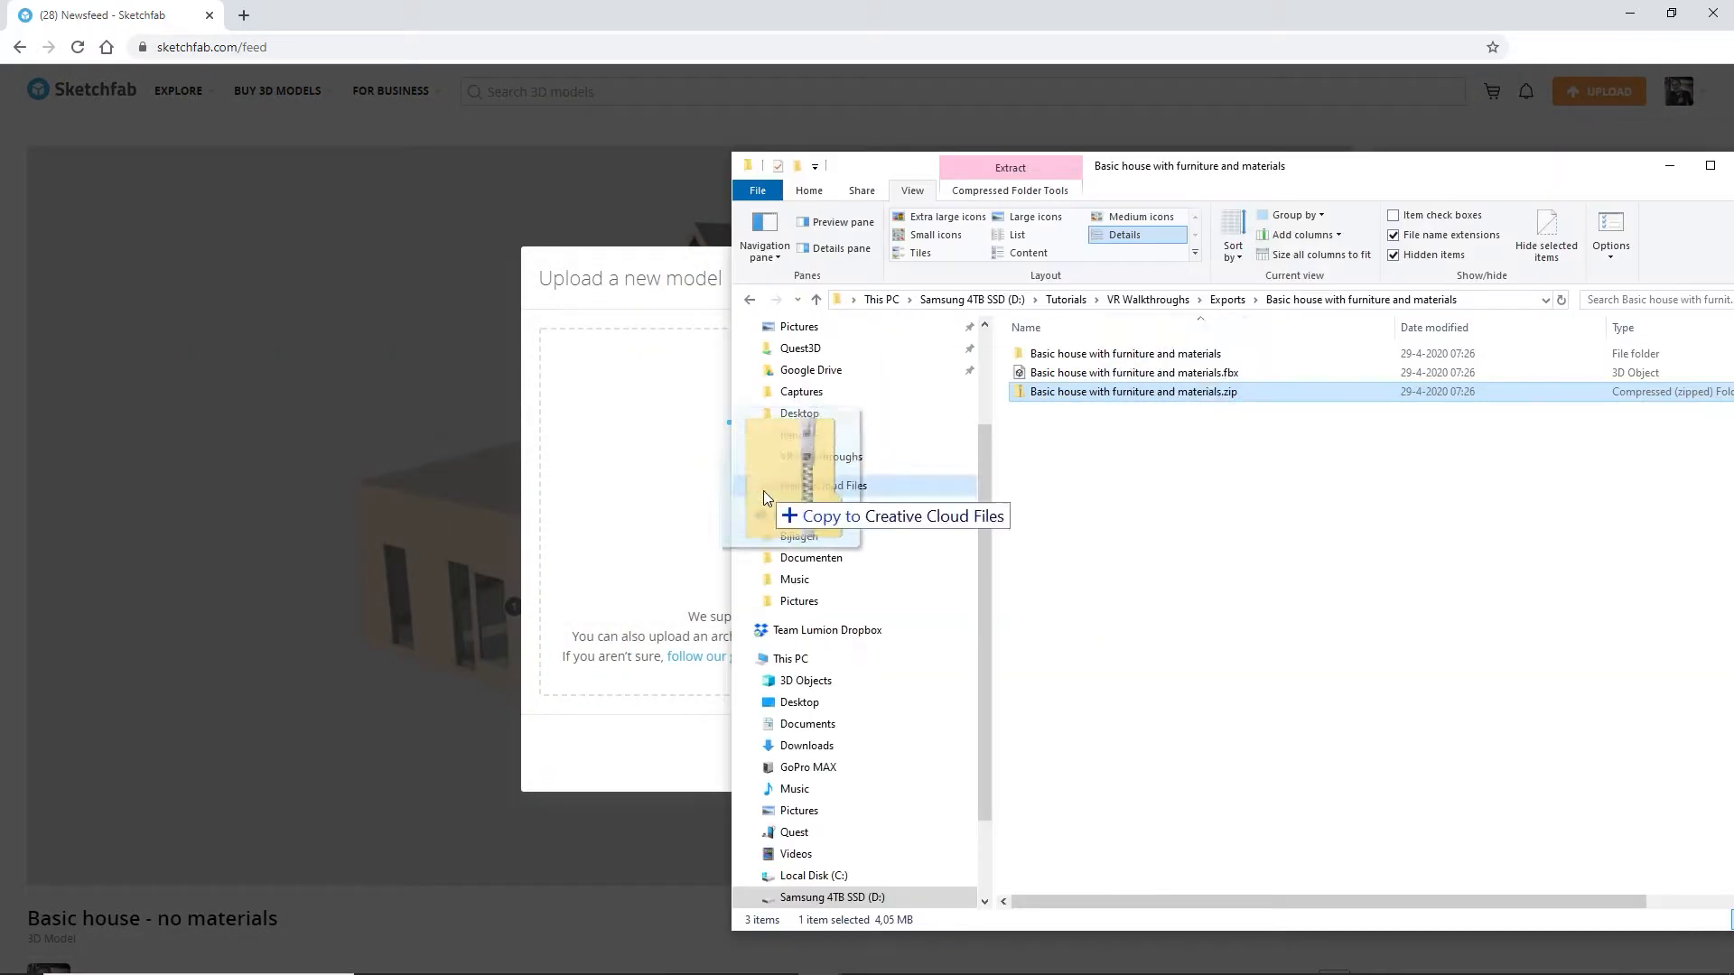
{"action": "left_click_drag", "start_coordinate": [762, 491], "coordinate": [888, 625]}
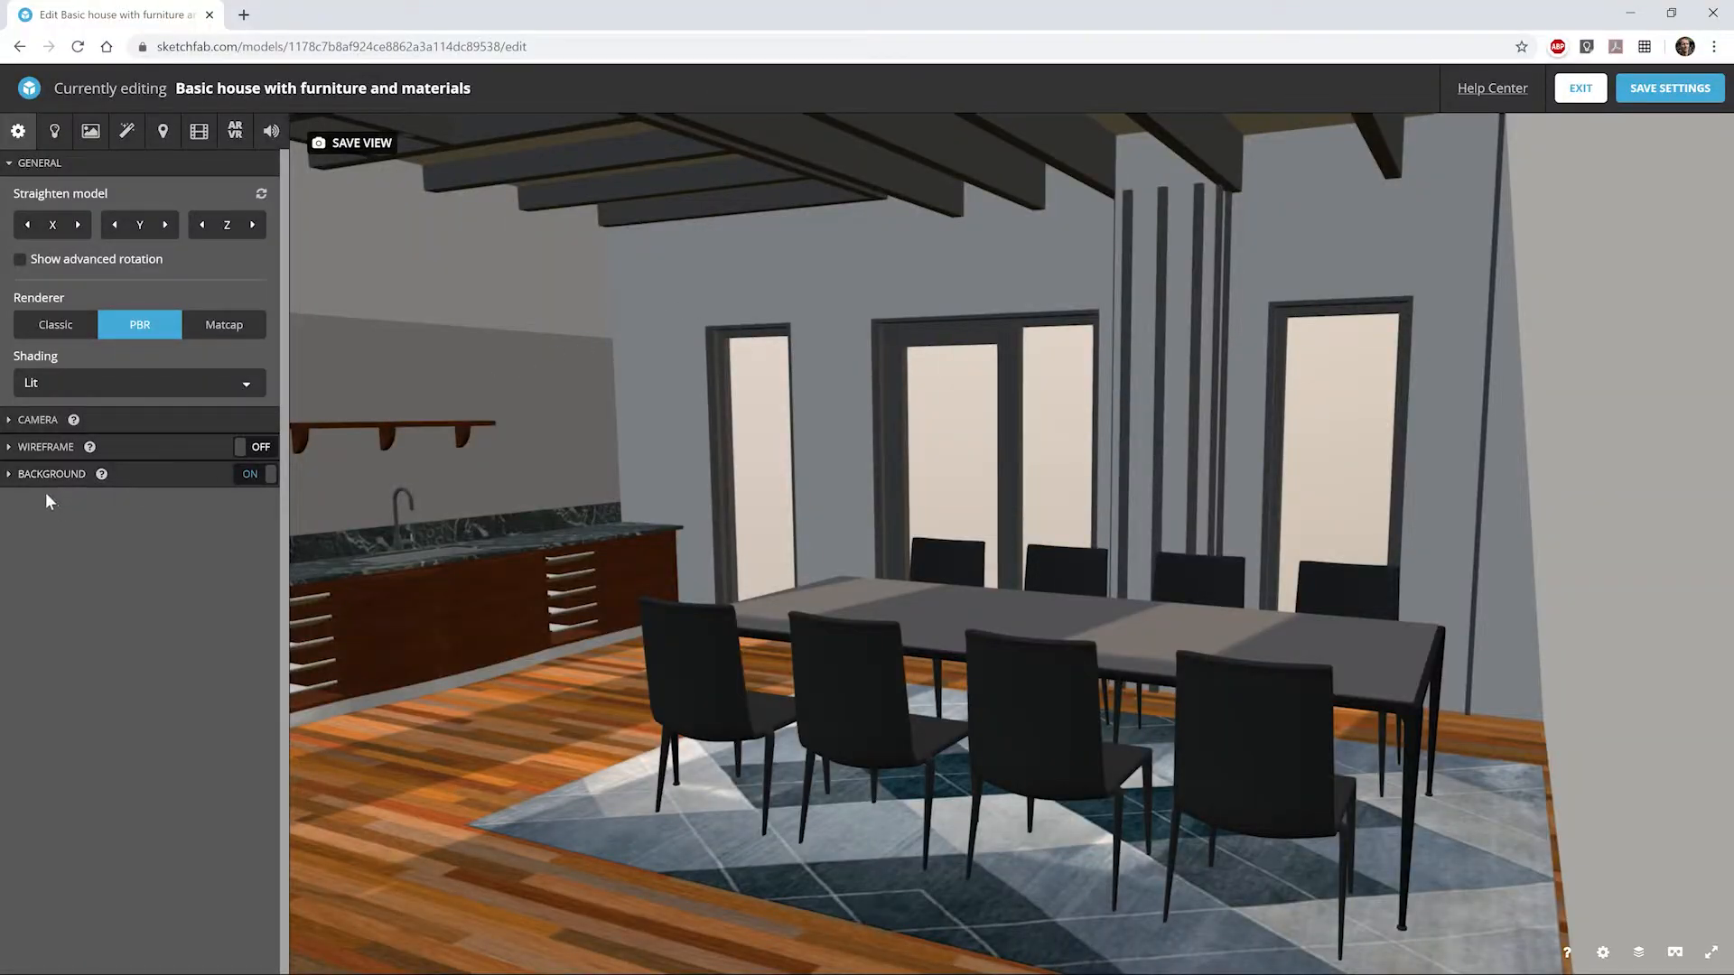
Turn off the ambient environment for the model's background and set the background blur to 0
{"action": "left_click", "coordinate": [10, 476]}
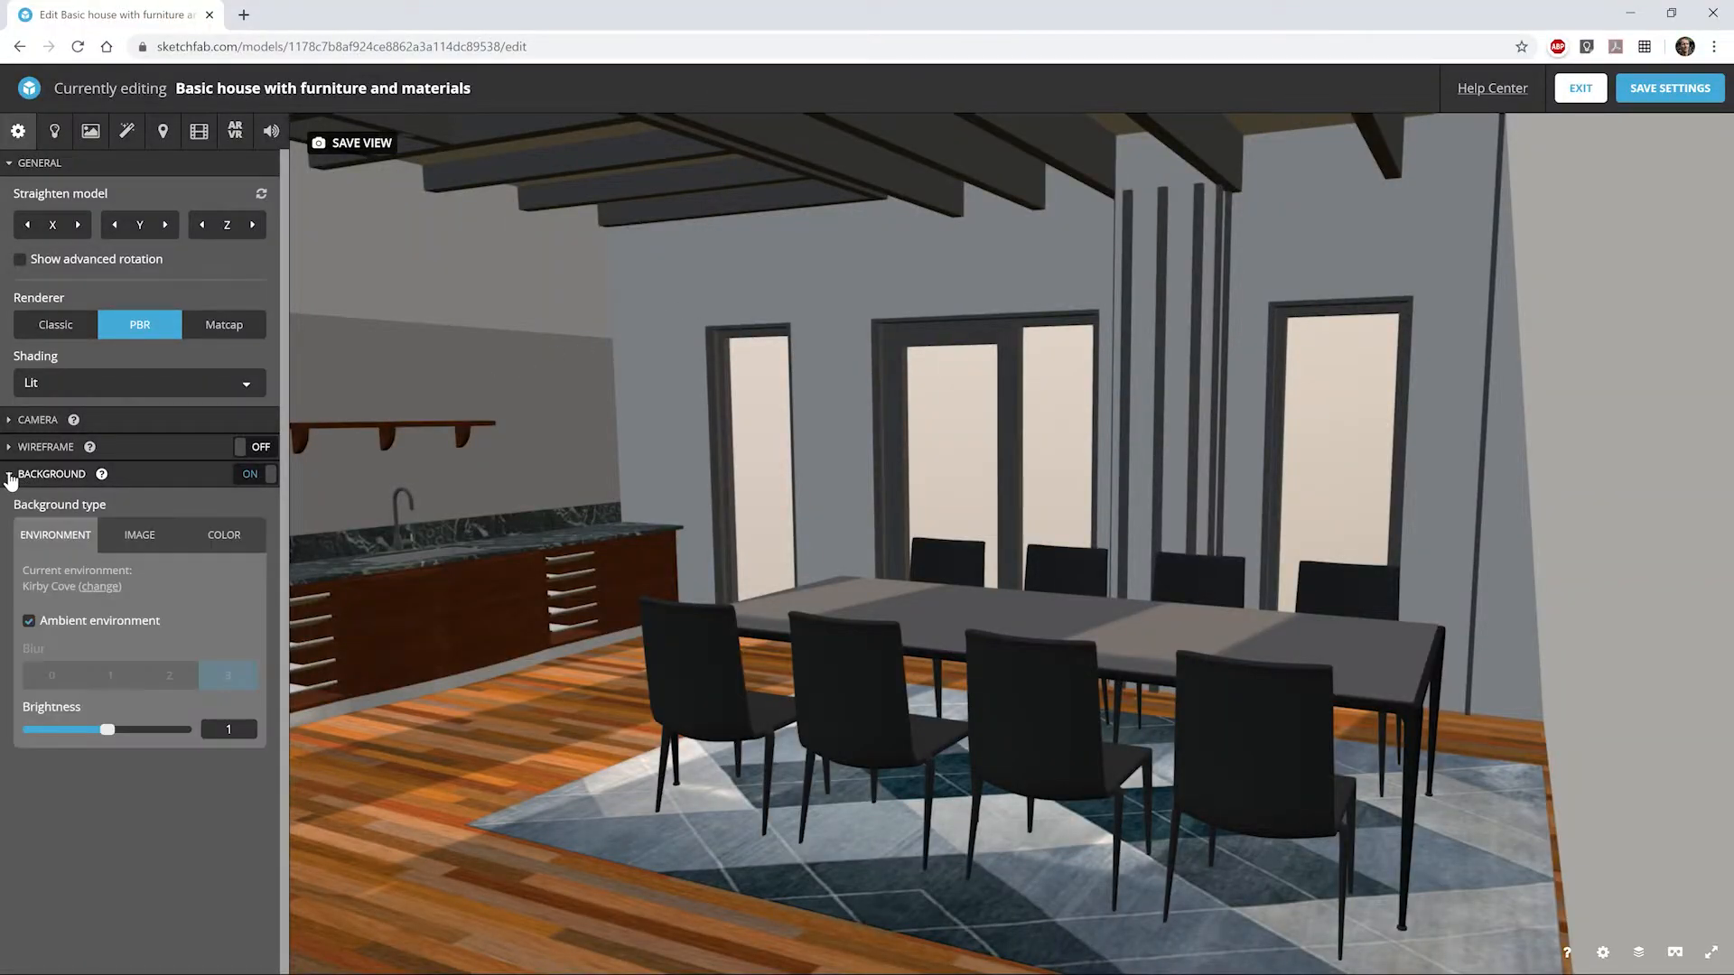
{"action": "left_click", "coordinate": [28, 623]}
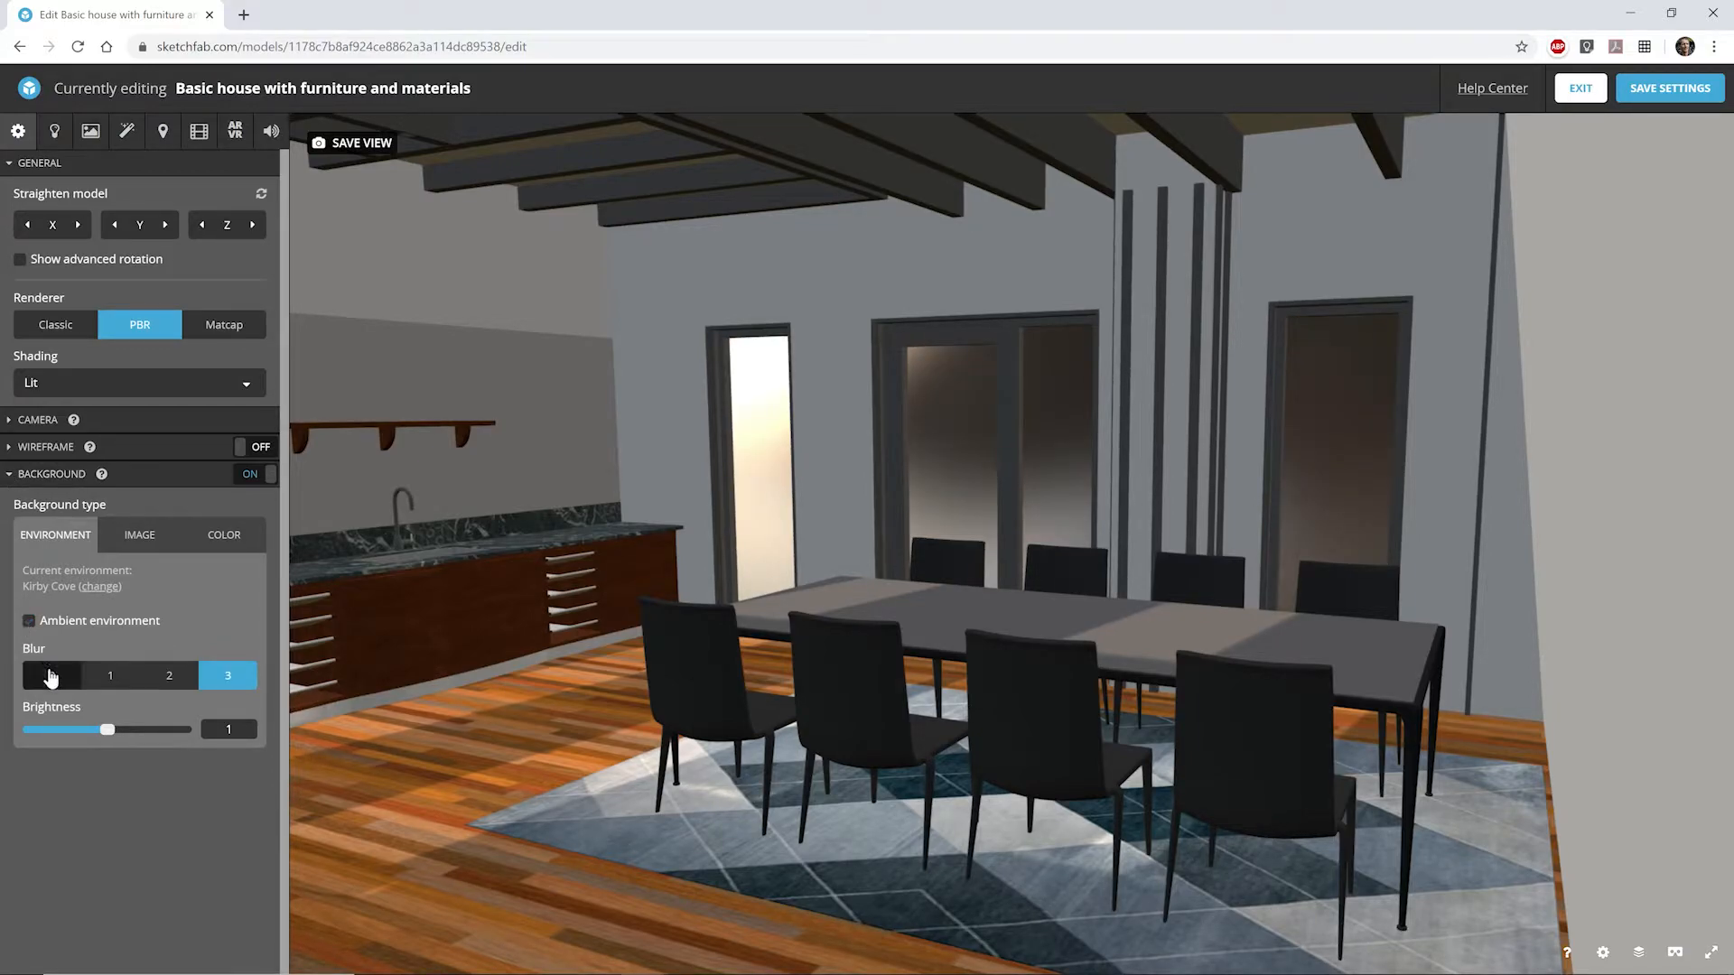
{"action": "left_click", "coordinate": [51, 677]}
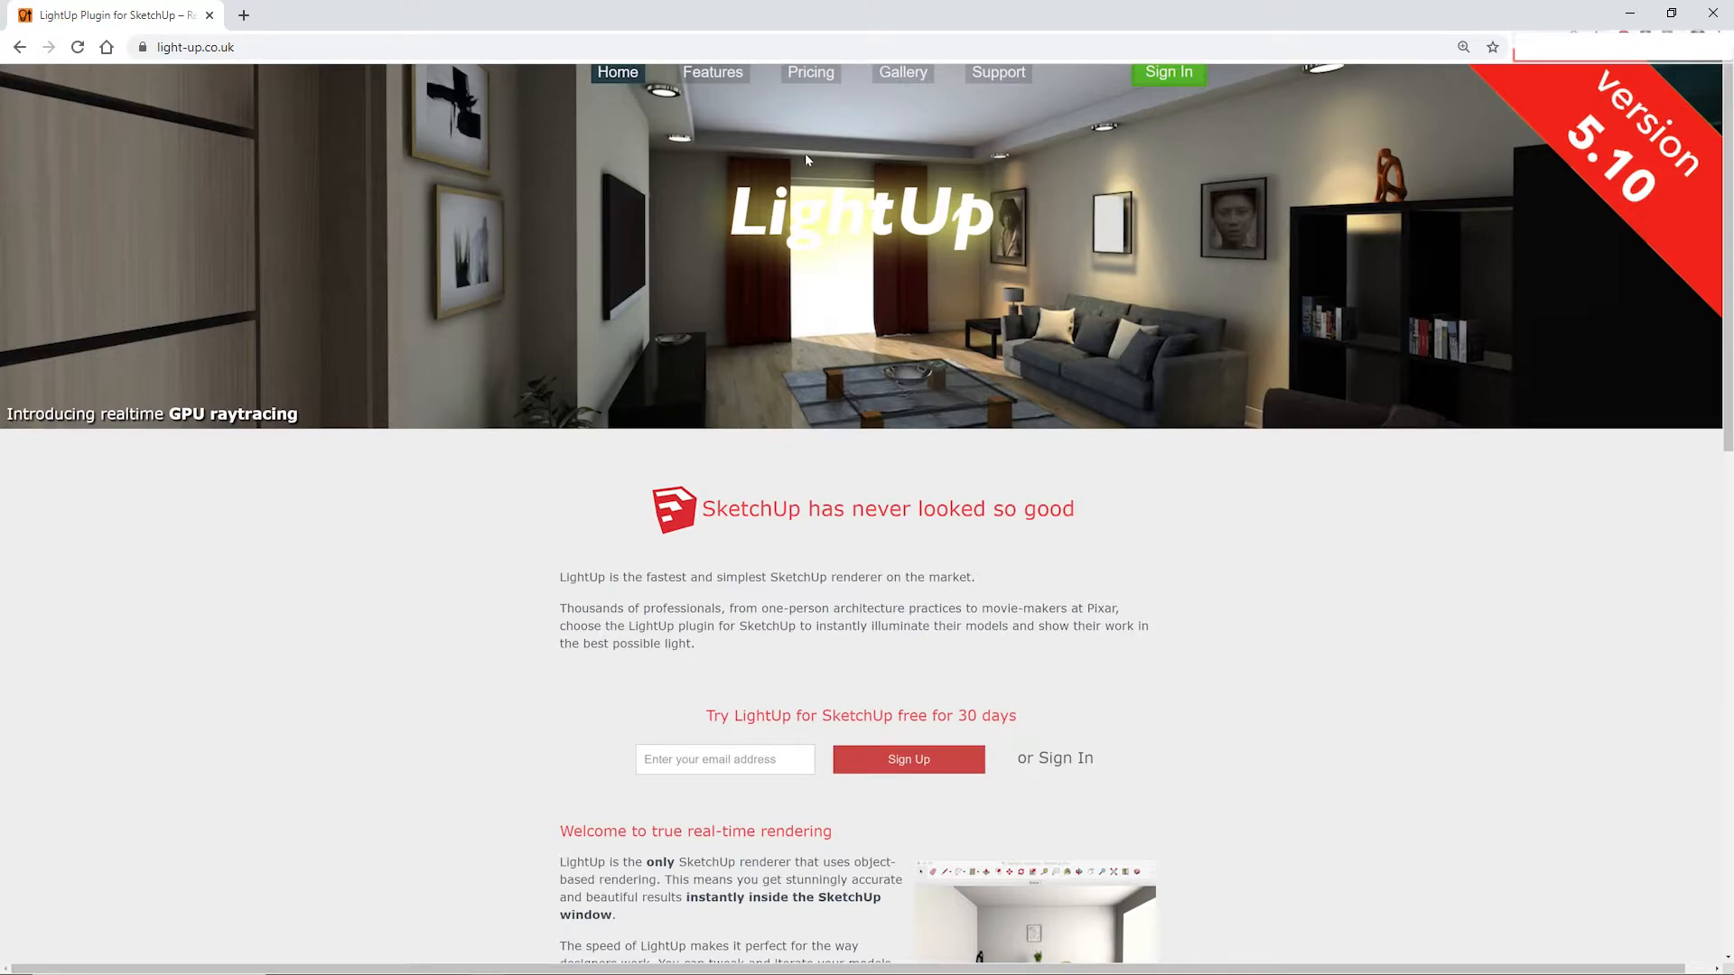
Read through the home page of the LightUp plugin for SketchUp
{"action": "scroll", "coordinate": [966, 320], "scroll_direction": "down", "scroll_amount": 3}
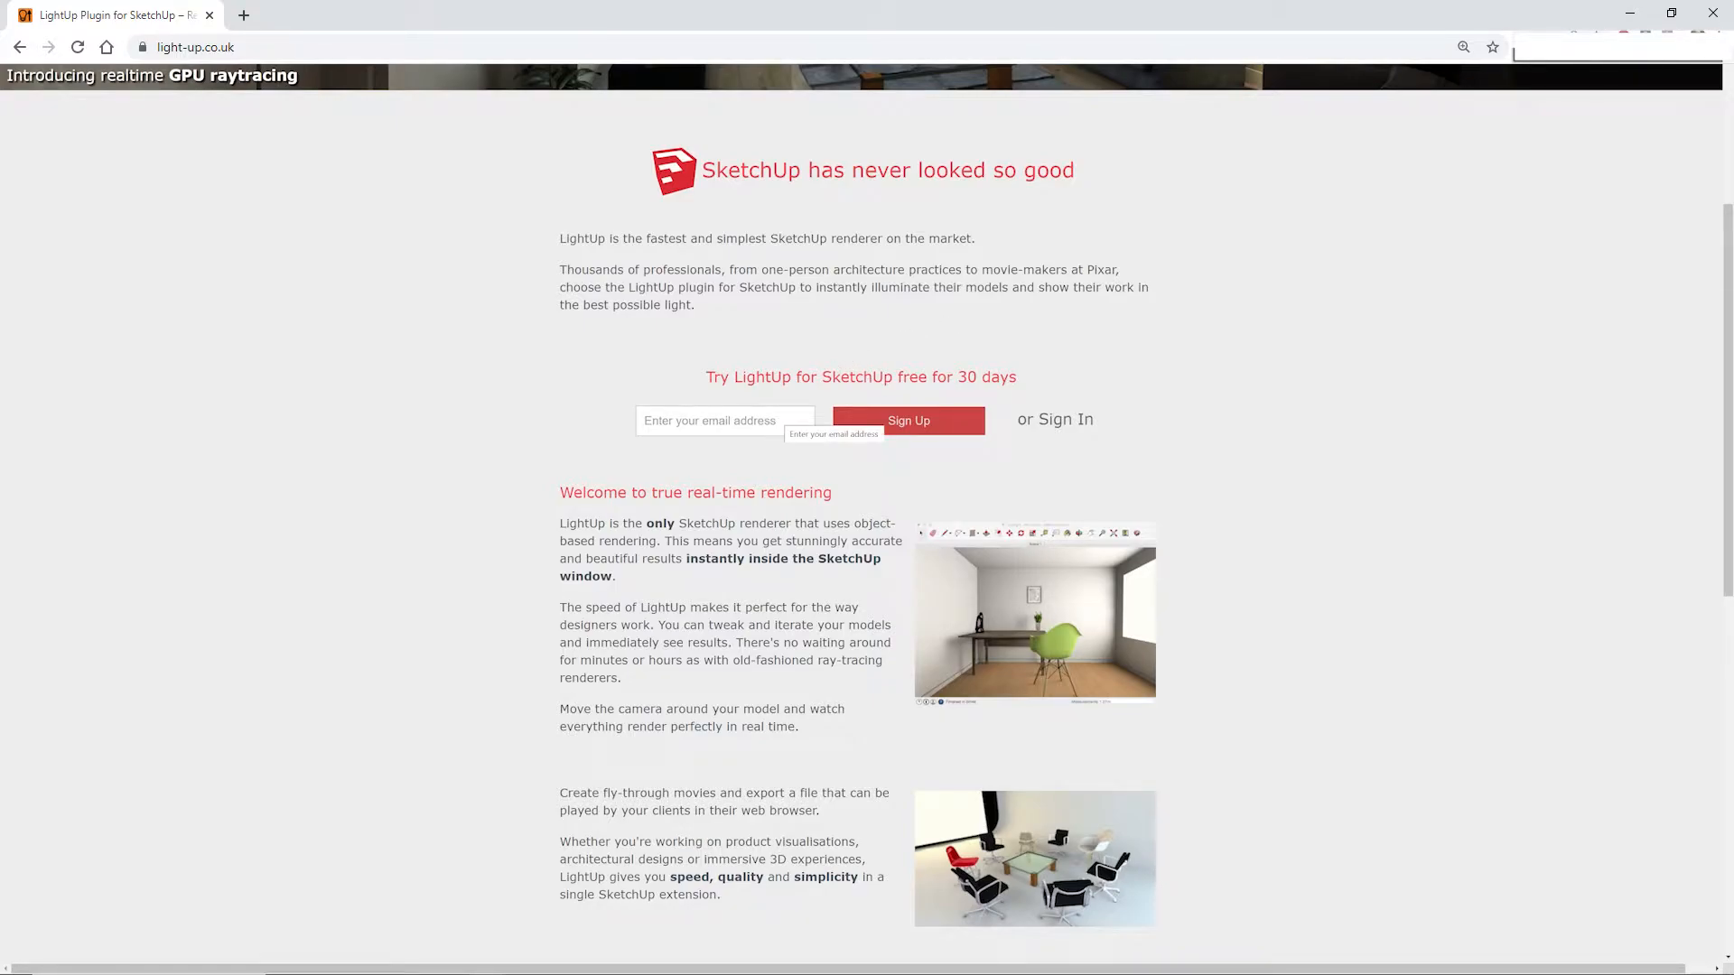
{"action": "scroll", "coordinate": [781, 421], "scroll_direction": "down", "scroll_amount": 5}
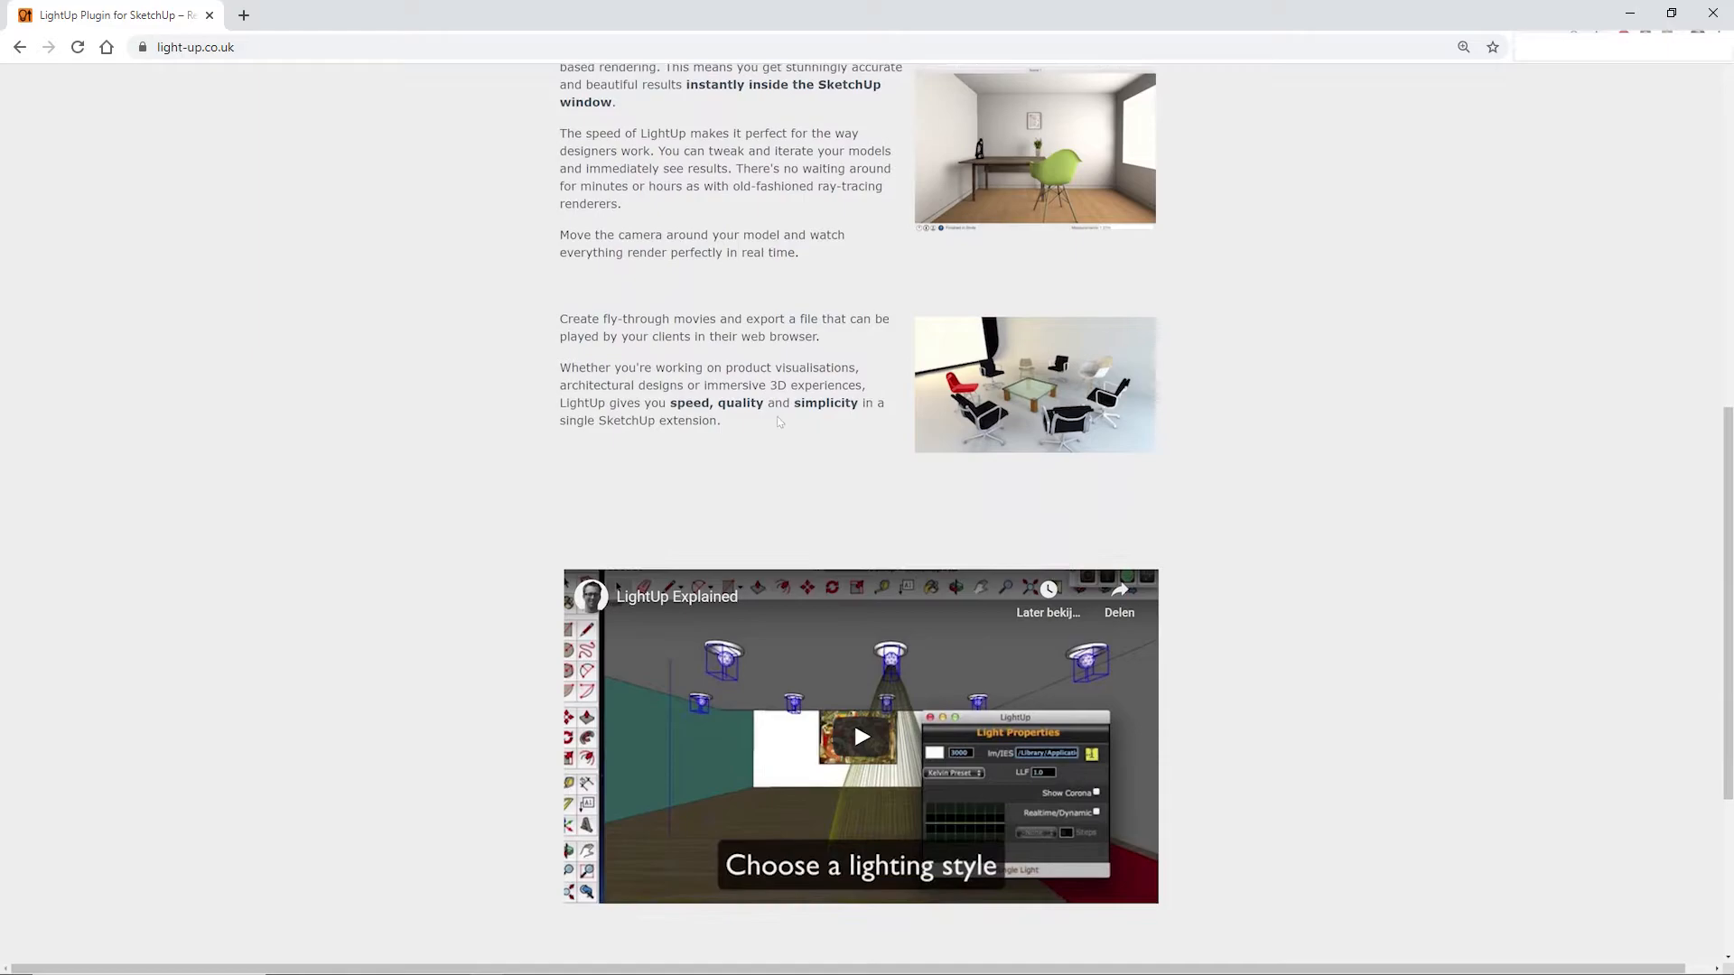
{"action": "scroll", "coordinate": [780, 421], "scroll_direction": "down", "scroll_amount": 3}
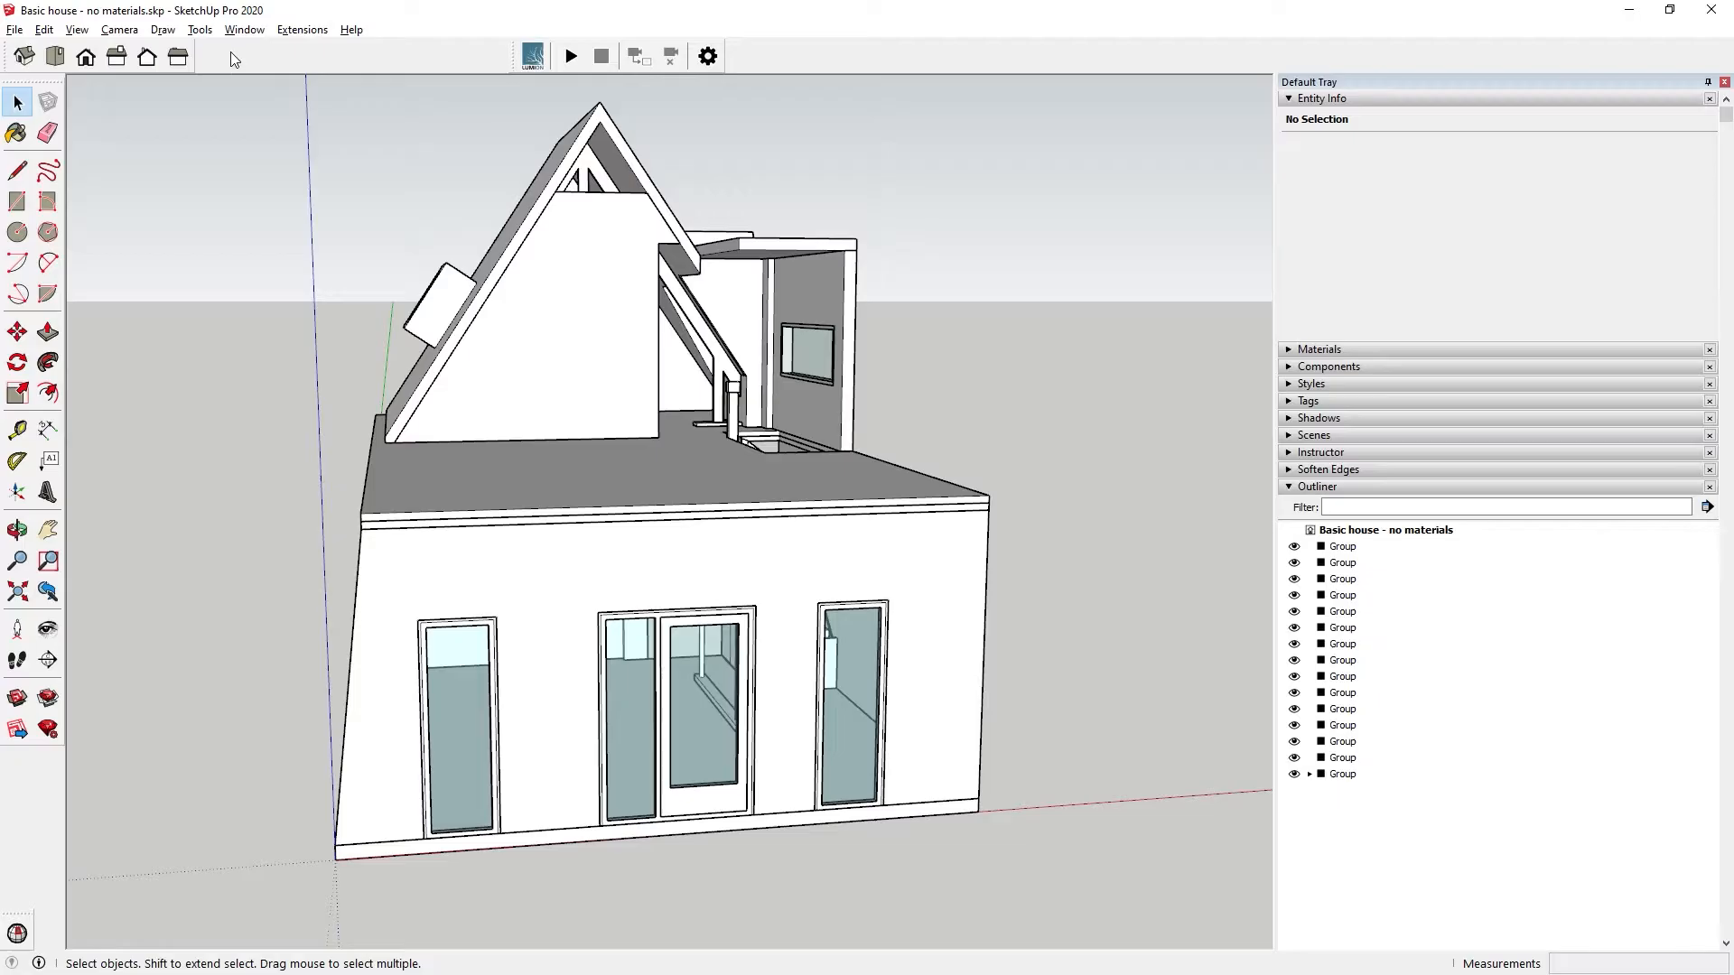
Install the LightUp extension in SketchUp from "LightUp_Win_demo (2).rbz" in the Downloads folder
{"action": "left_click", "coordinate": [244, 29]}
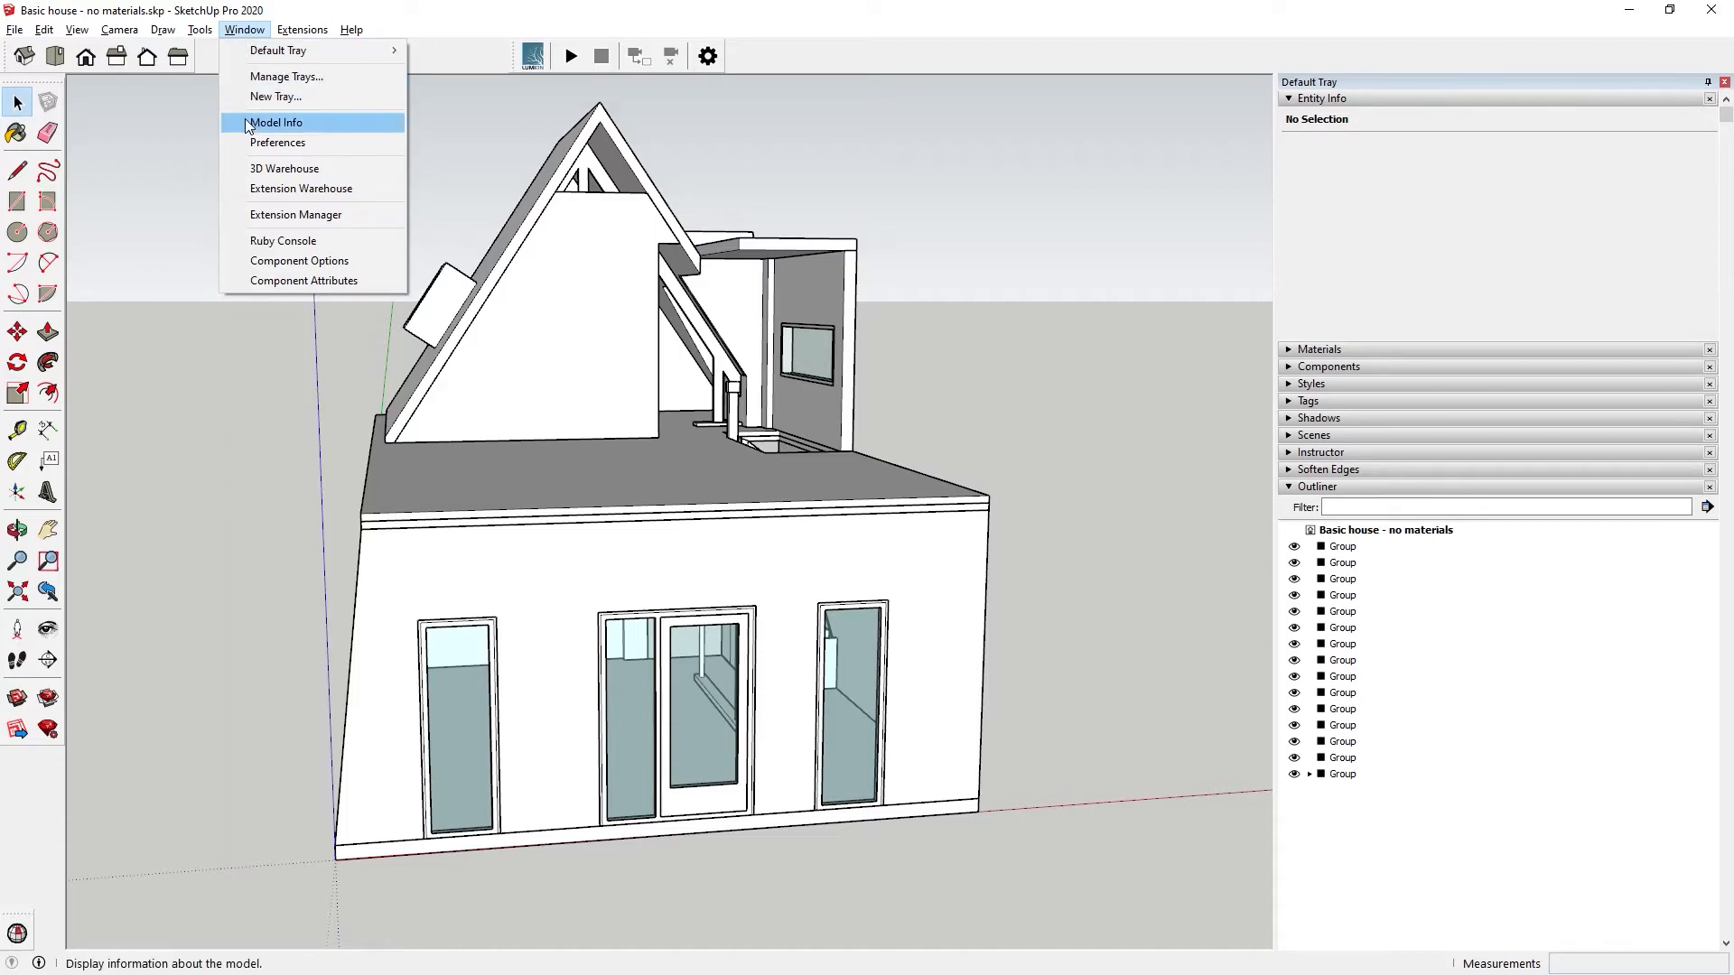
{"action": "left_click", "coordinate": [278, 213]}
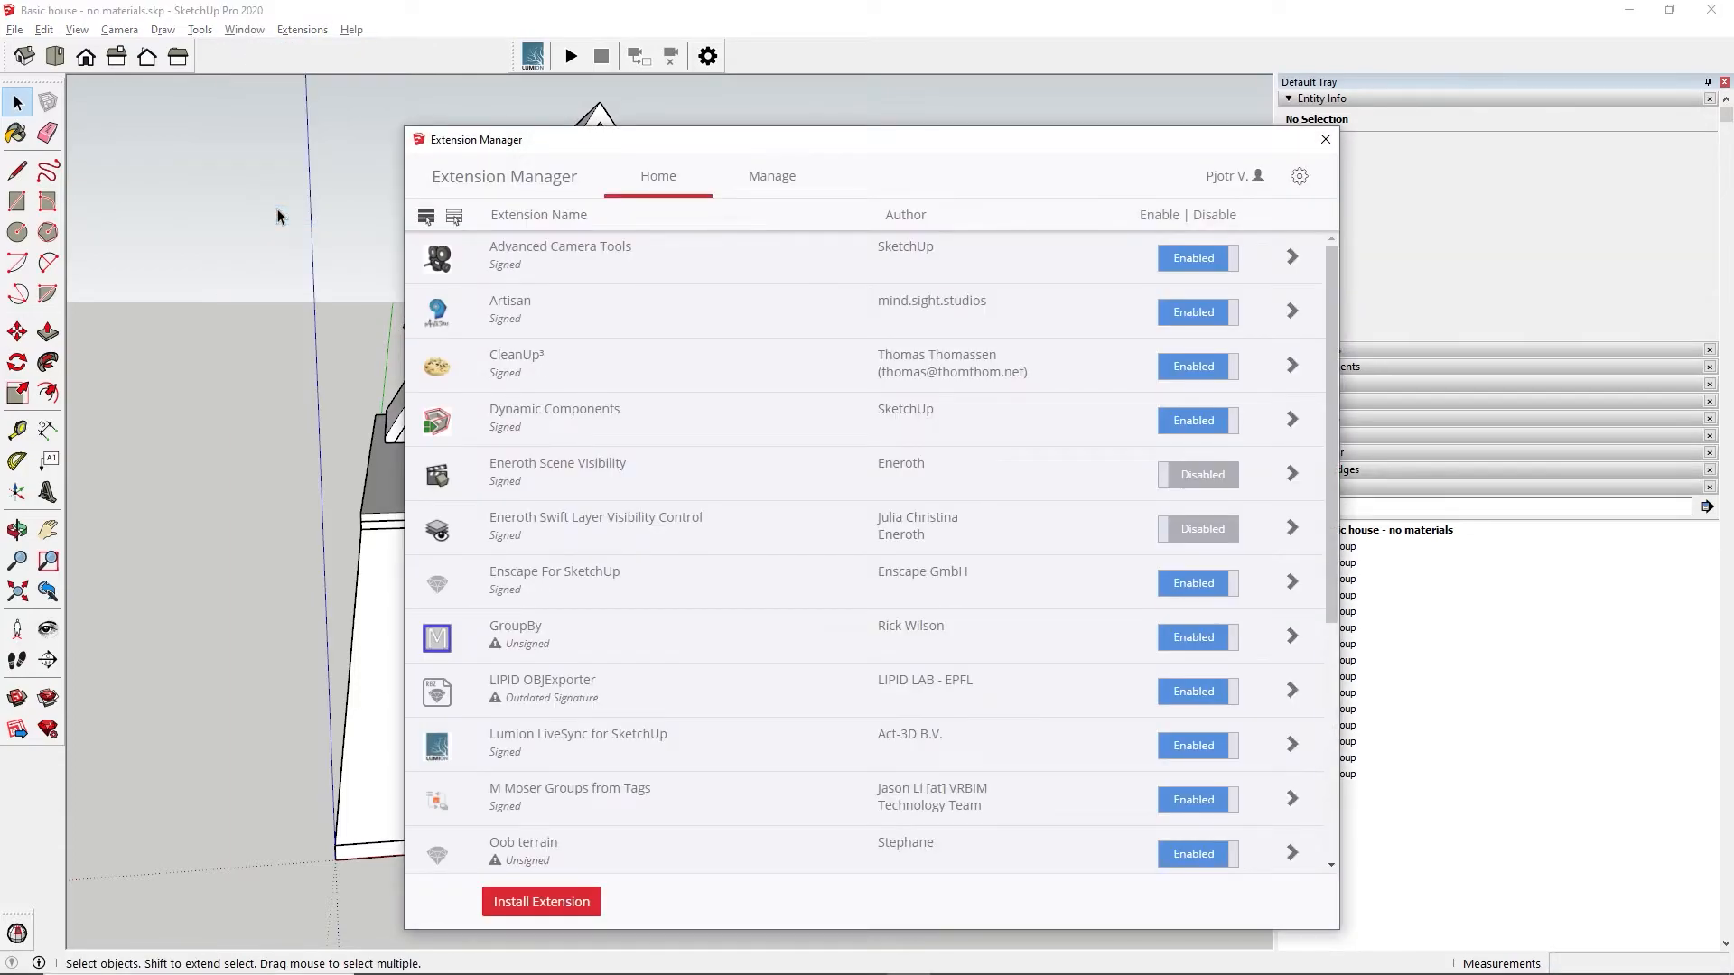
{"action": "left_click", "coordinate": [514, 912]}
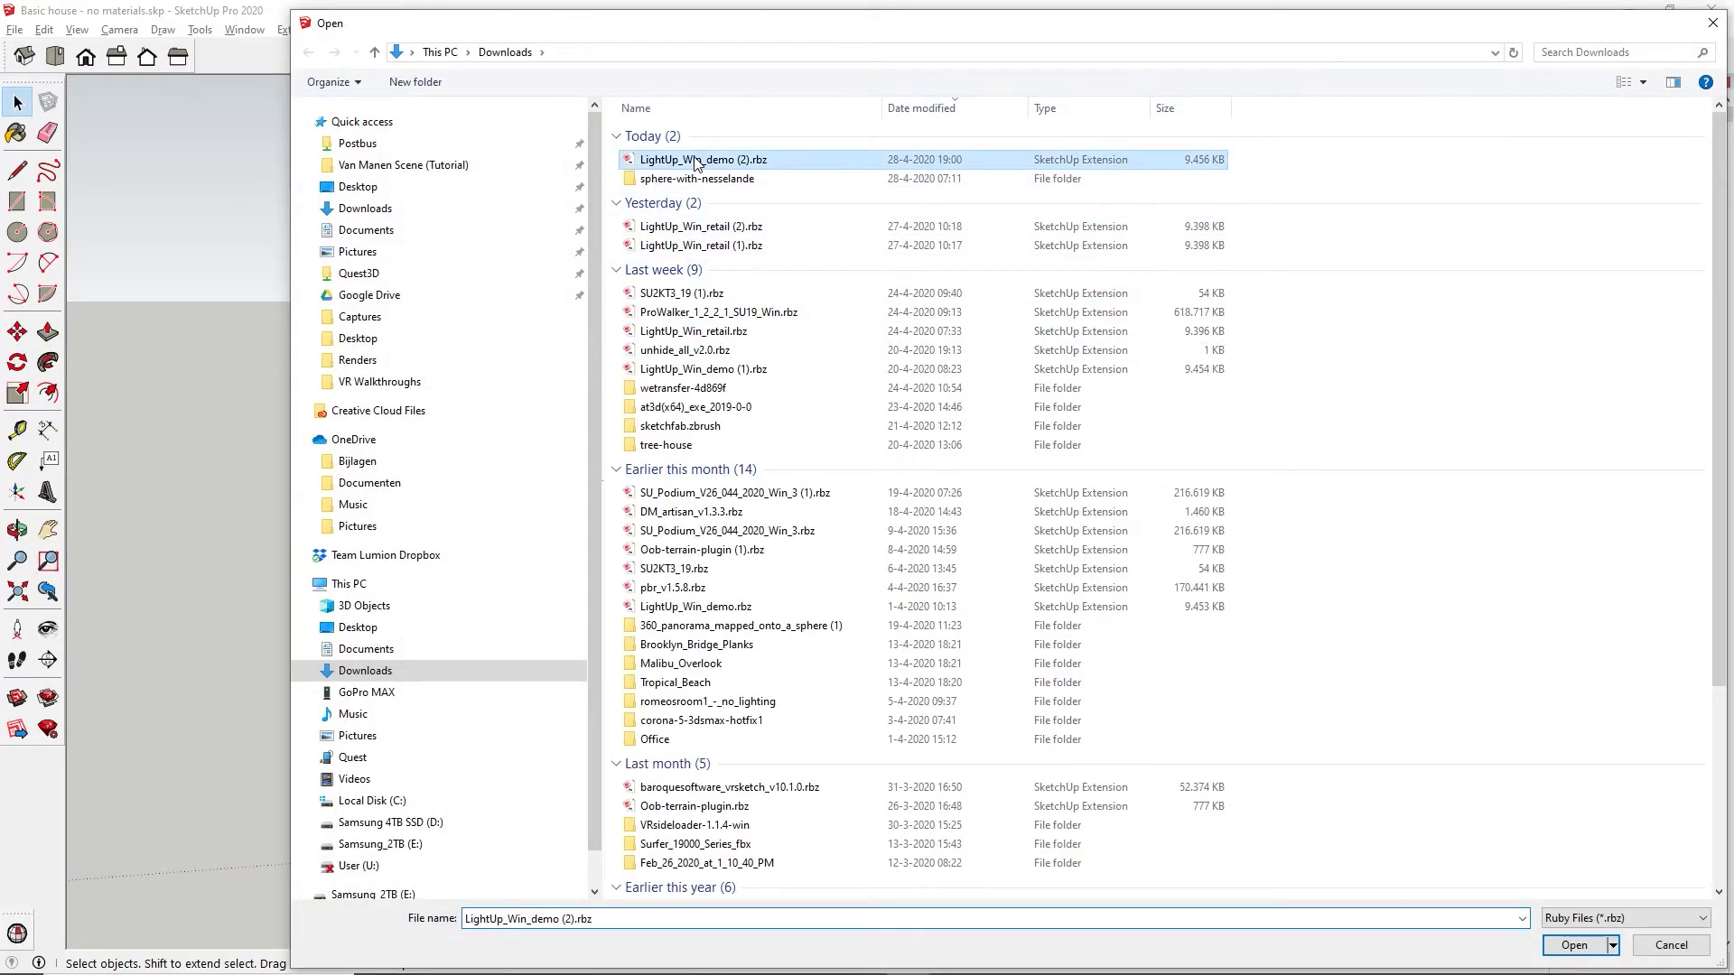
{"action": "double_click", "coordinate": [696, 162]}
{"action": "left_click", "coordinate": [939, 576]}
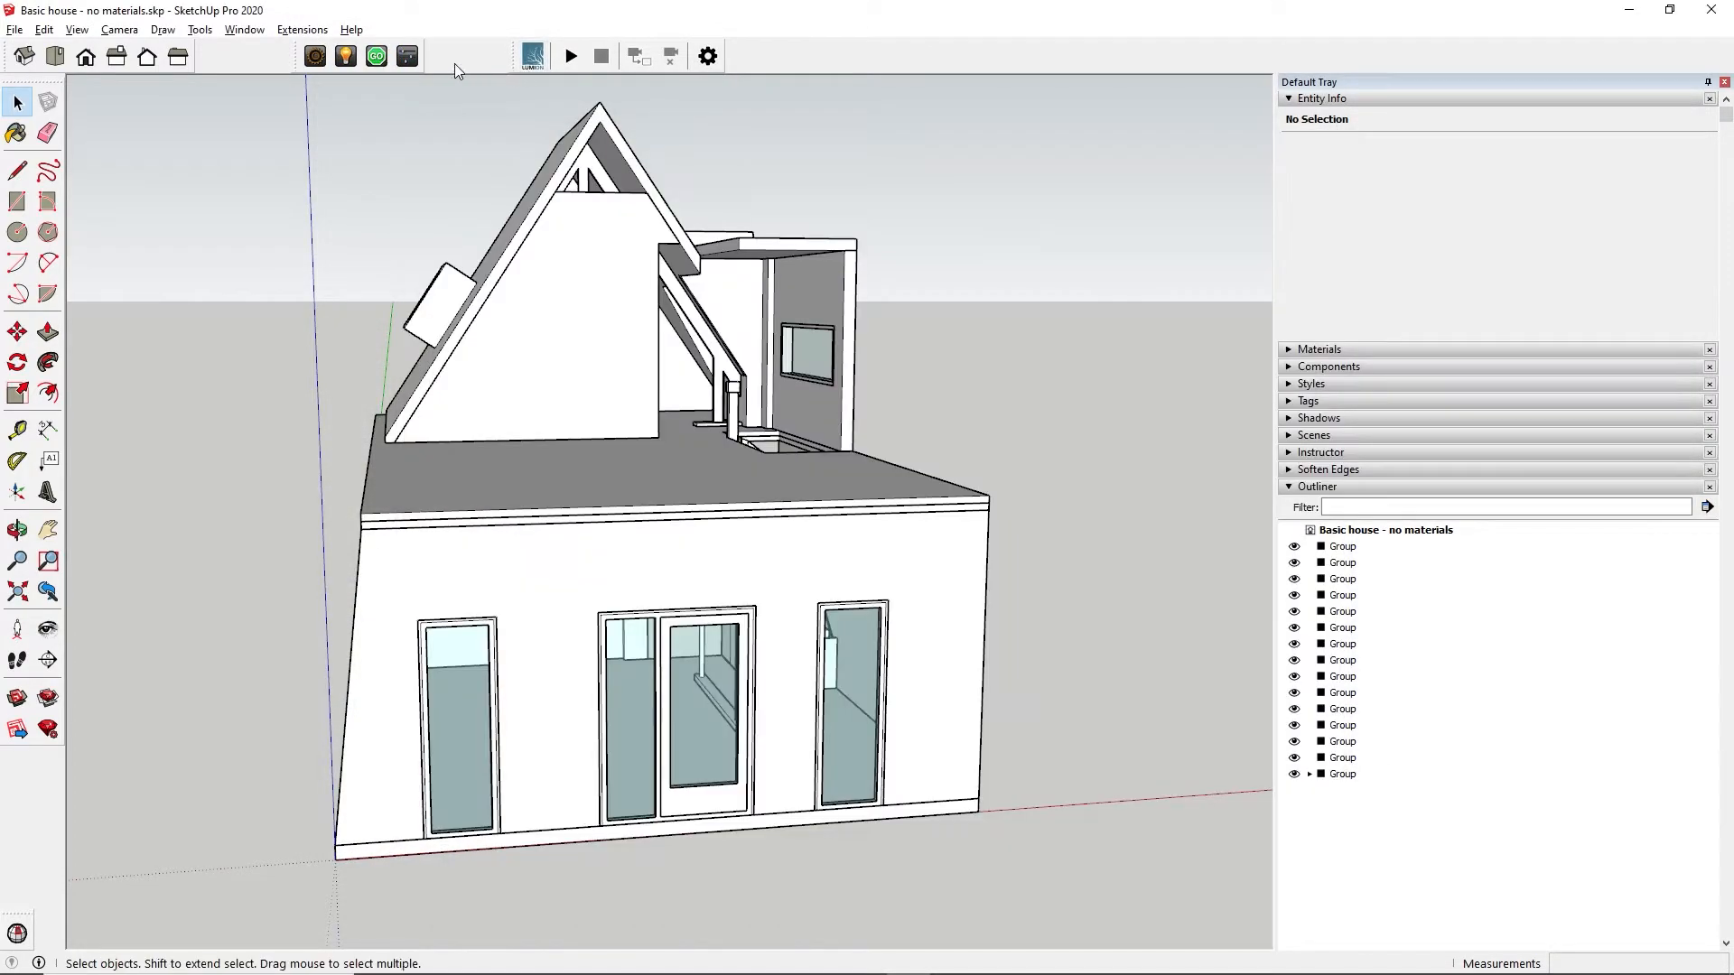
Display LightUp's colour and capture settings and its preferences, and hide the front facade's ground-floor glass group
{"action": "left_click", "coordinate": [407, 57]}
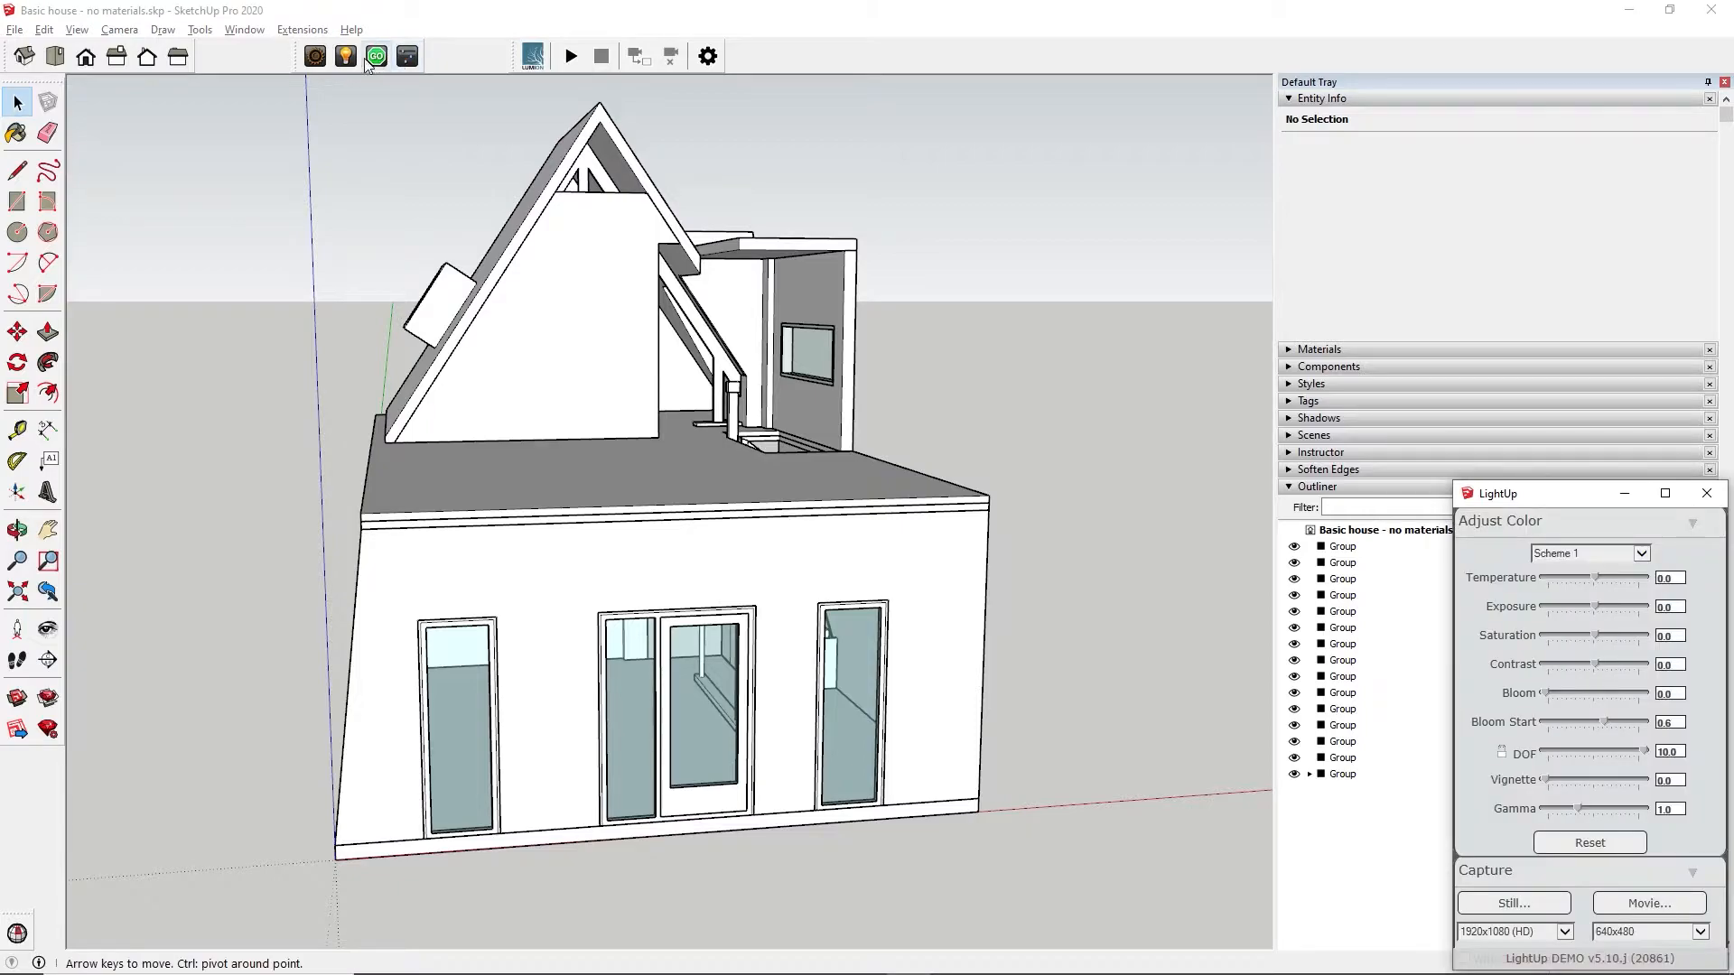
{"action": "left_click", "coordinate": [315, 57]}
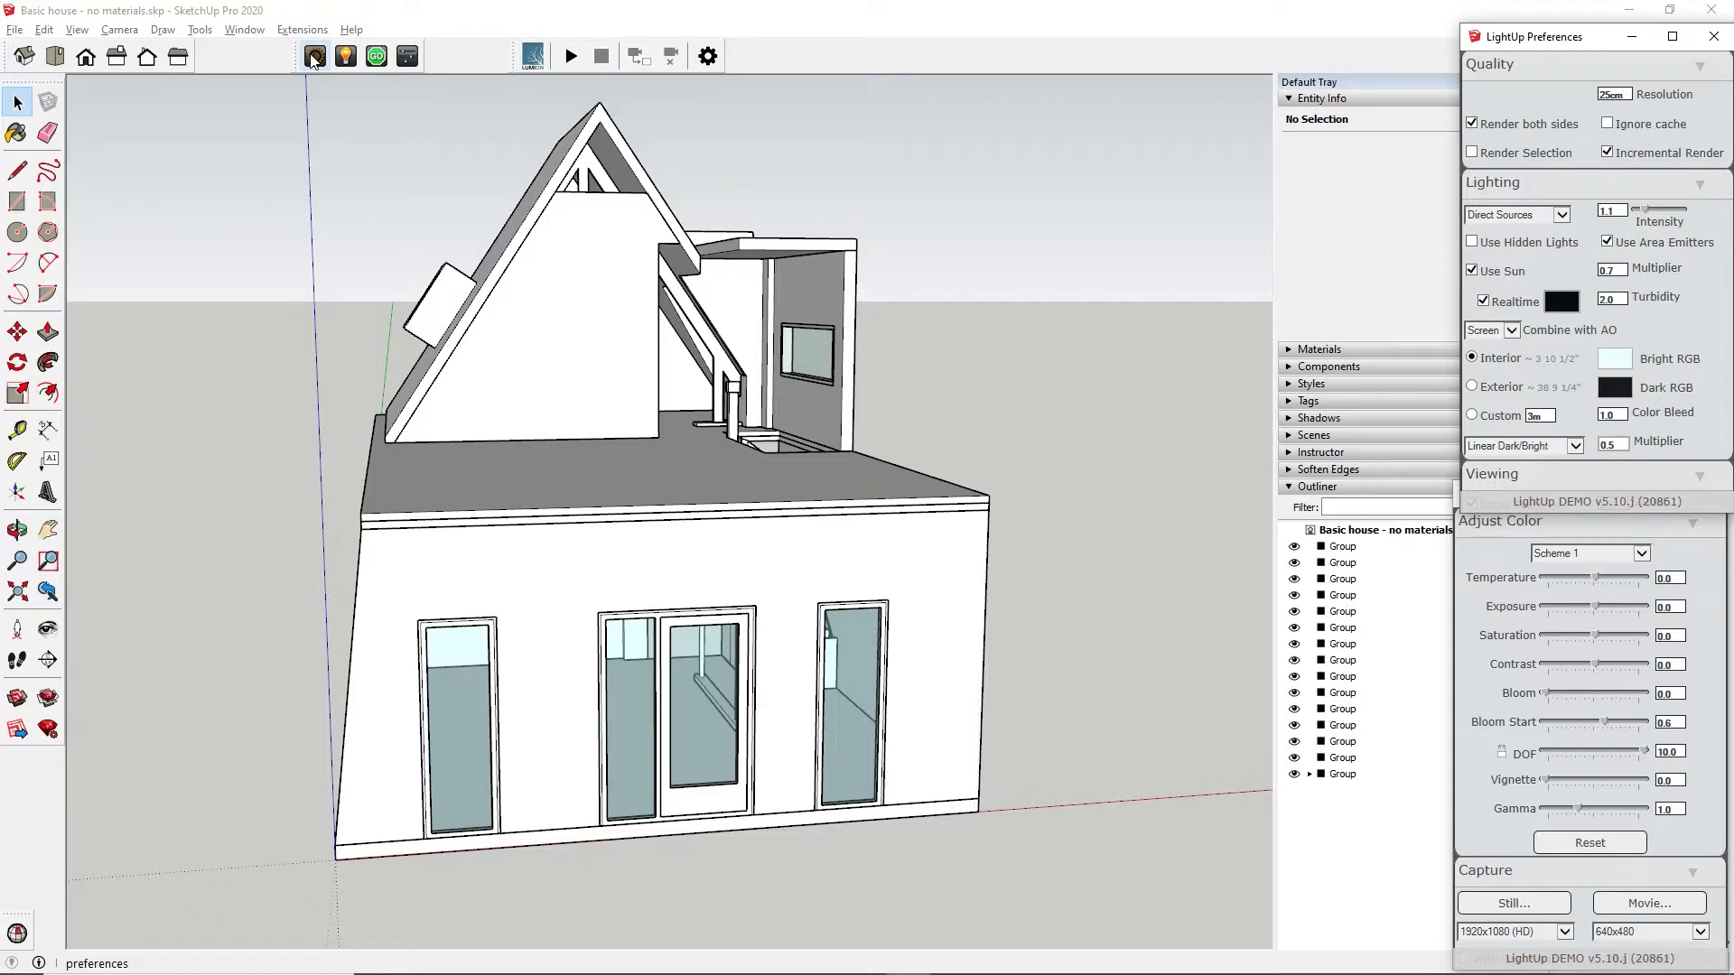
{"action": "right_click", "coordinate": [844, 642]}
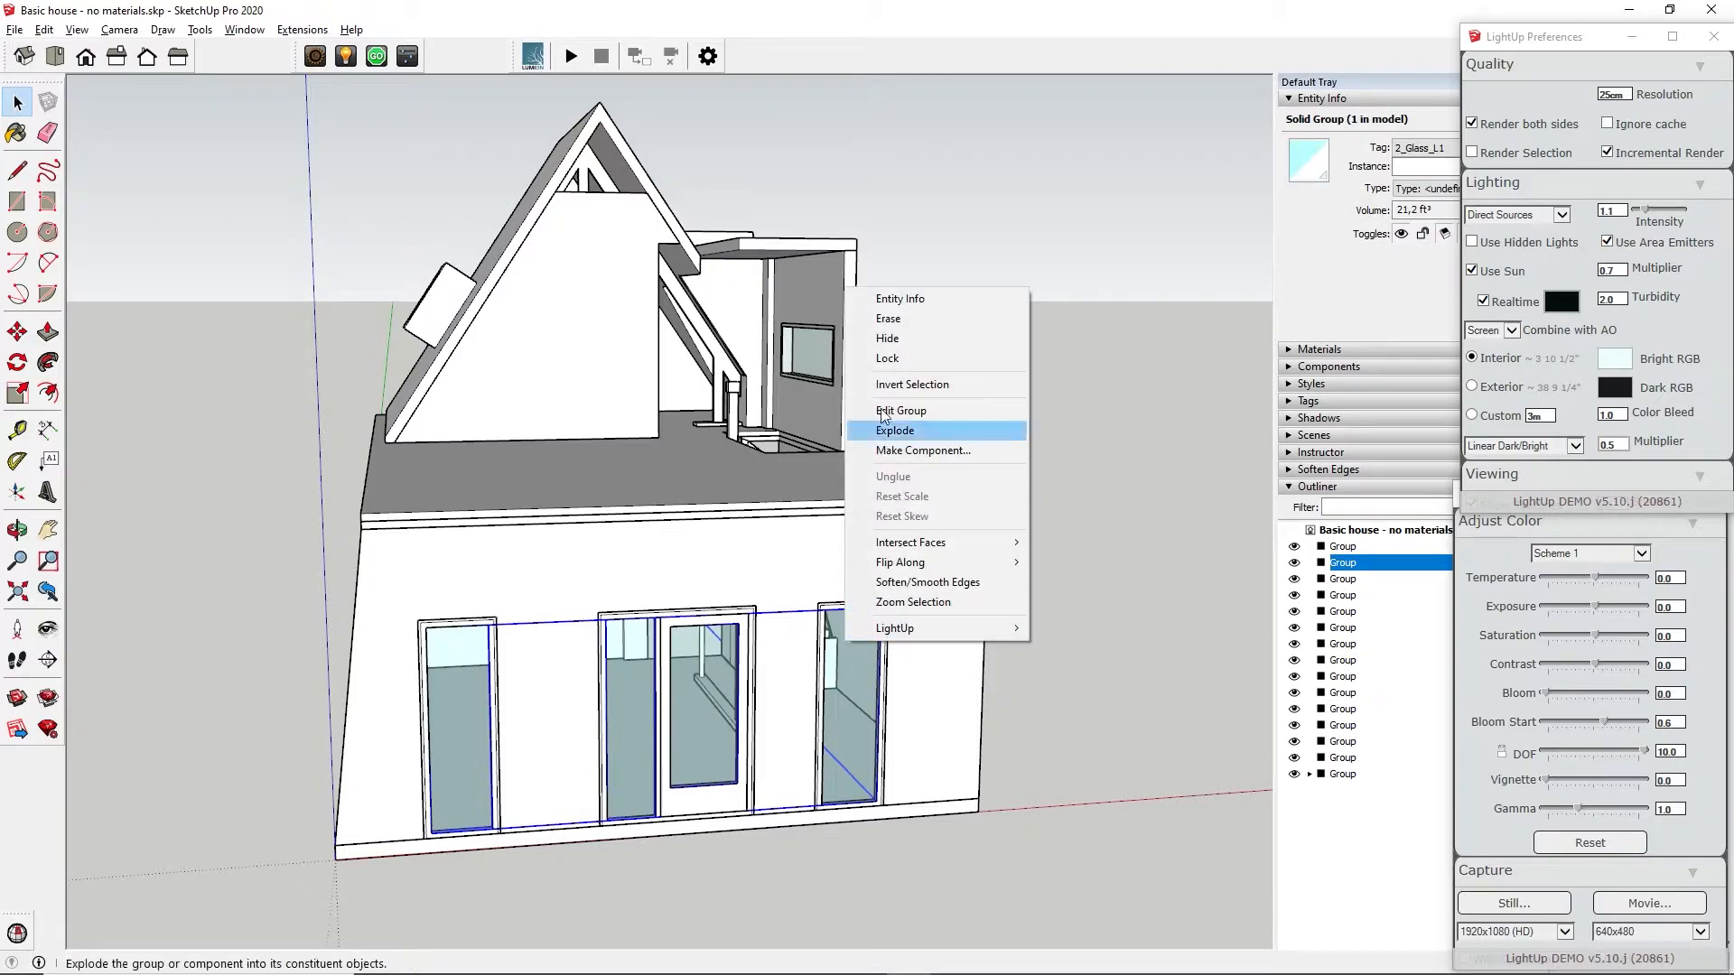
{"action": "left_click", "coordinate": [889, 338]}
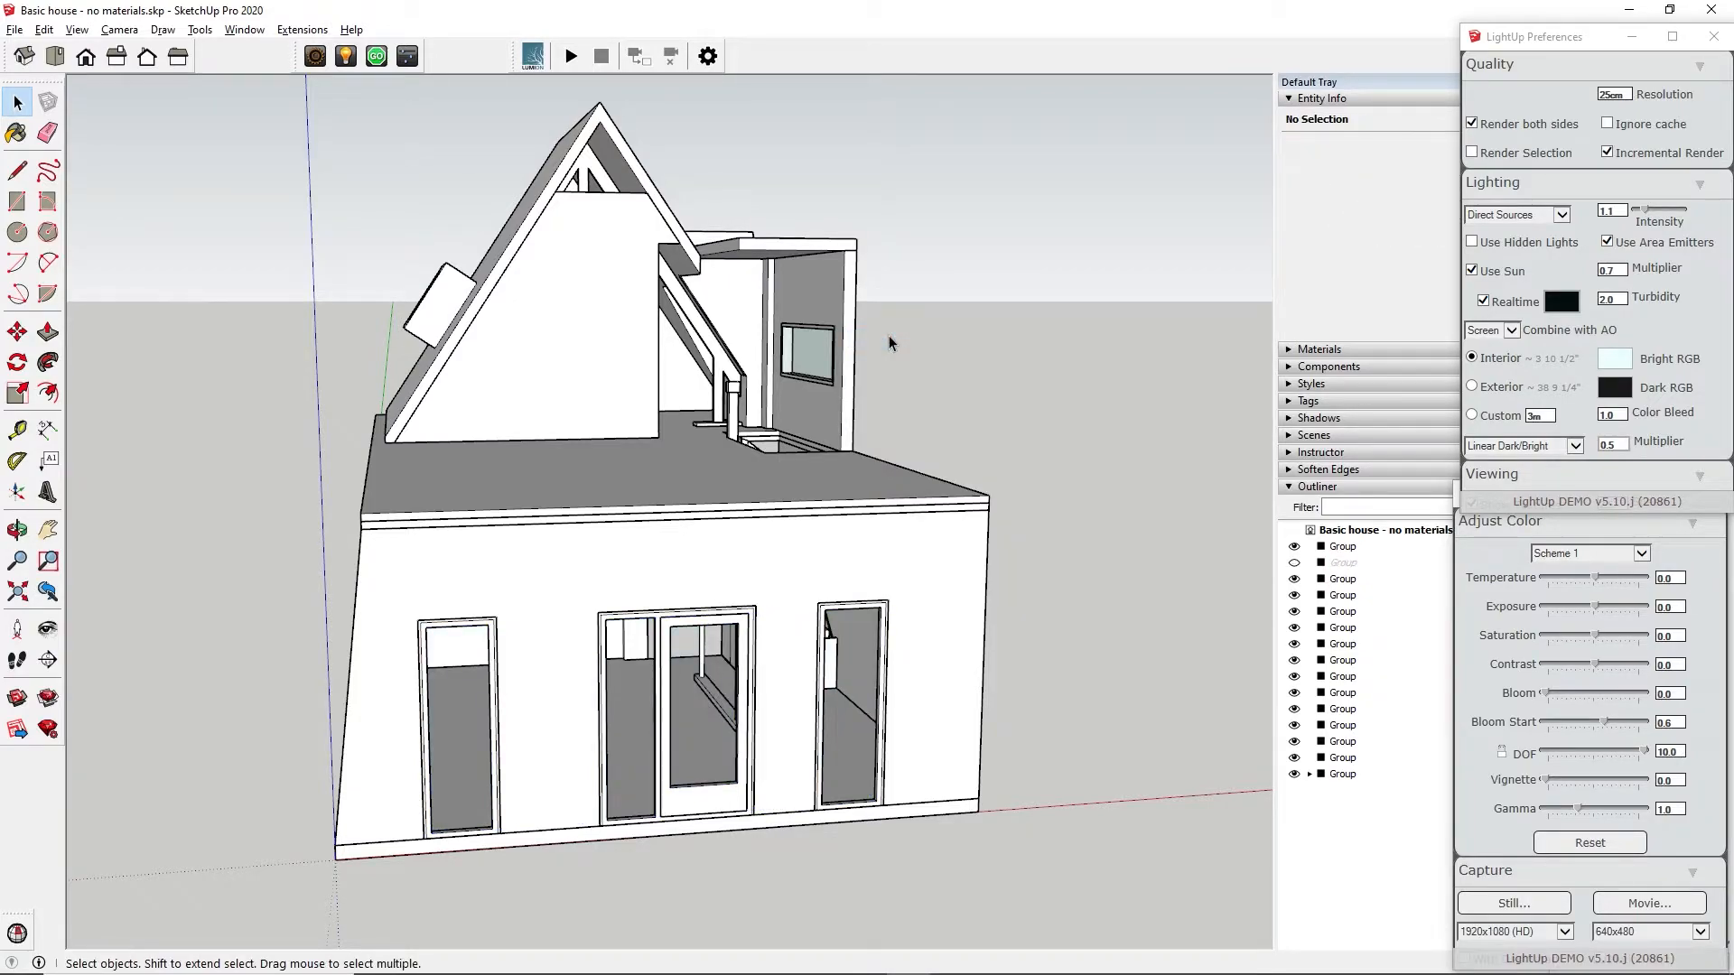
Render the house's lighting with LightUp and move the camera up to the entrance door to inspect the result
{"action": "left_click", "coordinate": [378, 58]}
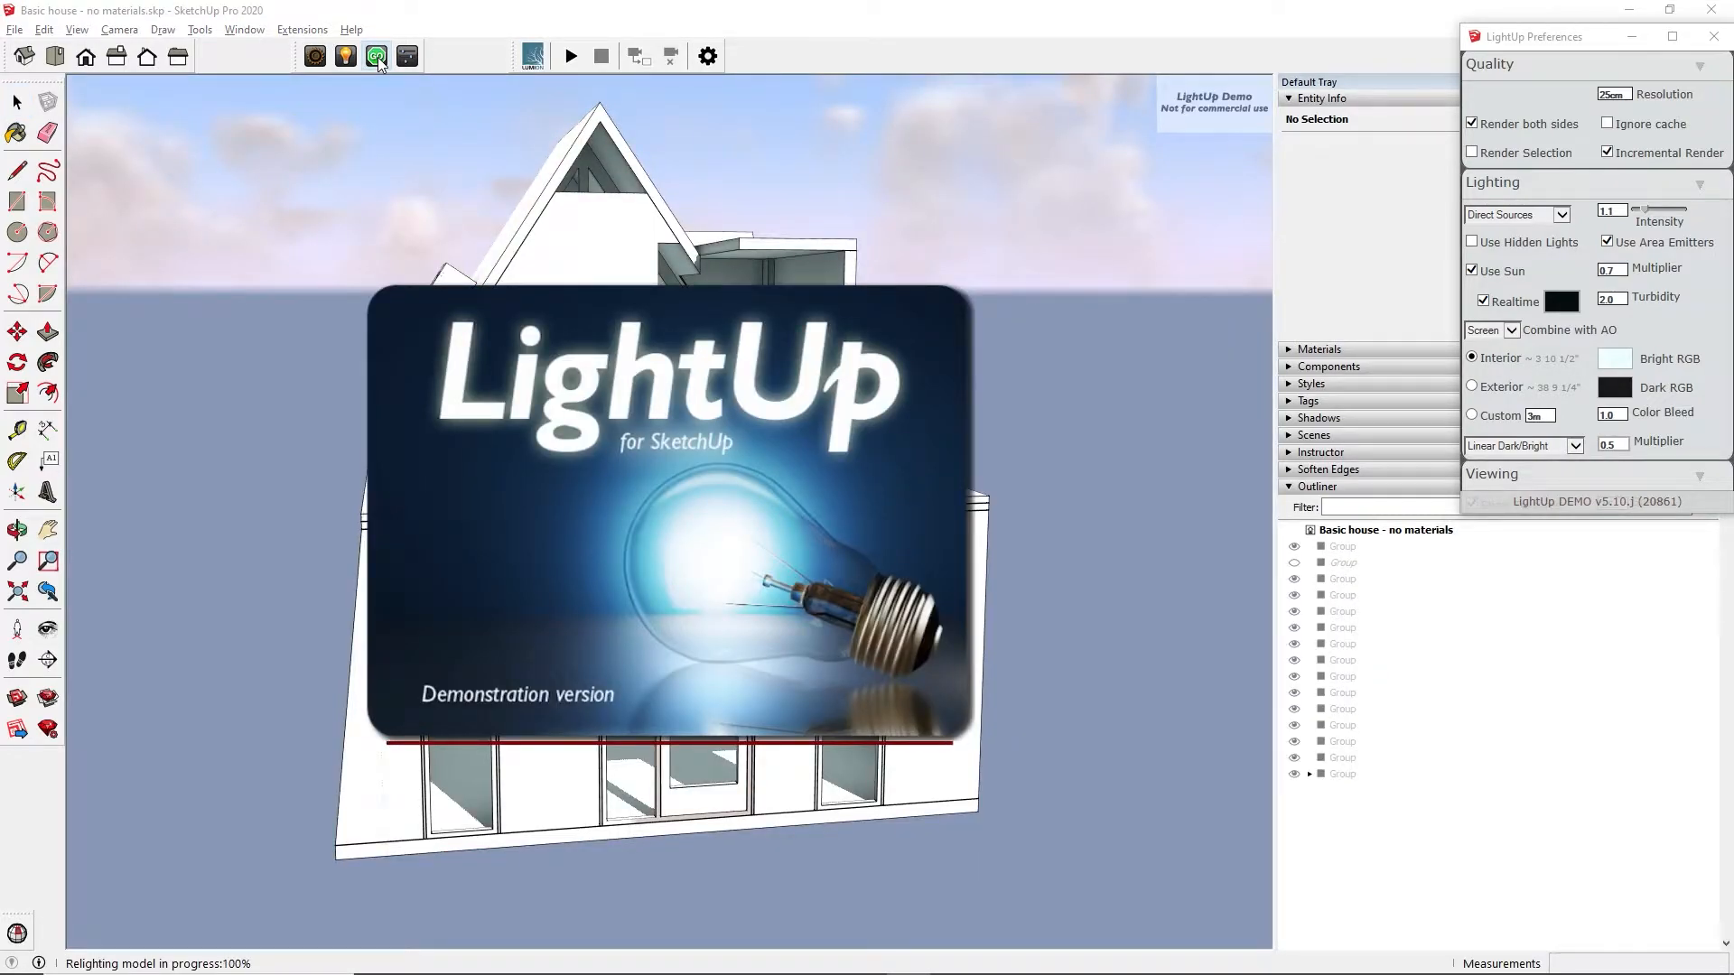
{"action": "key", "text": "w"}
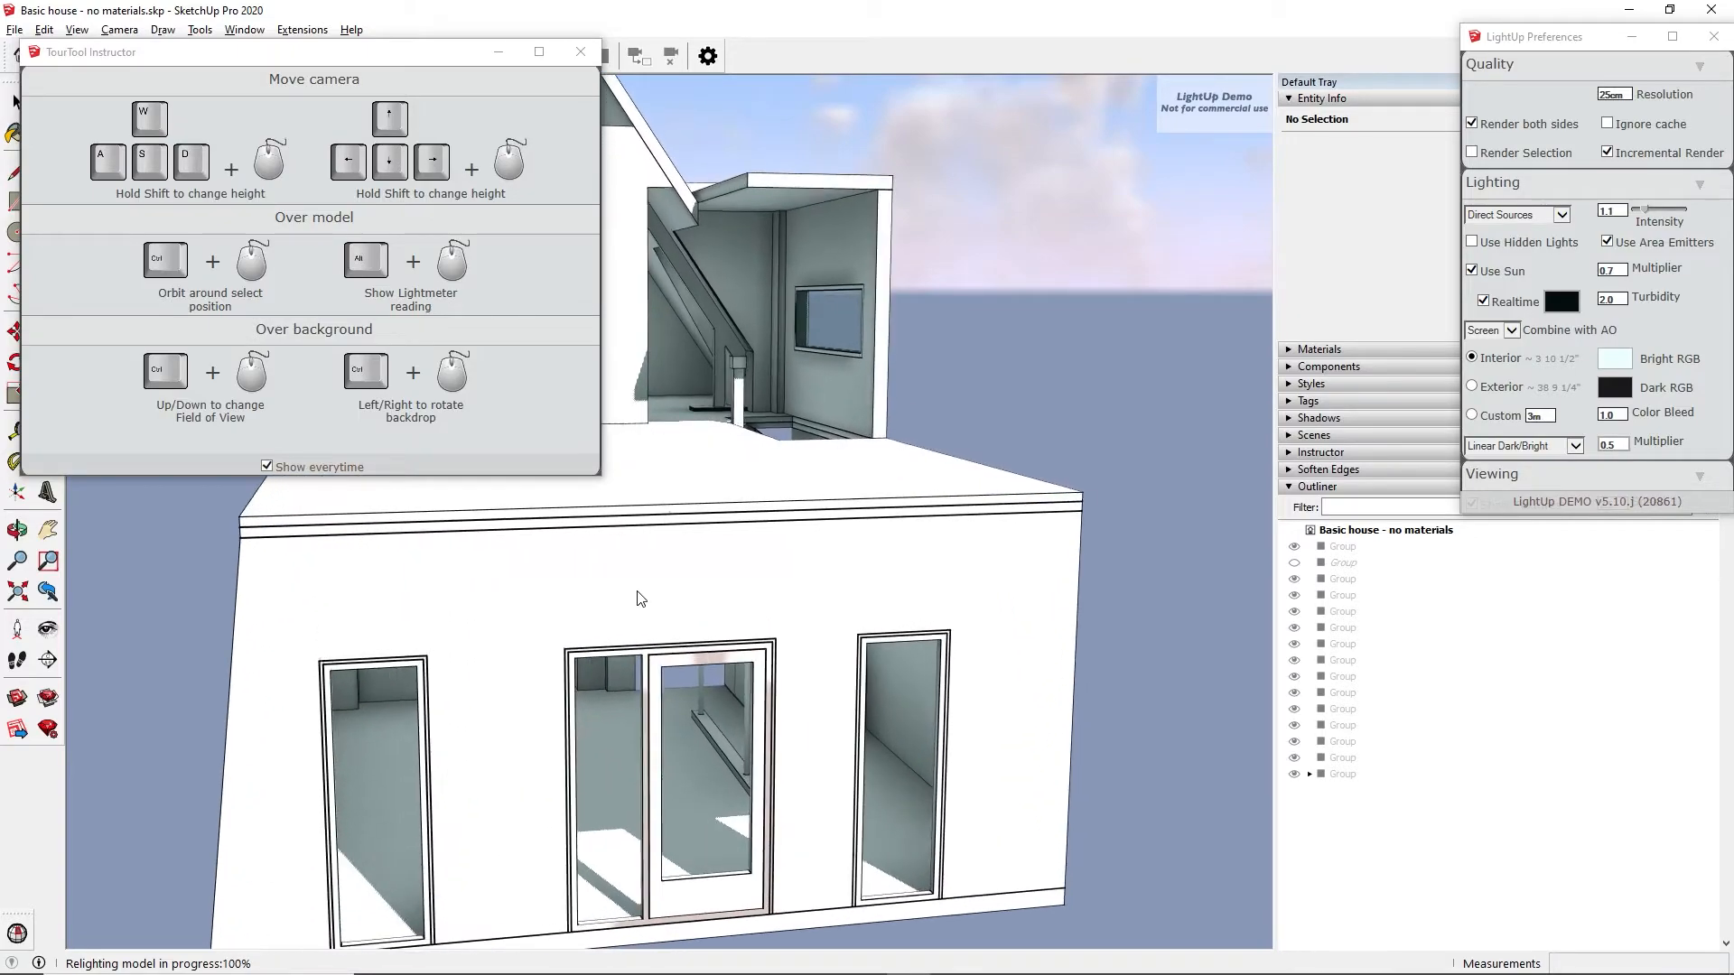
{"action": "key", "text": "w"}
{"action": "middle_click_drag", "start_coordinate": [614, 601], "coordinate": [526, 510]}
{"action": "key", "text": "w"}
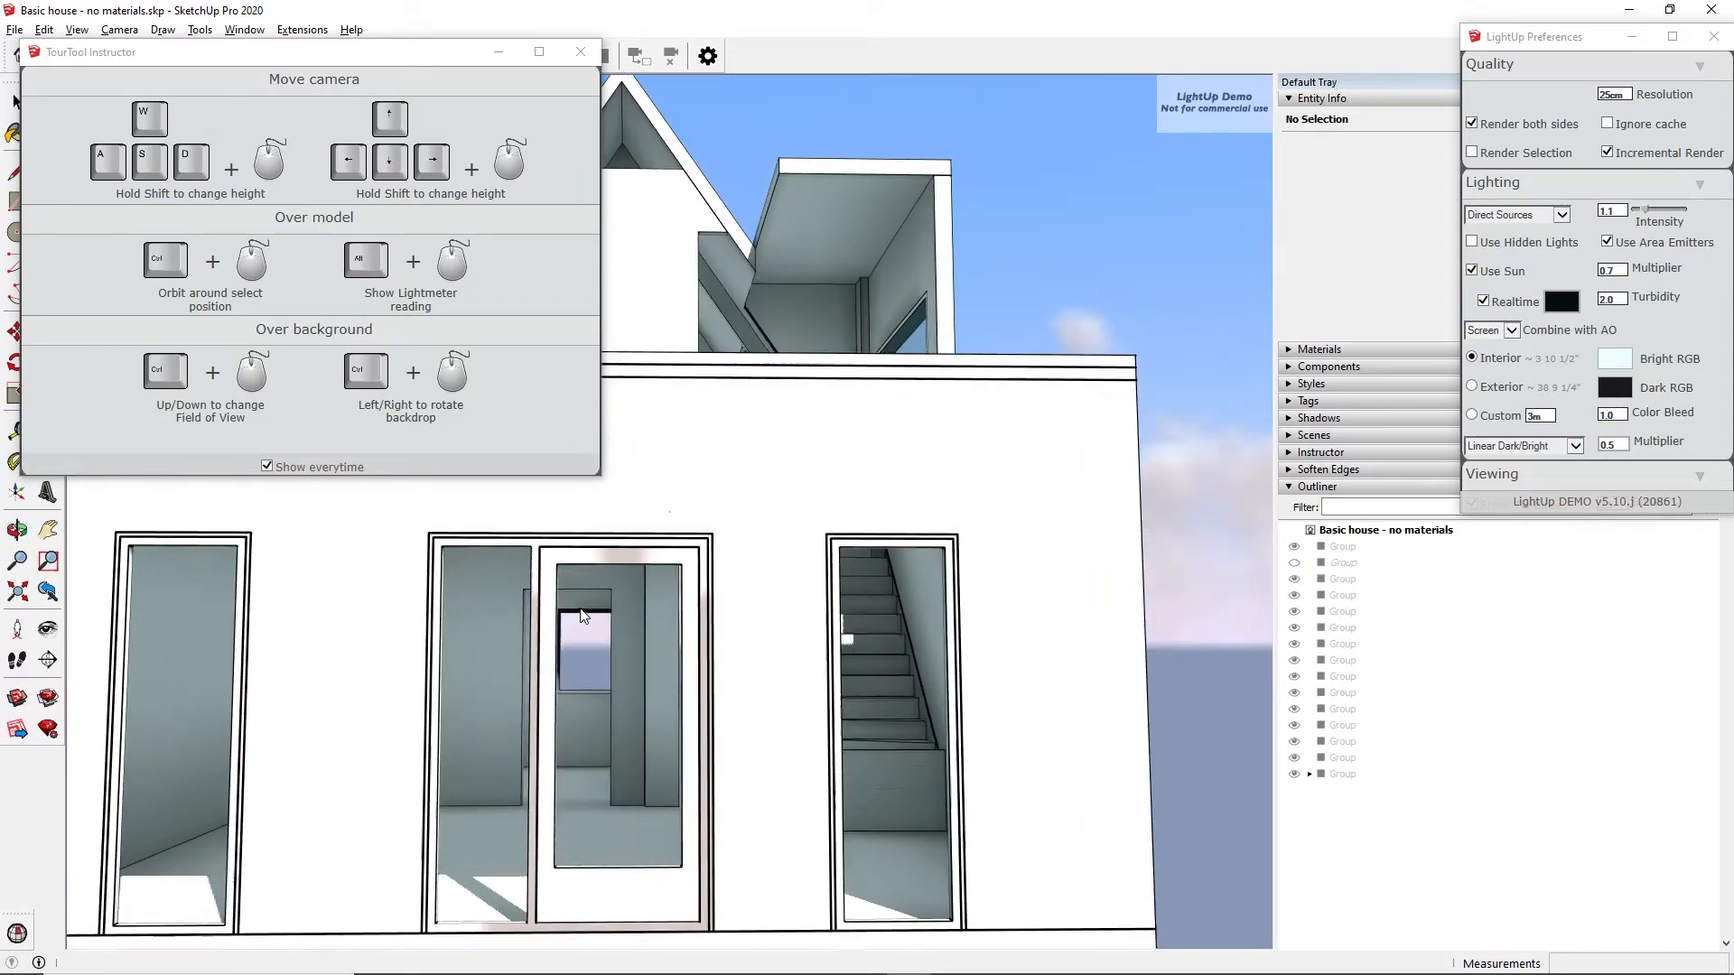
{"action": "key", "text": "w"}
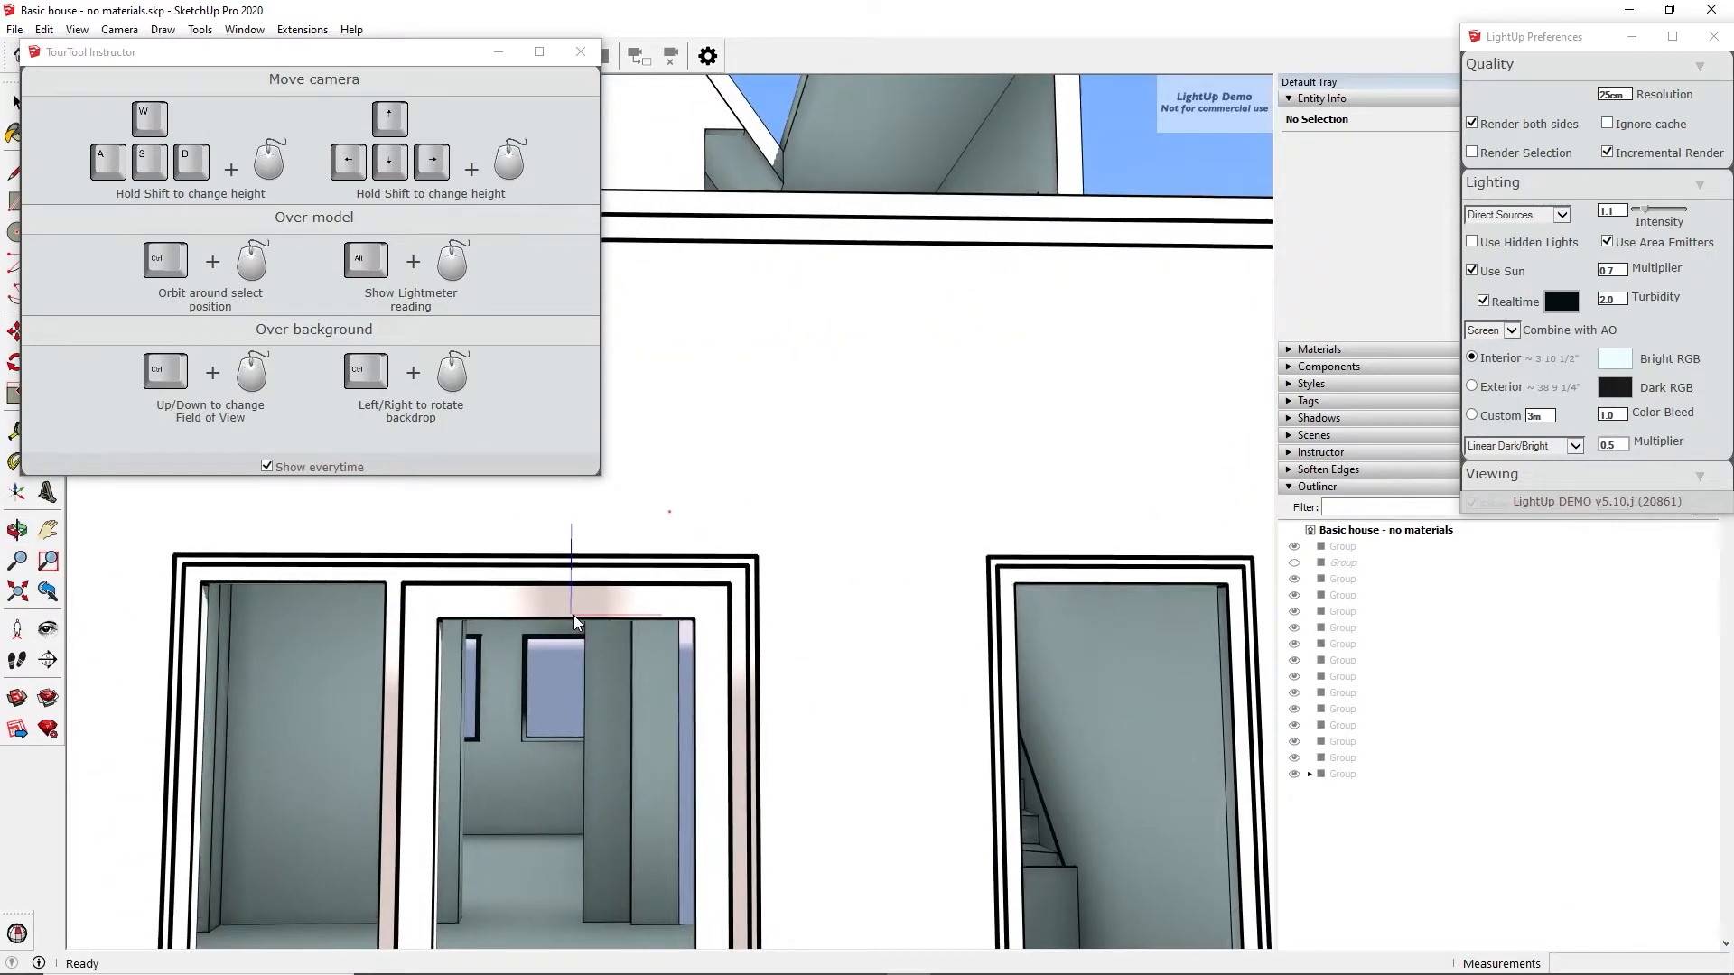
{"action": "key", "text": "w"}
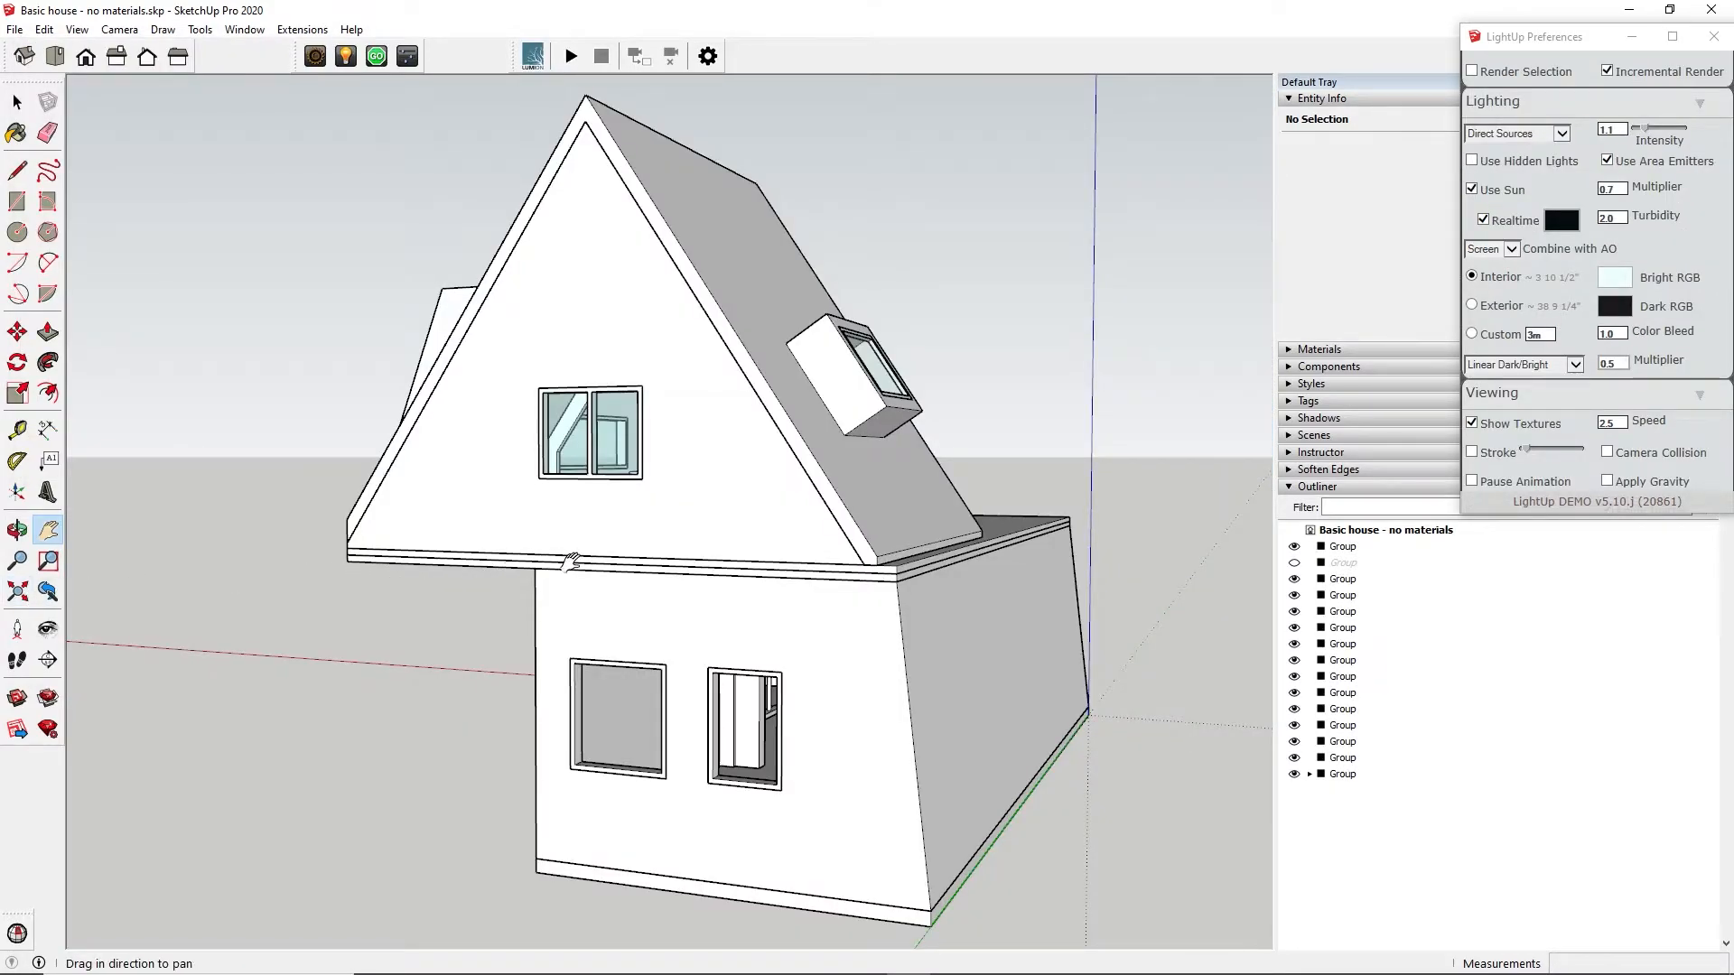
Relight the house with LightUp and adjust the sun's time of day in the shadow settings
{"action": "middle_click_drag", "start_coordinate": [572, 573], "coordinate": [987, 523]}
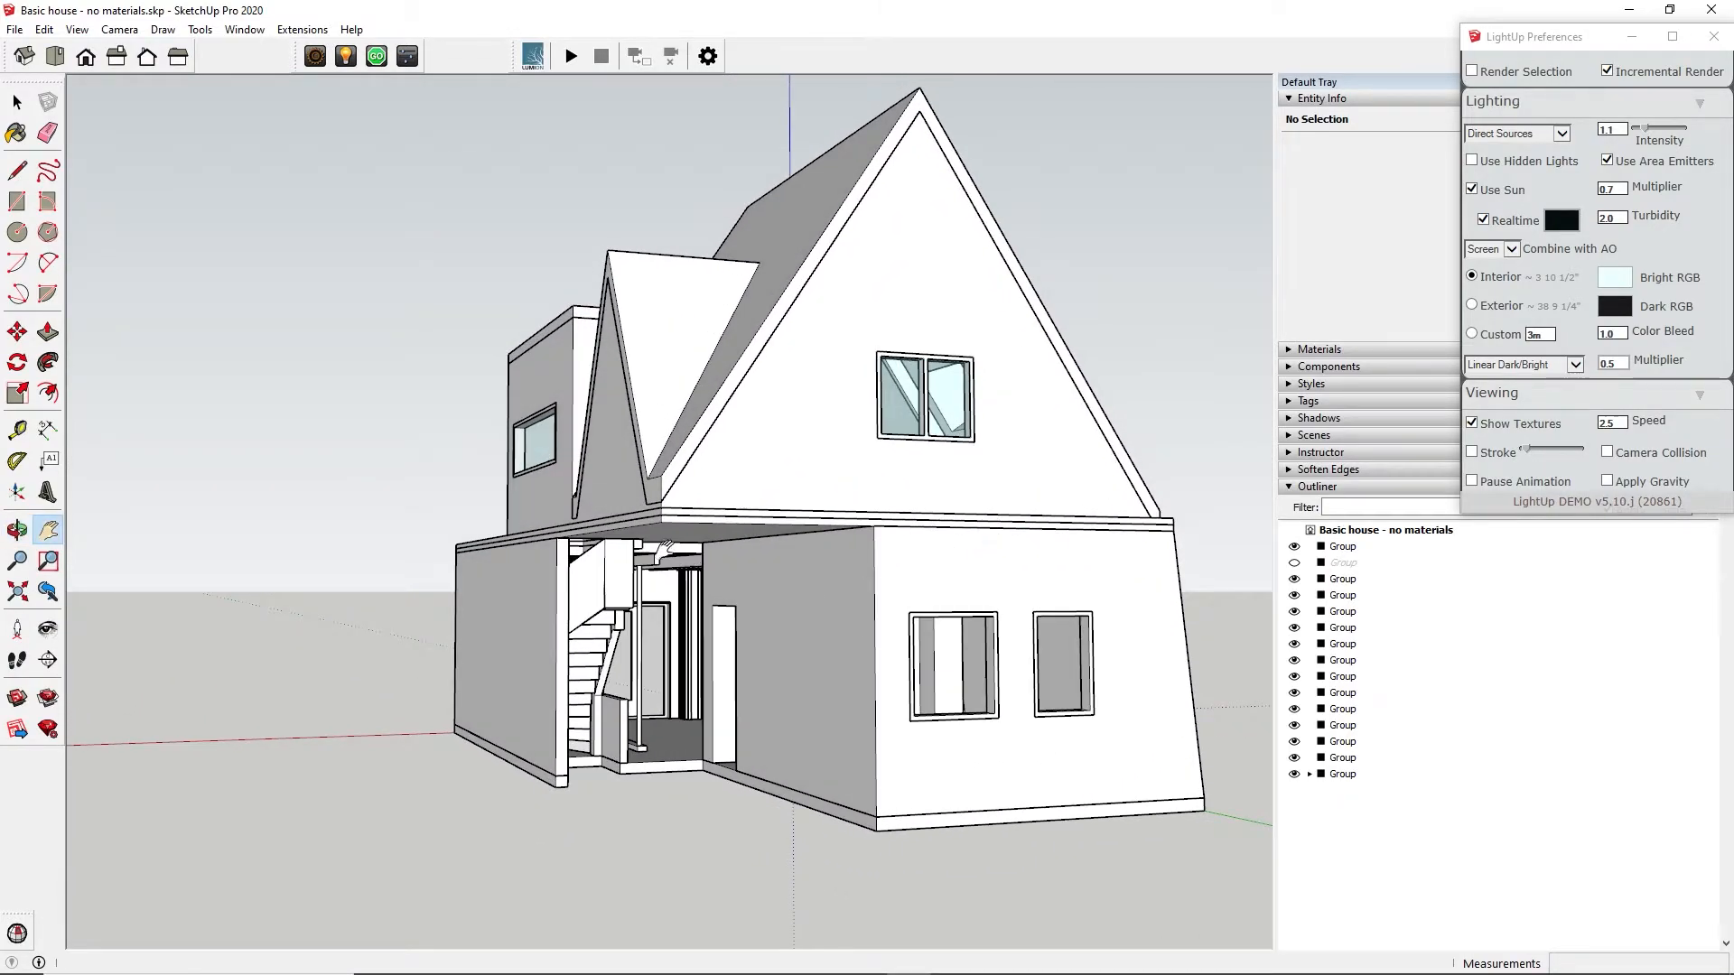
{"action": "left_click", "coordinate": [377, 57]}
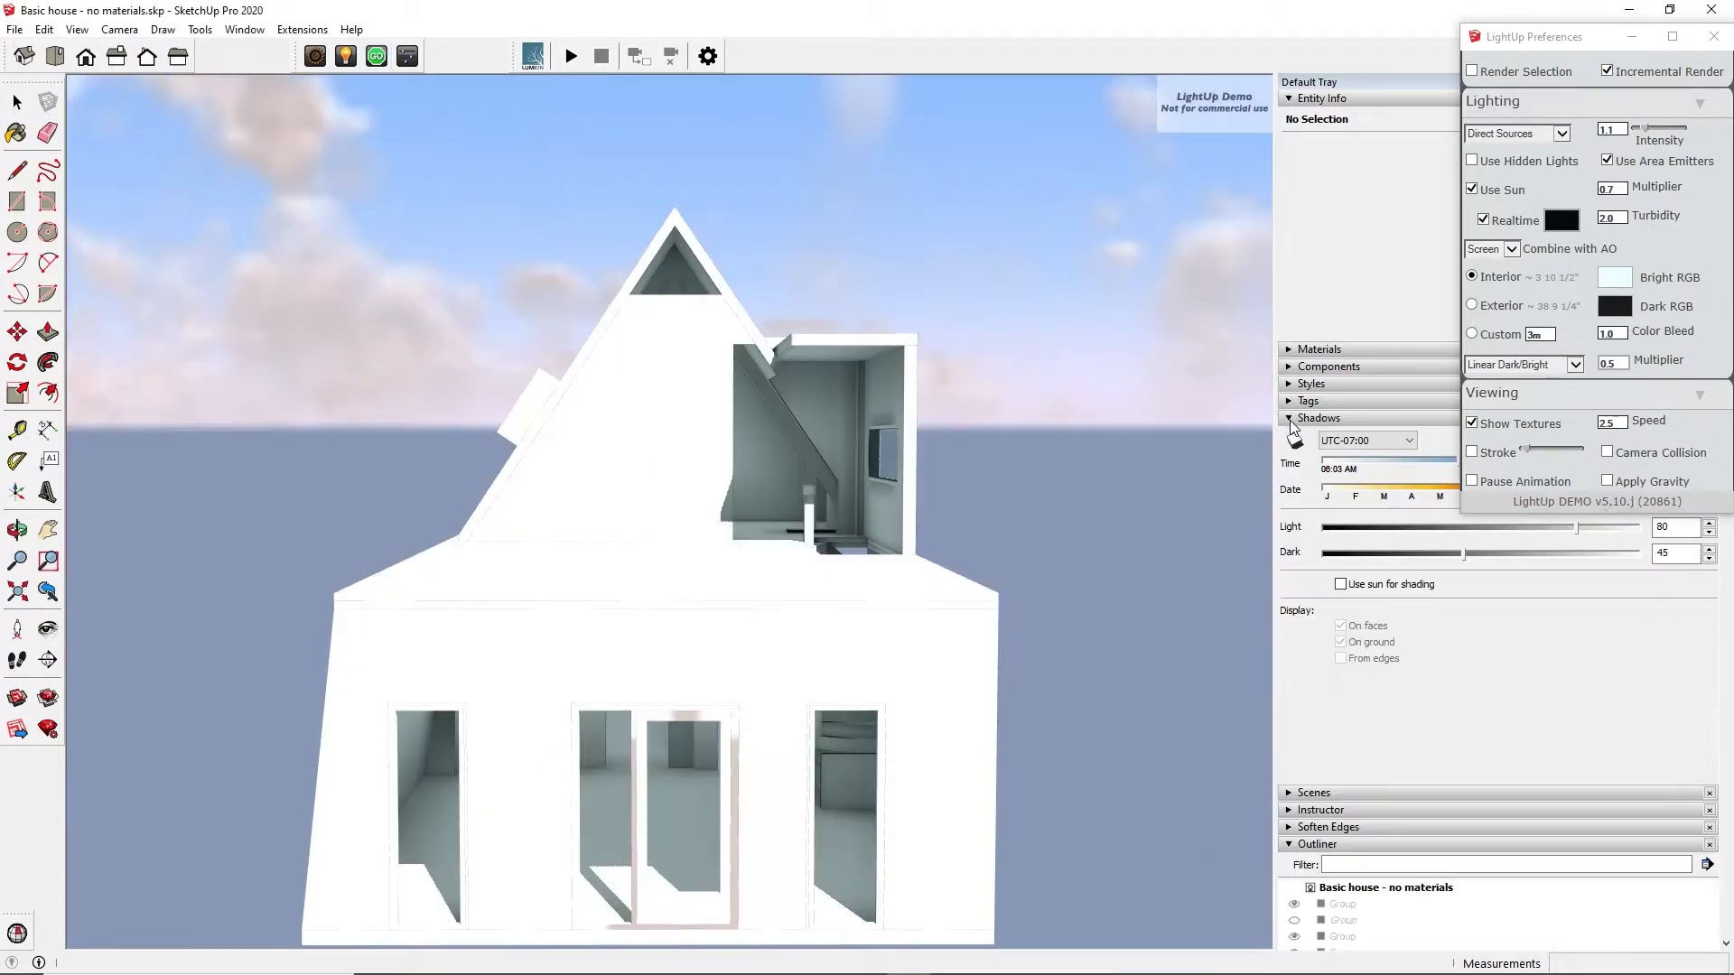
{"action": "left_click_drag", "start_coordinate": [1464, 468], "coordinate": [1507, 466]}
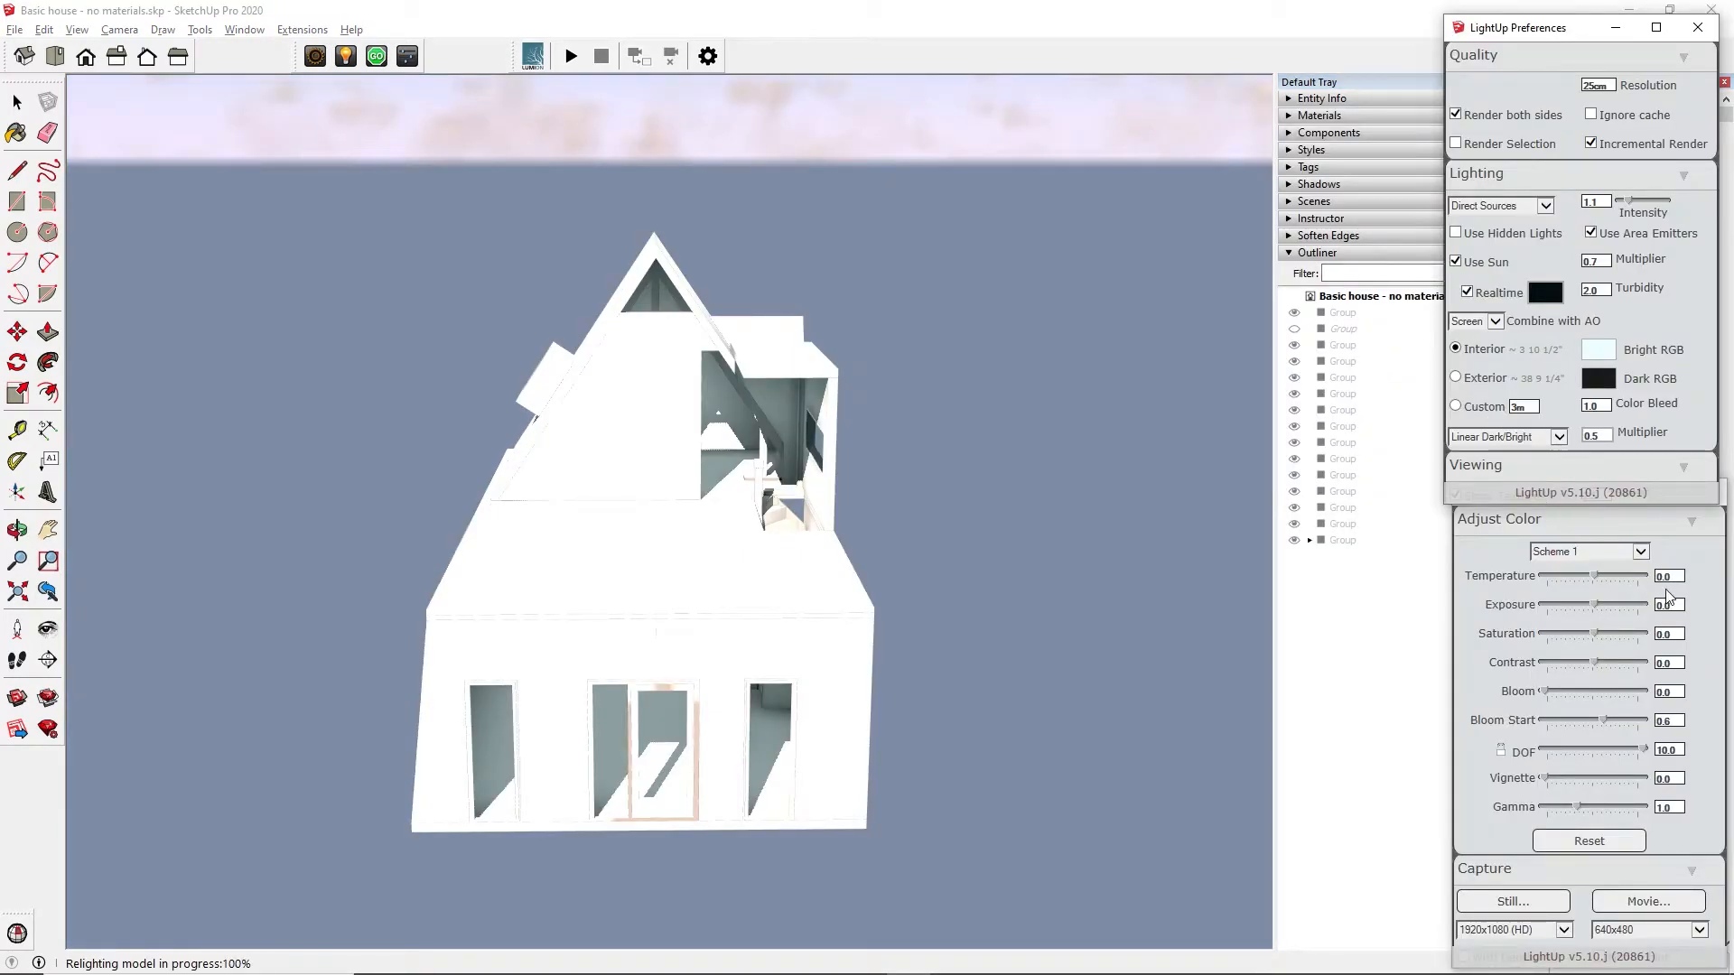
Export the LightUp lightmapped model and textures as "Basic house - Lightmapped - standard settings" in the Exports subfolder of the same name
{"action": "scroll", "coordinate": [1695, 612], "scroll_direction": "down", "scroll_amount": 4}
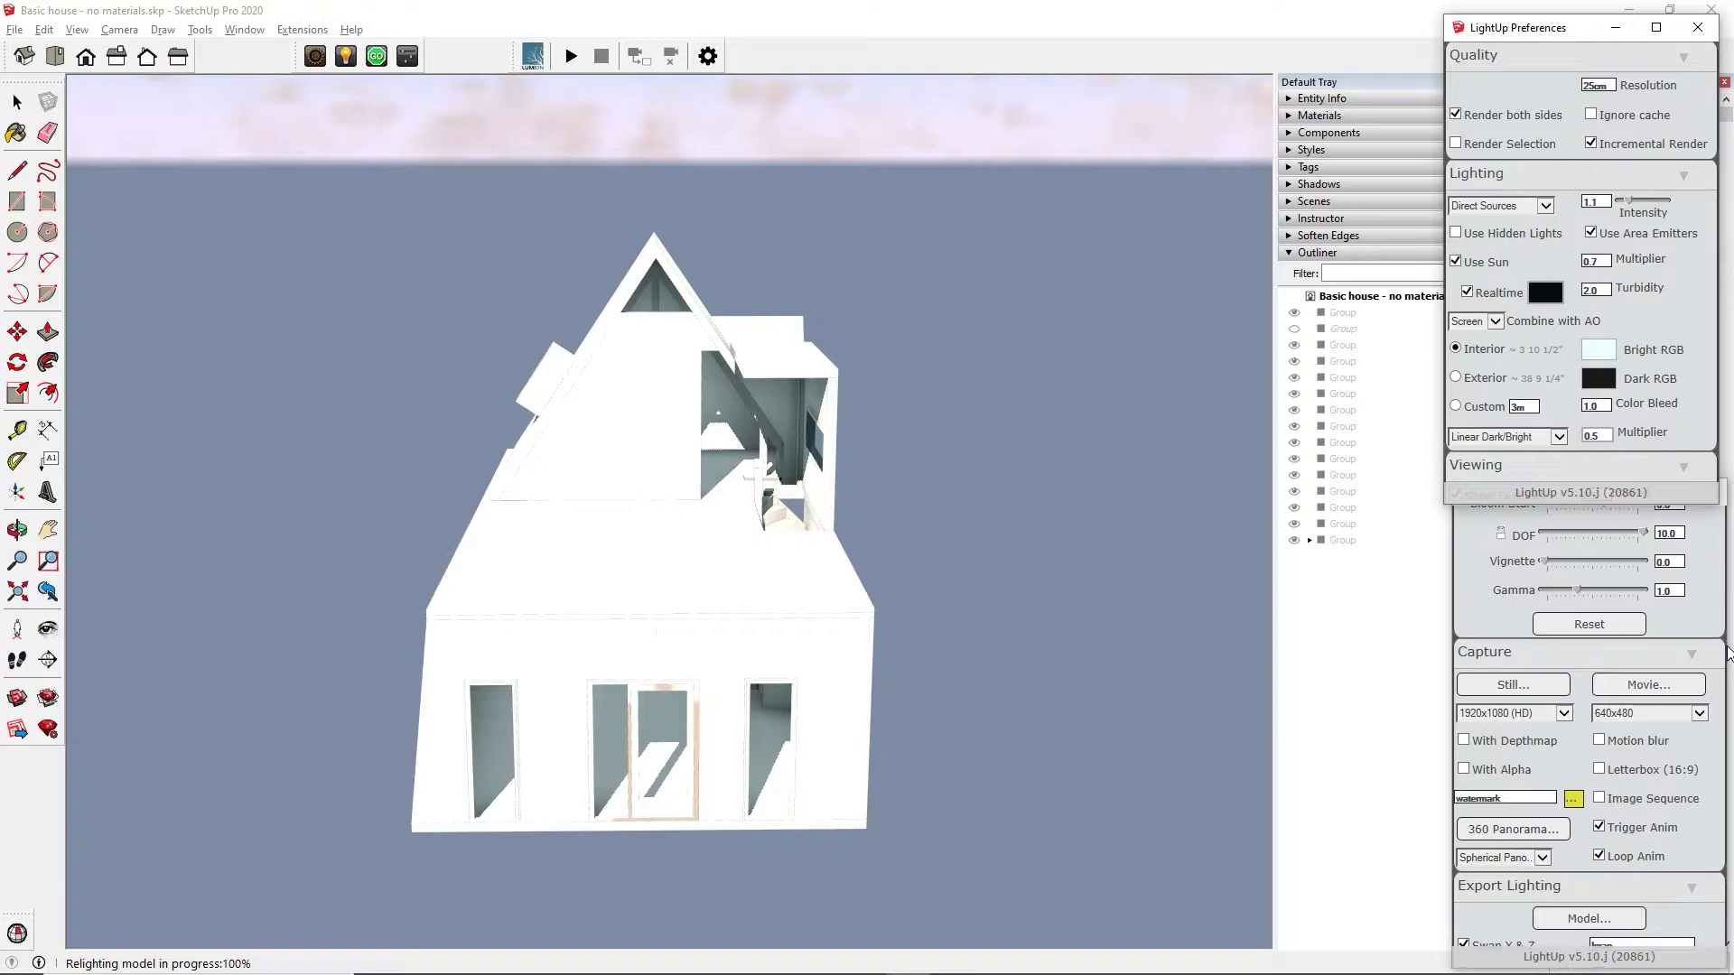
{"action": "scroll", "coordinate": [1626, 804], "scroll_direction": "down", "scroll_amount": 1}
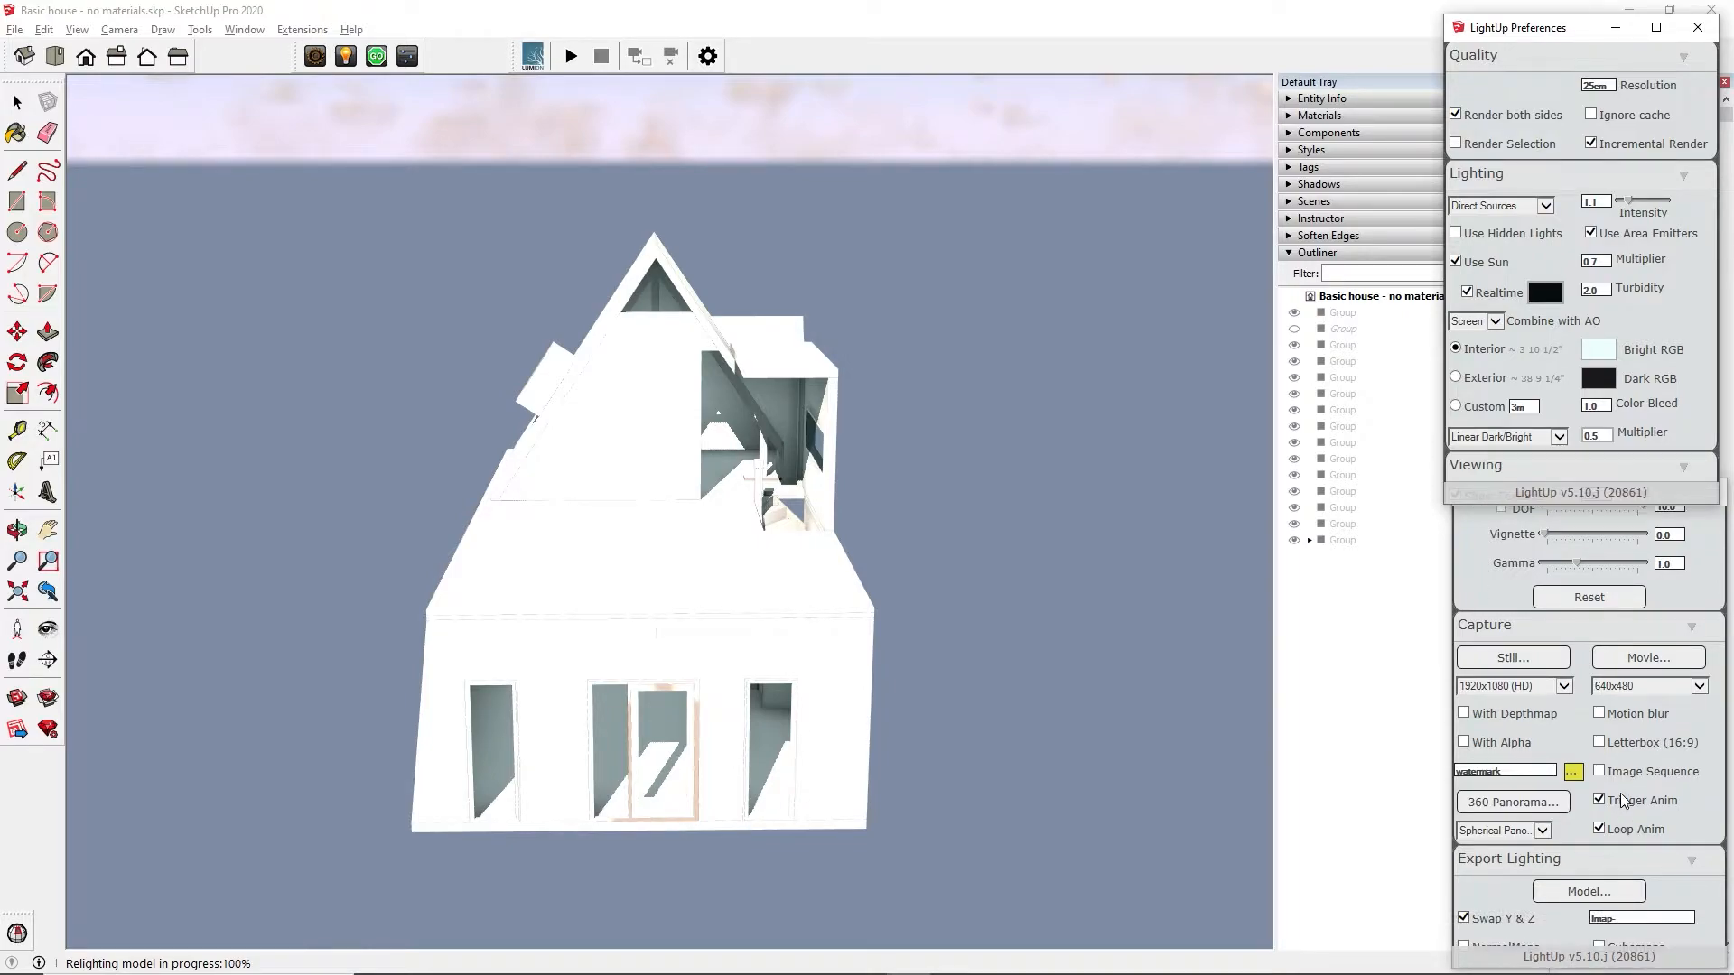
{"action": "scroll", "coordinate": [1644, 890], "scroll_direction": "down", "scroll_amount": 3}
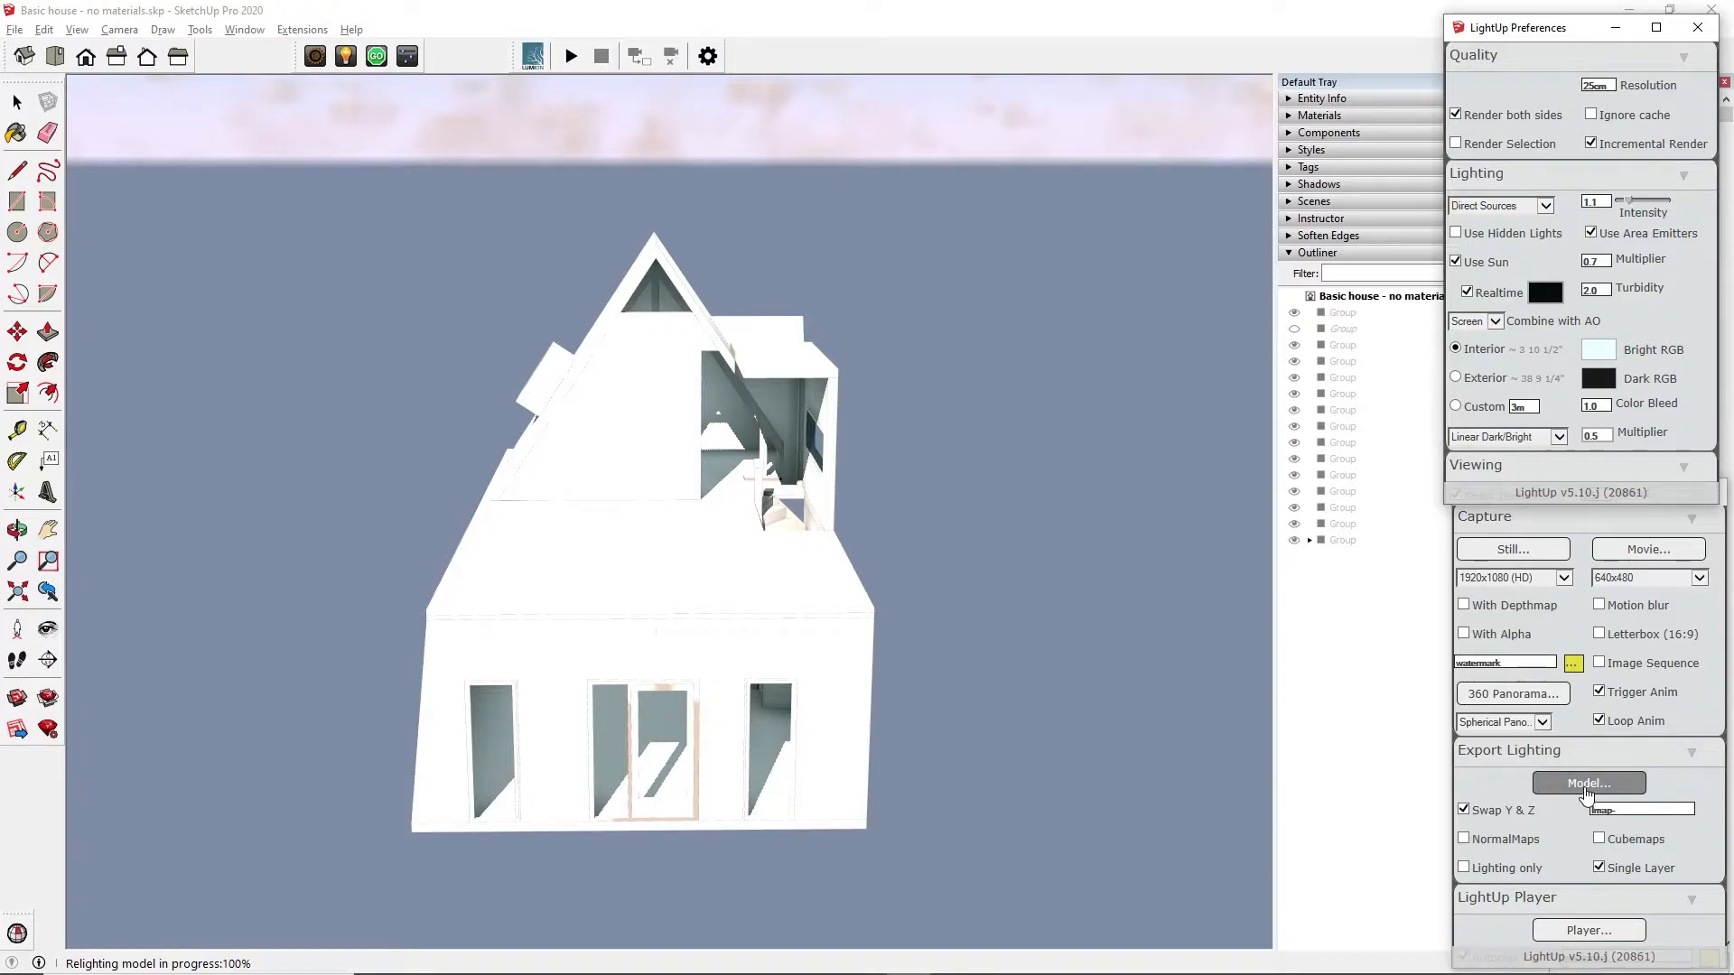
{"action": "left_click", "coordinate": [1586, 784]}
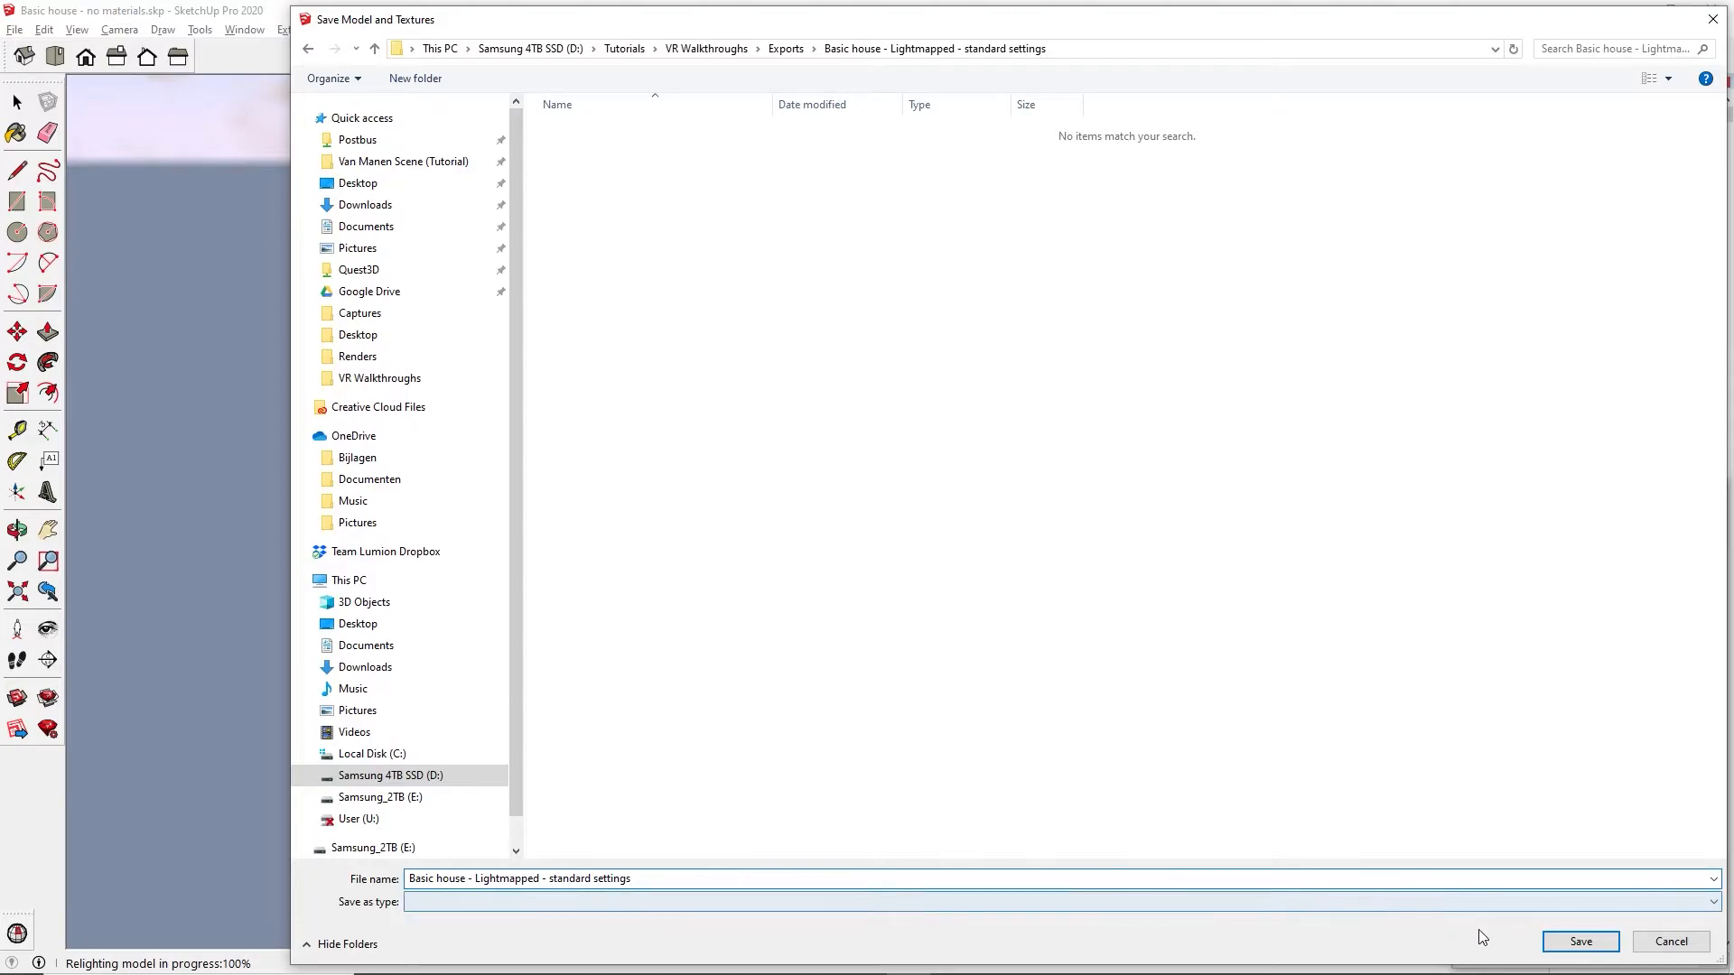
{"action": "left_click", "coordinate": [1573, 941]}
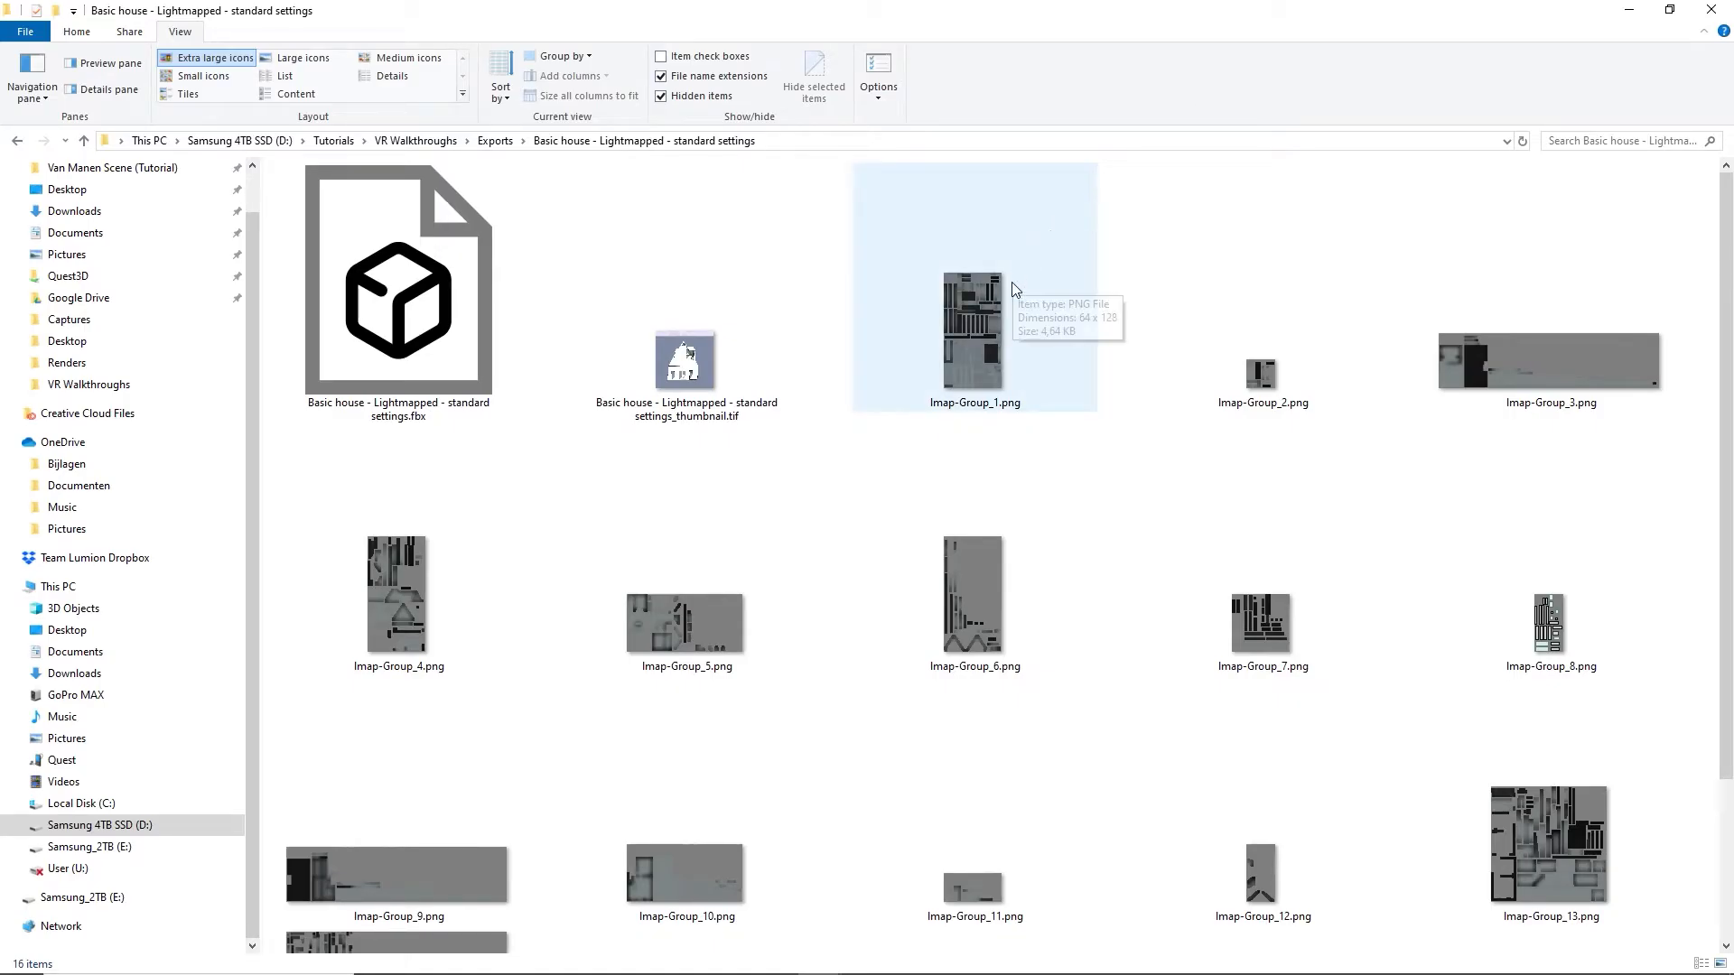
List the exported lightmap files in Details view with a narrowed Dimensions column directly after the file names
{"action": "scroll", "coordinate": [1194, 470], "scroll_direction": "down", "scroll_amount": 2}
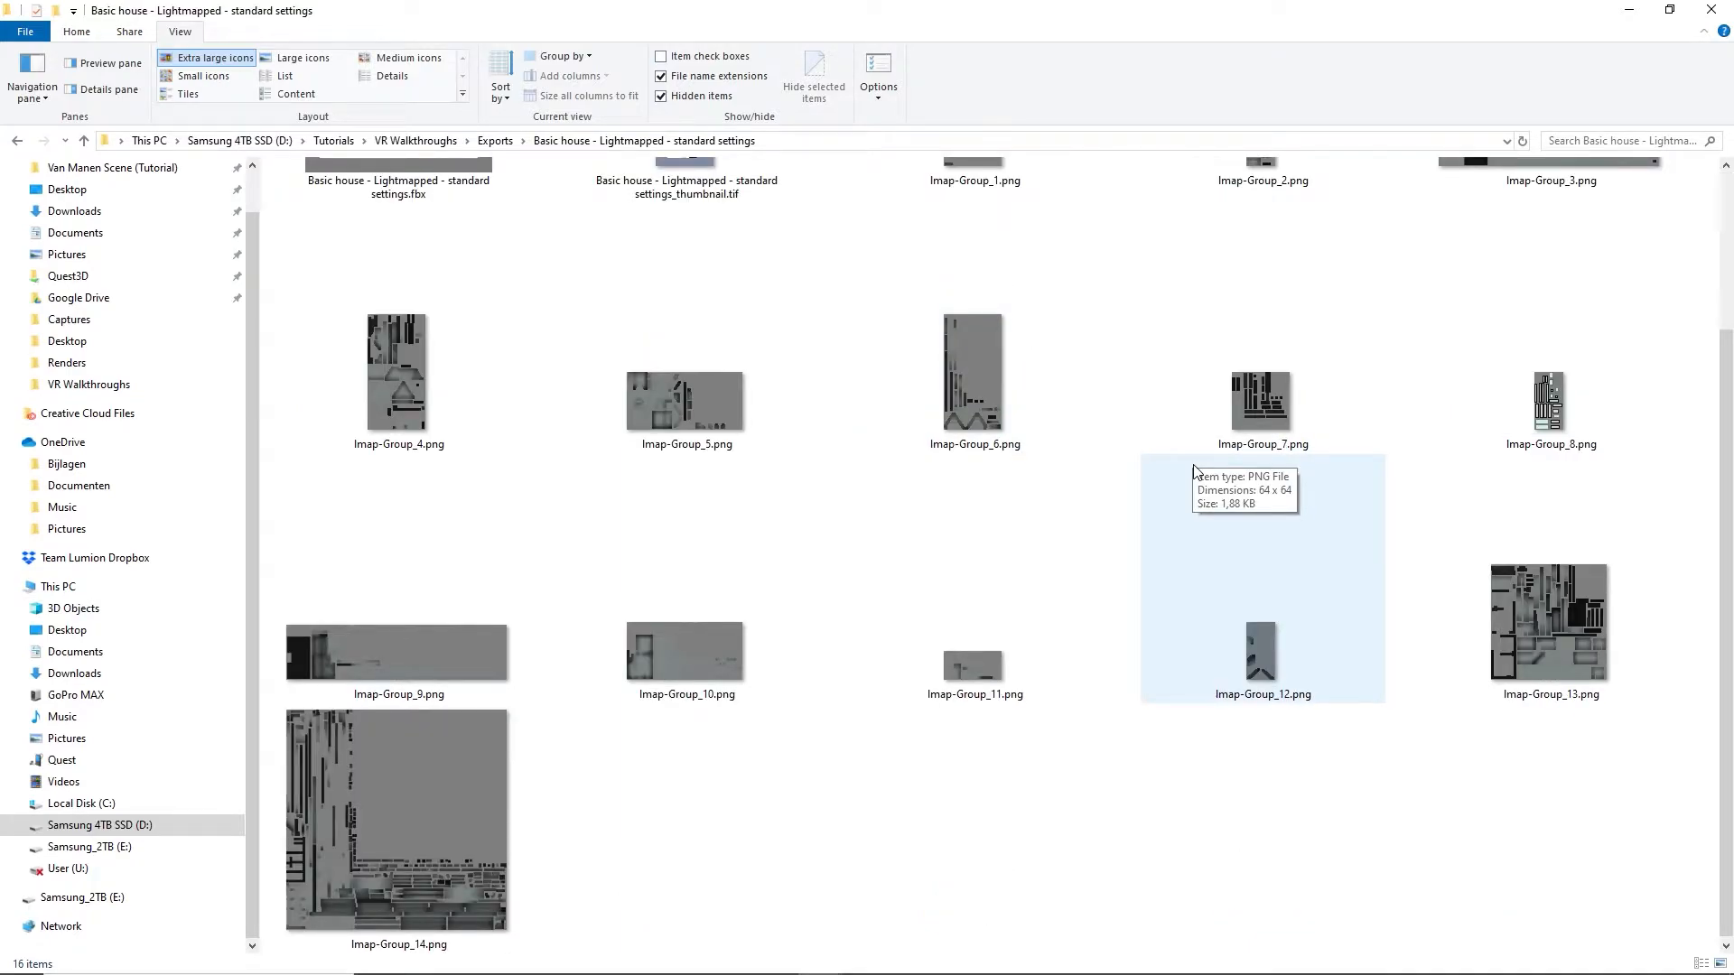
{"action": "scroll", "coordinate": [1194, 469], "scroll_direction": "up", "scroll_amount": 2}
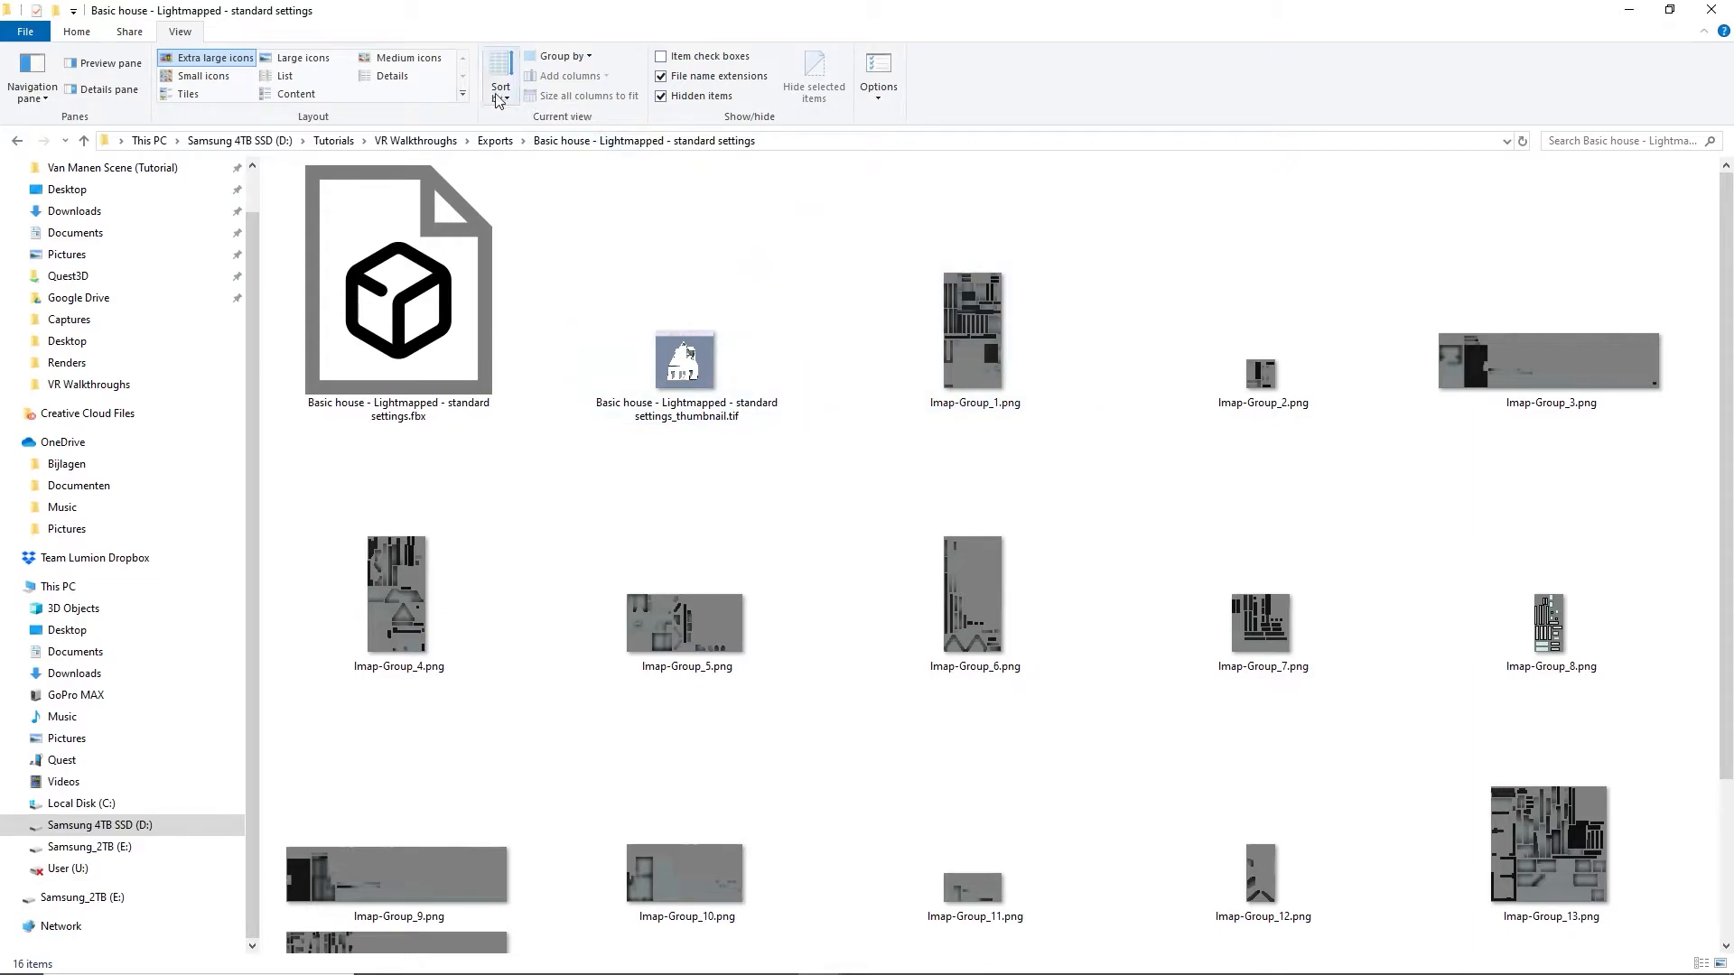
{"action": "left_click", "coordinate": [392, 76]}
{"action": "right_click", "coordinate": [1187, 172]}
{"action": "left_click", "coordinate": [1215, 348]}
{"action": "left_click_drag", "start_coordinate": [1186, 170], "coordinate": [635, 163]}
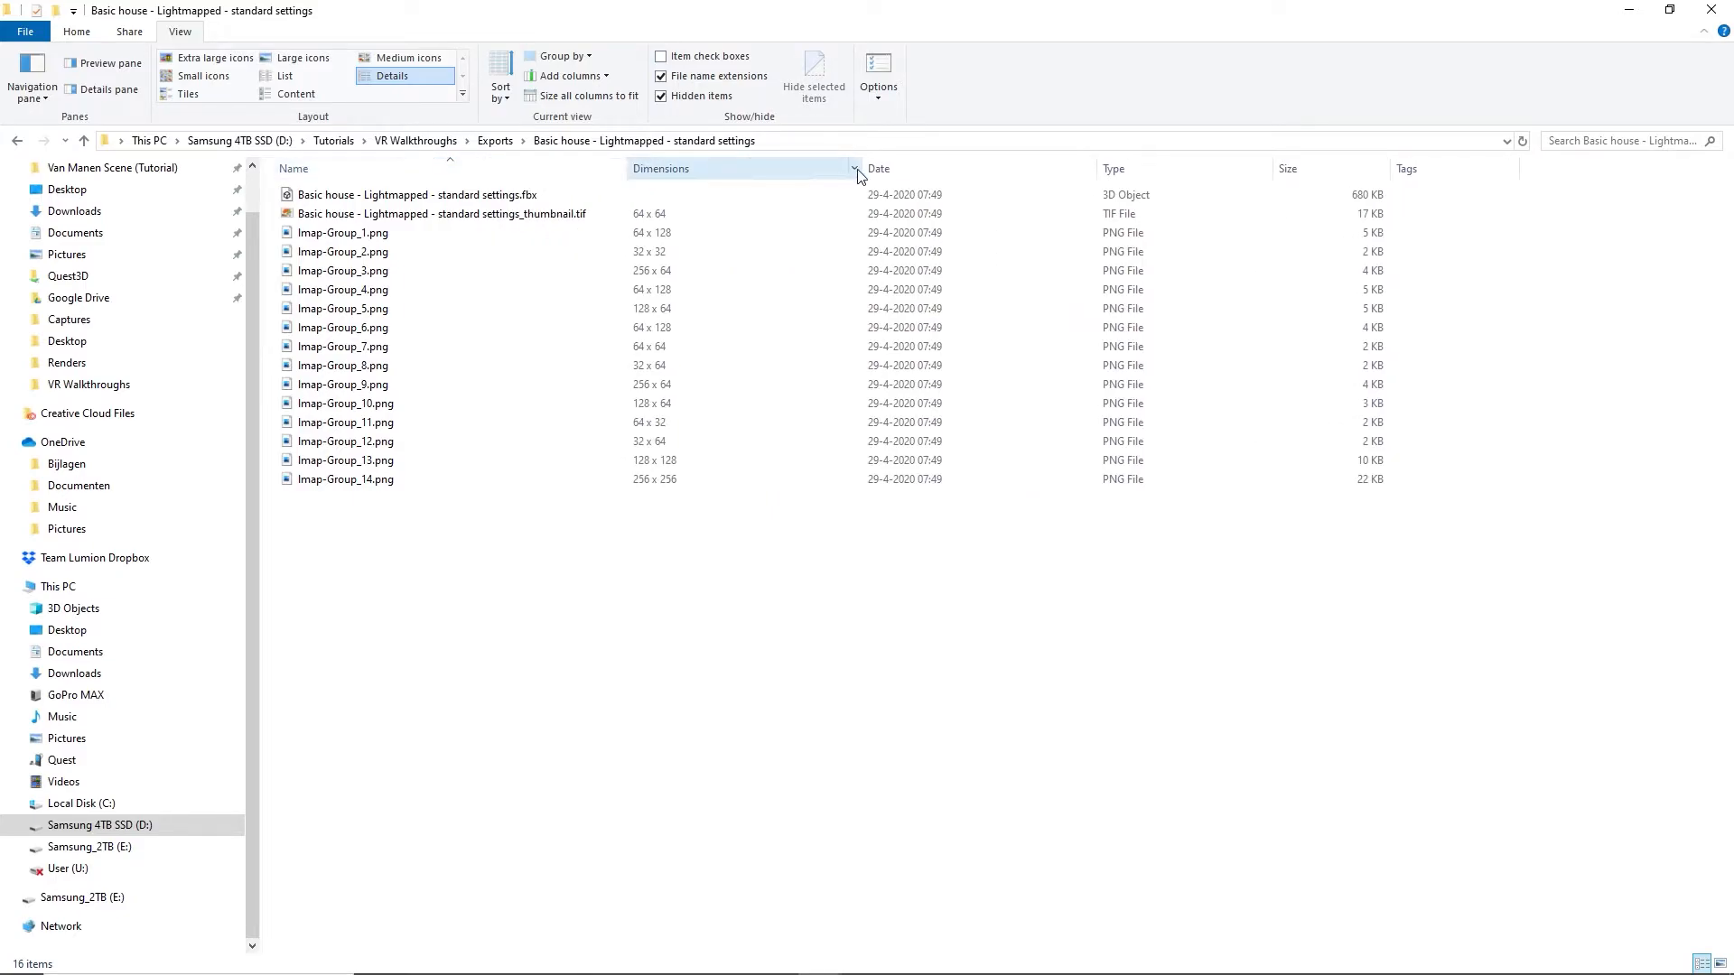
{"action": "left_click_drag", "start_coordinate": [861, 171], "coordinate": [766, 172]}
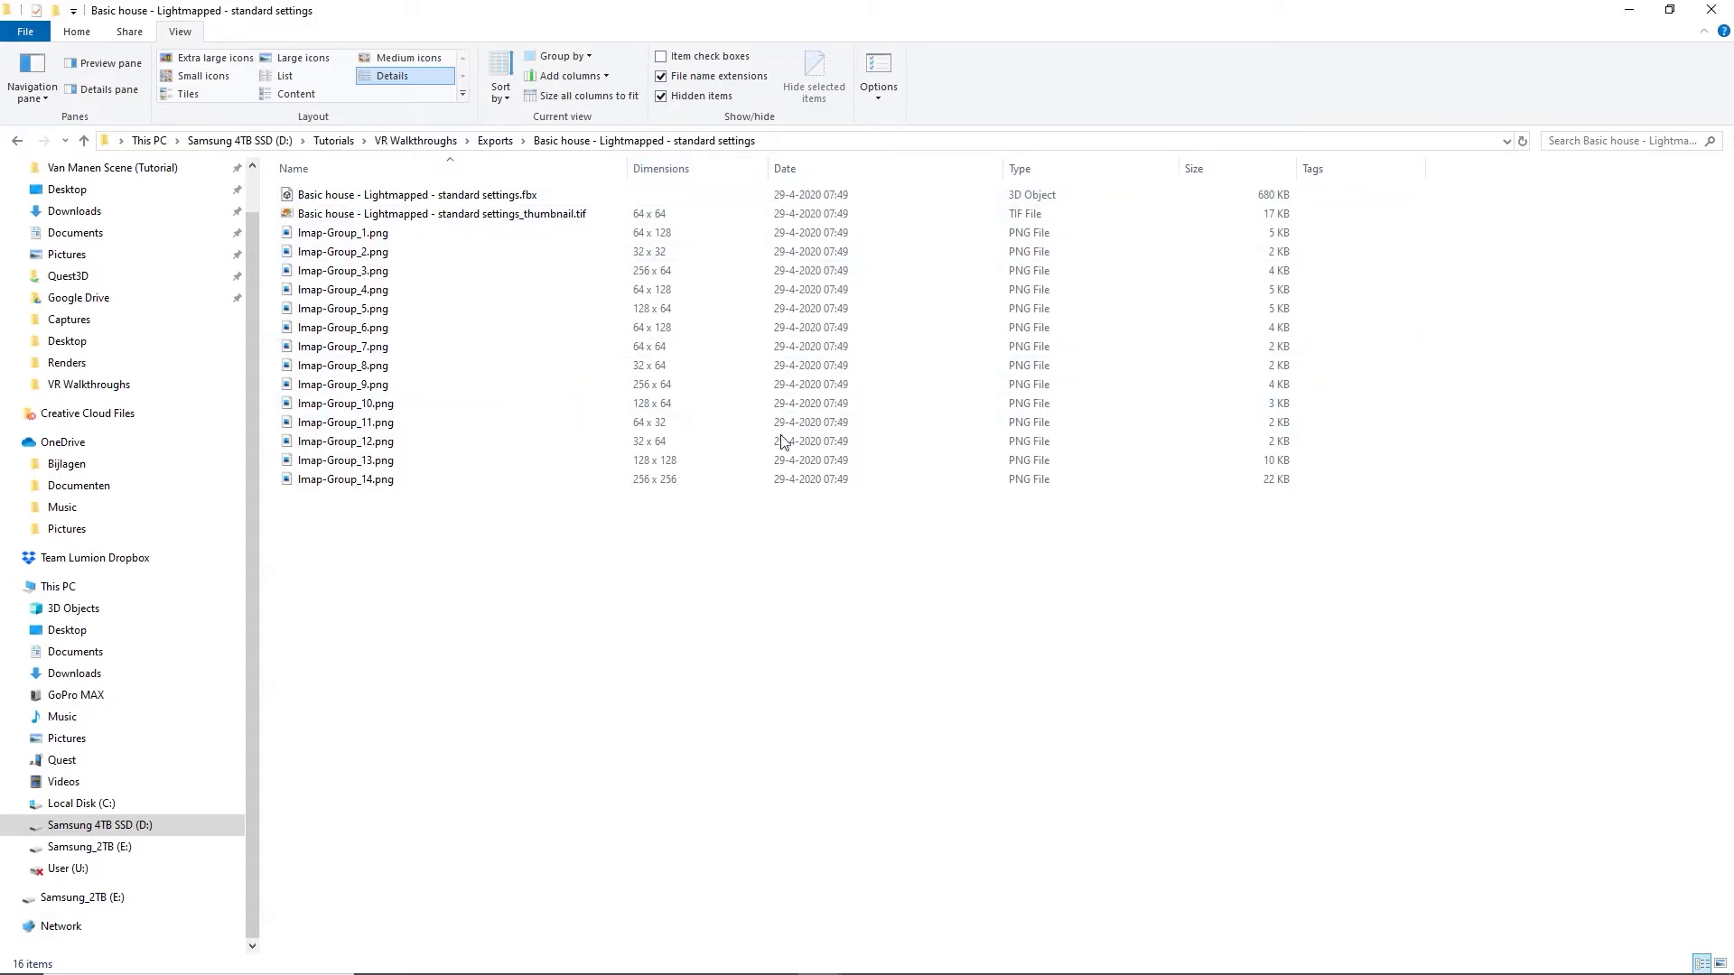
Compress all exported model and lightmap files into "Basic house - Lightmapped - standard settings.zip" in the same folder
{"action": "left_click_drag", "start_coordinate": [386, 545], "coordinate": [318, 199]}
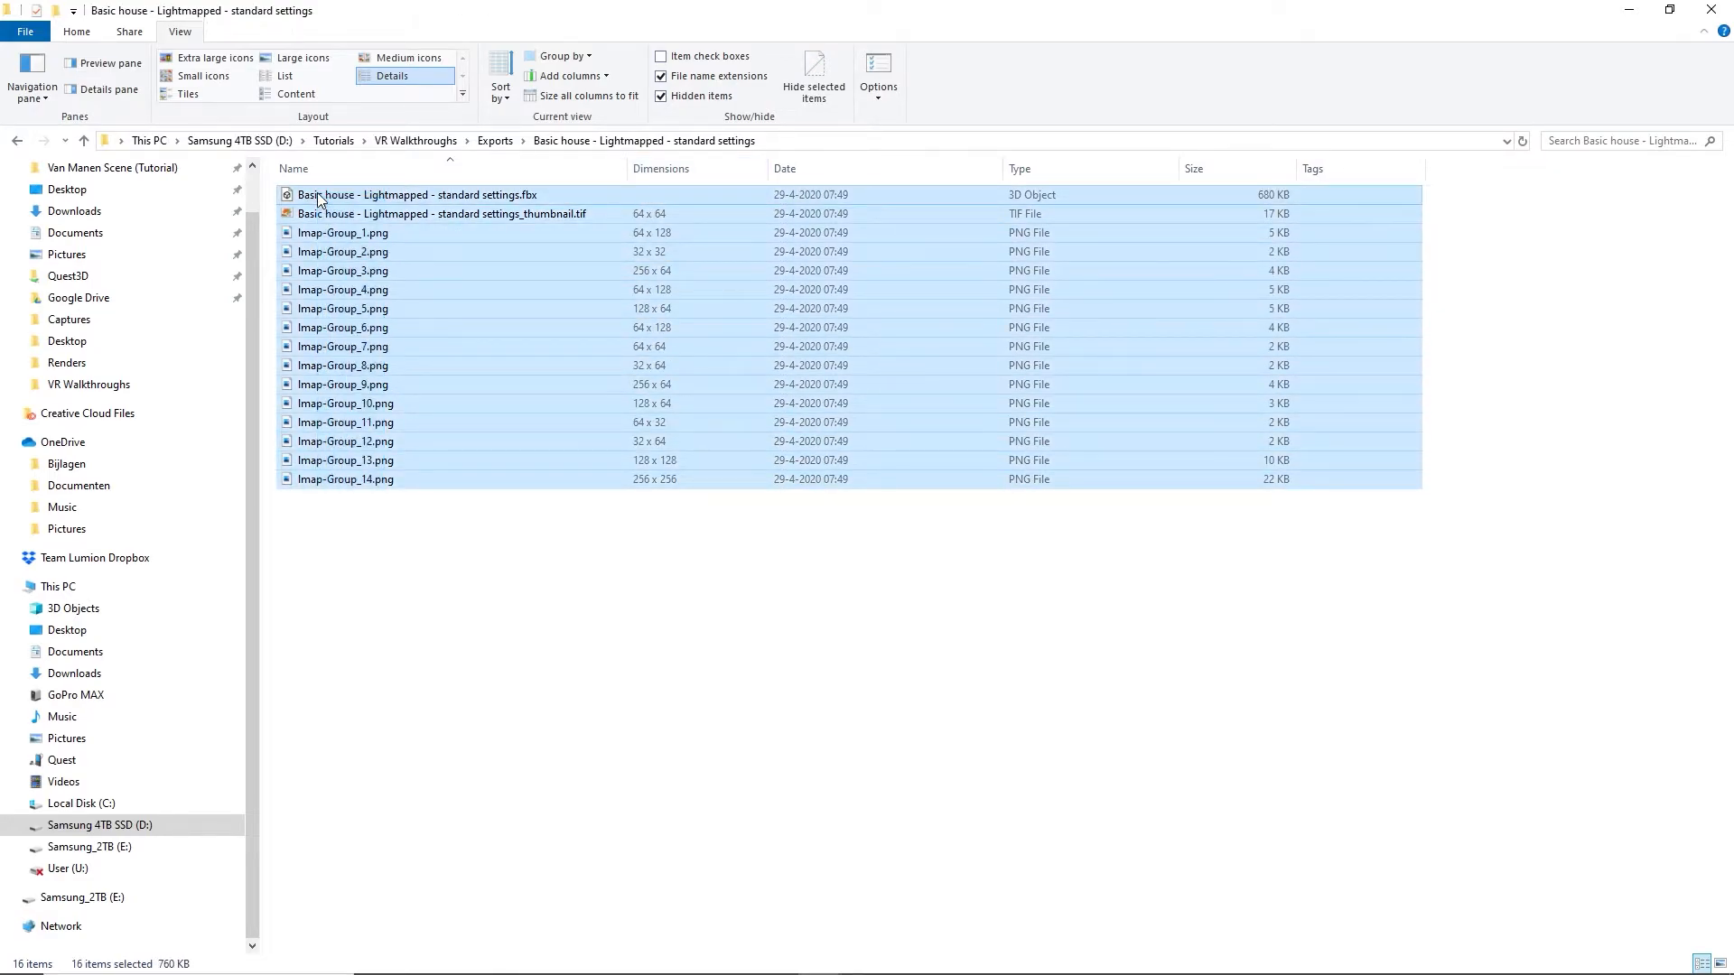
{"action": "right_click", "coordinate": [318, 198]}
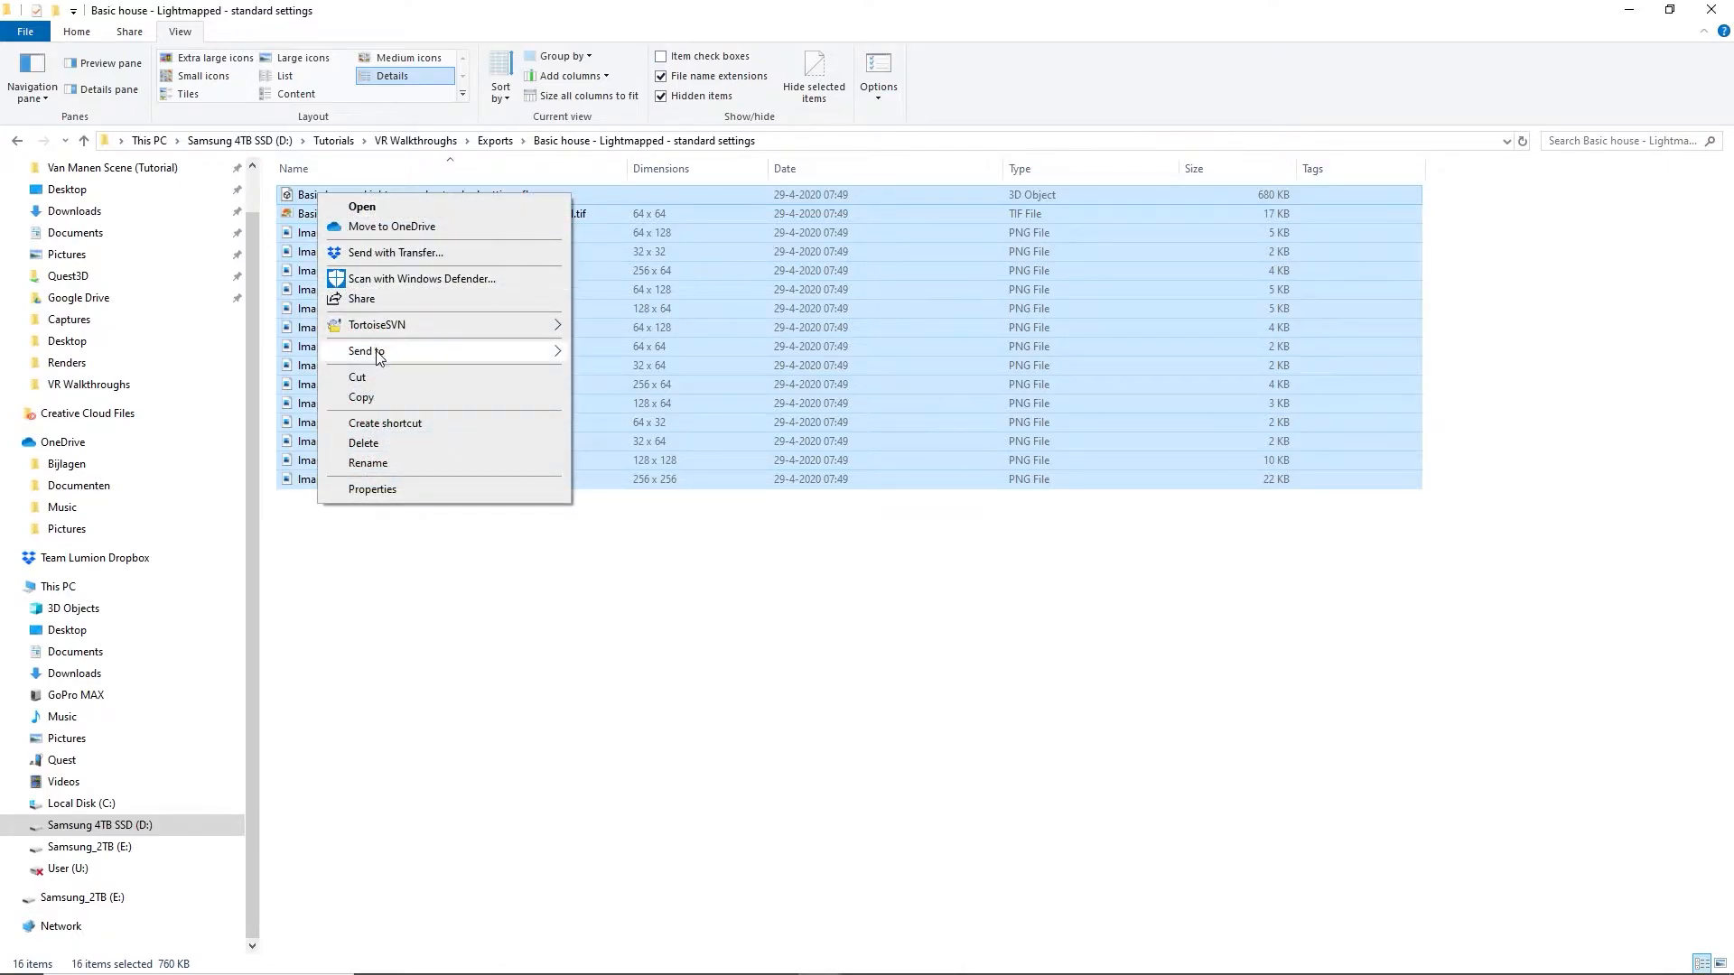
{"action": "mouse_move", "coordinate": [430, 359]}
{"action": "left_click", "coordinate": [605, 374]}
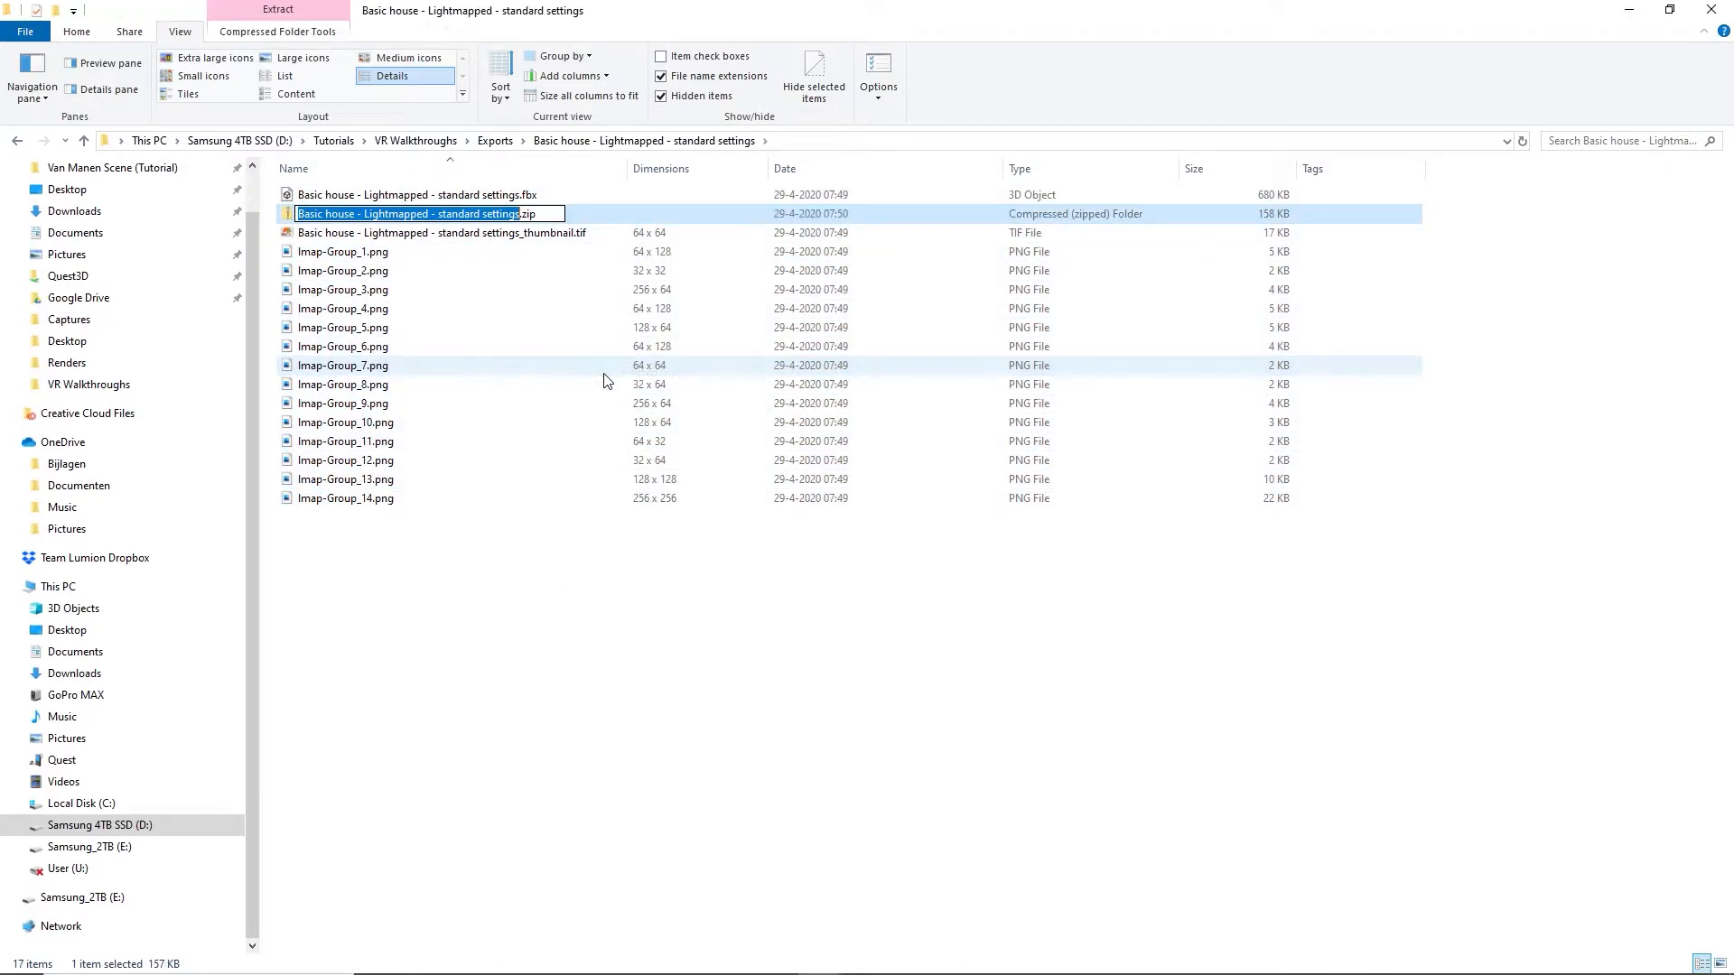
{"action": "key", "text": "Return"}
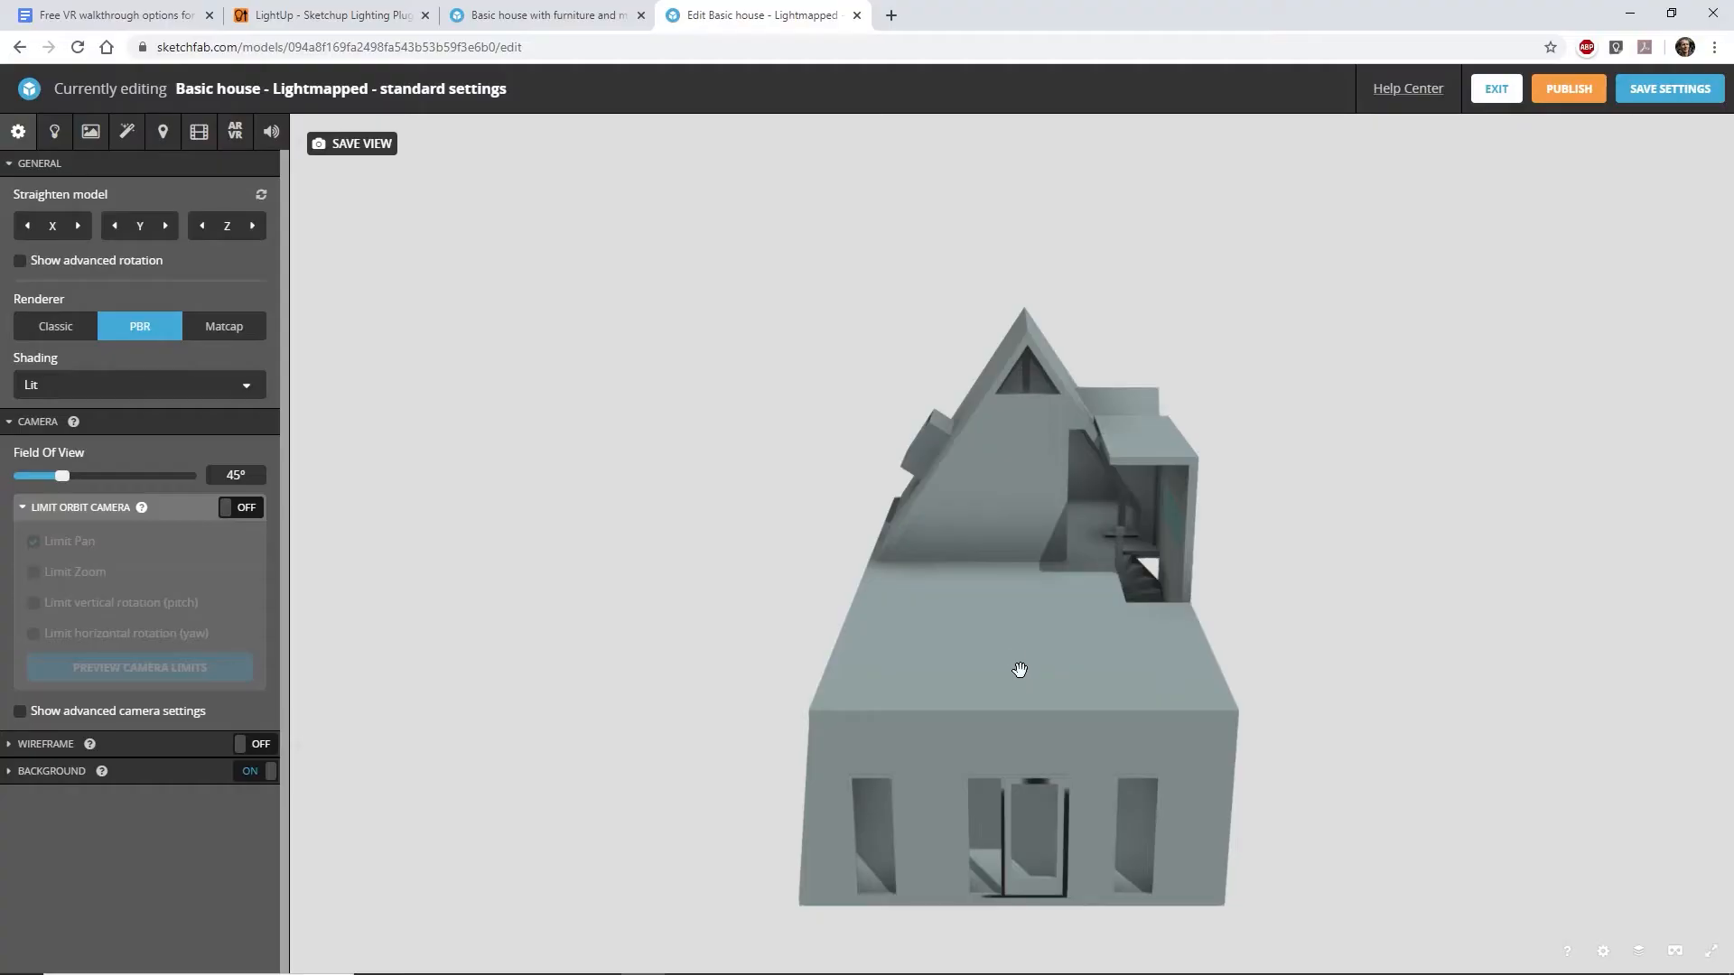
In the Sketchfab editor, set the shading of the lightmapped standard-settings house to Shadeless
{"action": "mouse_move", "coordinate": [1018, 670]}
{"action": "left_mouse_down"}
{"action": "mouse_move", "coordinate": [994, 624]}
{"action": "mouse_move", "coordinate": [925, 623]}
{"action": "mouse_move", "coordinate": [1072, 623]}
{"action": "mouse_move", "coordinate": [1012, 646]}
{"action": "left_mouse_up"}
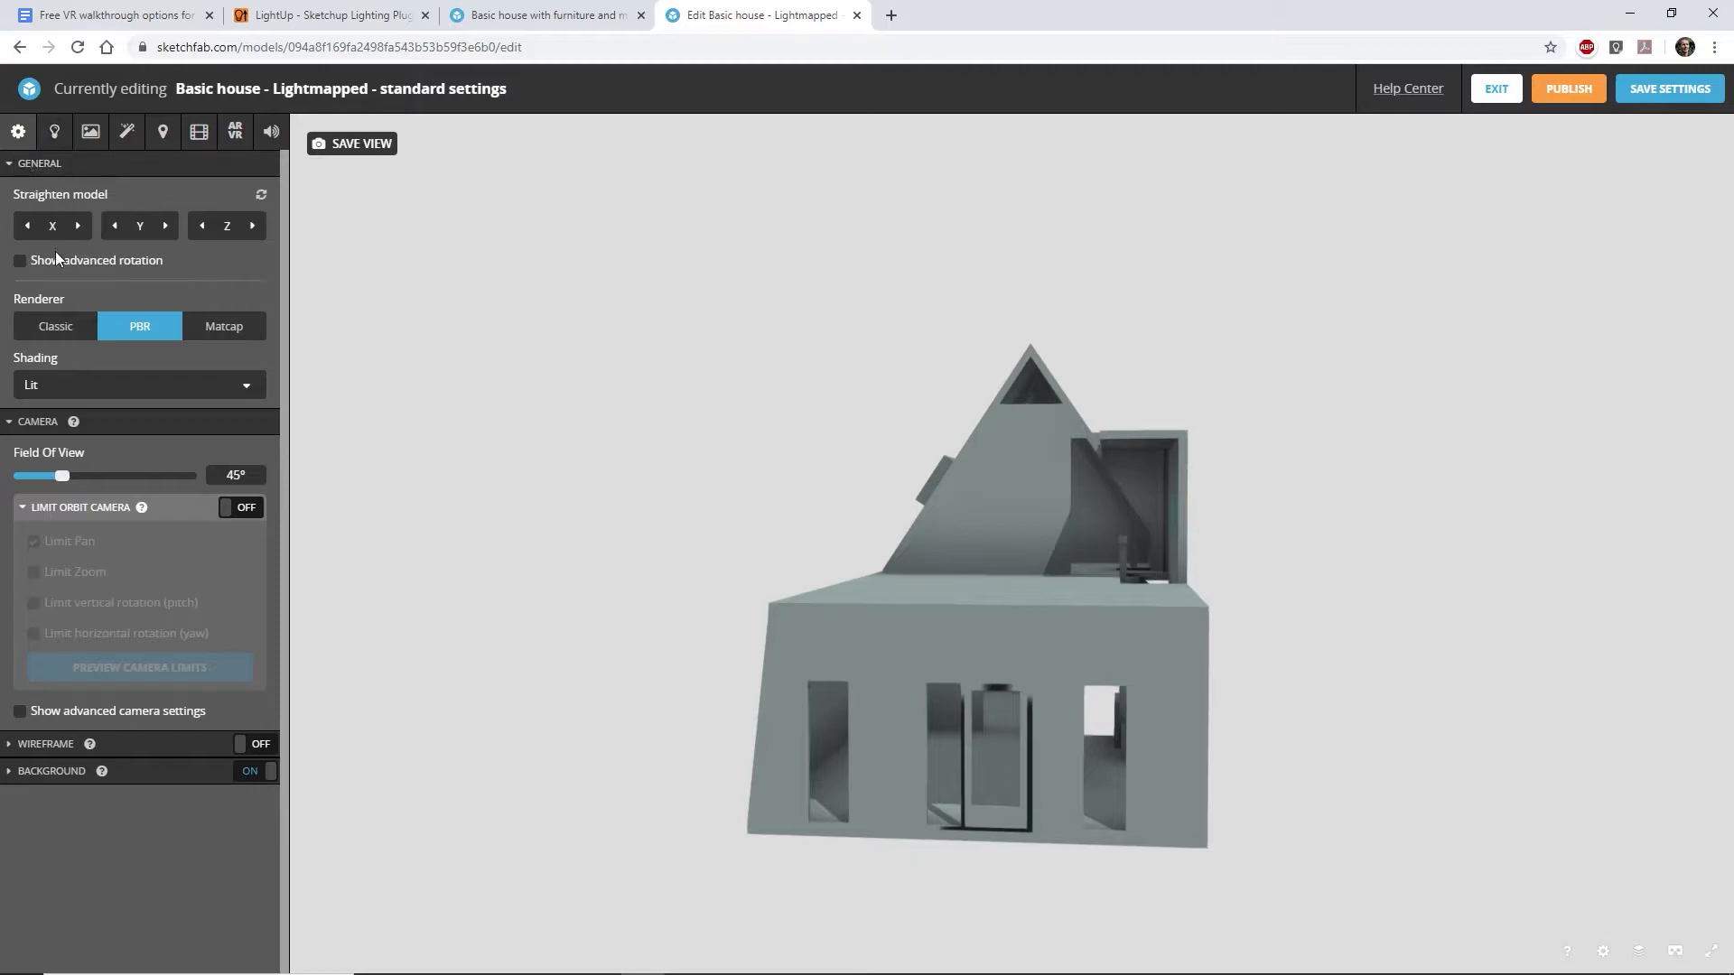
{"action": "left_click", "coordinate": [59, 386]}
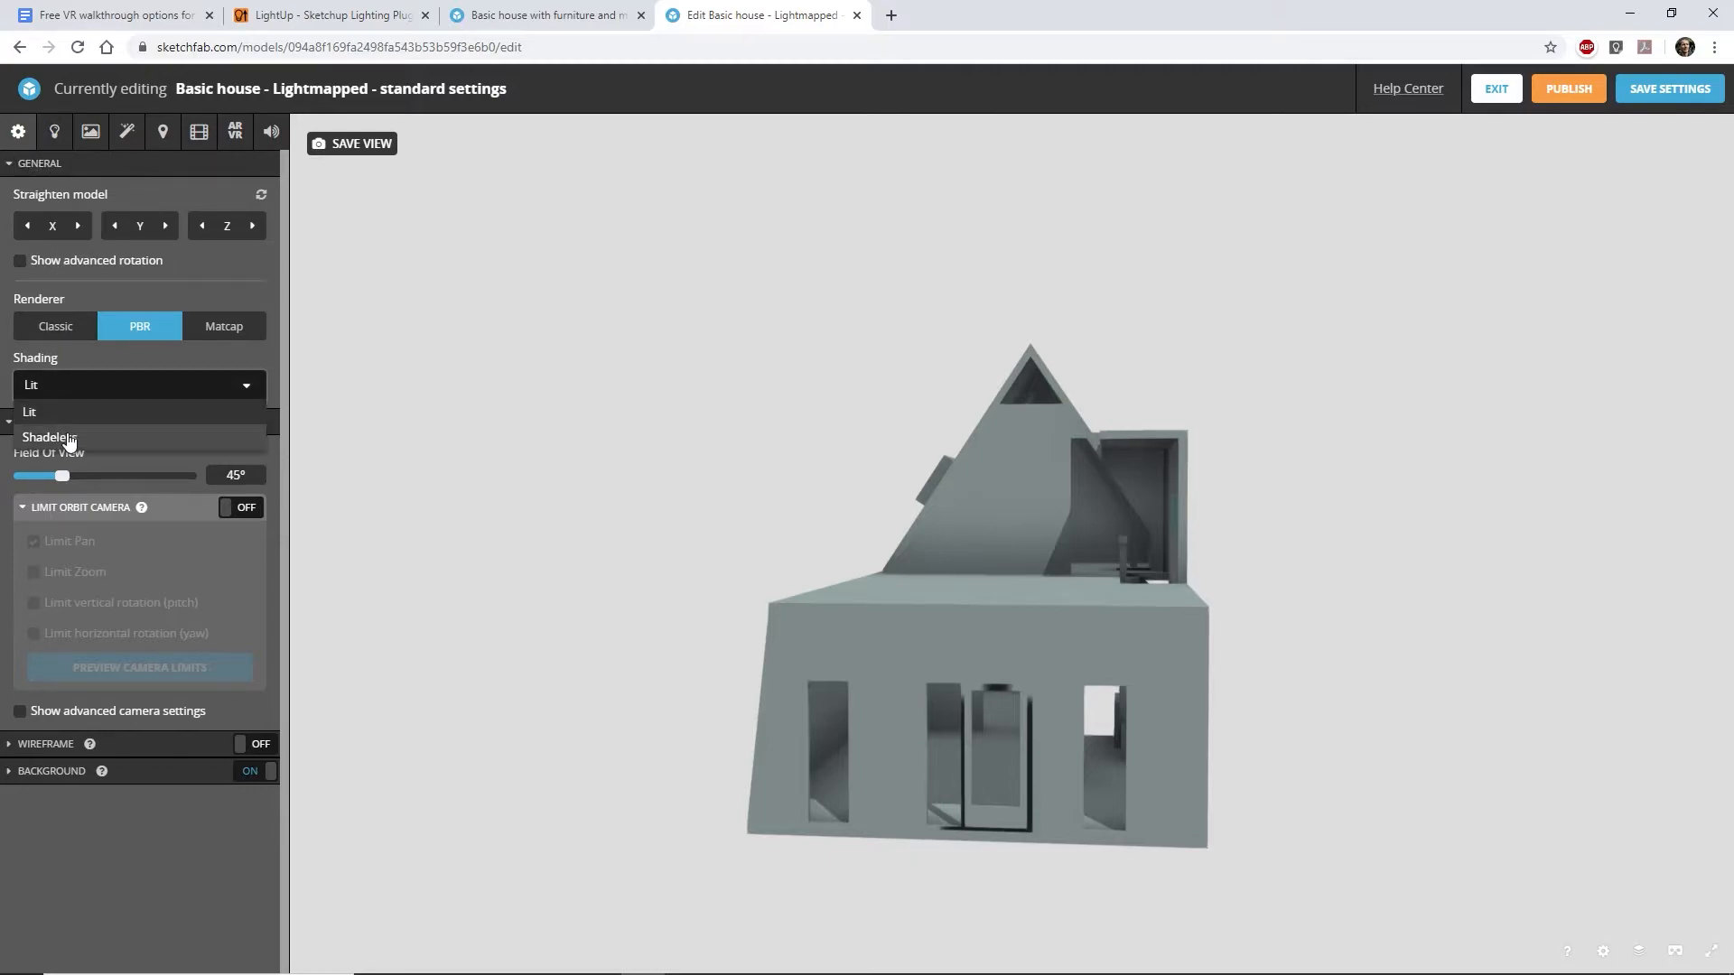
{"action": "left_click", "coordinate": [65, 438]}
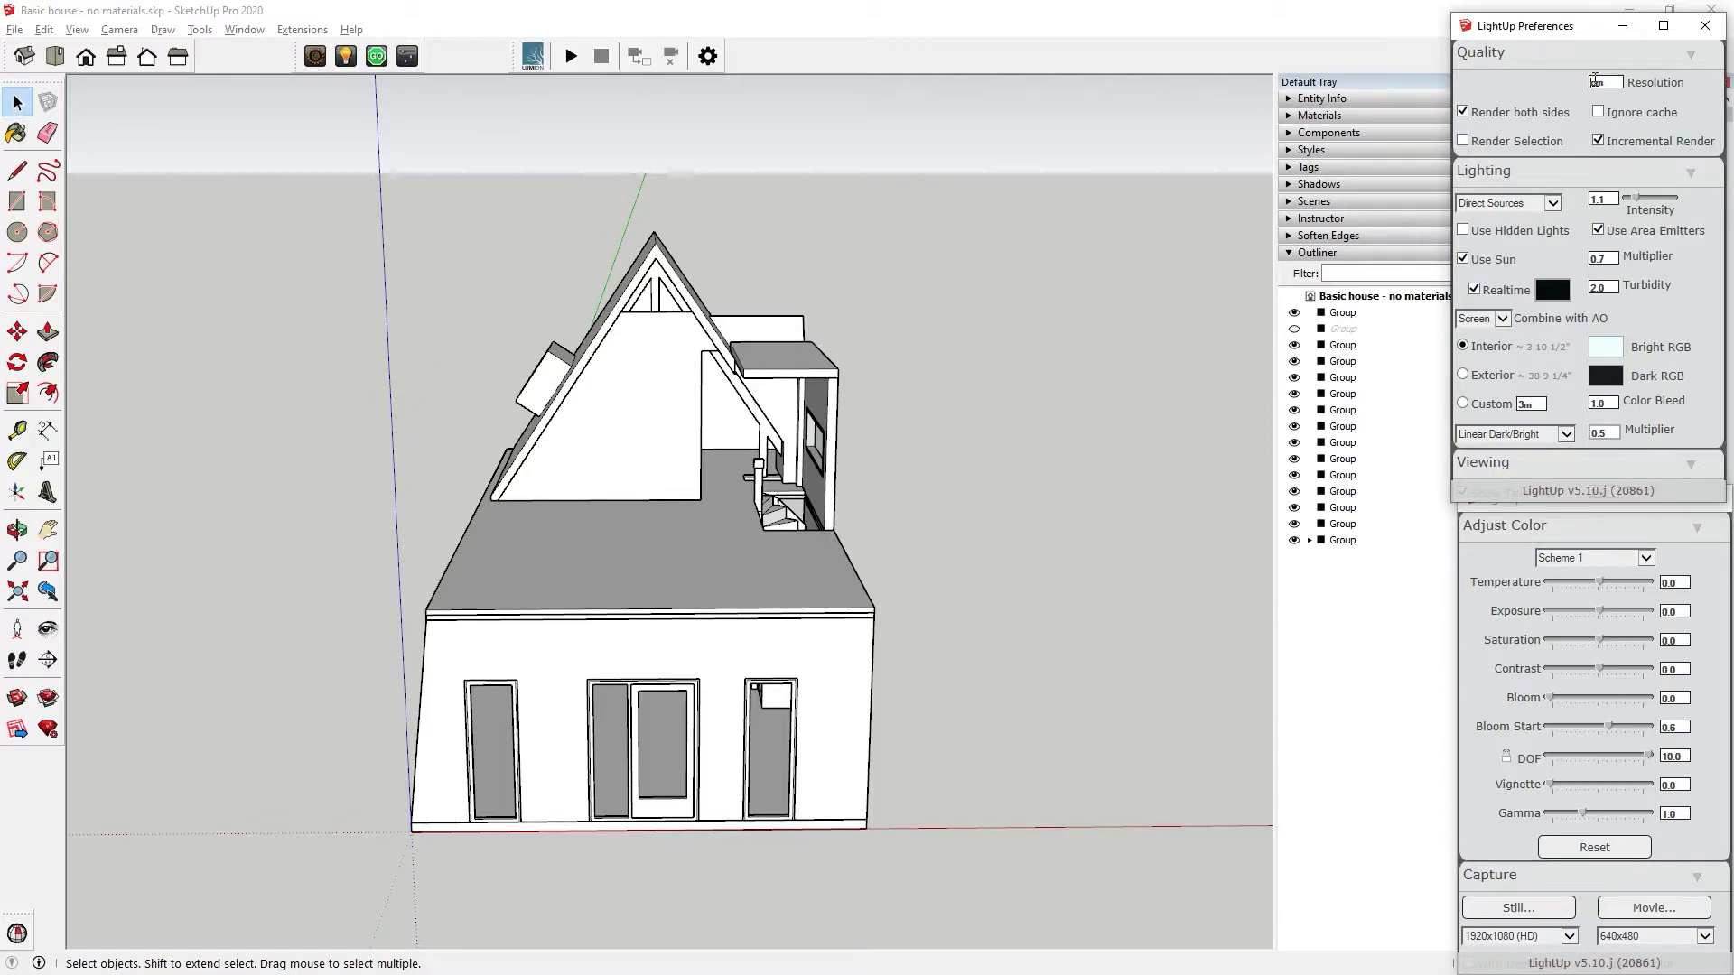
In SketchUp, set LightUp's resolution to 10cm, disable Render both sides, enable Ignore cache and light the house without materials
{"action": "left_click", "coordinate": [1464, 113]}
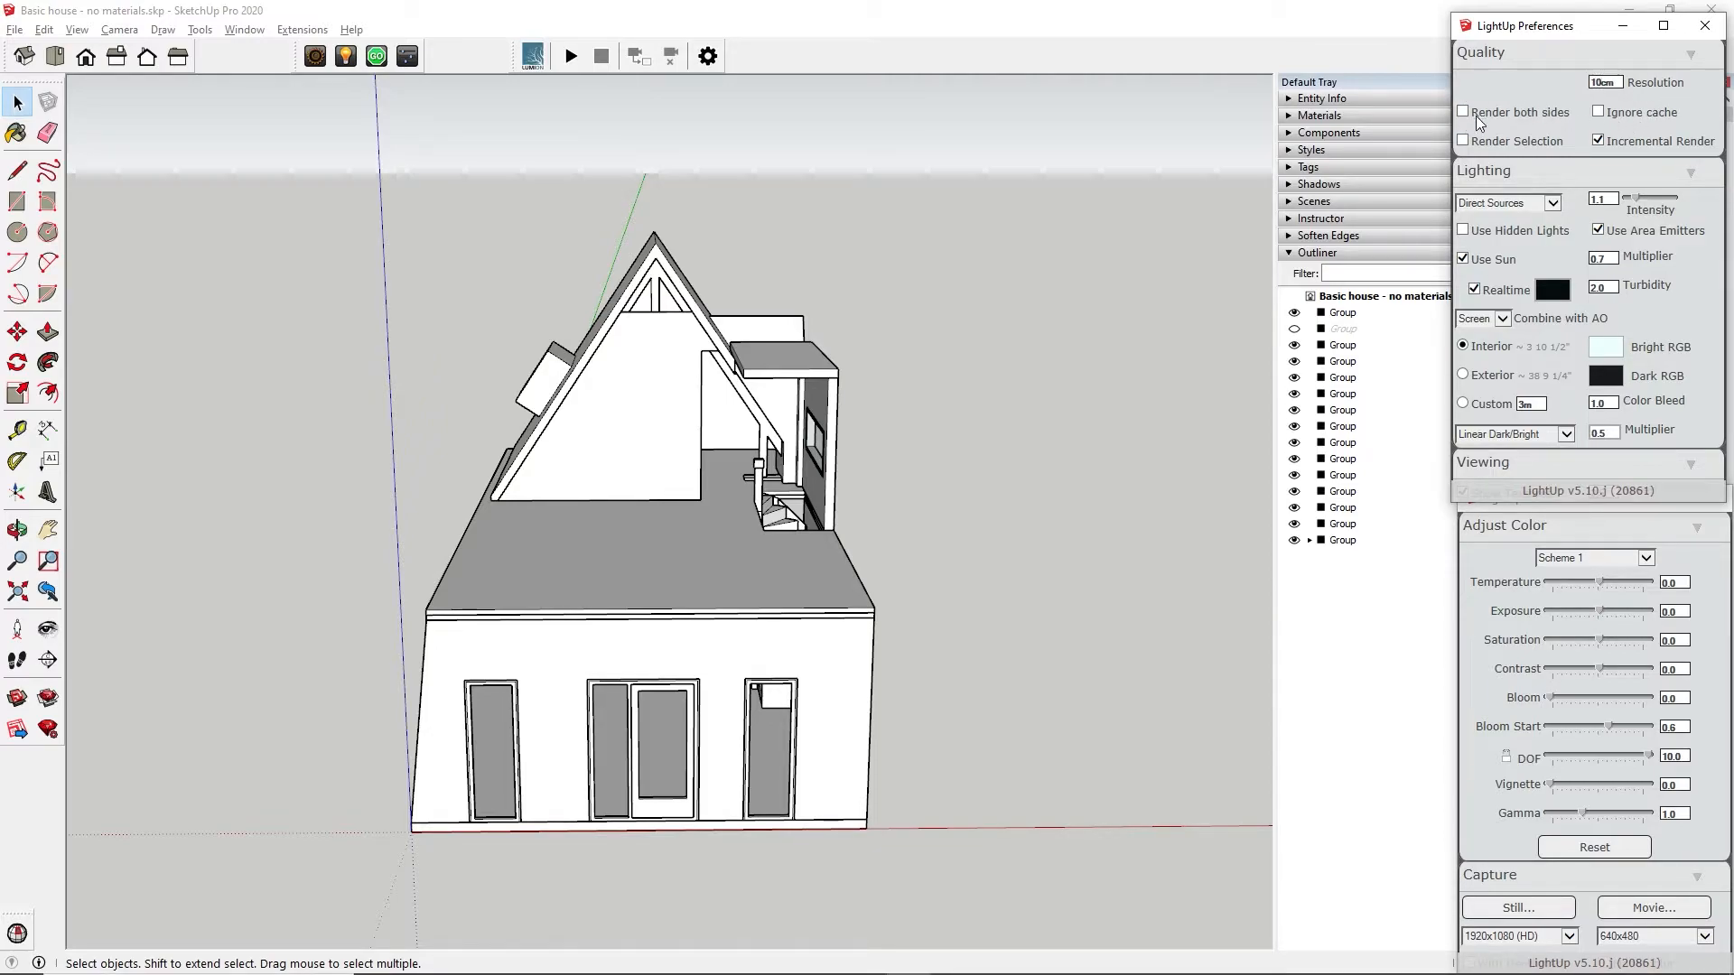
{"action": "left_click", "coordinate": [1597, 112]}
{"action": "left_click", "coordinate": [376, 56]}
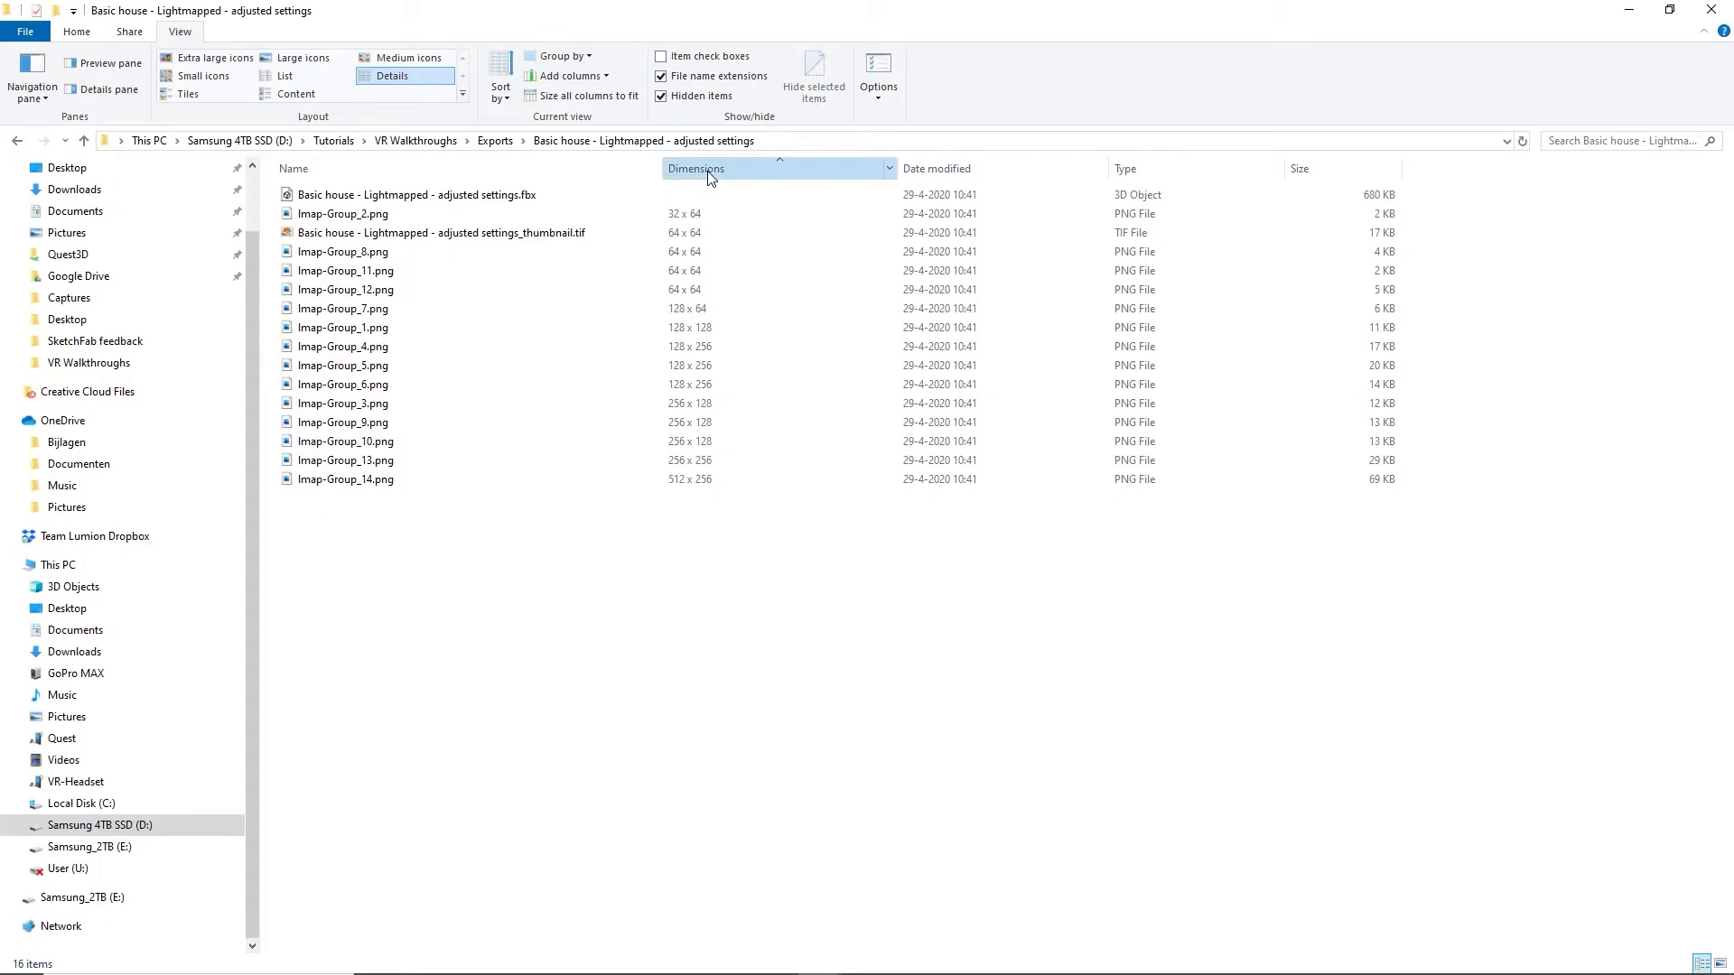
Sort the adjusted-settings lightmap files by descending dimensions and view them as extra large icons
{"action": "left_click", "coordinate": [709, 171]}
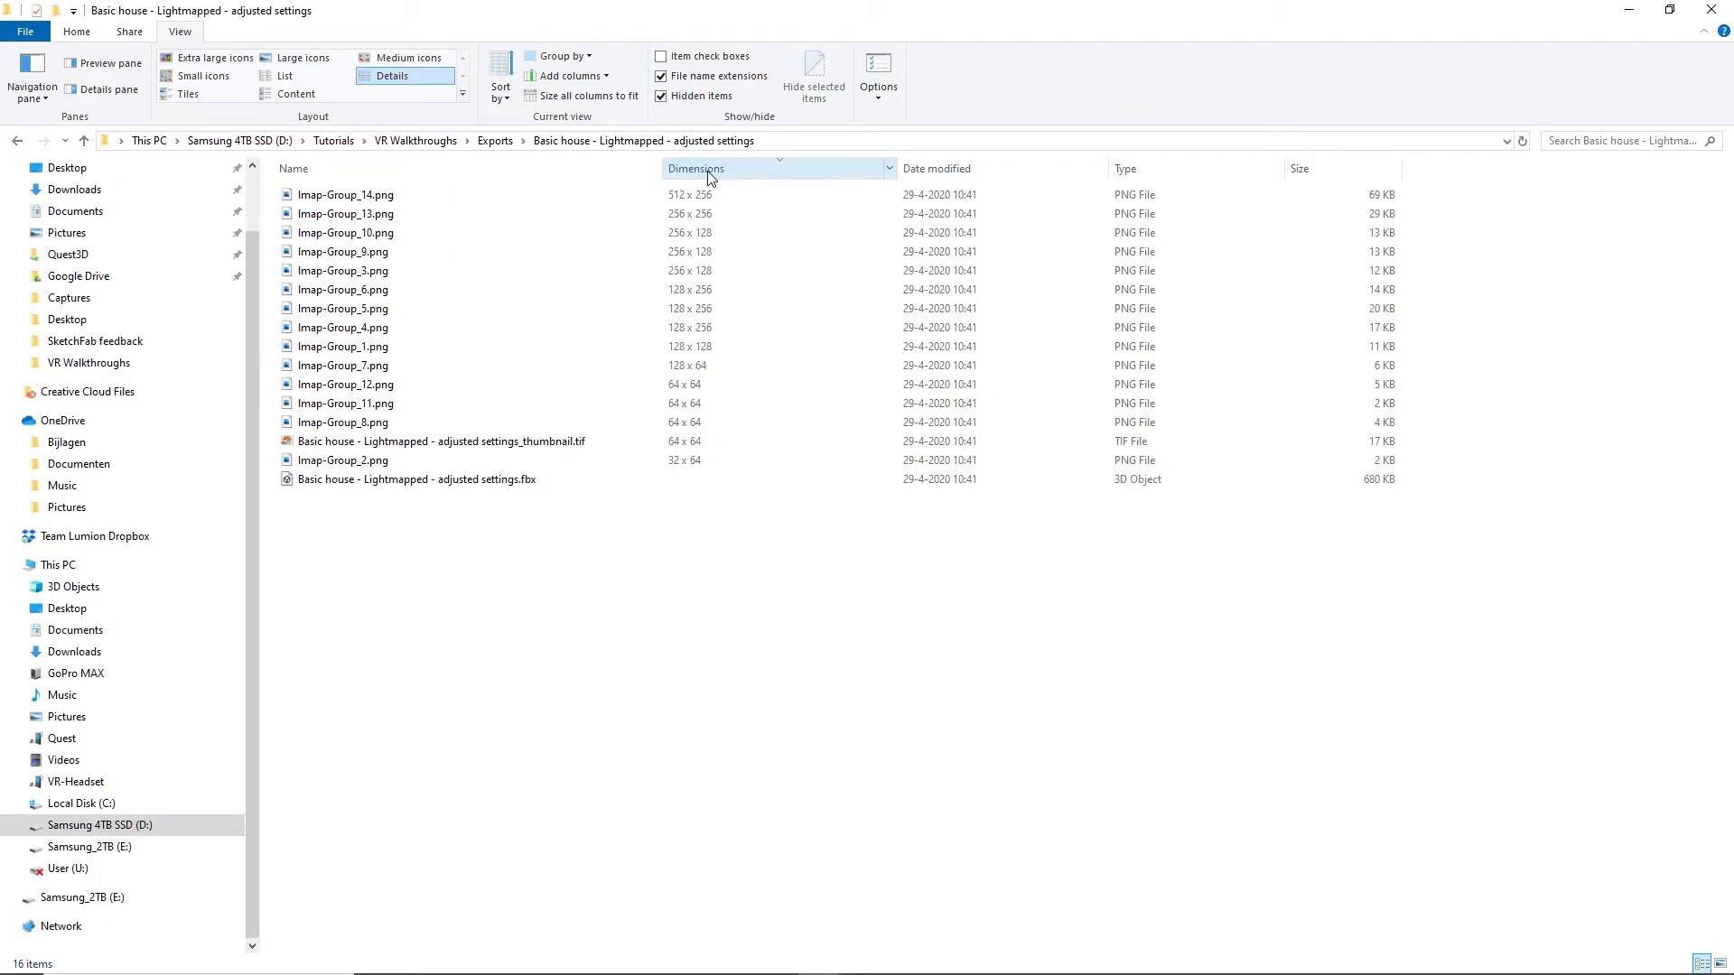
{"action": "left_click", "coordinate": [216, 58]}
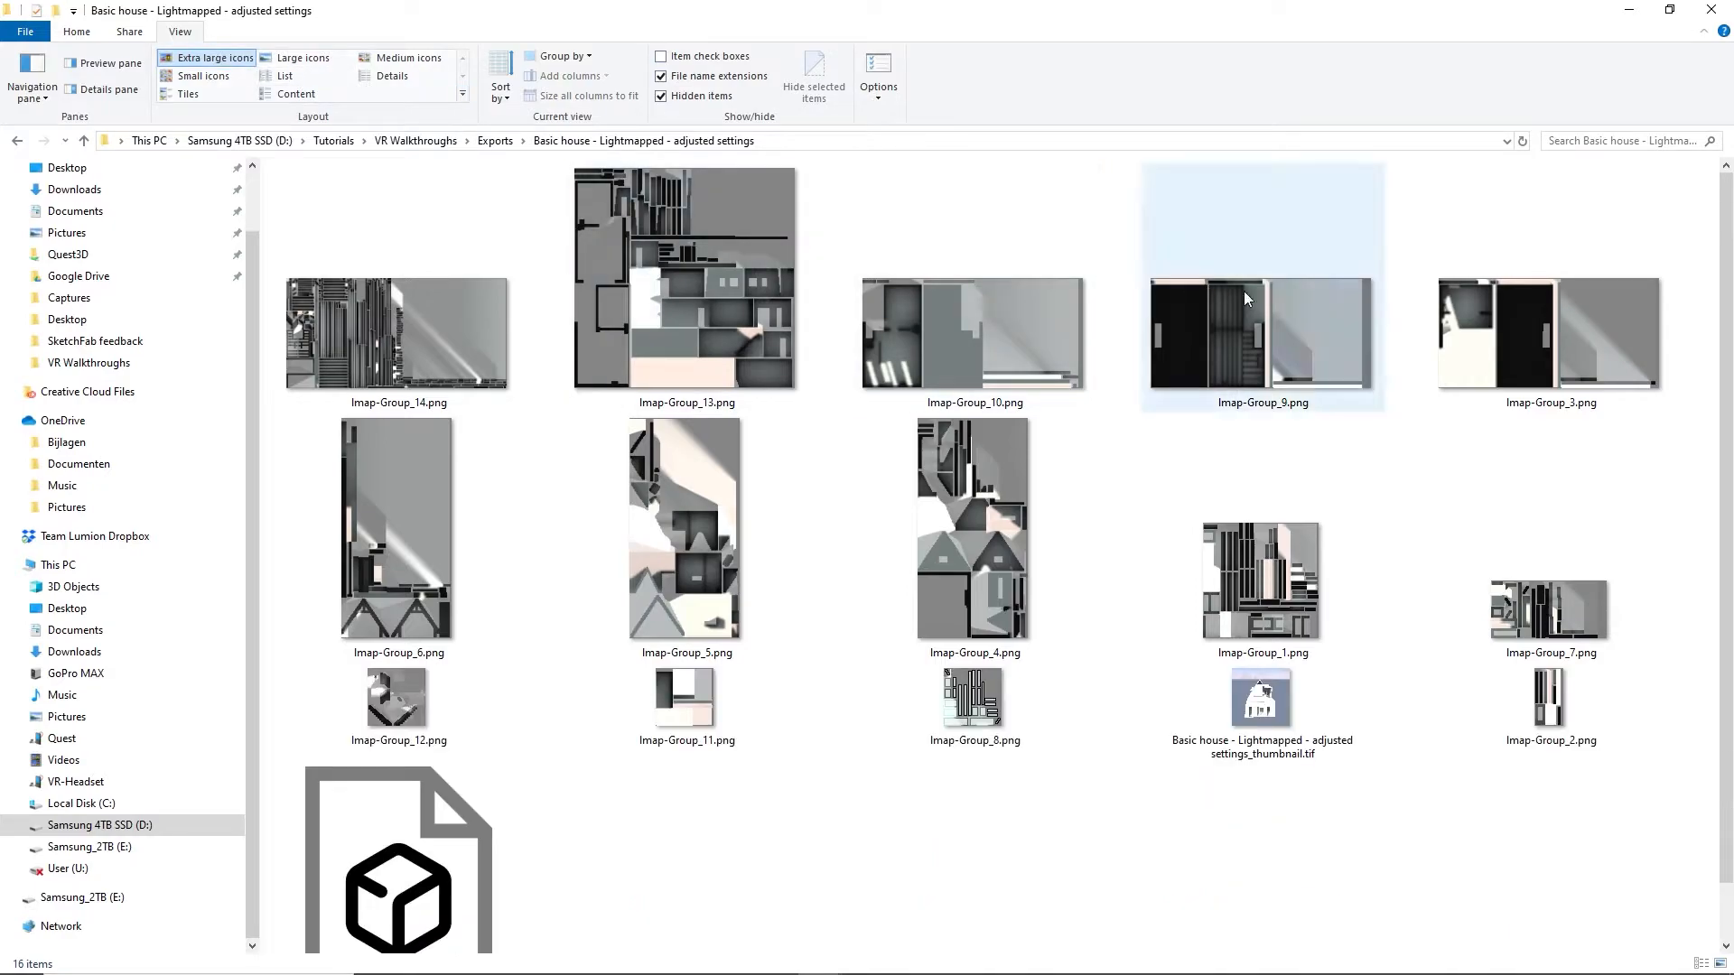
{"action": "mouse_move", "coordinate": [1725, 420]}
{"action": "left_mouse_down"}
{"action": "mouse_move", "coordinate": [1719, 542]}
{"action": "mouse_move", "coordinate": [1722, 488]}
{"action": "left_mouse_up"}
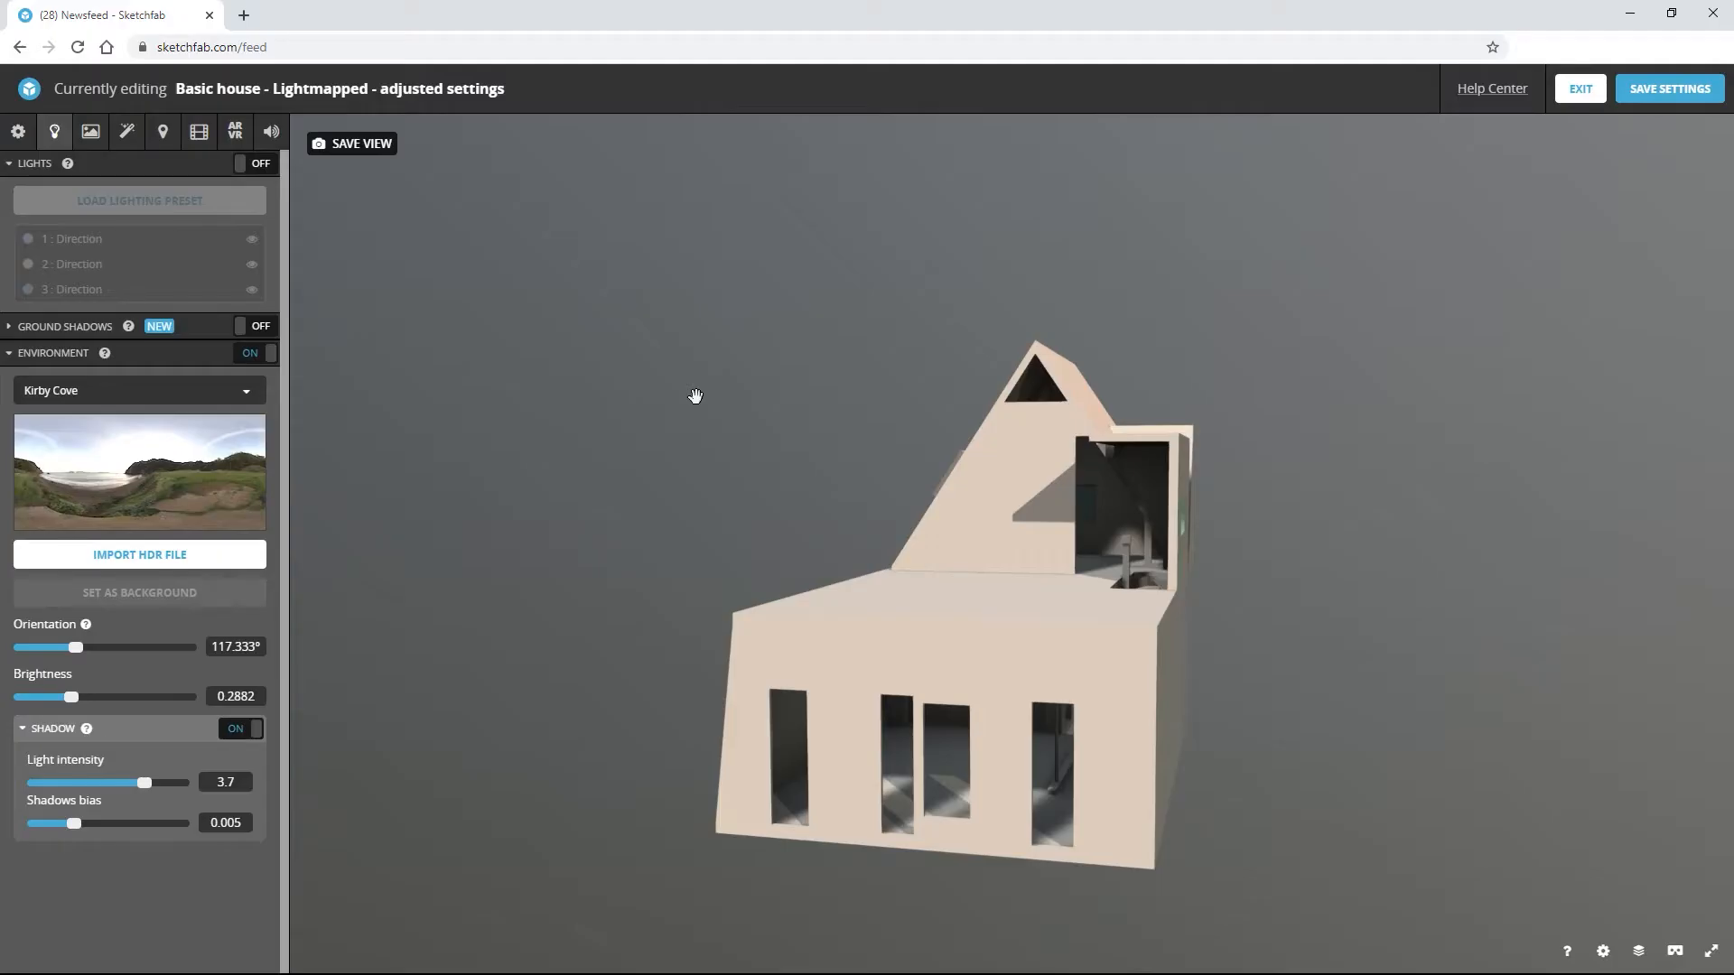
In the Sketchfab editor, set the Kirby Cove environment's orientation to 176° and the adjusted-settings model's shading to Shadeless
{"action": "mouse_move", "coordinate": [695, 398]}
{"action": "left_mouse_down"}
{"action": "mouse_move", "coordinate": [723, 408]}
{"action": "mouse_move", "coordinate": [750, 387]}
{"action": "mouse_move", "coordinate": [720, 380]}
{"action": "mouse_move", "coordinate": [723, 402]}
{"action": "left_mouse_up"}
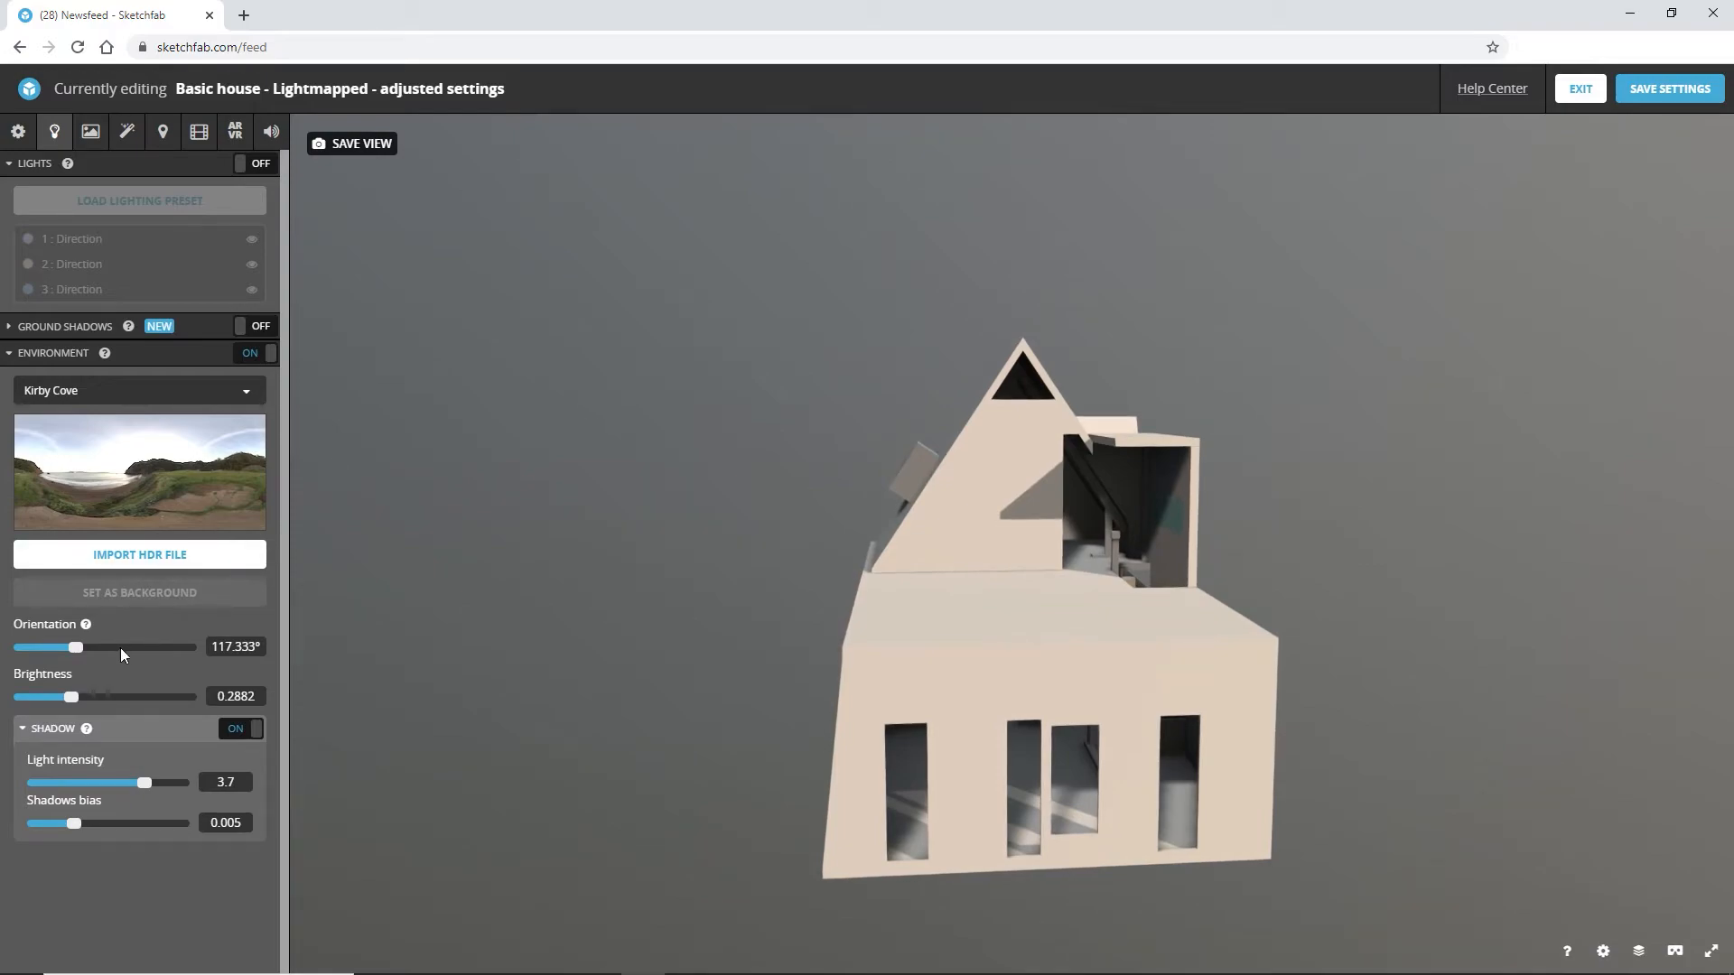
{"action": "left_click_drag", "start_coordinate": [78, 646], "coordinate": [103, 648]}
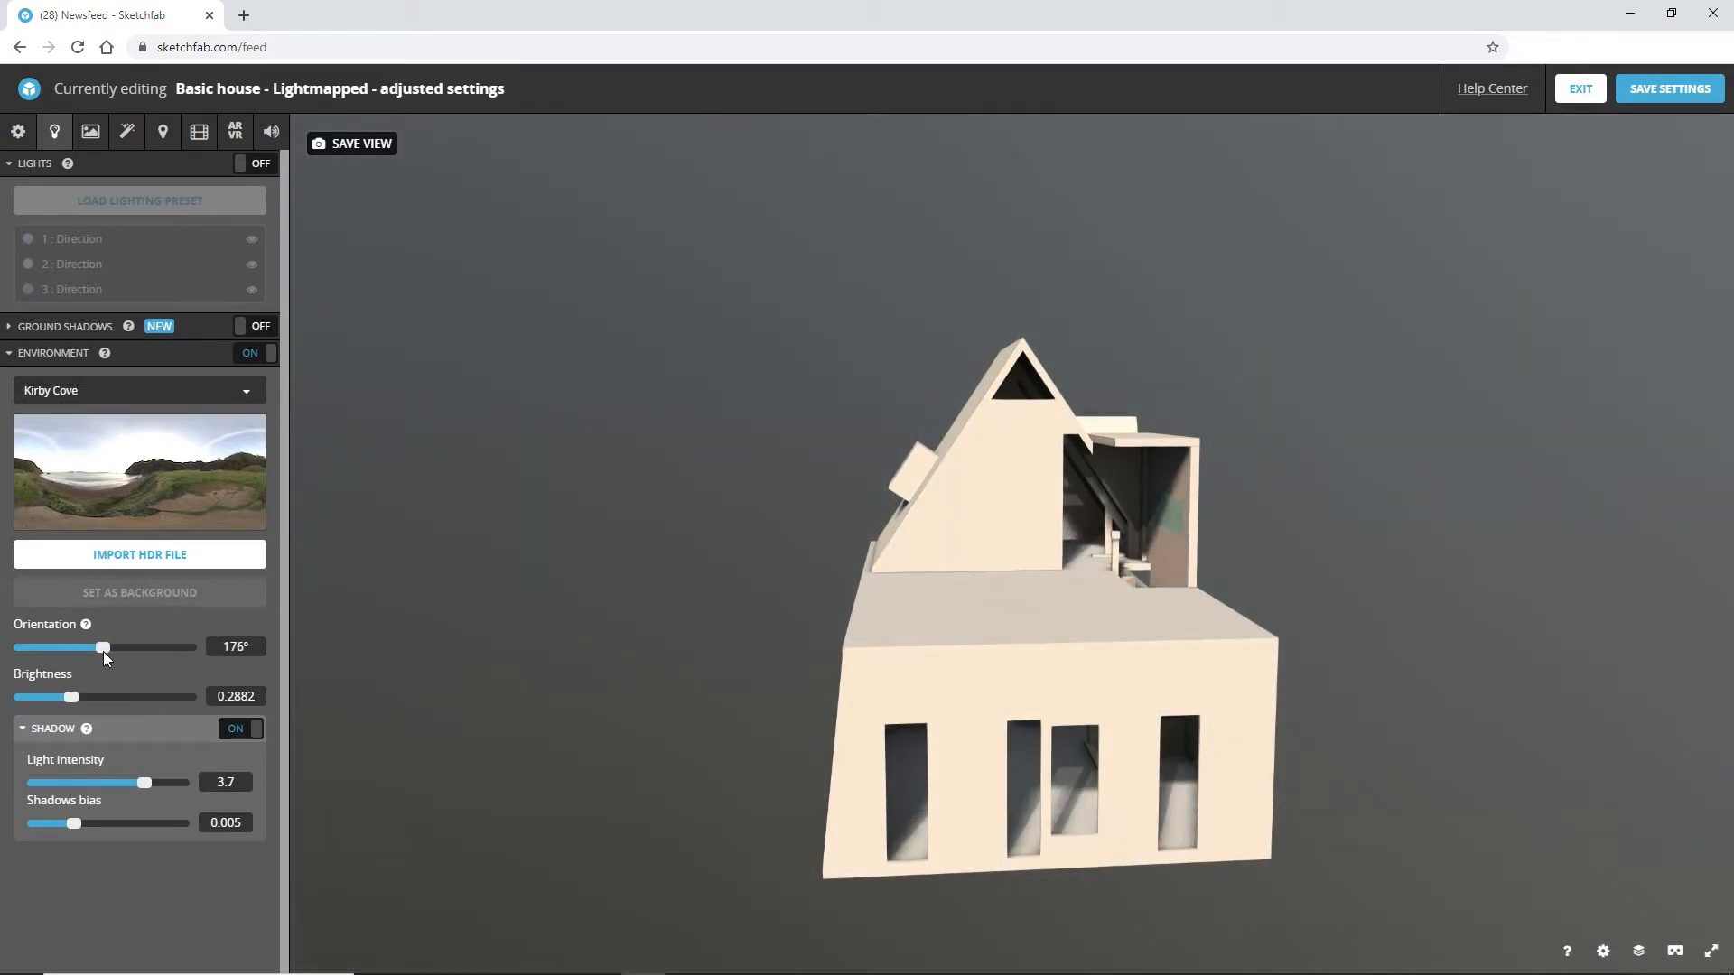
{"action": "left_click", "coordinate": [19, 133]}
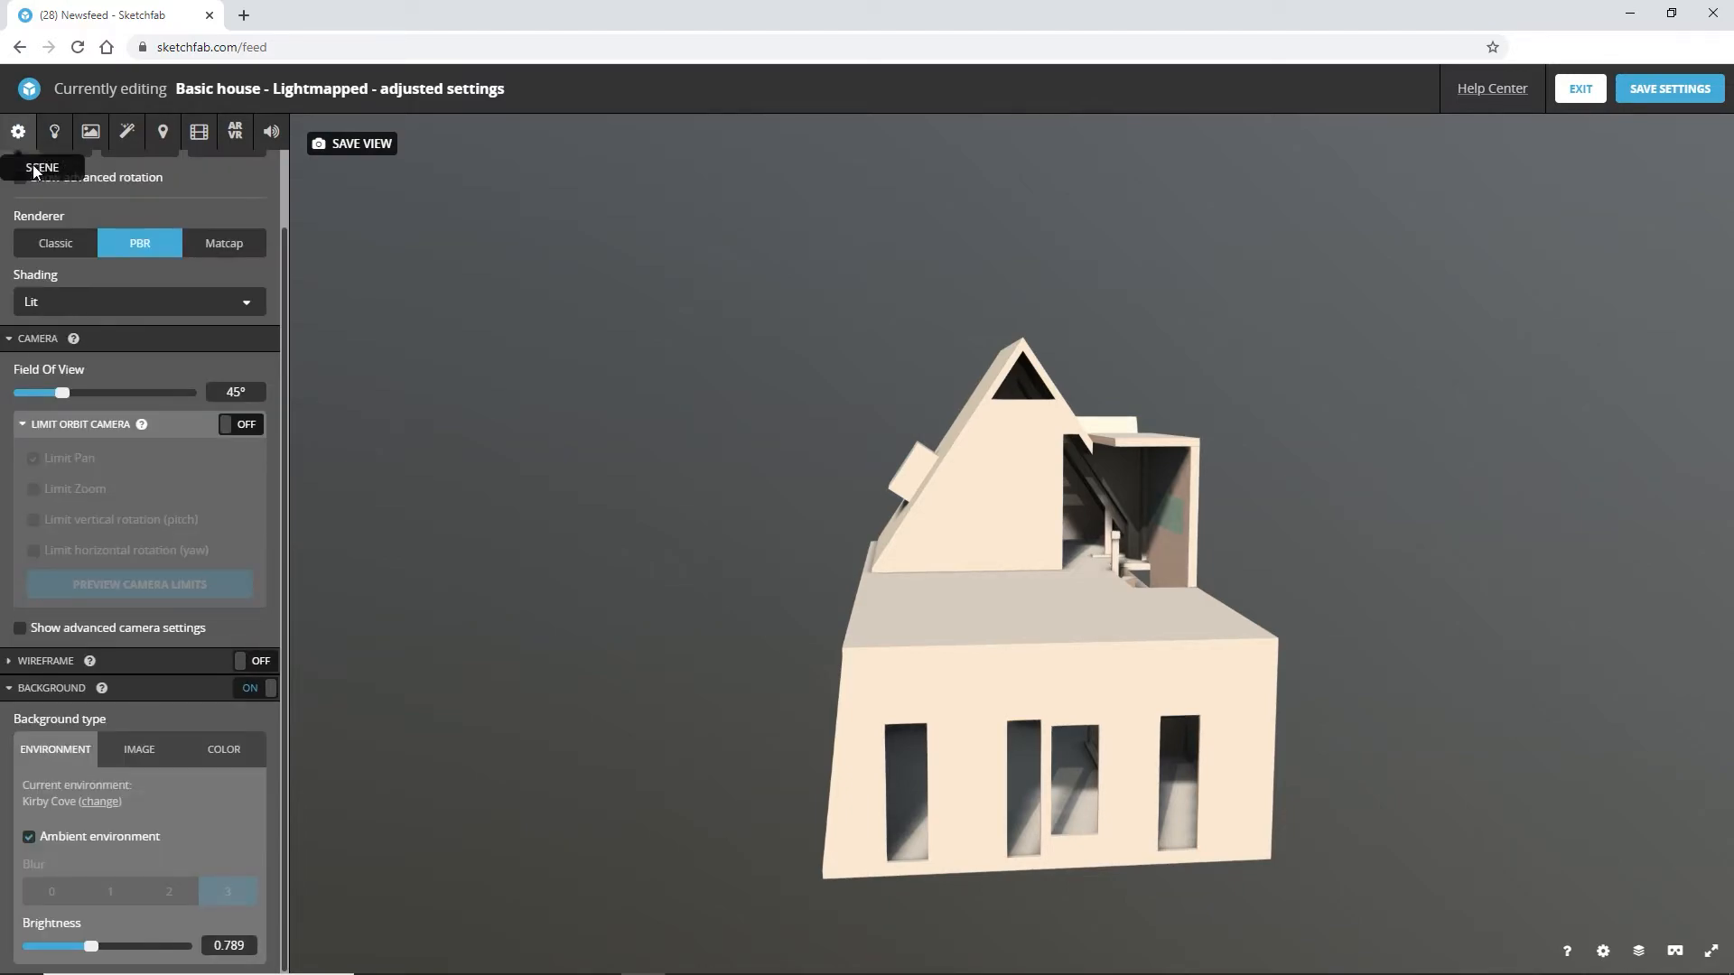
{"action": "left_click", "coordinate": [85, 310]}
{"action": "left_click", "coordinate": [90, 354]}
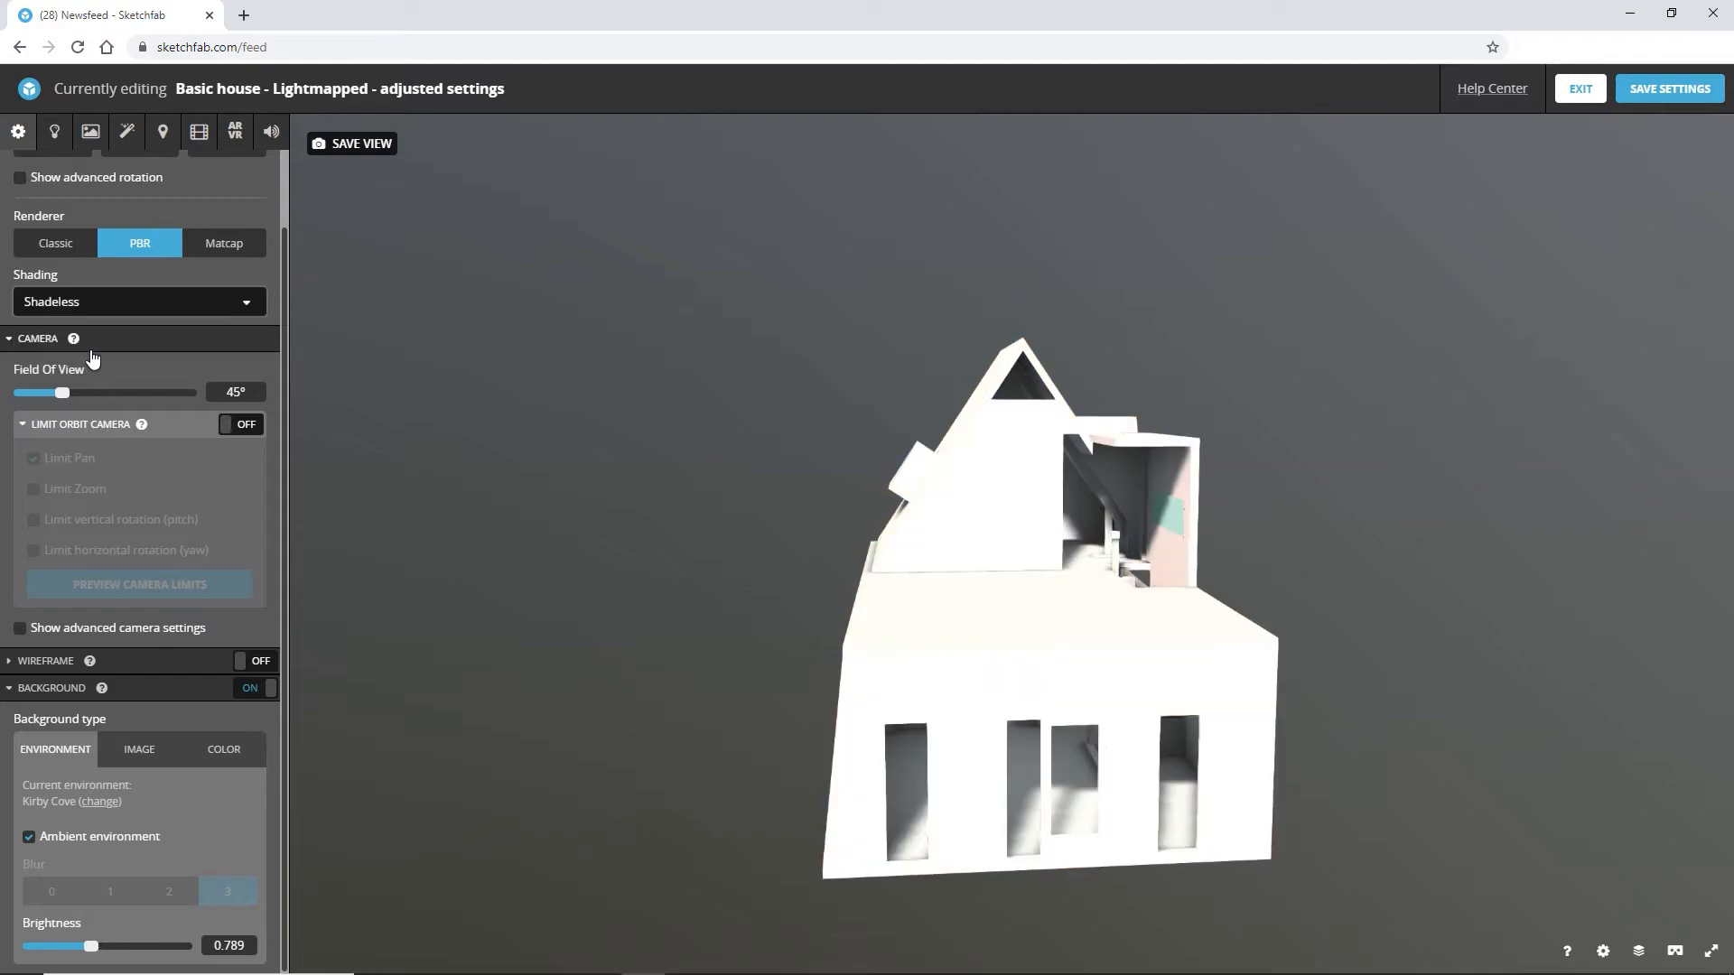
Enter the ground floor of the shadeless house and examine the baked light and shadows on its floor and walls
{"action": "mouse_move", "coordinate": [583, 554]}
{"action": "left_mouse_down"}
{"action": "mouse_move", "coordinate": [554, 557]}
{"action": "mouse_move", "coordinate": [546, 523]}
{"action": "mouse_move", "coordinate": [577, 548]}
{"action": "left_mouse_up"}
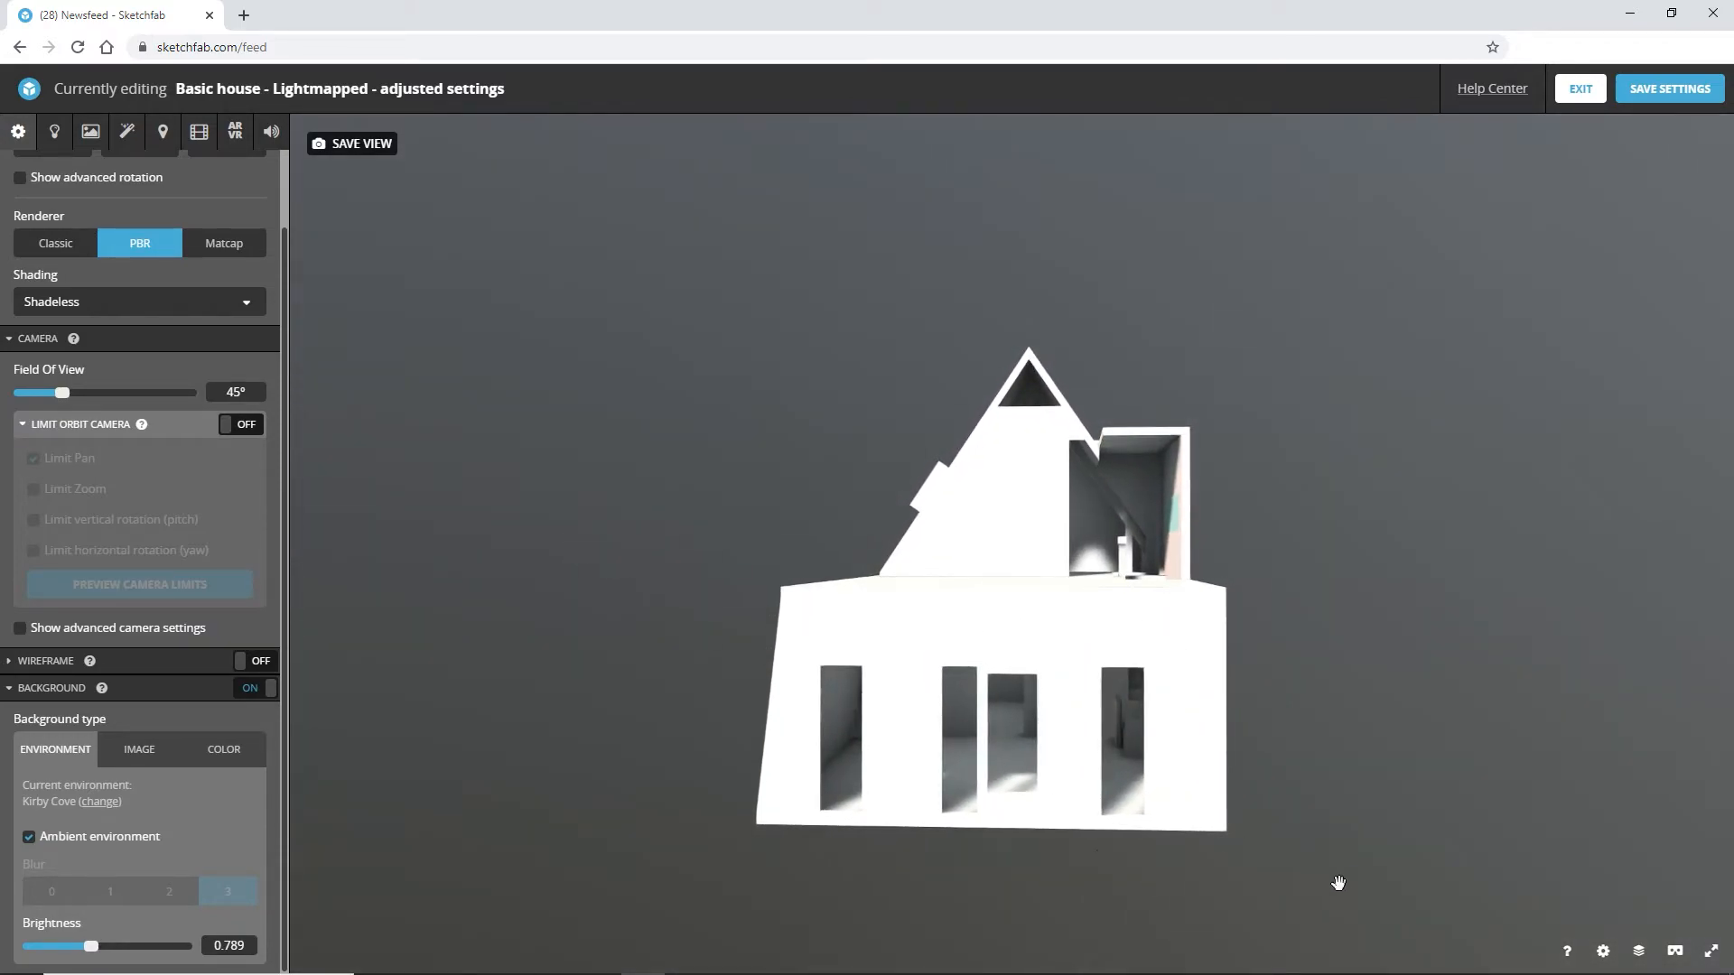
{"action": "double_click", "coordinate": [960, 742]}
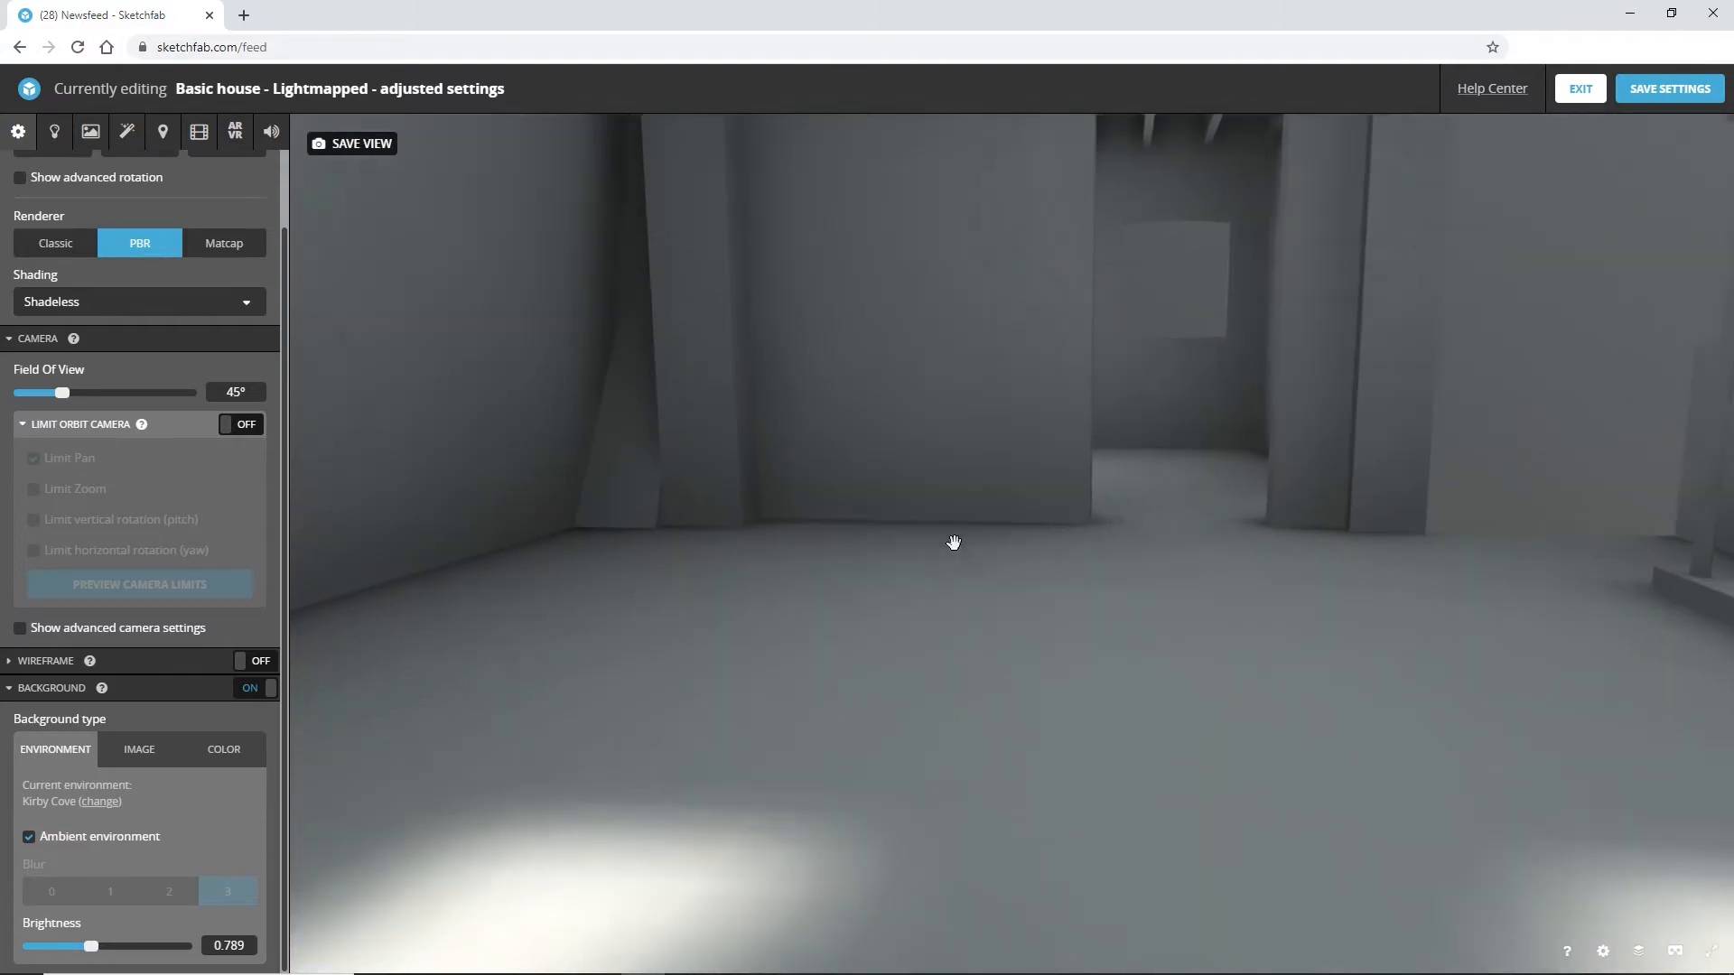
{"action": "mouse_move", "coordinate": [937, 408]}
{"action": "left_mouse_down"}
{"action": "mouse_move", "coordinate": [890, 599]}
{"action": "mouse_move", "coordinate": [922, 596]}
{"action": "left_mouse_up"}
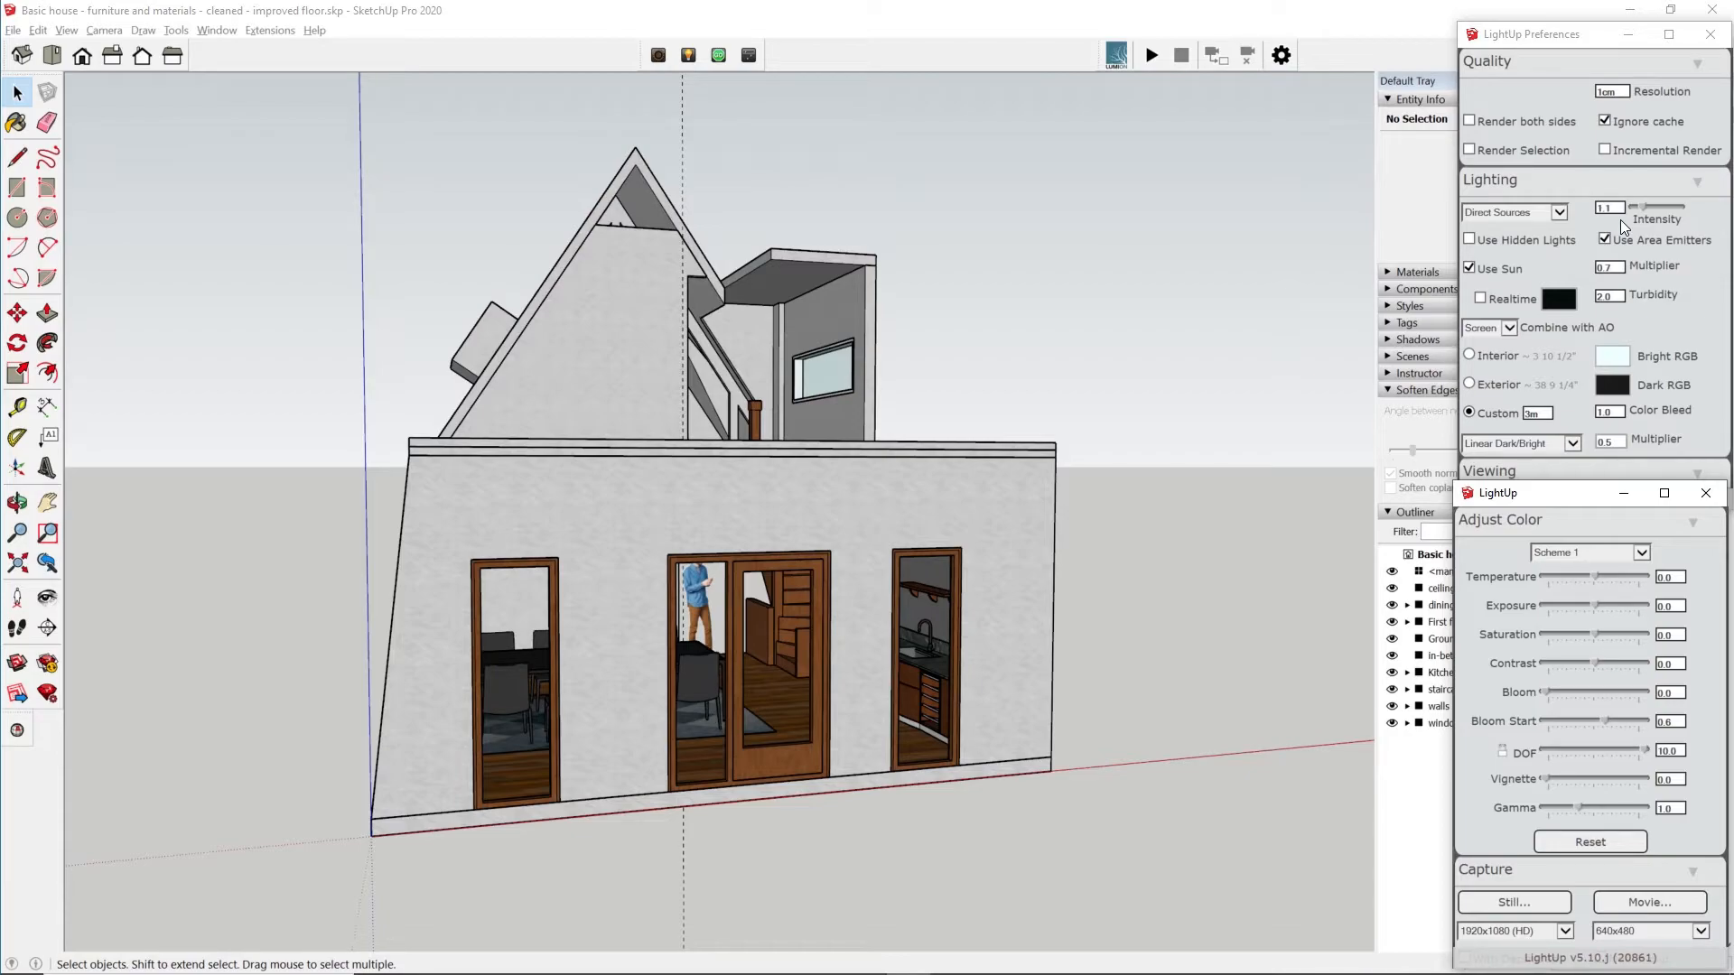
Switch to SketchUp, clear the LightUp cache for the furnished house and start relighting it with LightUp
{"action": "left_click", "coordinate": [176, 30]}
{"action": "mouse_move", "coordinate": [285, 445]}
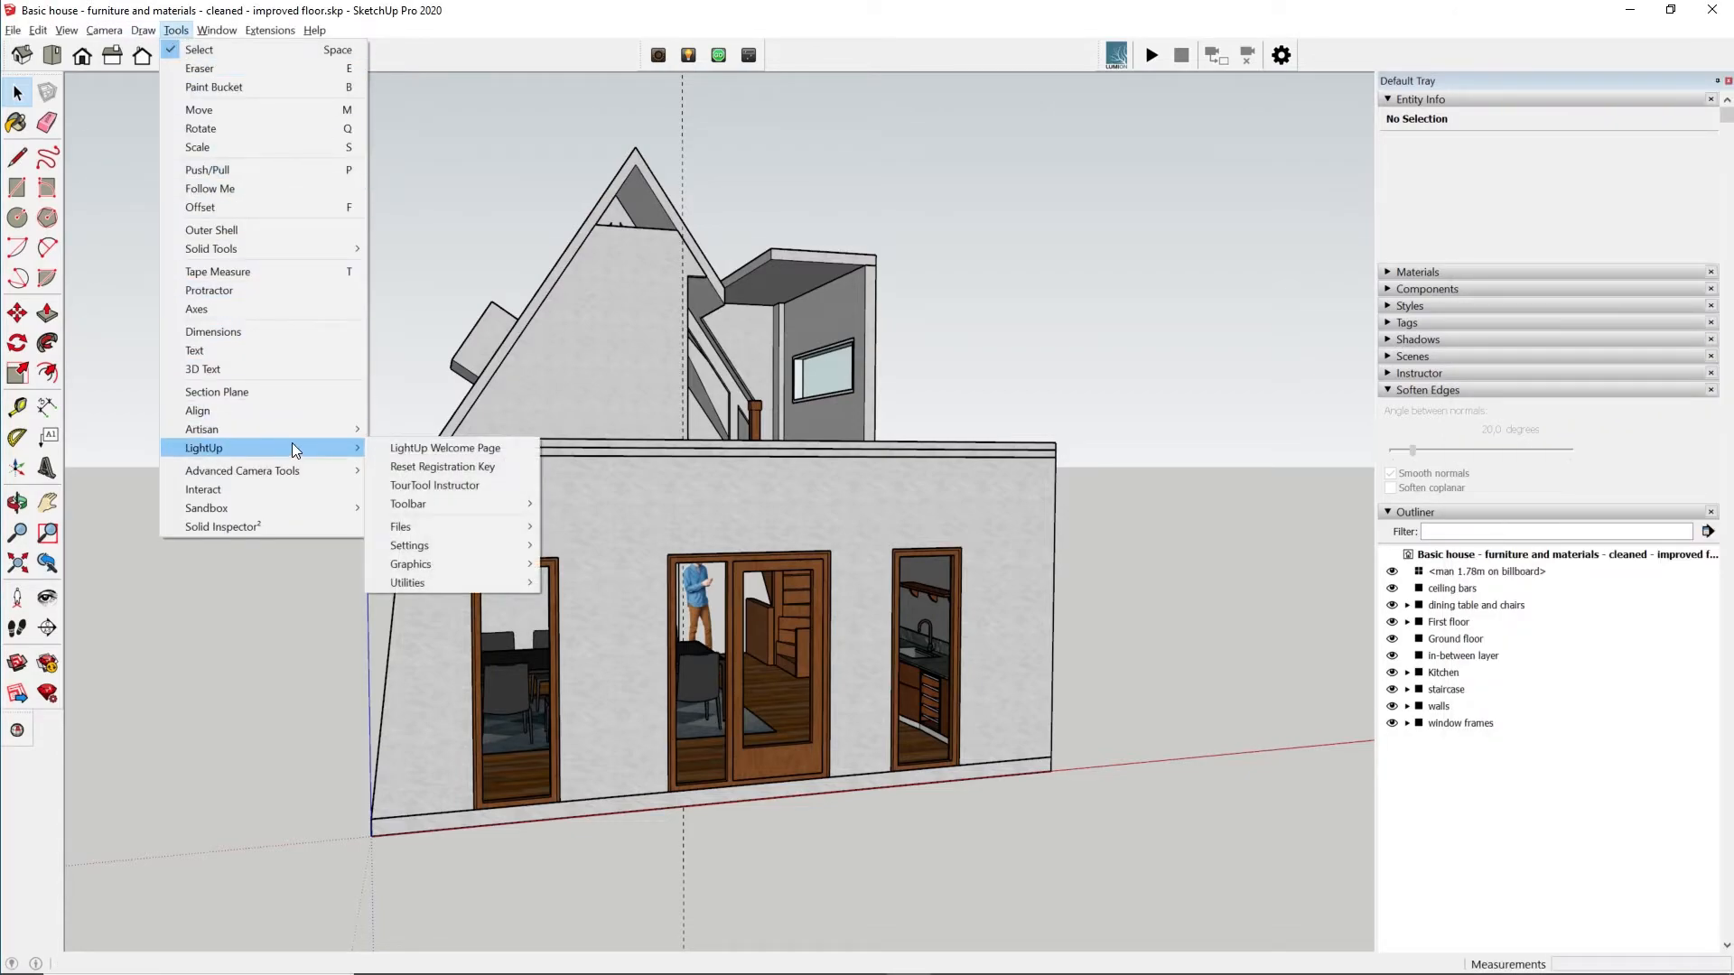
{"action": "mouse_move", "coordinate": [432, 584]}
{"action": "left_click", "coordinate": [597, 621]}
{"action": "left_click", "coordinate": [847, 534]}
{"action": "left_click", "coordinate": [718, 56]}
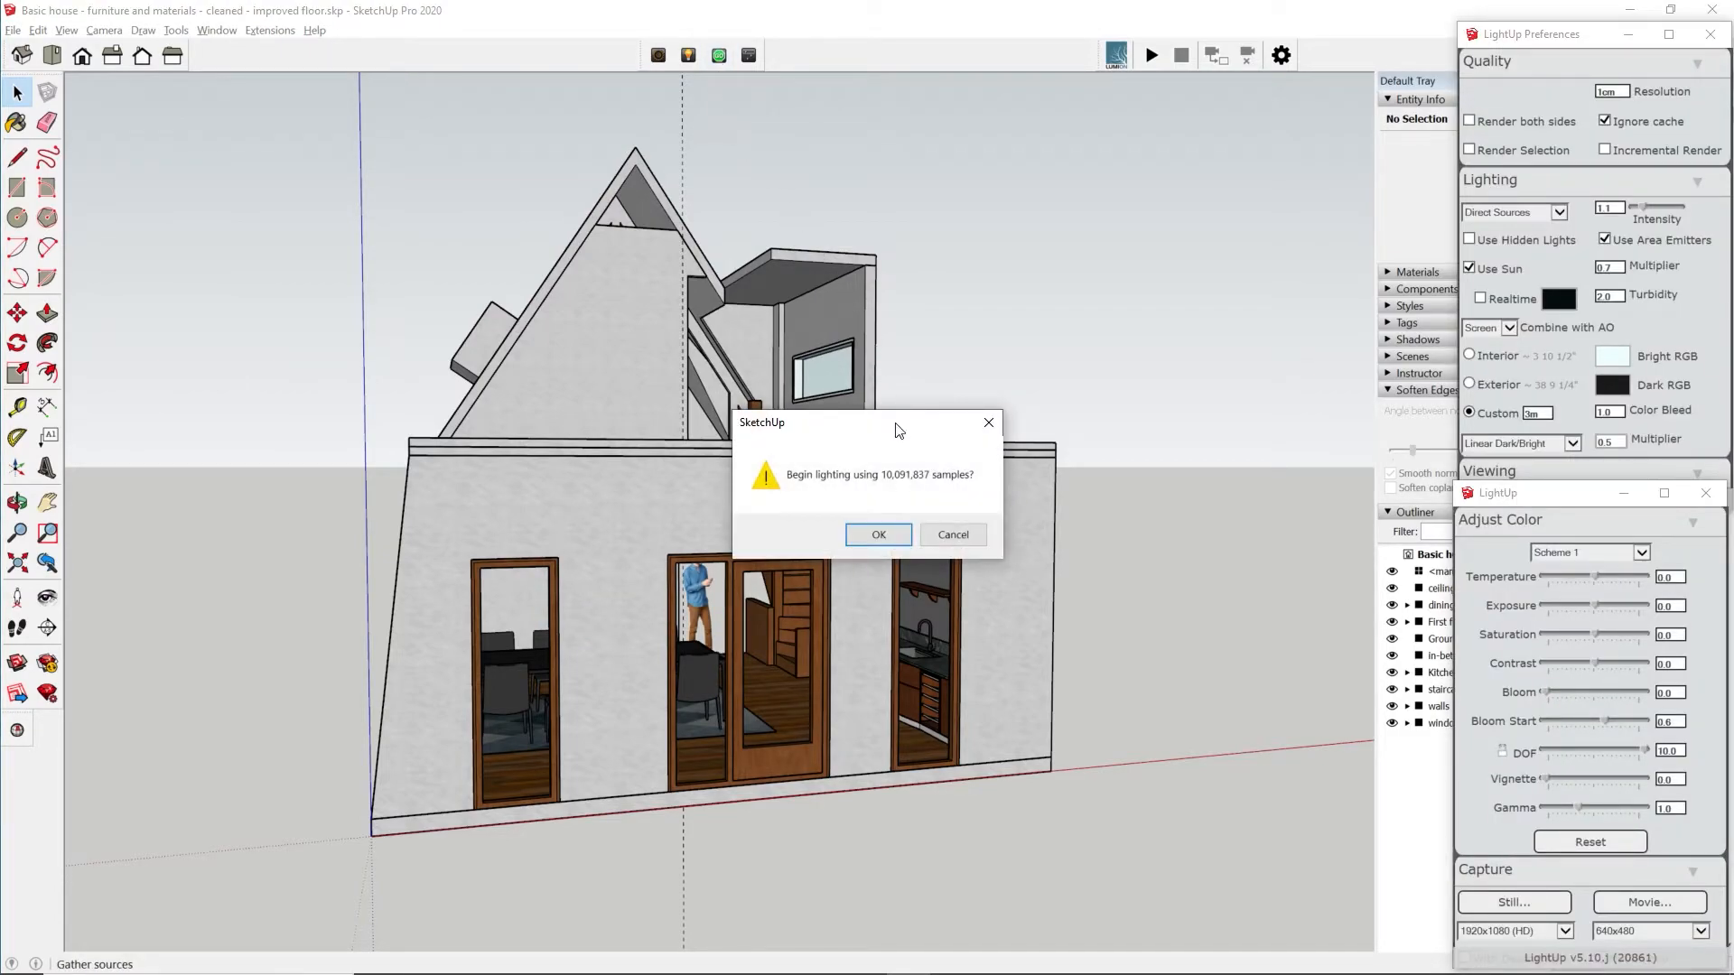
{"action": "left_click", "coordinate": [904, 530]}
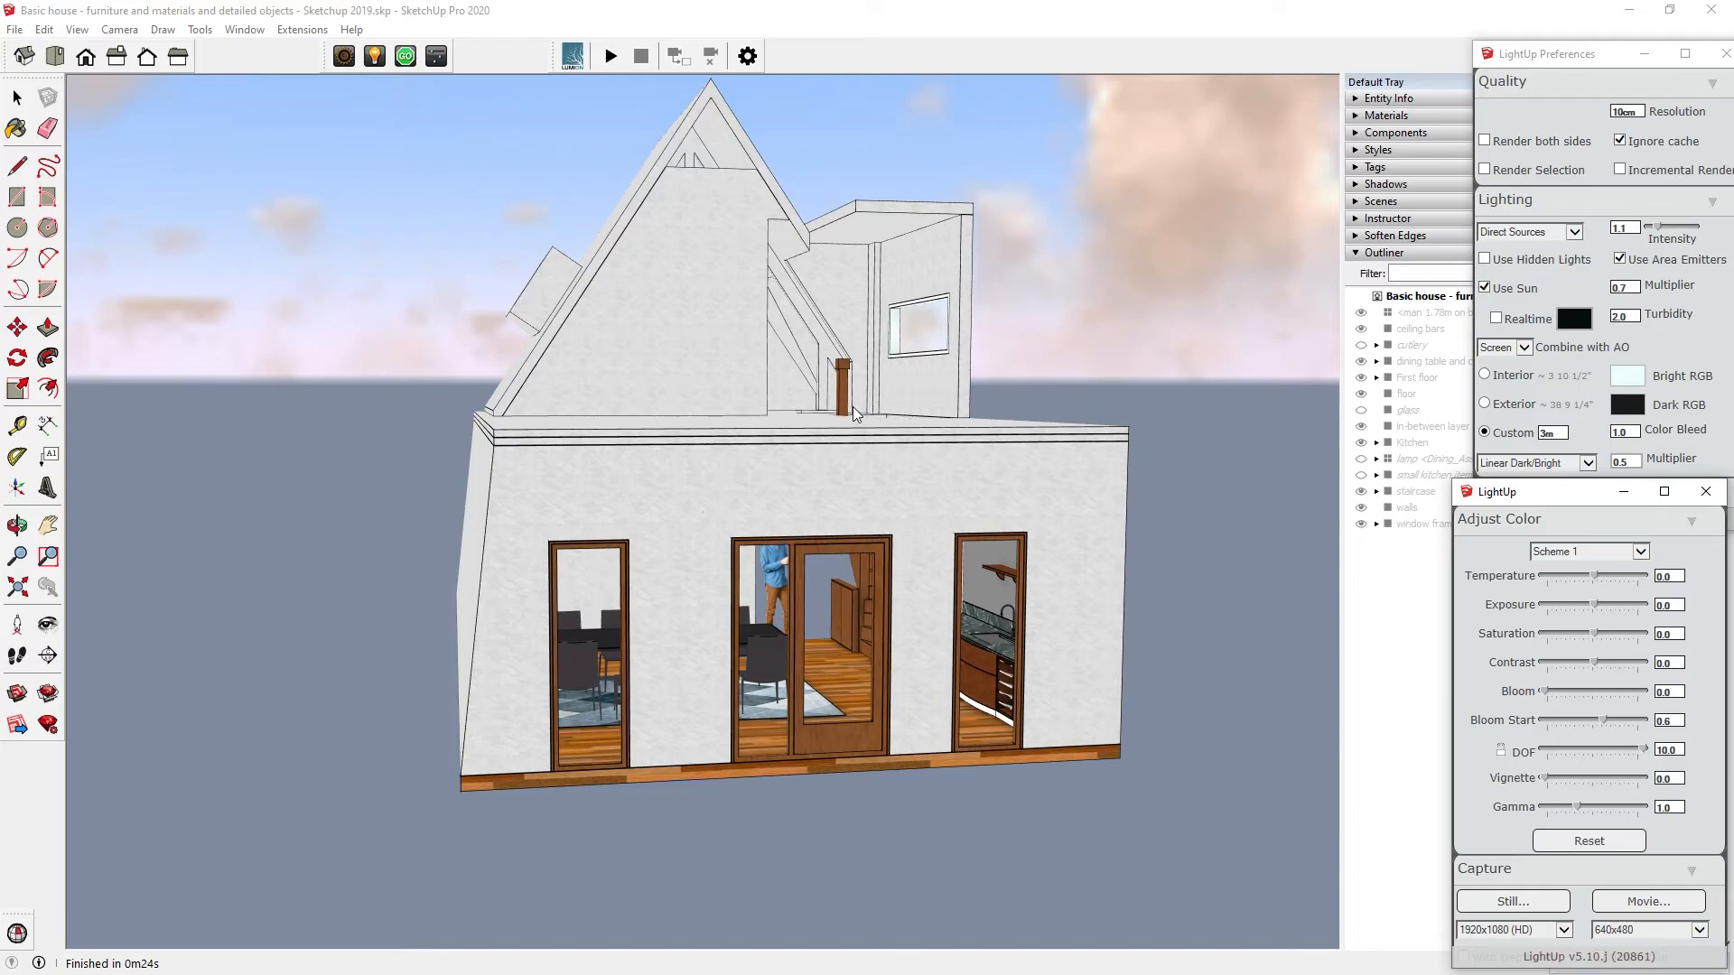
Inspect the lit house with furniture and detailed objects from several sides and clear its LightUp cache
{"action": "middle_click_drag", "start_coordinate": [855, 412], "coordinate": [713, 437]}
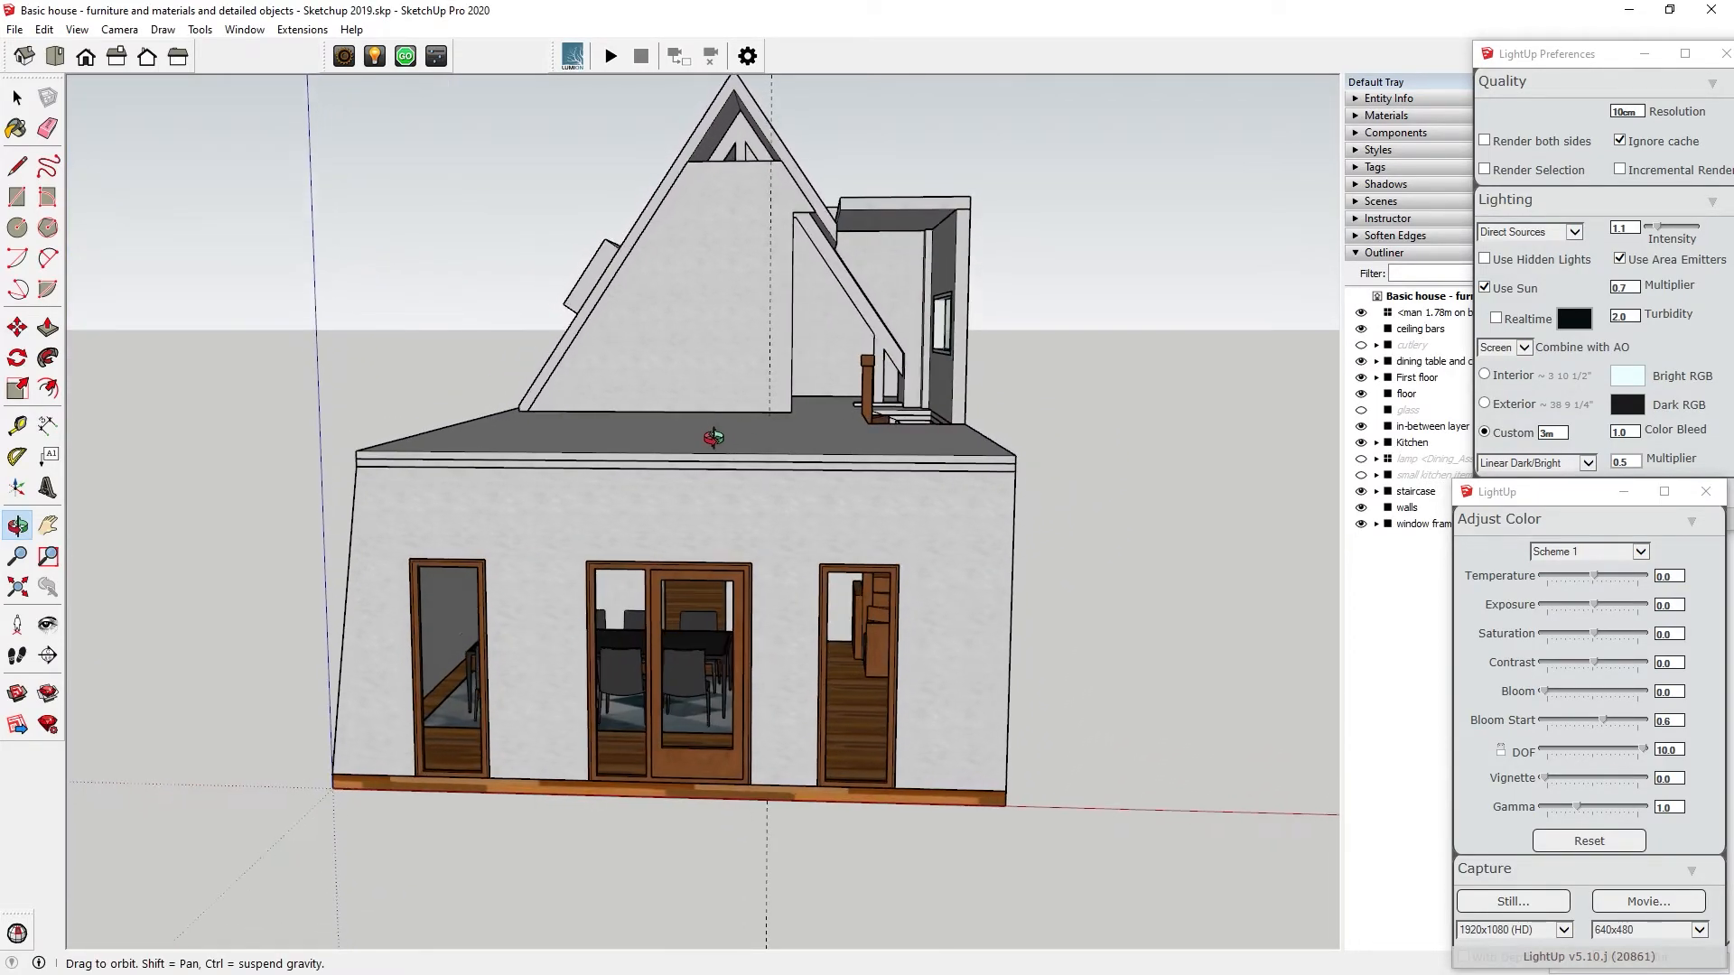
{"action": "mouse_move", "coordinate": [443, 437]}
{"action": "middle_mouse_down"}
{"action": "mouse_move", "coordinate": [420, 447]}
{"action": "mouse_move", "coordinate": [733, 442]}
{"action": "middle_mouse_up"}
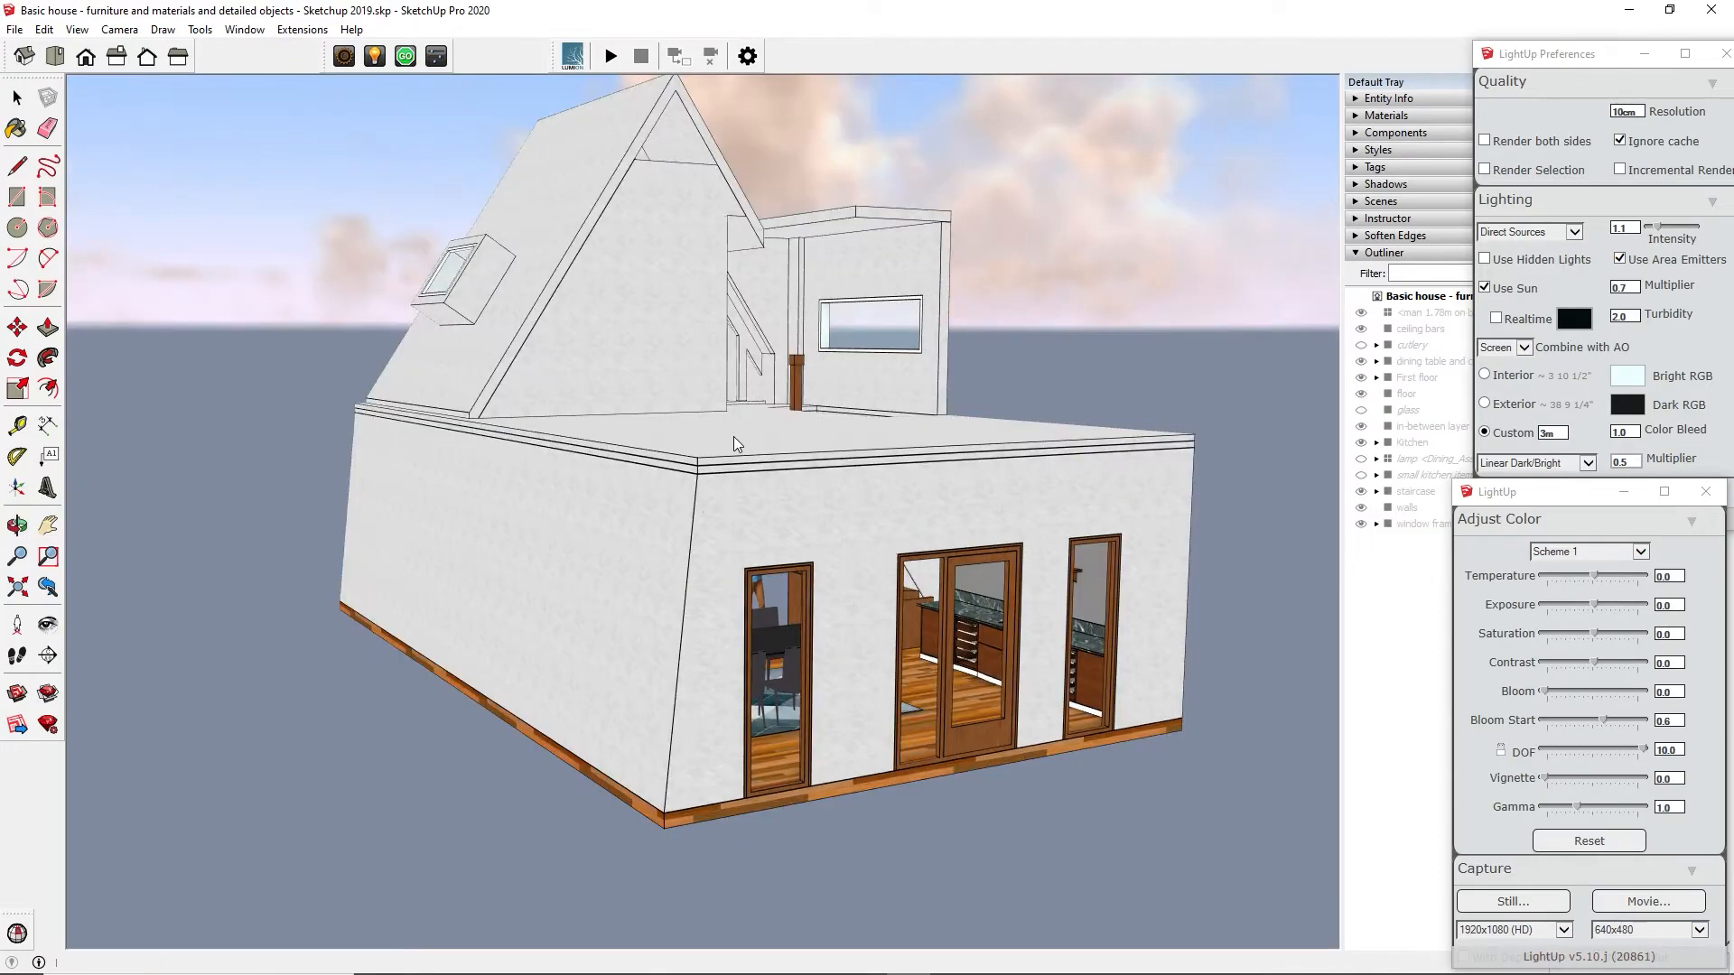
{"action": "middle_click_drag", "start_coordinate": [988, 454], "coordinate": [734, 446]}
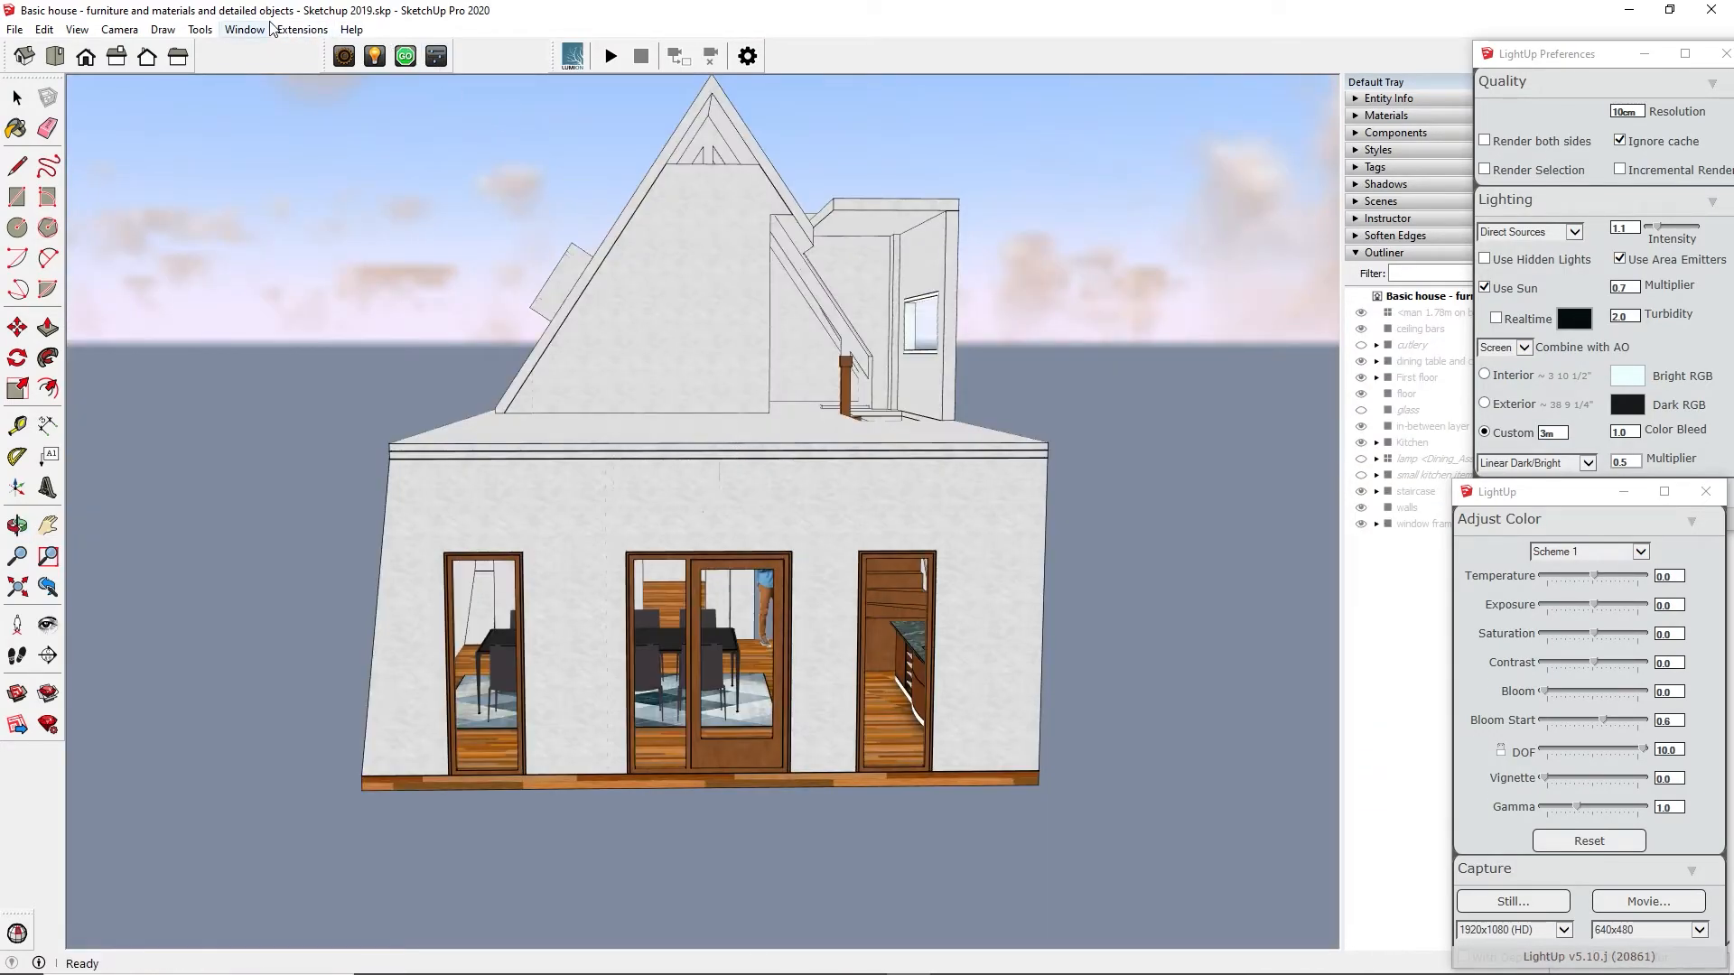
{"action": "left_click", "coordinate": [303, 29]}
{"action": "mouse_move", "coordinate": [343, 233]}
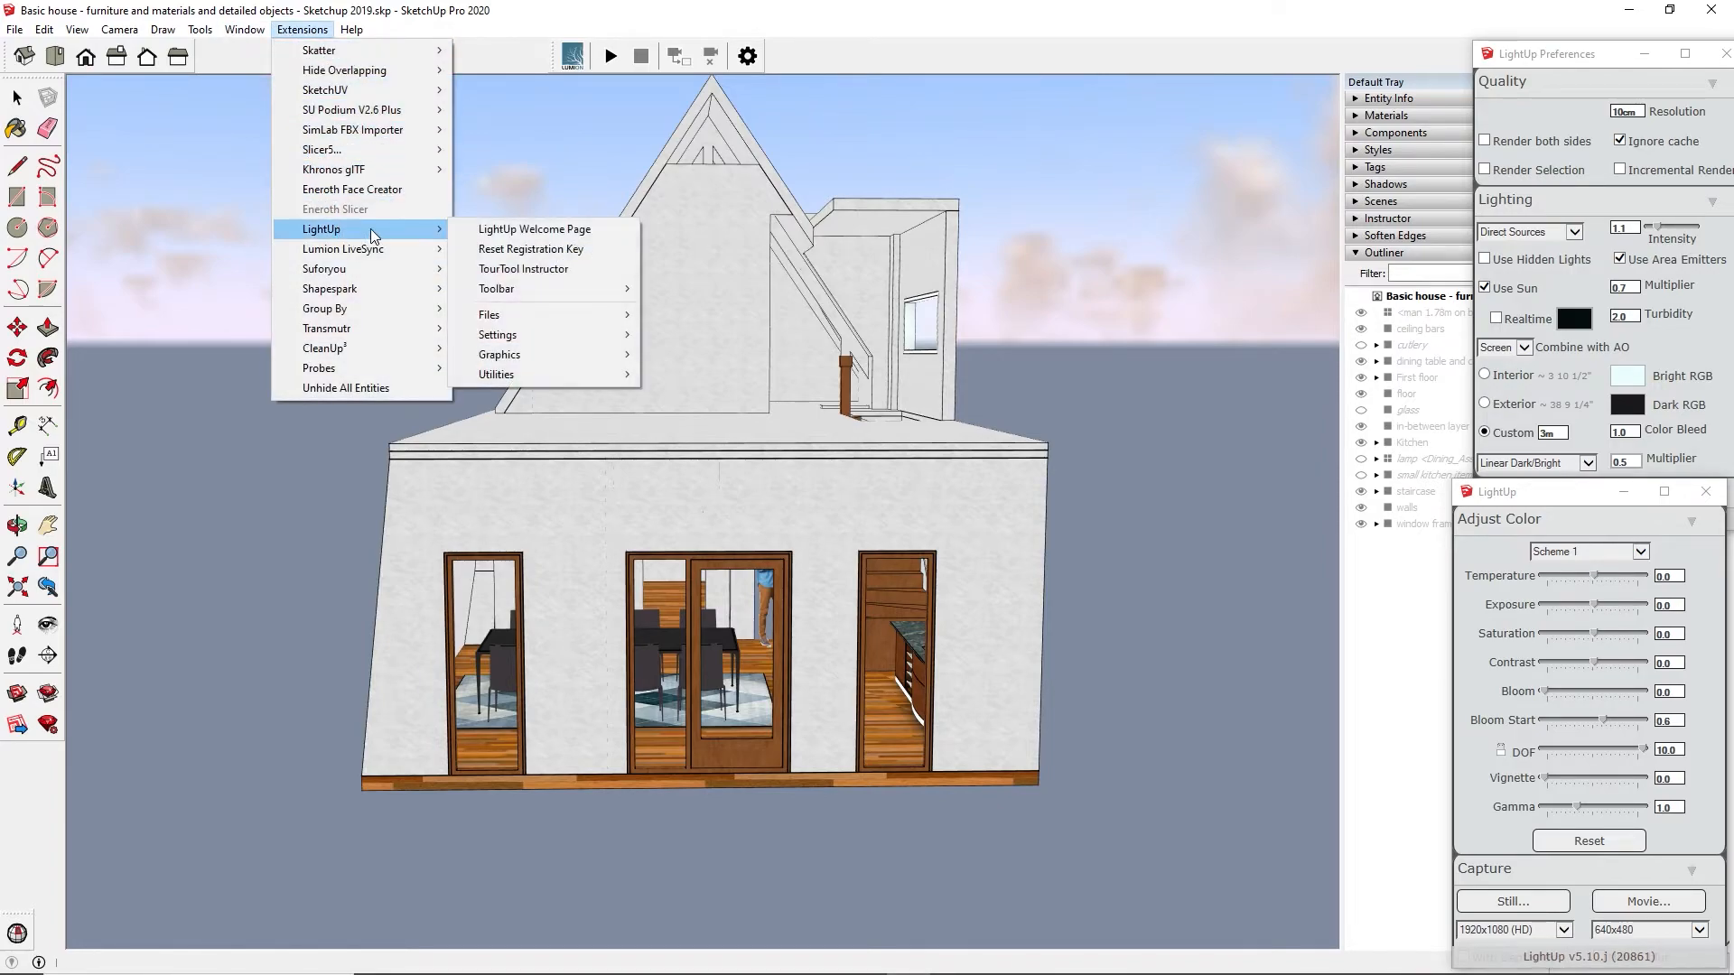
{"action": "mouse_move", "coordinate": [530, 378]}
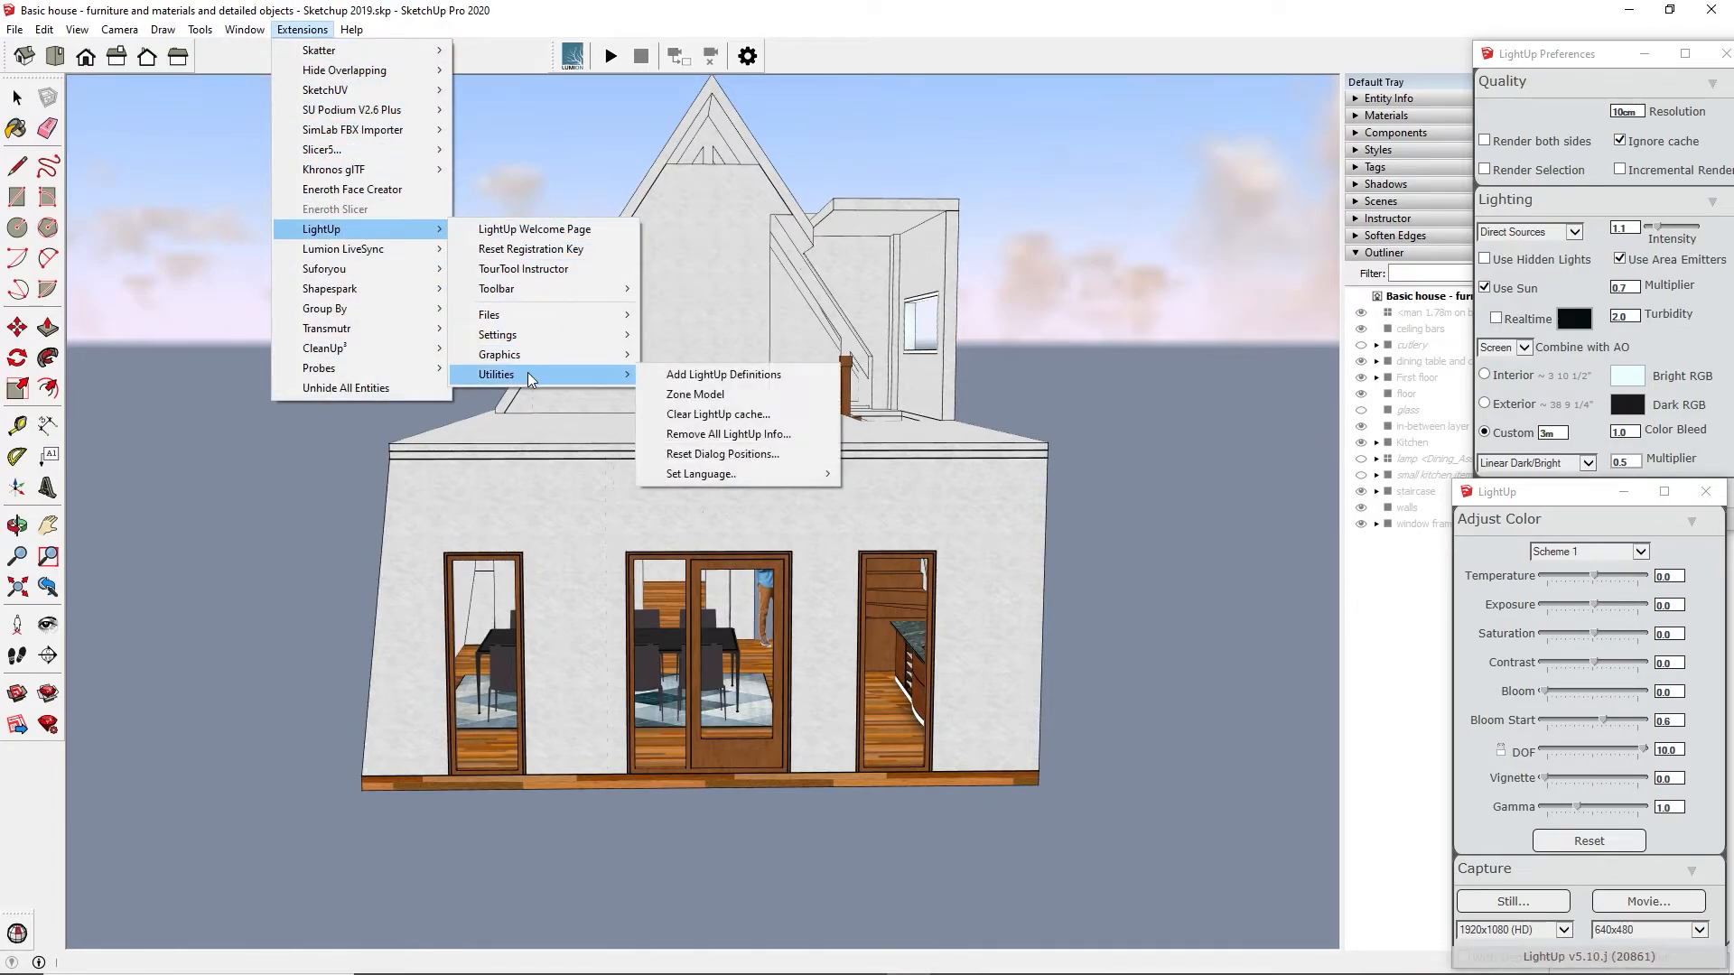
{"action": "left_click", "coordinate": [720, 415]}
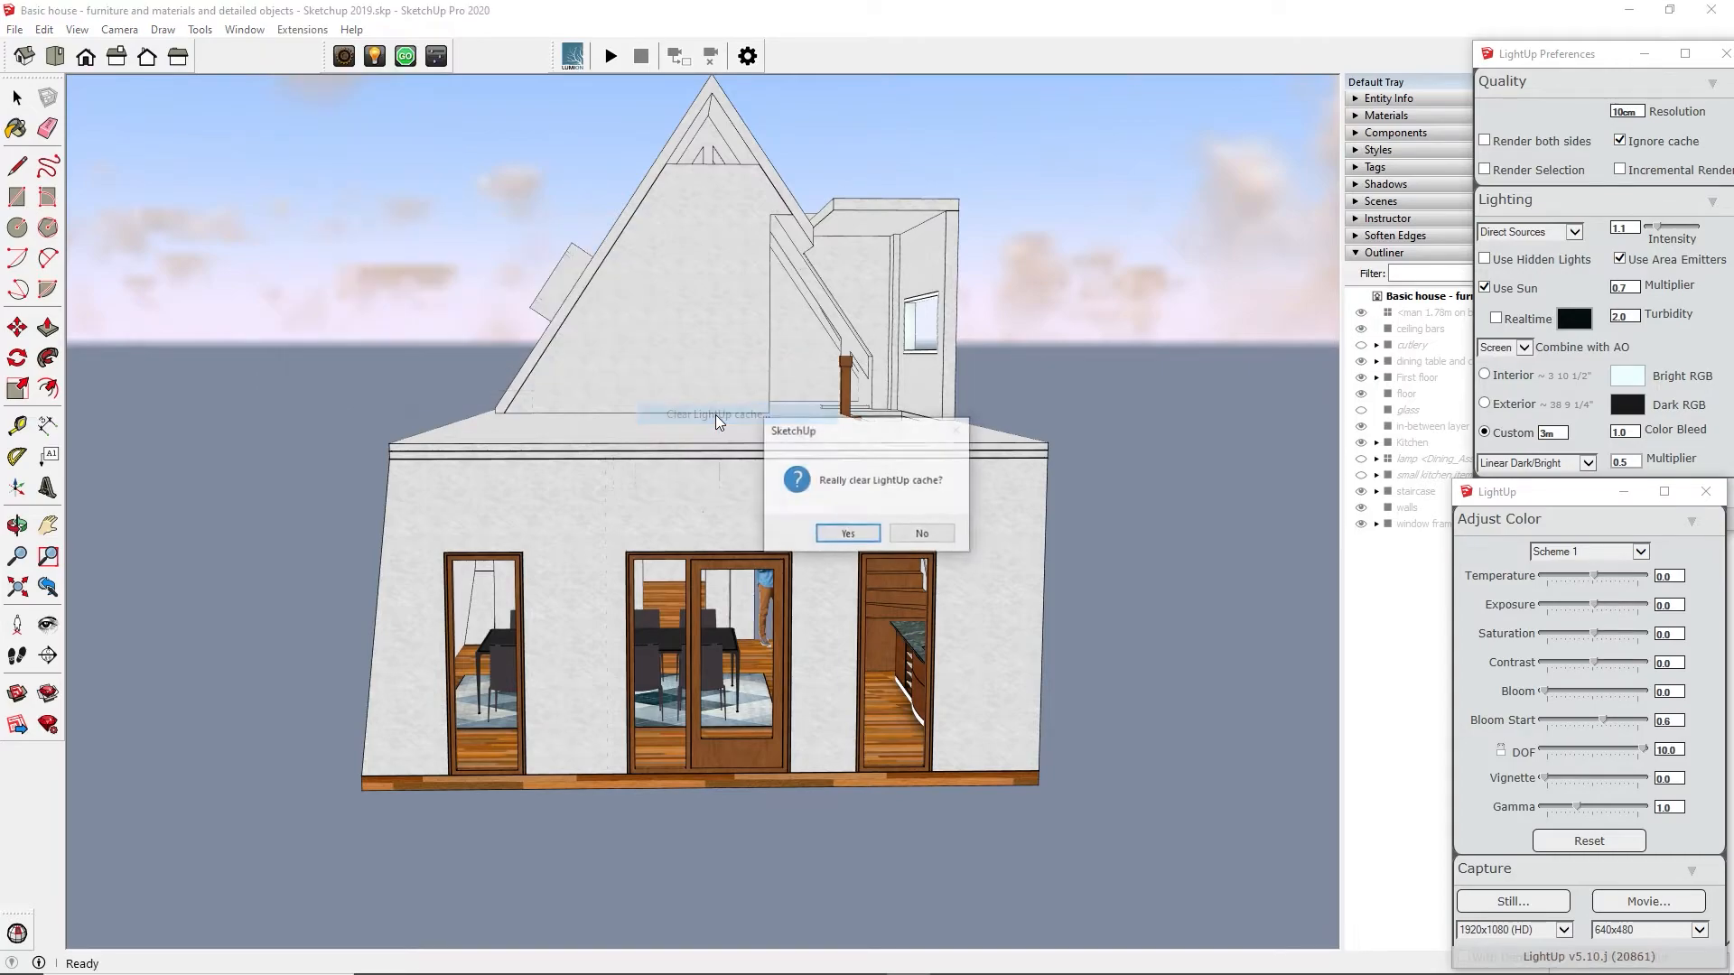
{"action": "left_click", "coordinate": [847, 533]}
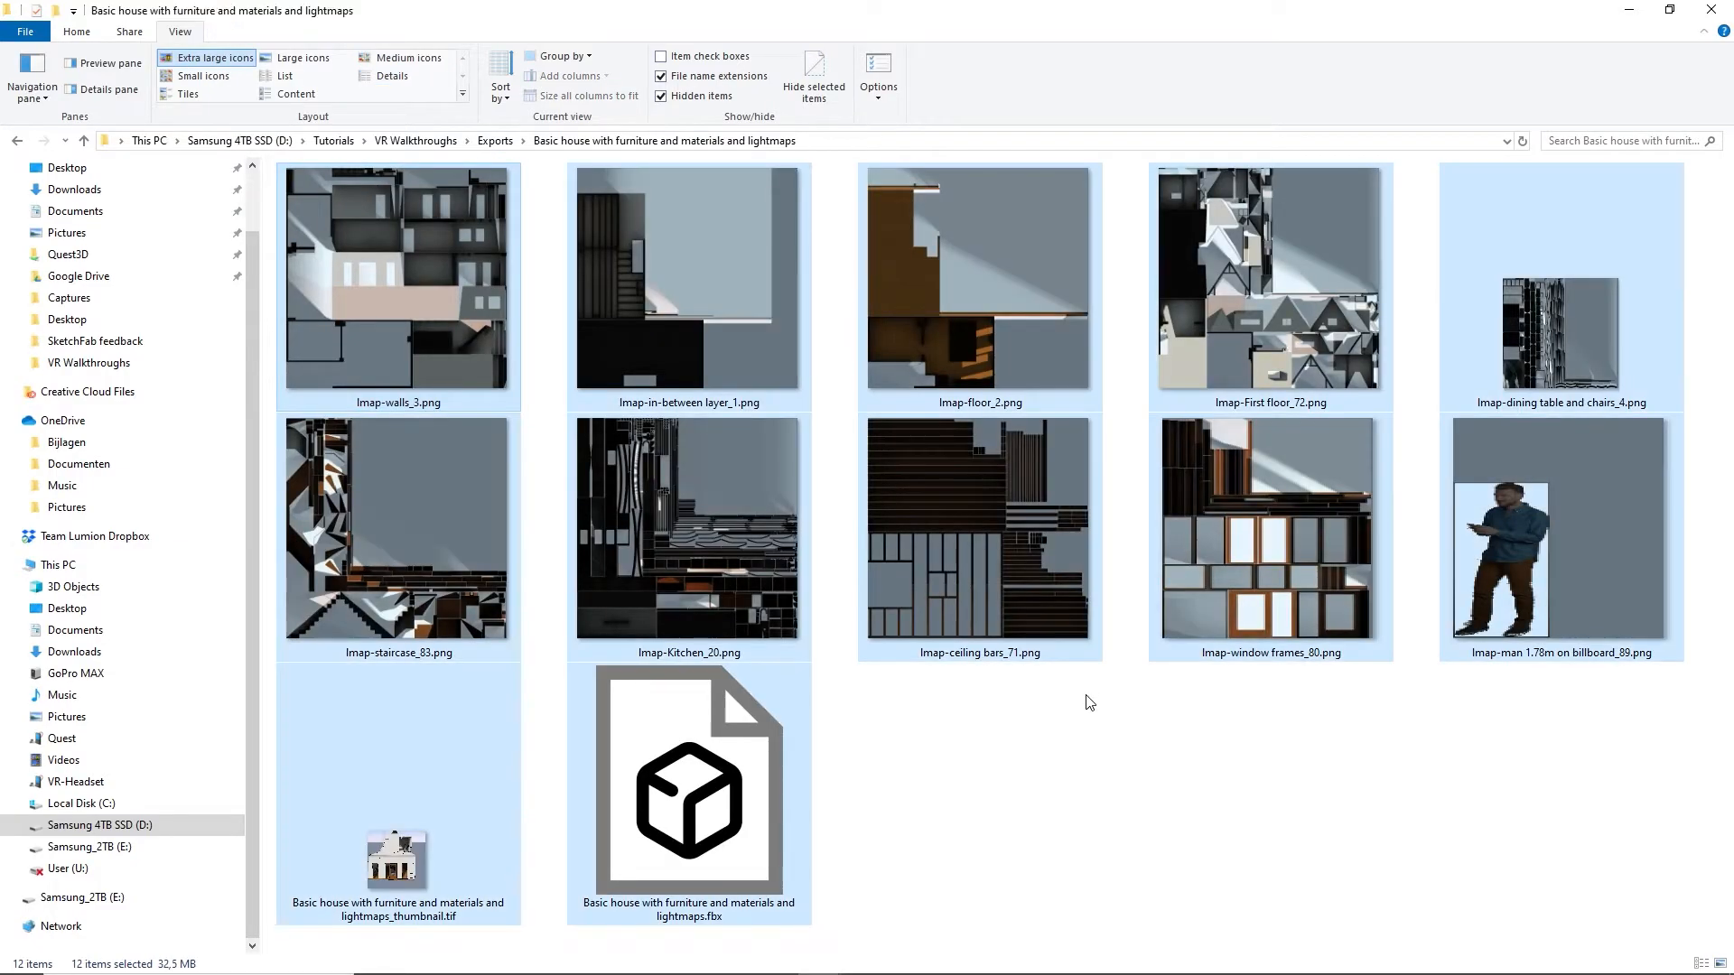
Compress all files of the "Basic house with furniture and materials and lightmaps" export into a zip archive
{"action": "right_click", "coordinate": [690, 801]}
{"action": "mouse_move", "coordinate": [736, 646]}
{"action": "left_click", "coordinate": [994, 674]}
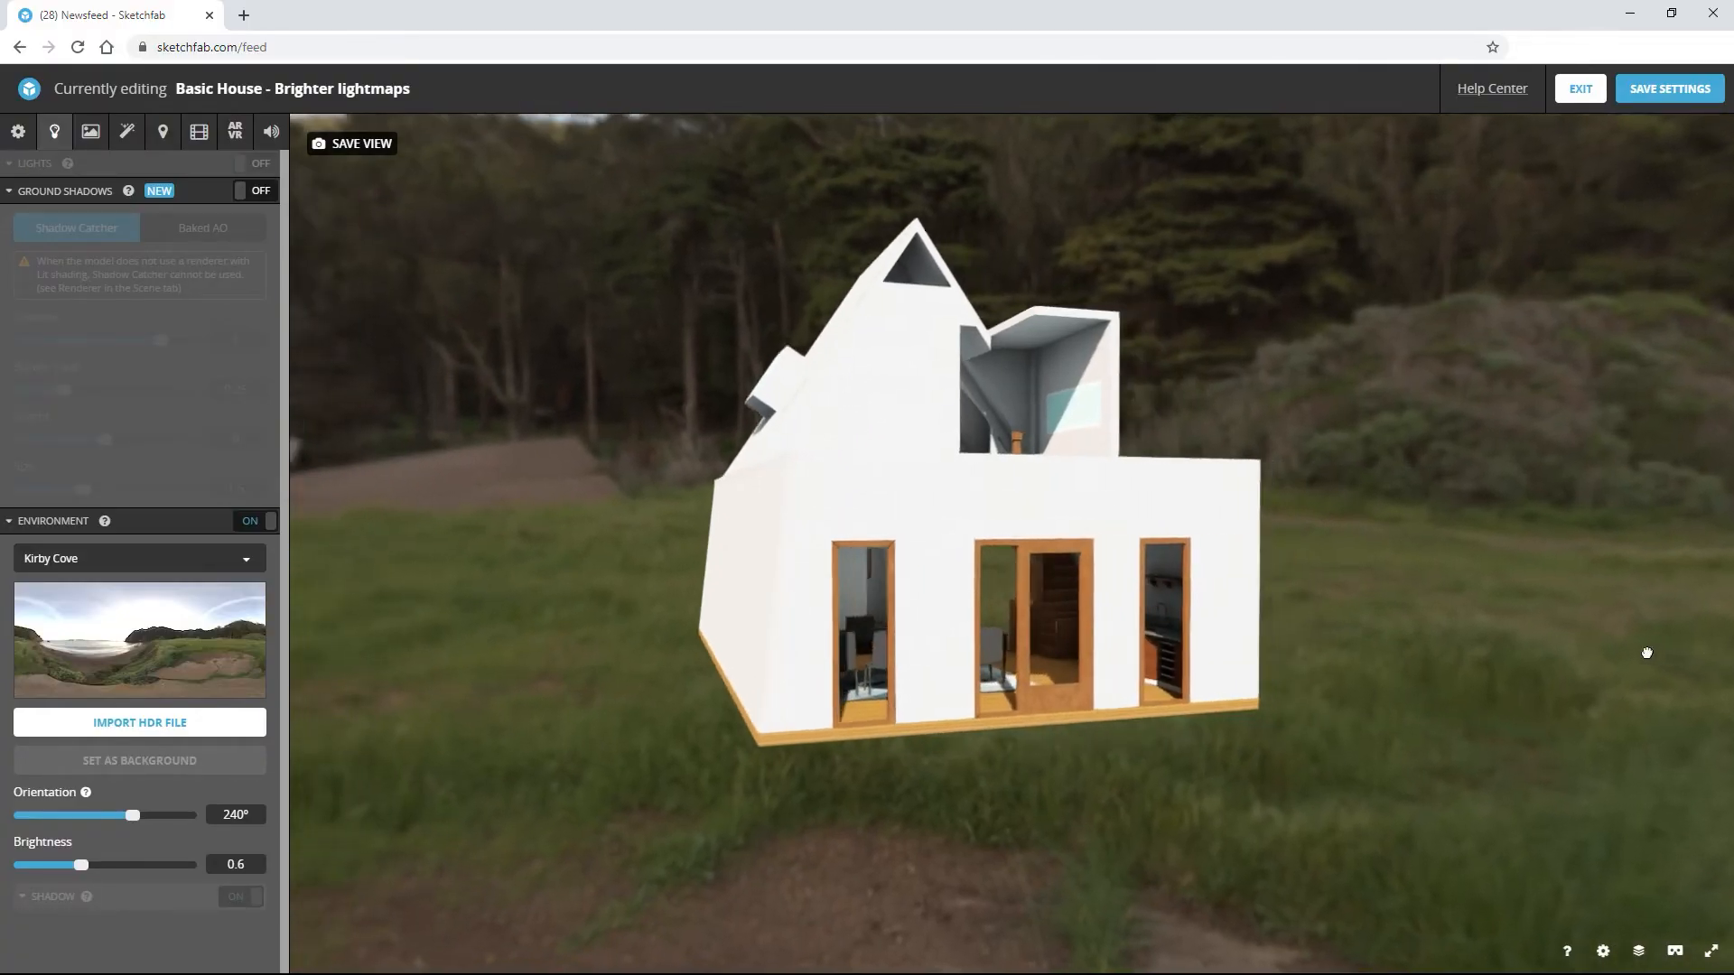
Compare the features of Sketchfab's Basic, Plus and Pro plans, focusing on custom backgrounds, environments and matcaps
{"action": "left_click_drag", "start_coordinate": [1626, 652], "coordinate": [1118, 659]}
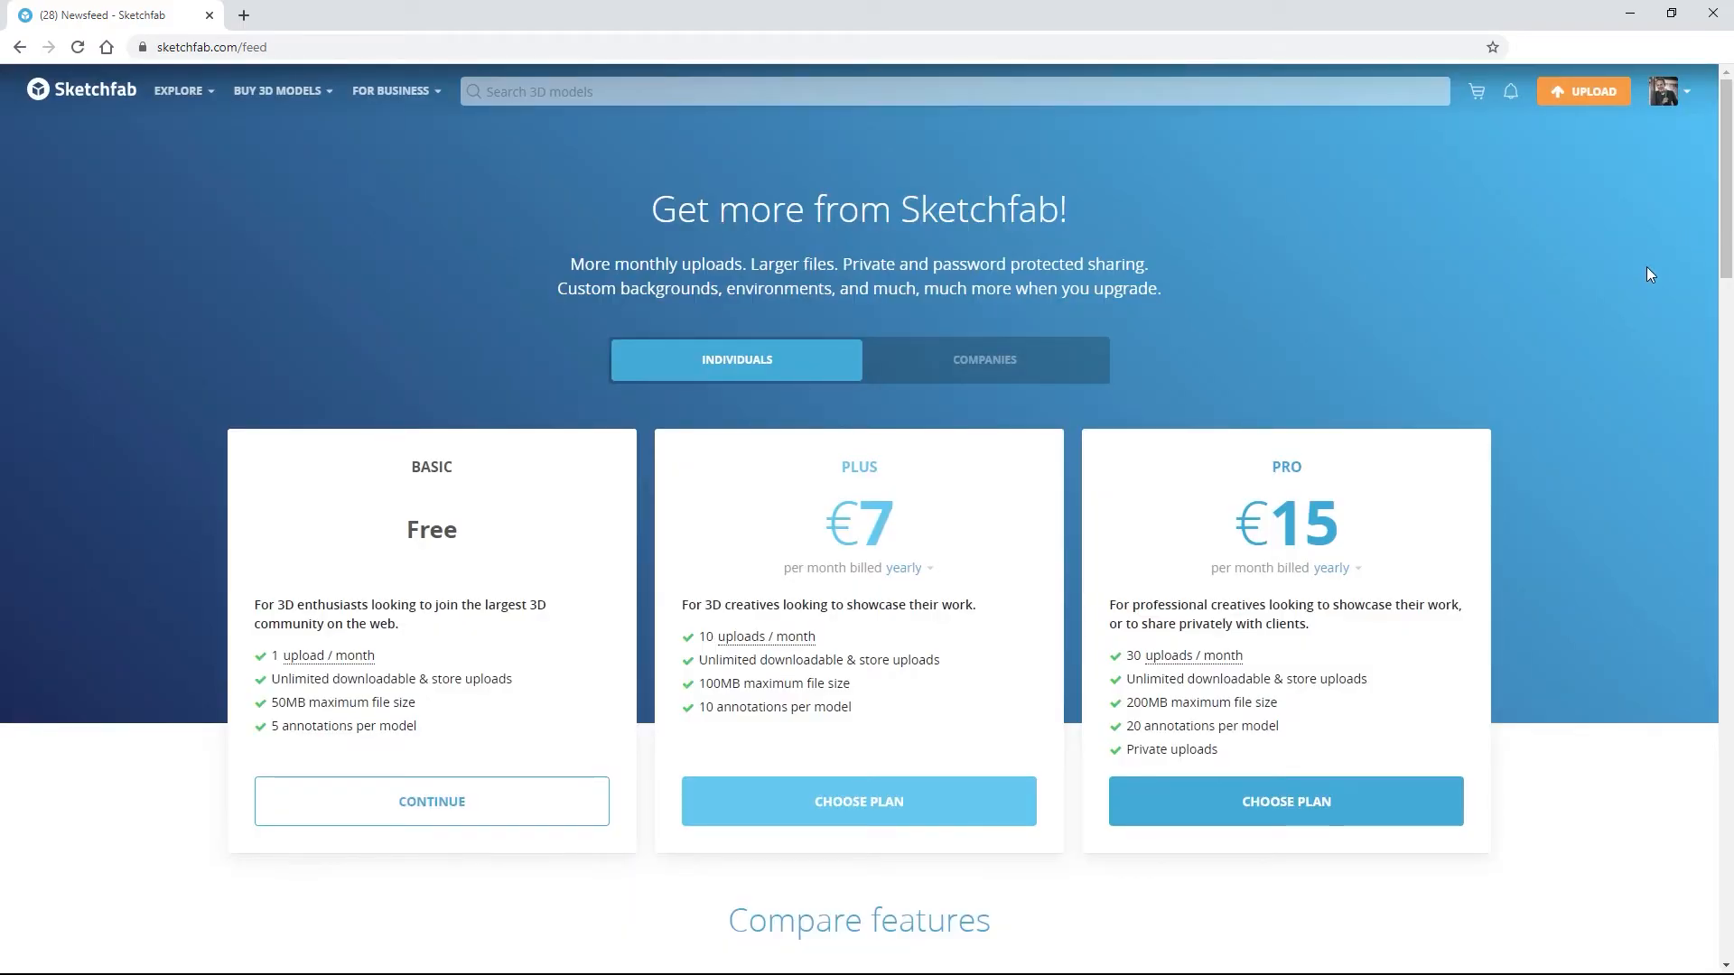
{"action": "scroll", "coordinate": [1645, 268], "scroll_direction": "down", "scroll_amount": 6}
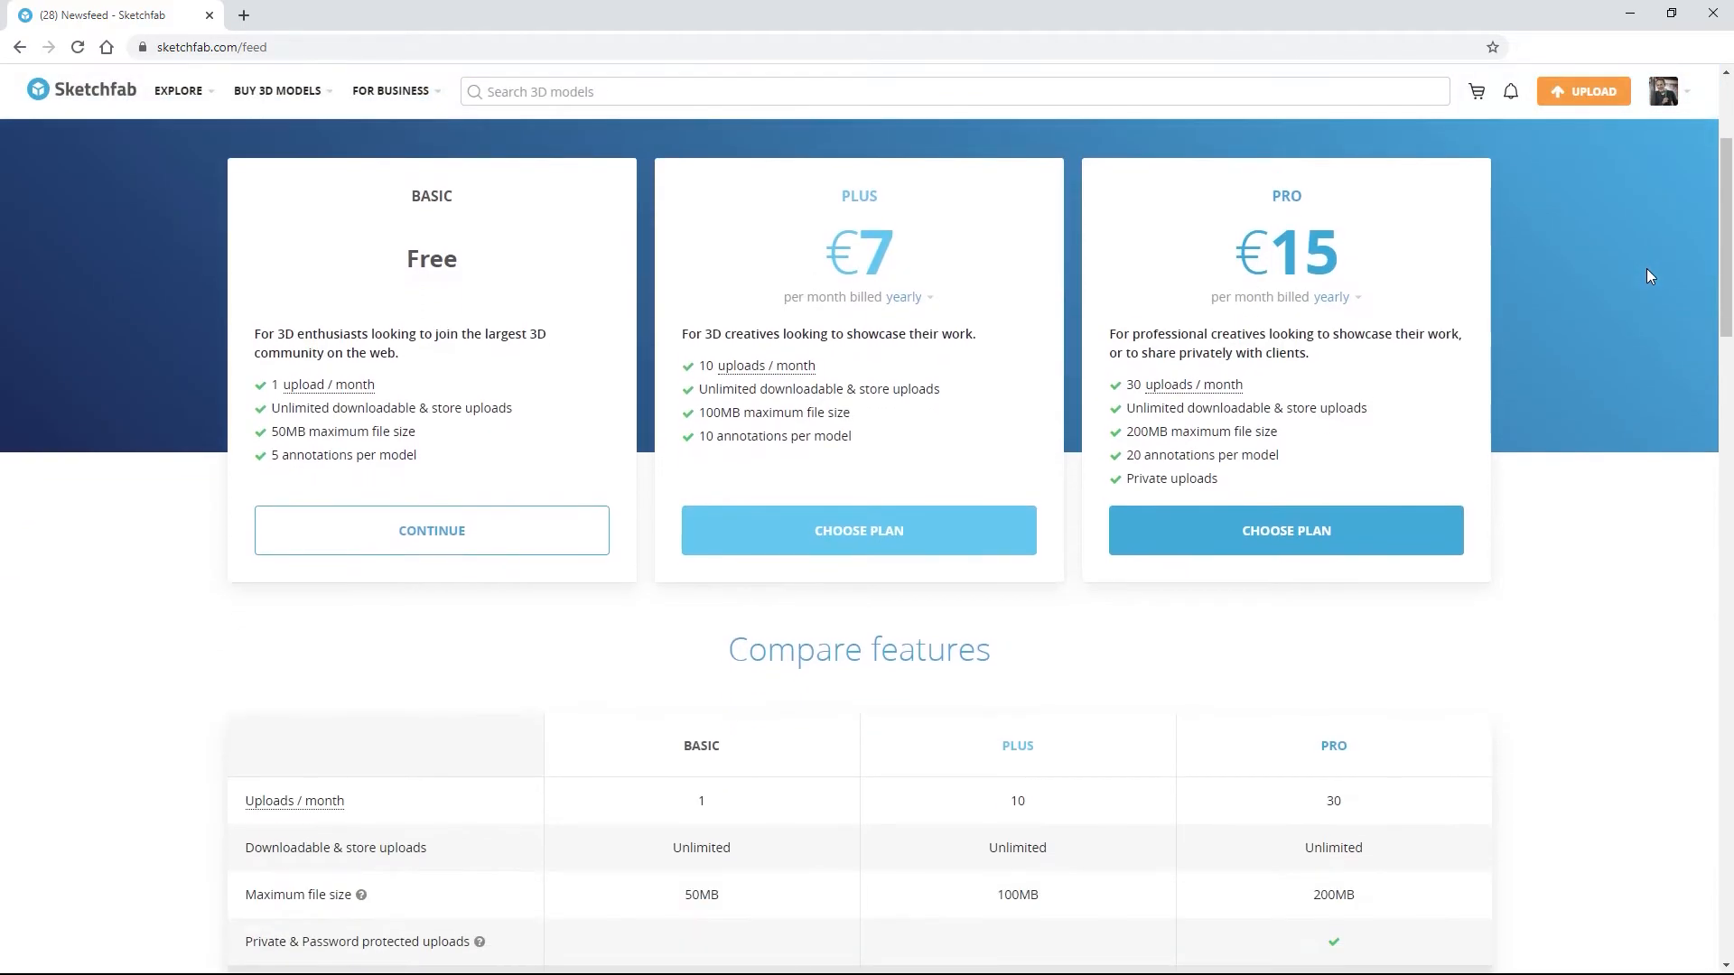
{"action": "scroll", "coordinate": [1650, 281], "scroll_direction": "down", "scroll_amount": 3}
{"action": "scroll", "coordinate": [1650, 281], "scroll_direction": "down", "scroll_amount": 1}
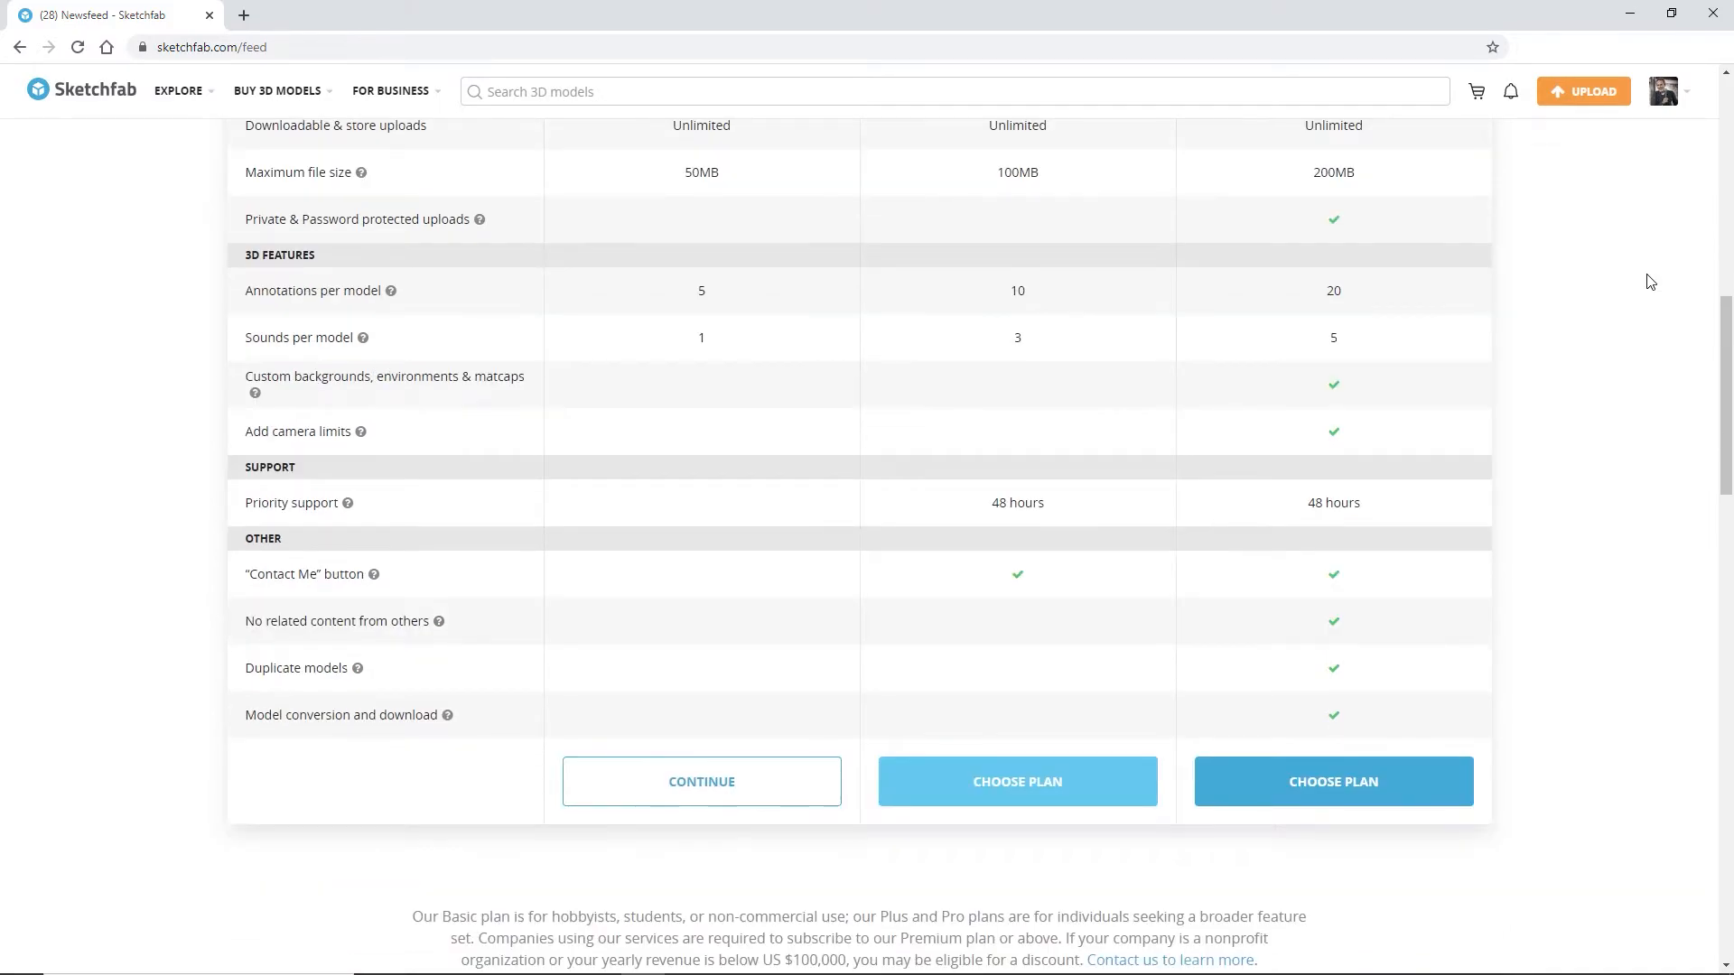
{"action": "triple_click", "coordinate": [514, 381]}
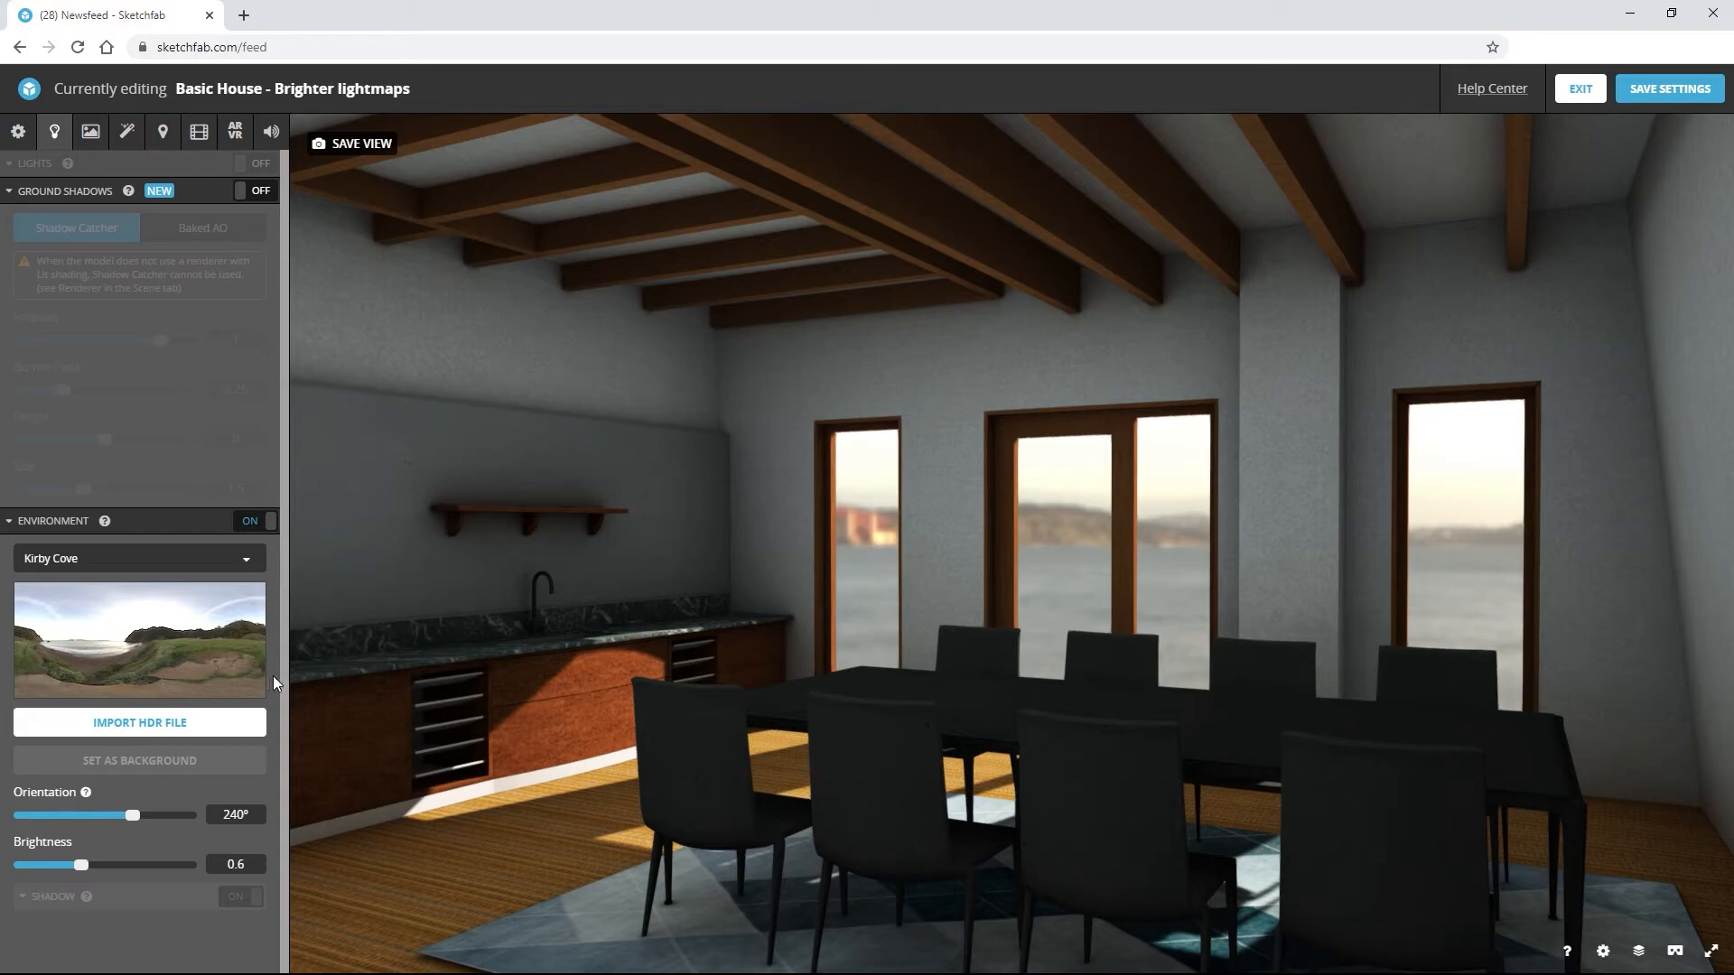
Check which file formats Sketchfab accepts when importing a custom HDR environment and close the file chooser
{"action": "left_click", "coordinate": [240, 722]}
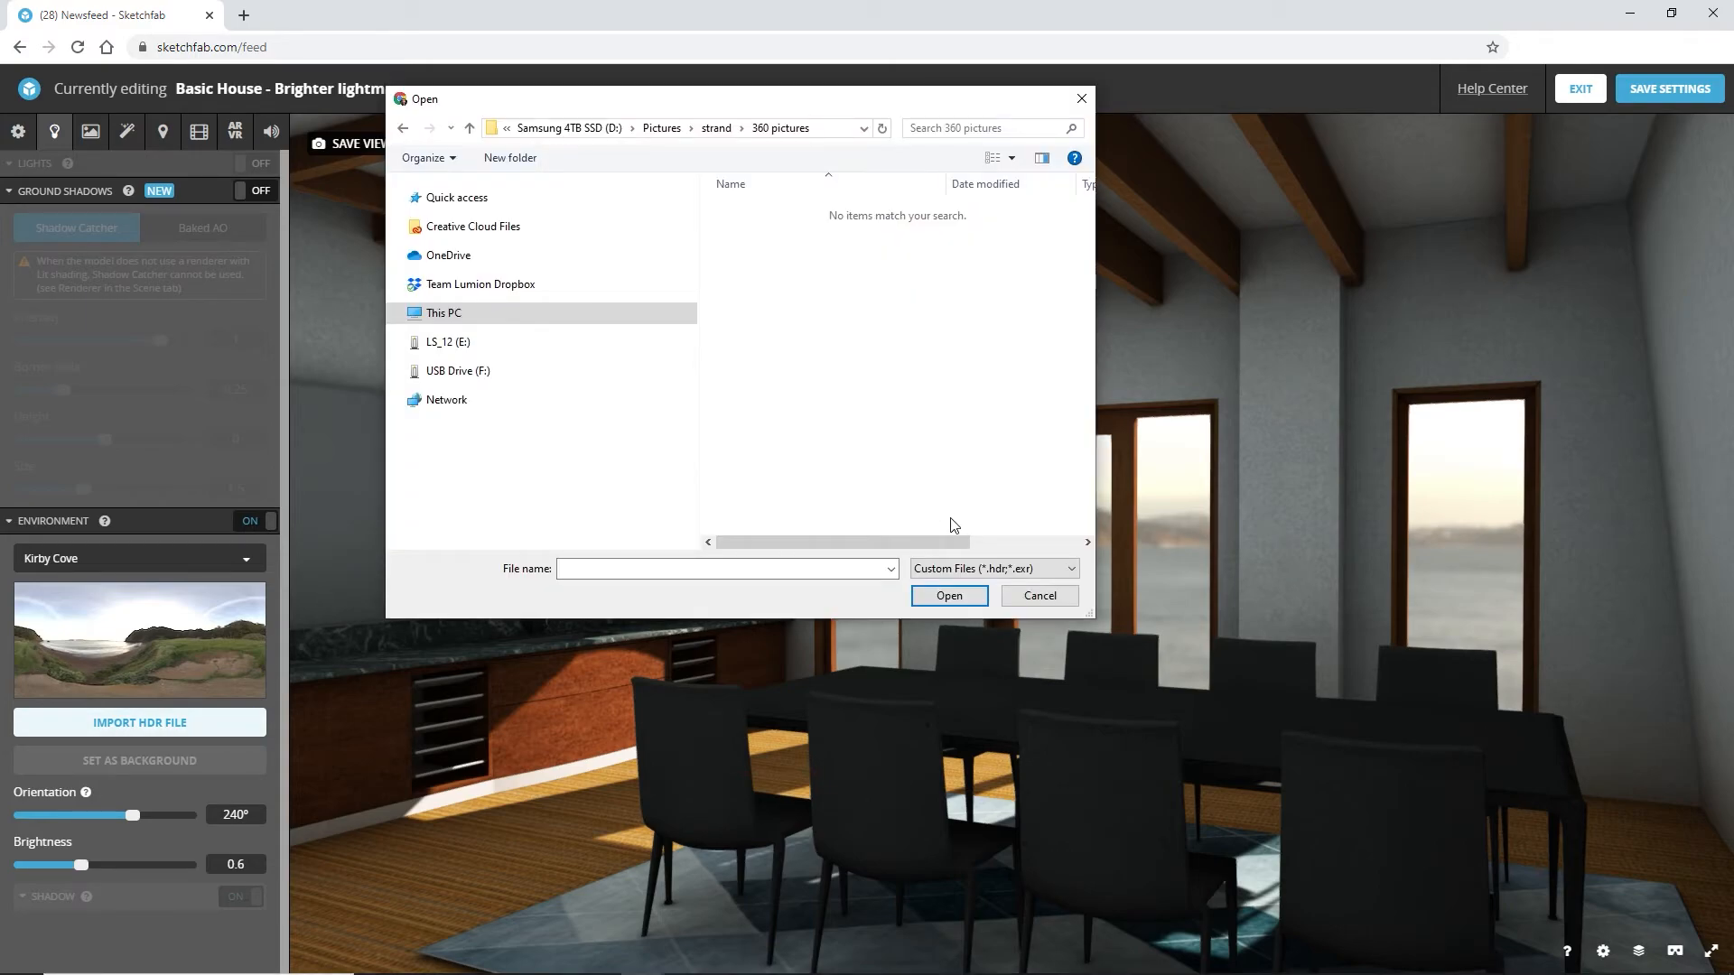
{"action": "left_click", "coordinate": [1053, 570]}
{"action": "left_click", "coordinate": [1057, 572]}
{"action": "left_click", "coordinate": [1027, 600]}
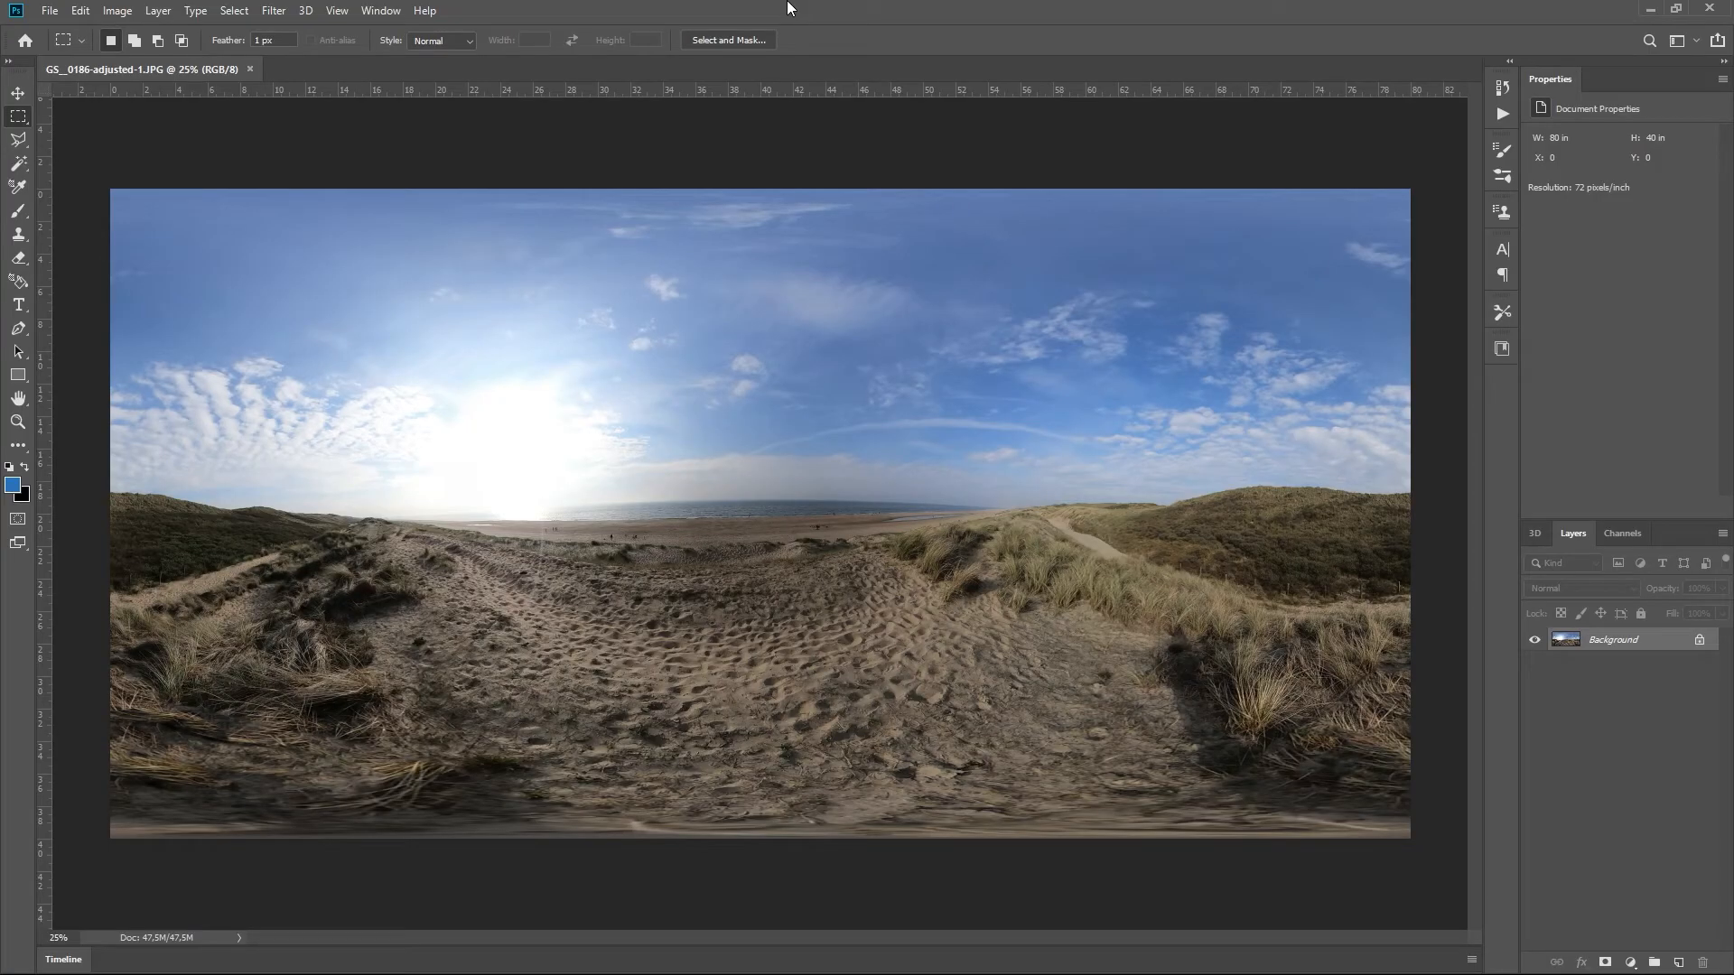
Switch to Photoshop, convert the 360 beach panorama to 32 bits per channel and save it as a new file
{"action": "left_click", "coordinate": [119, 11]}
{"action": "mouse_move", "coordinate": [134, 34]}
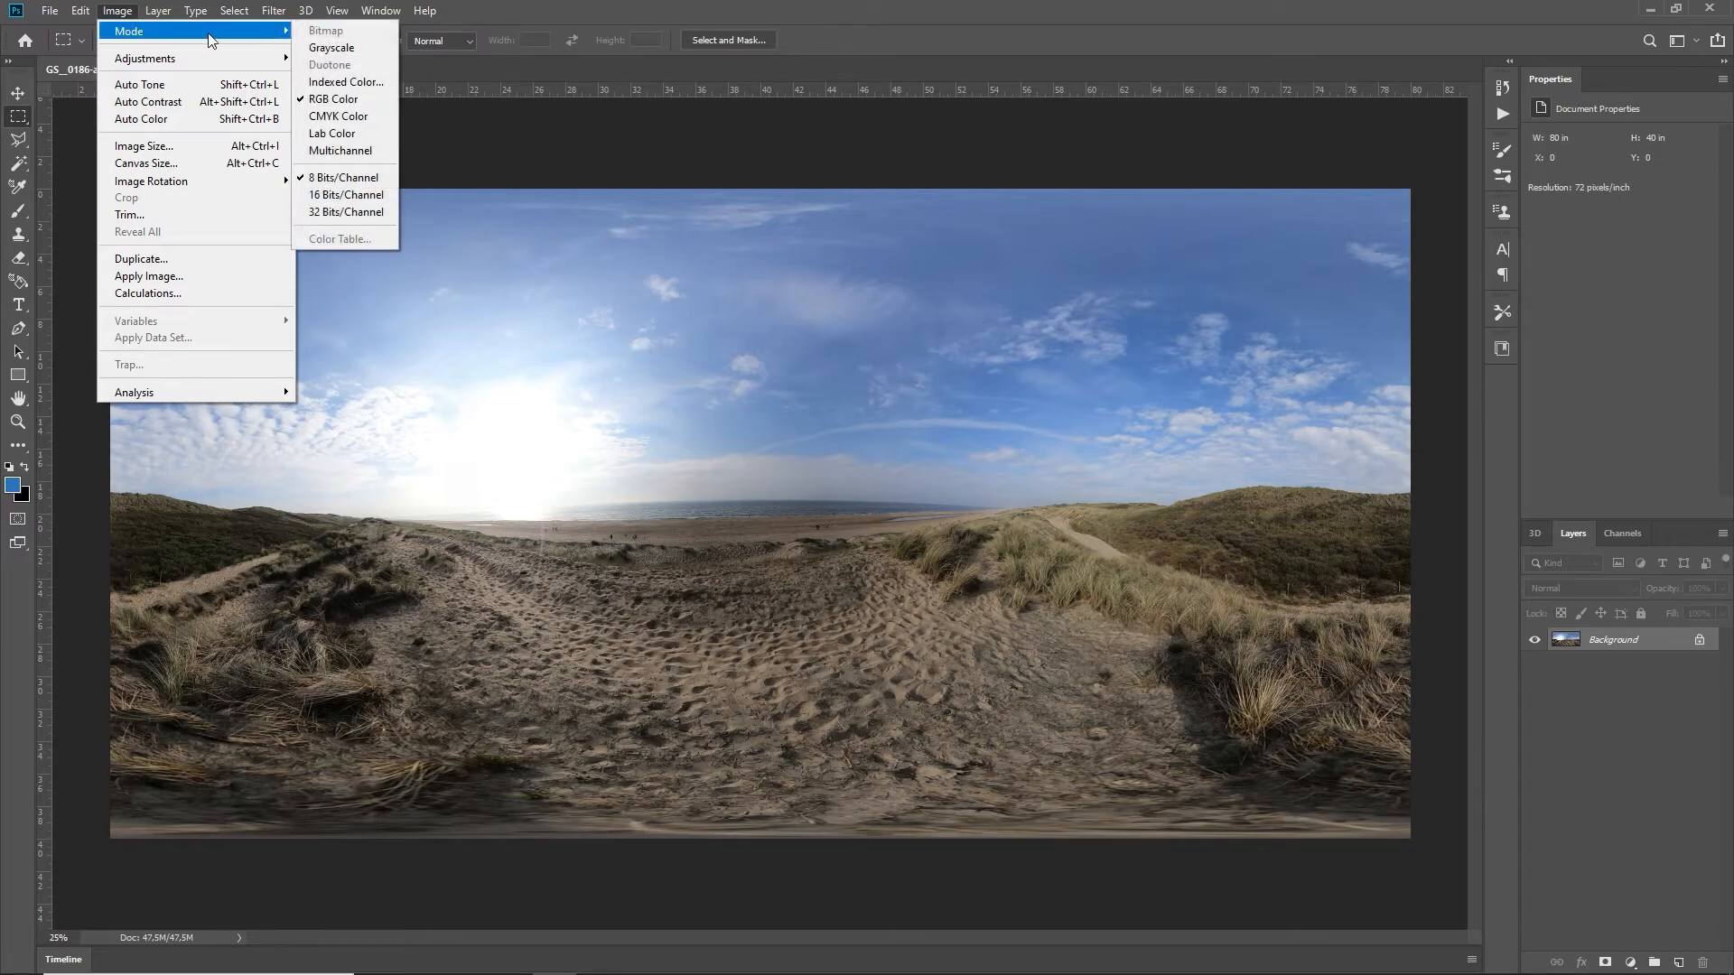
{"action": "left_click", "coordinate": [326, 211]}
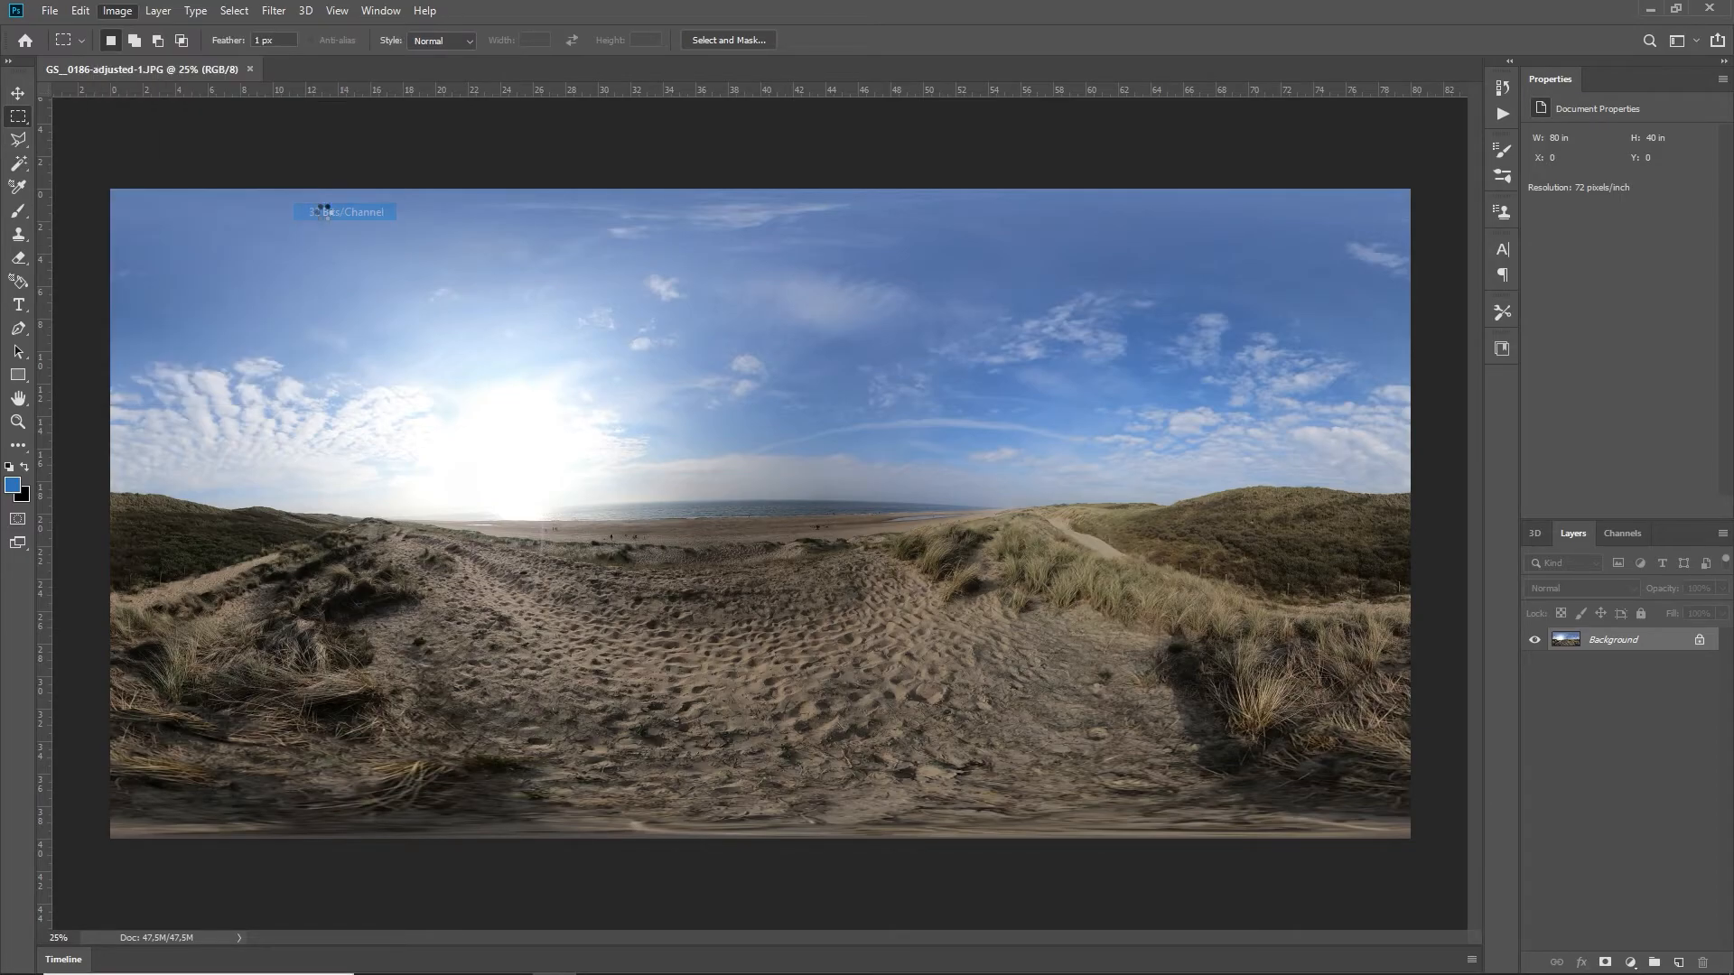
{"action": "left_click", "coordinate": [50, 10]}
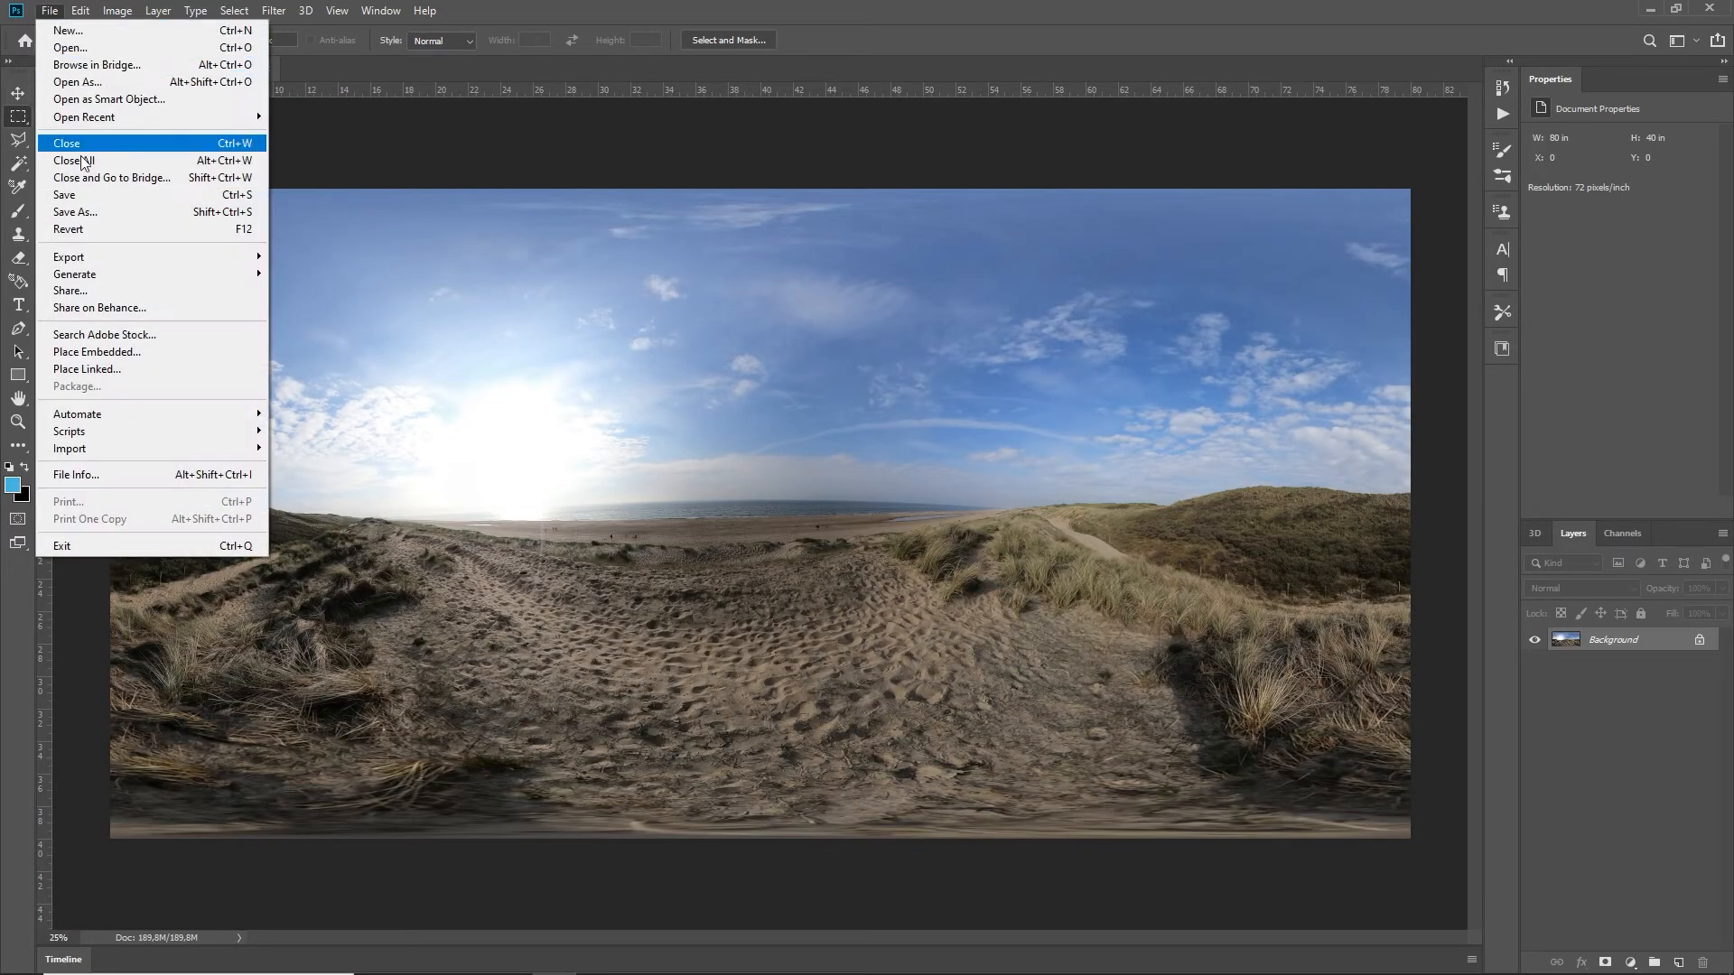
{"action": "left_click", "coordinate": [81, 215]}
{"action": "left_click", "coordinate": [1170, 928]}
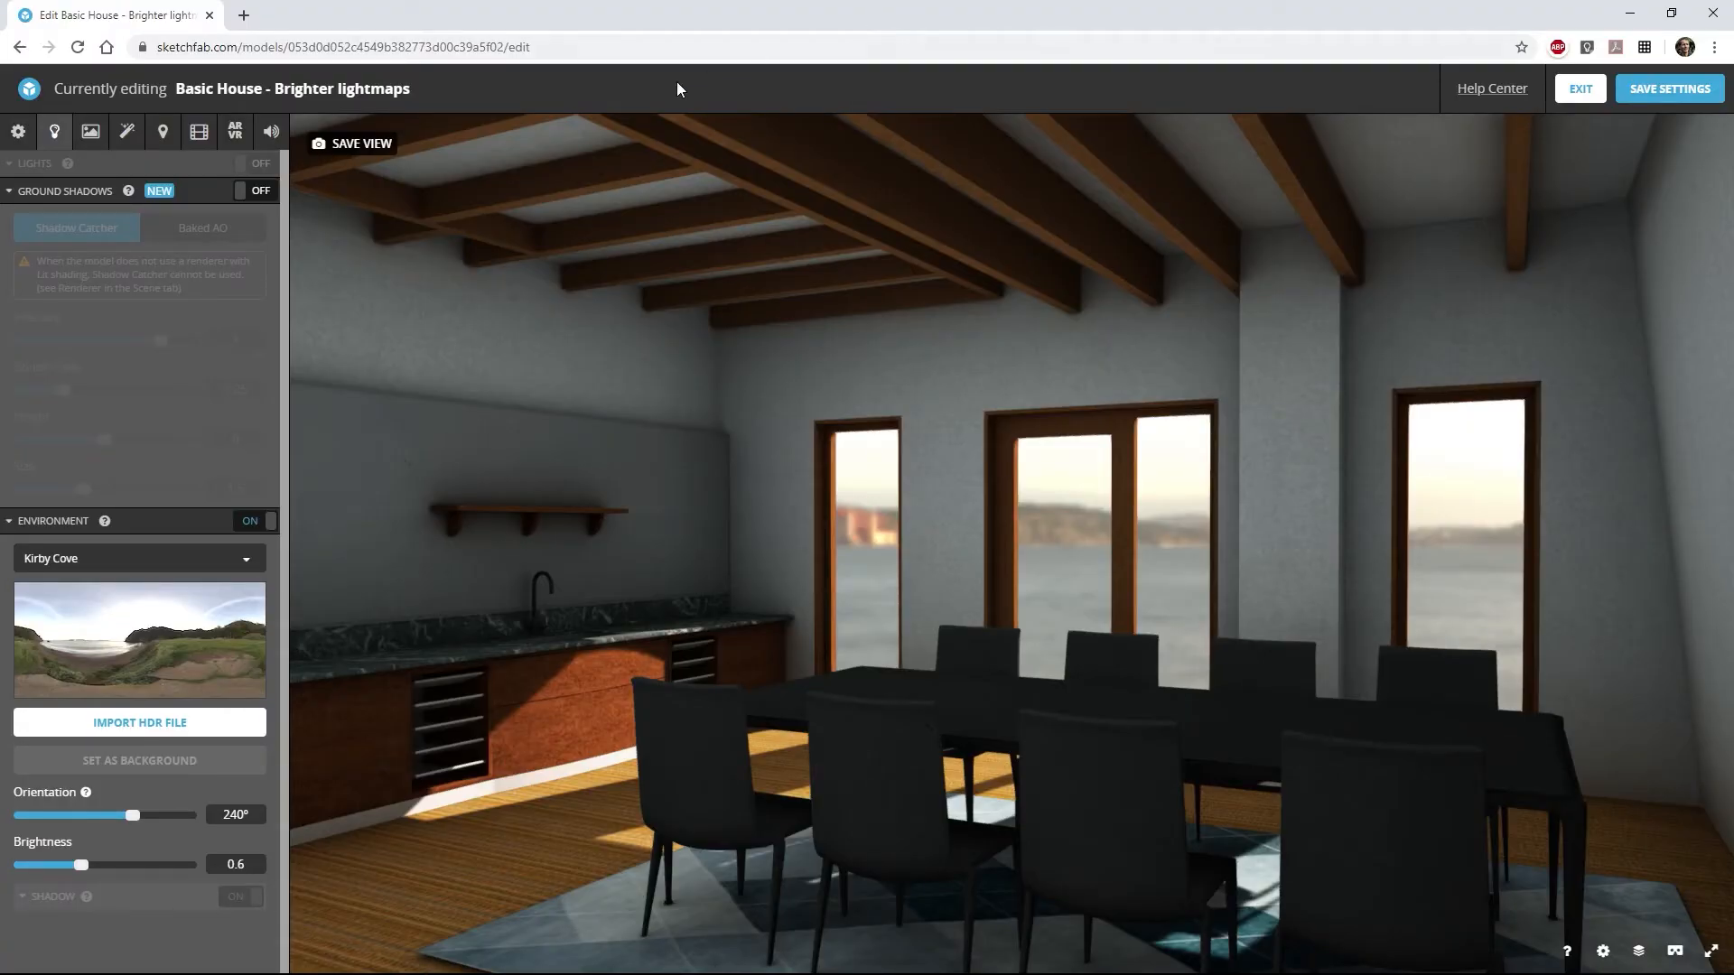
Switch to Sketchfab, import GS__0176-adjusted.hdr as an environment and adjust the orientation of the strand 0168 environment
{"action": "left_click", "coordinate": [157, 722]}
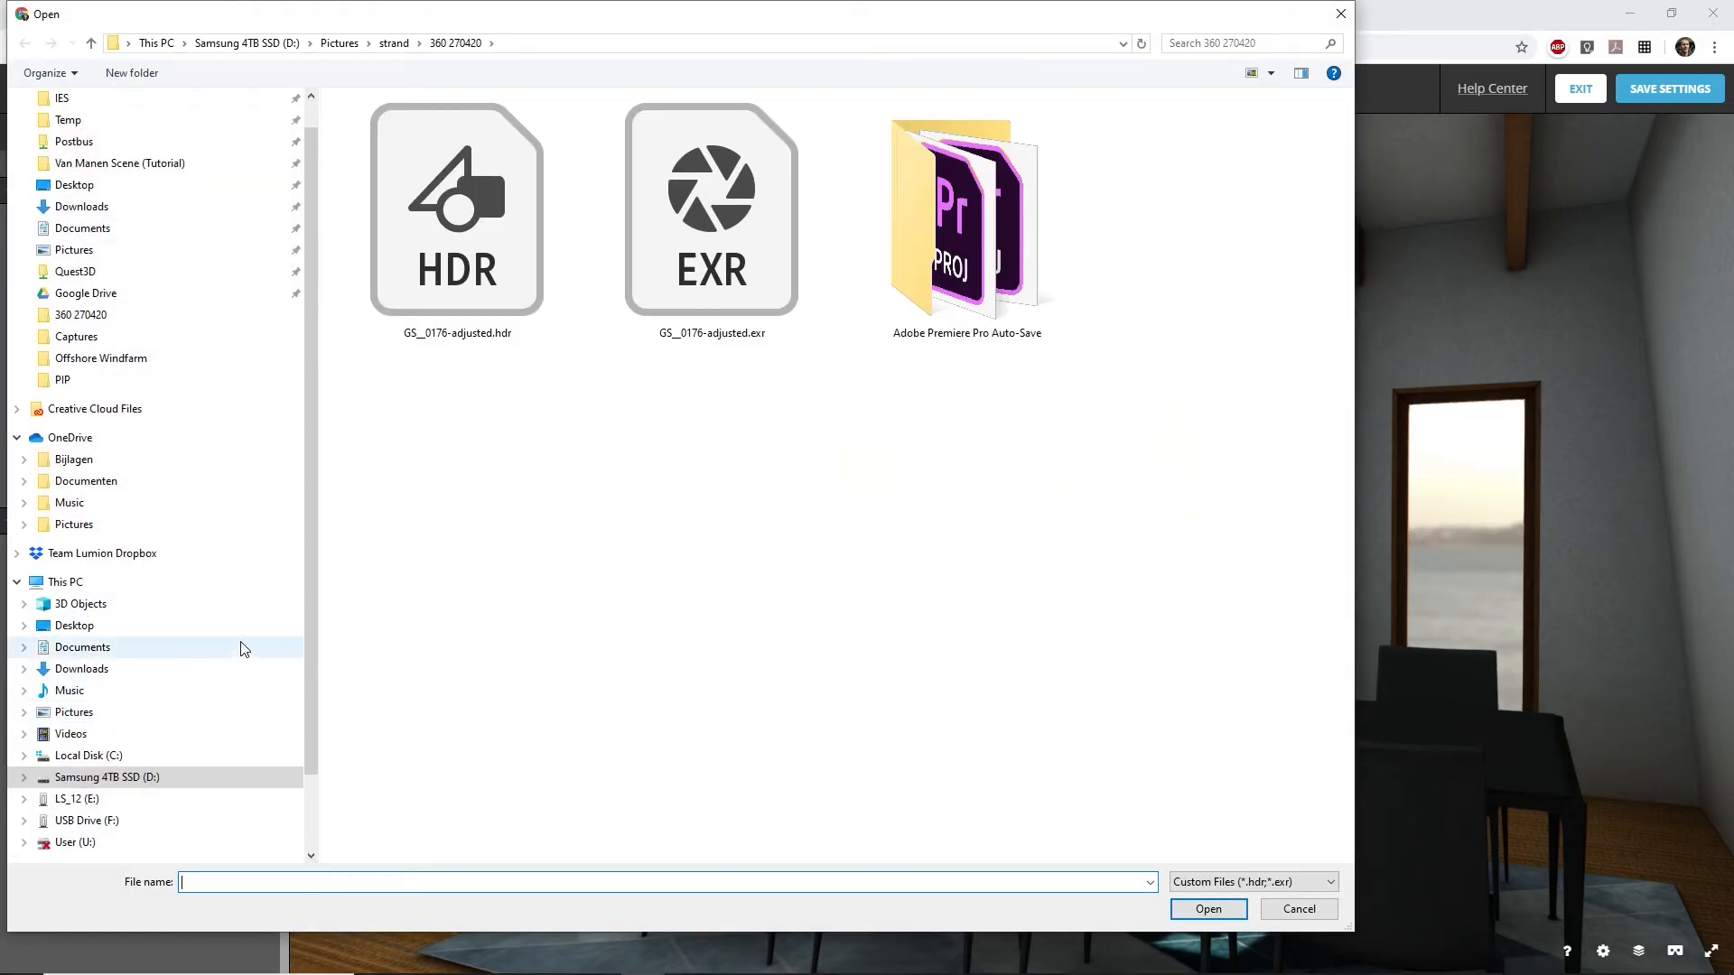
{"action": "double_click", "coordinate": [426, 246]}
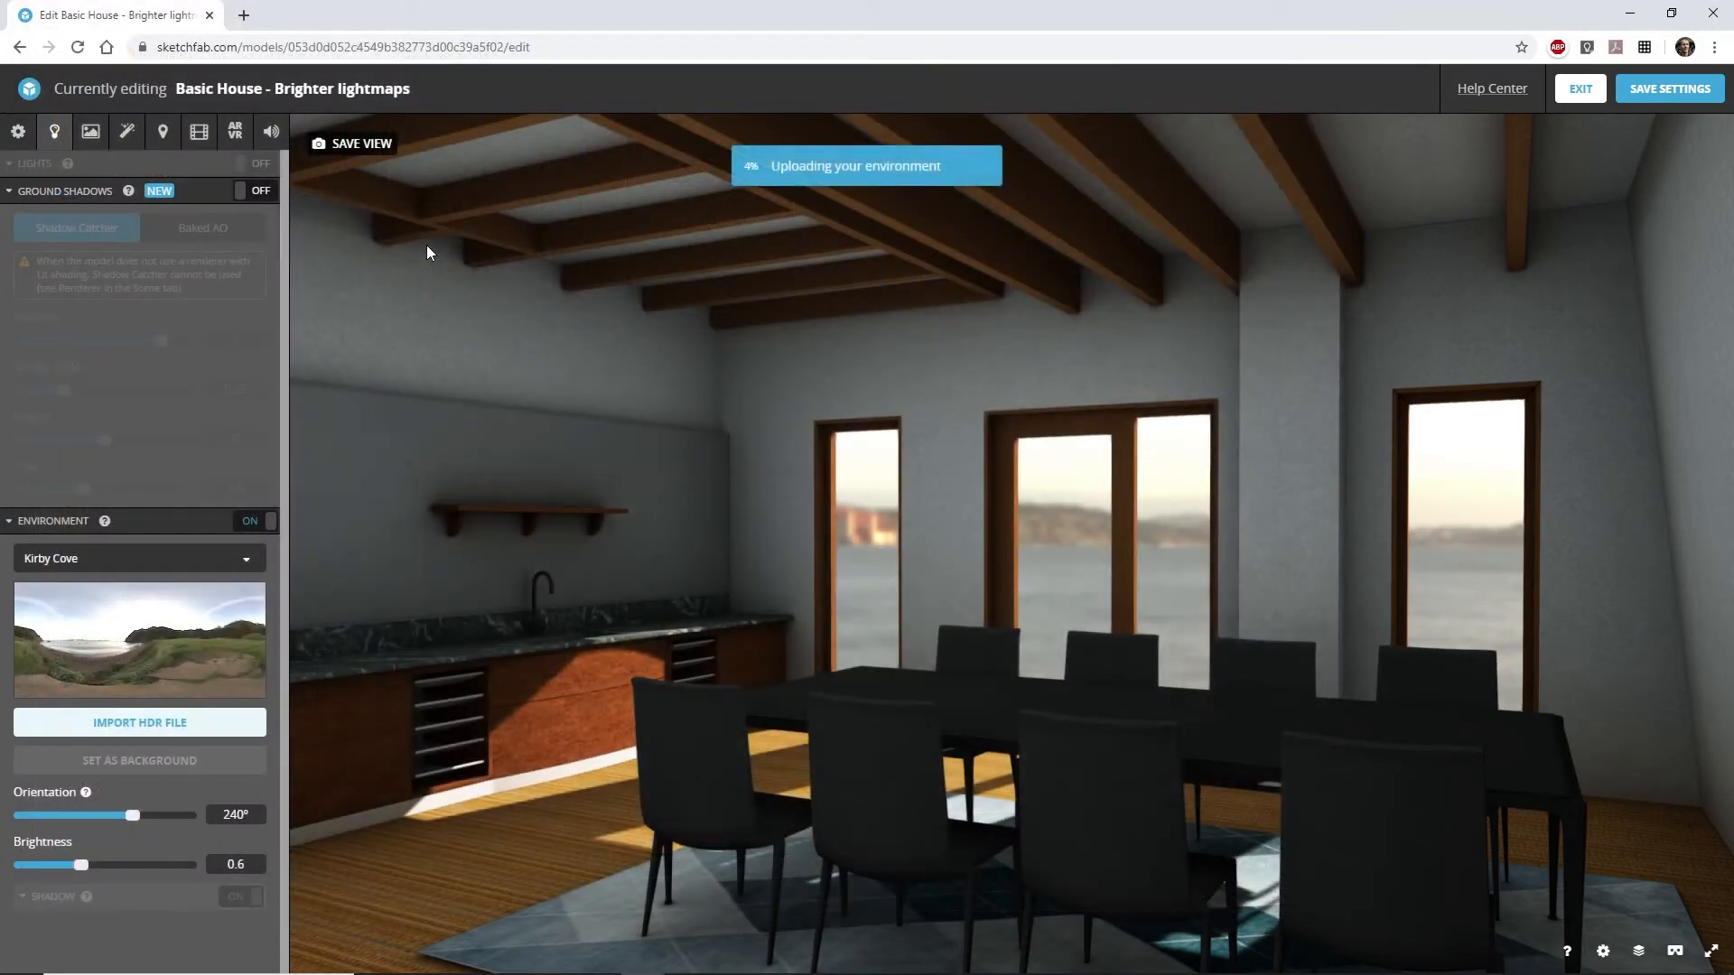
{"action": "left_click", "coordinate": [191, 551]}
{"action": "left_click", "coordinate": [189, 542]}
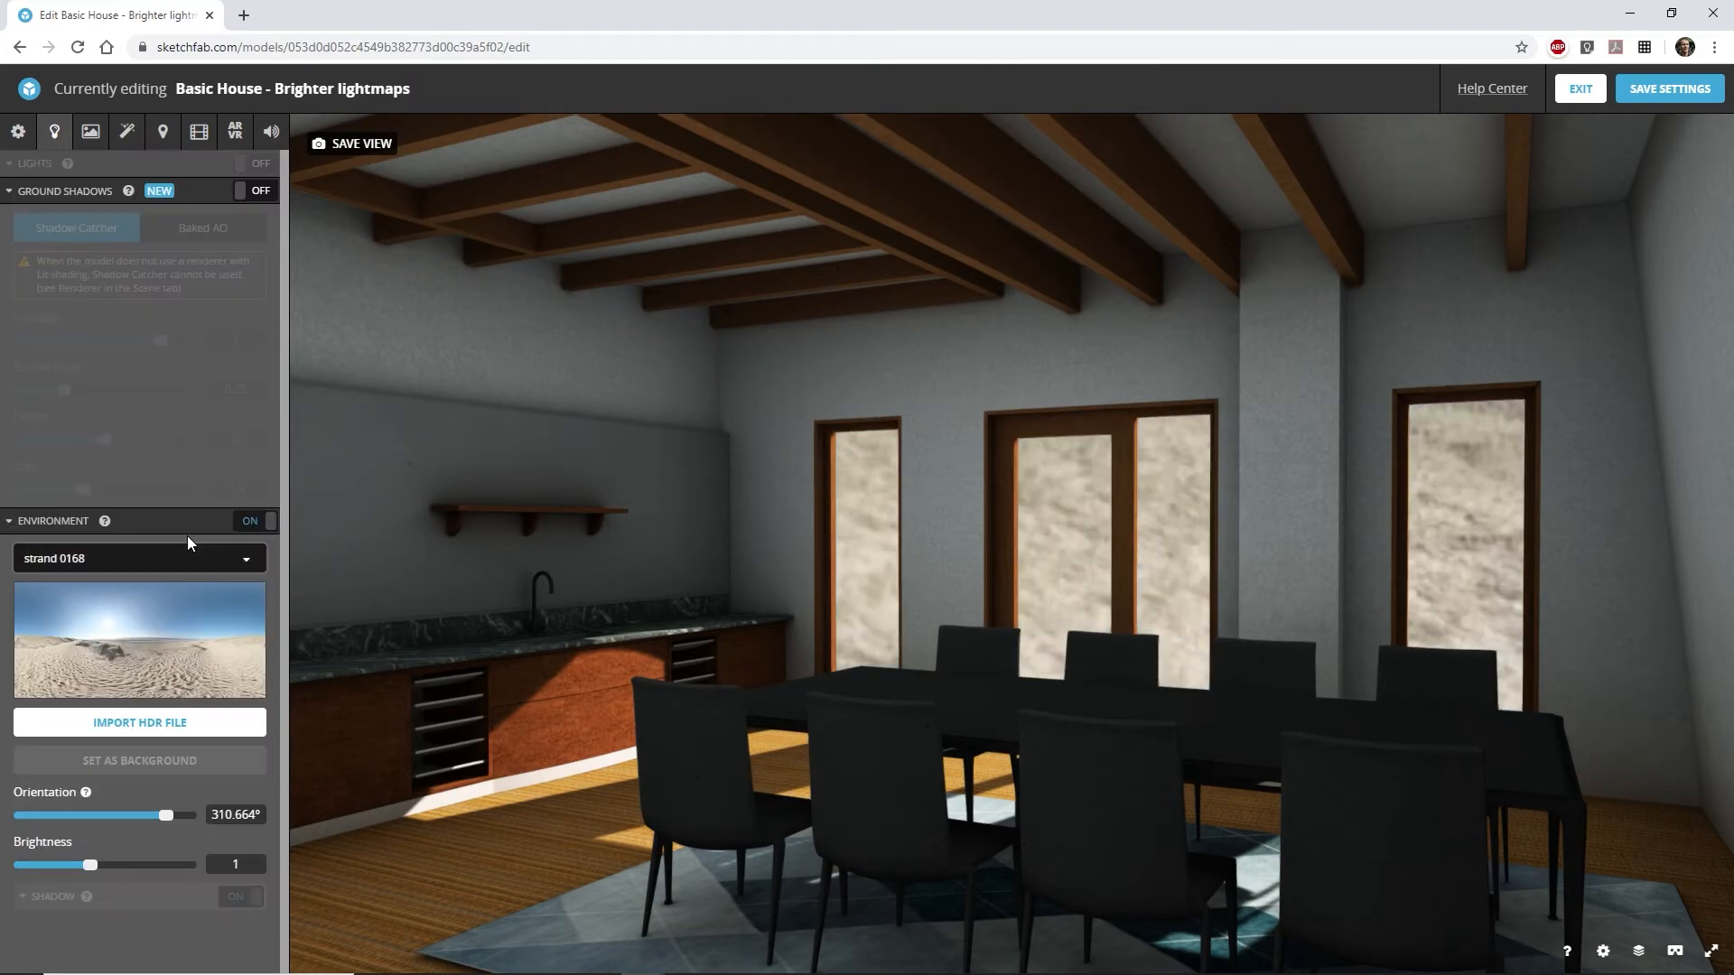
{"action": "left_click_drag", "start_coordinate": [164, 813], "coordinate": [138, 810]}
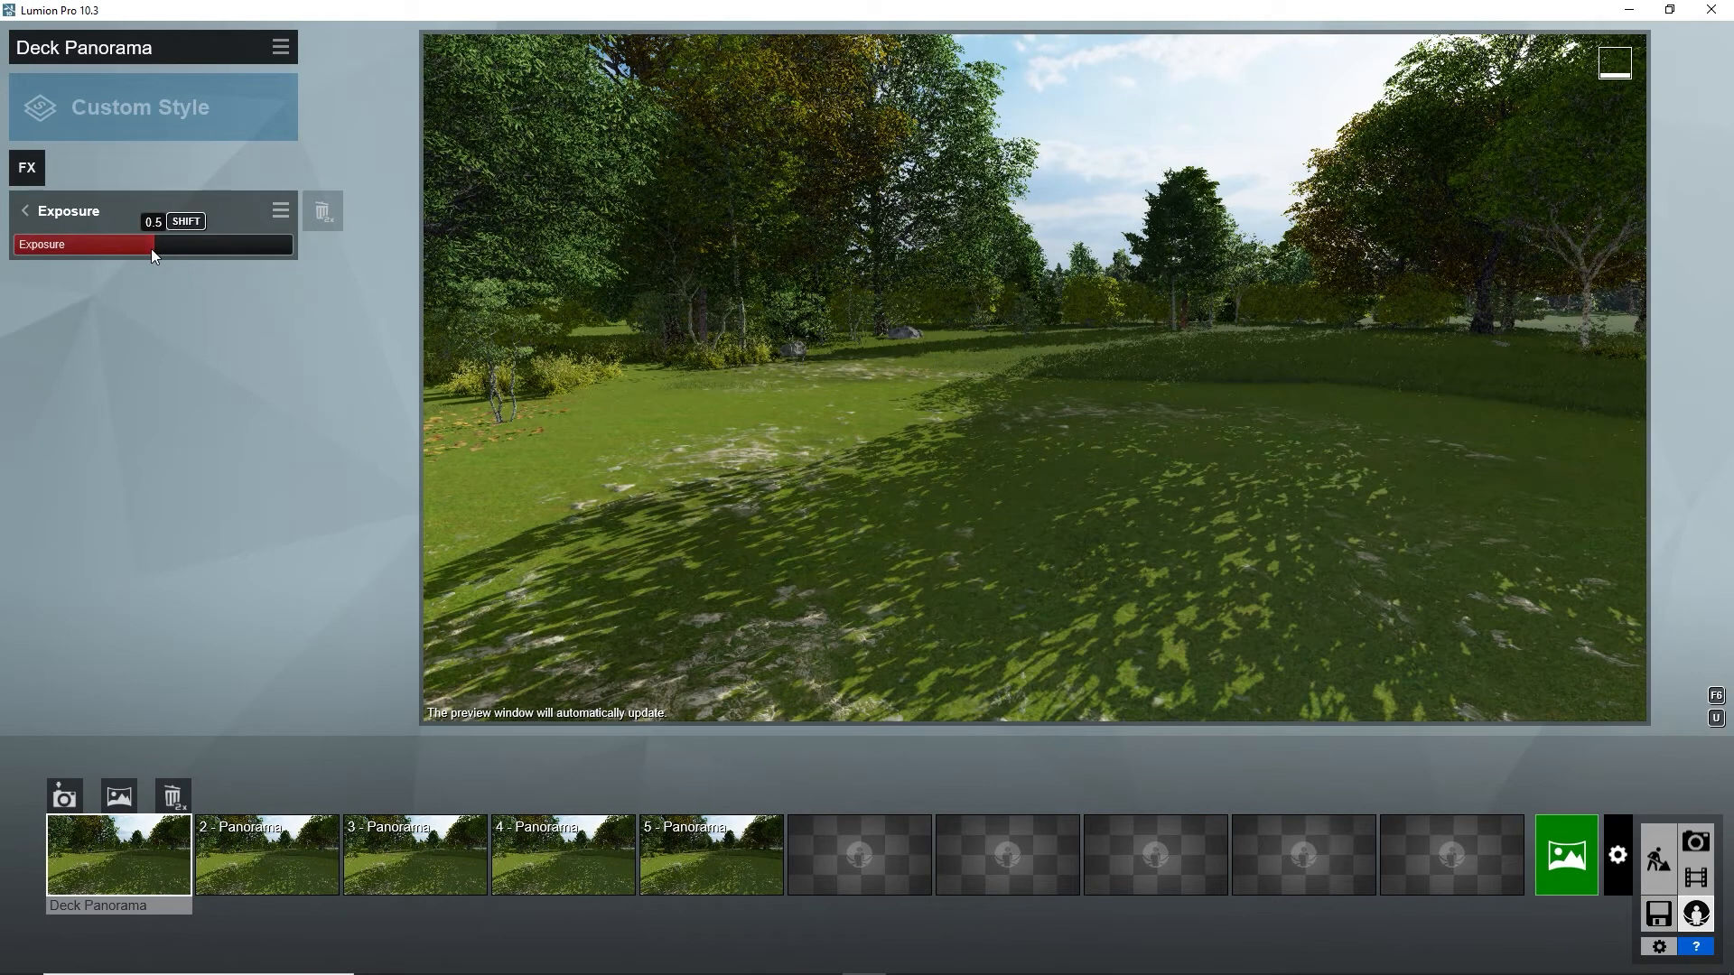
Switch to Lumion and lower the Exposure of Deck Panorama strongly and of 2 - Panorama somewhat less
{"action": "left_click_drag", "start_coordinate": [150, 248], "coordinate": [105, 247]}
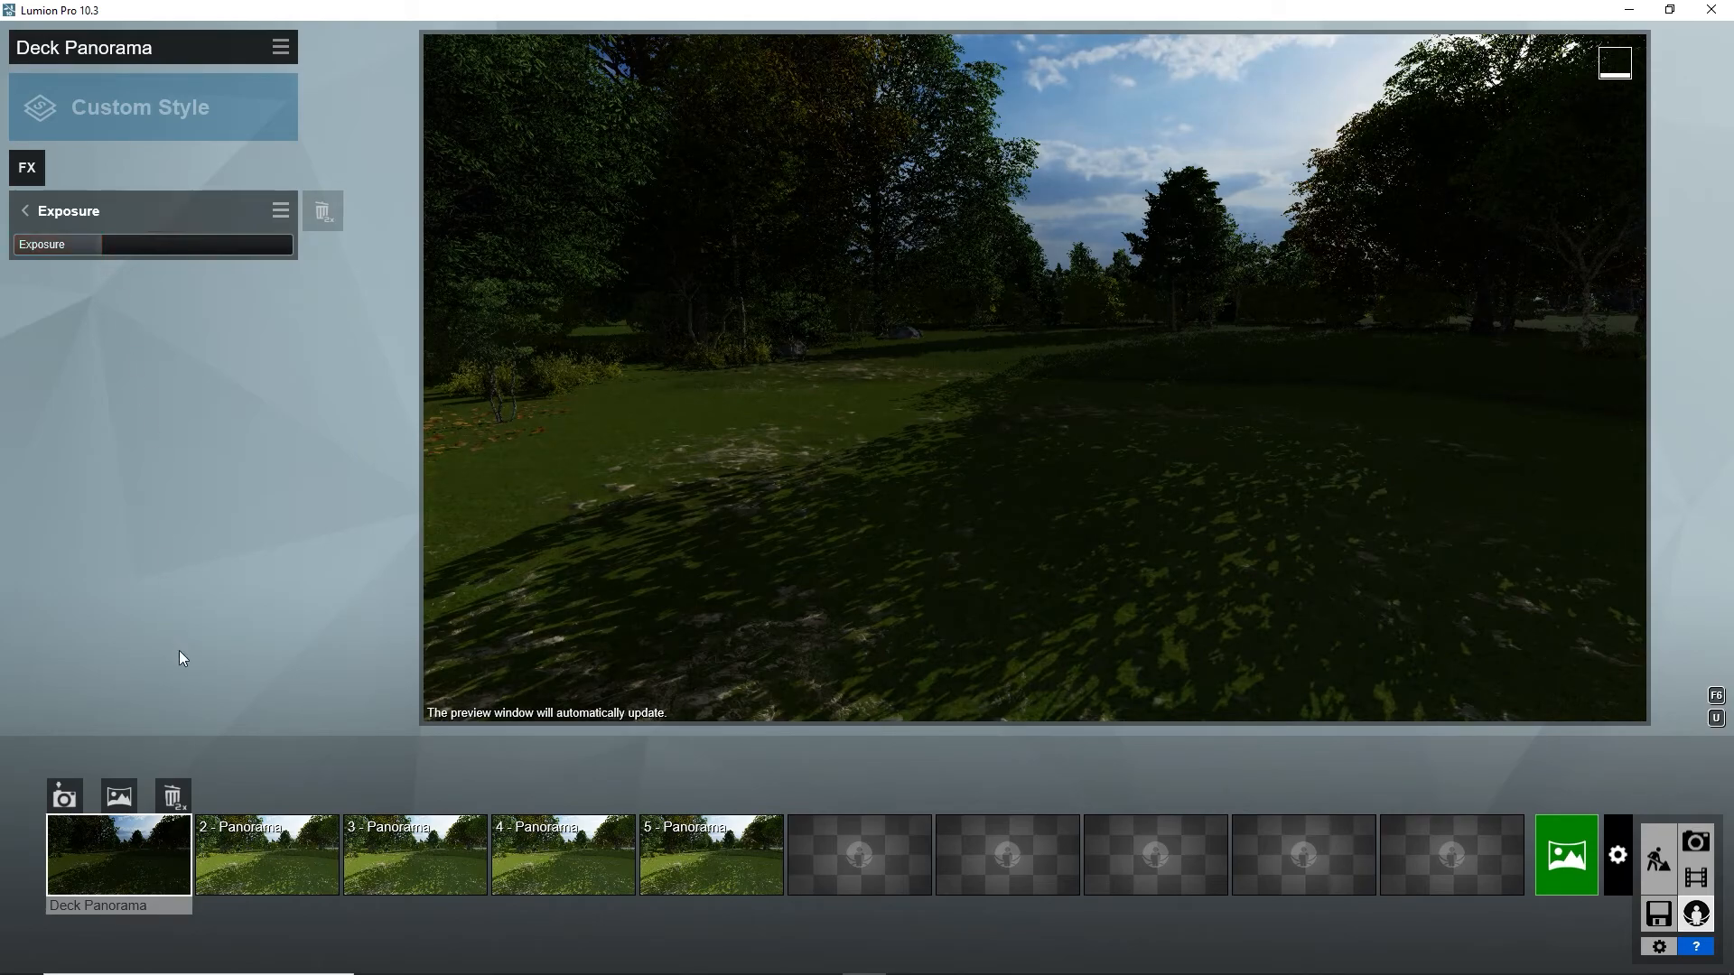
{"action": "left_click", "coordinate": [252, 844]}
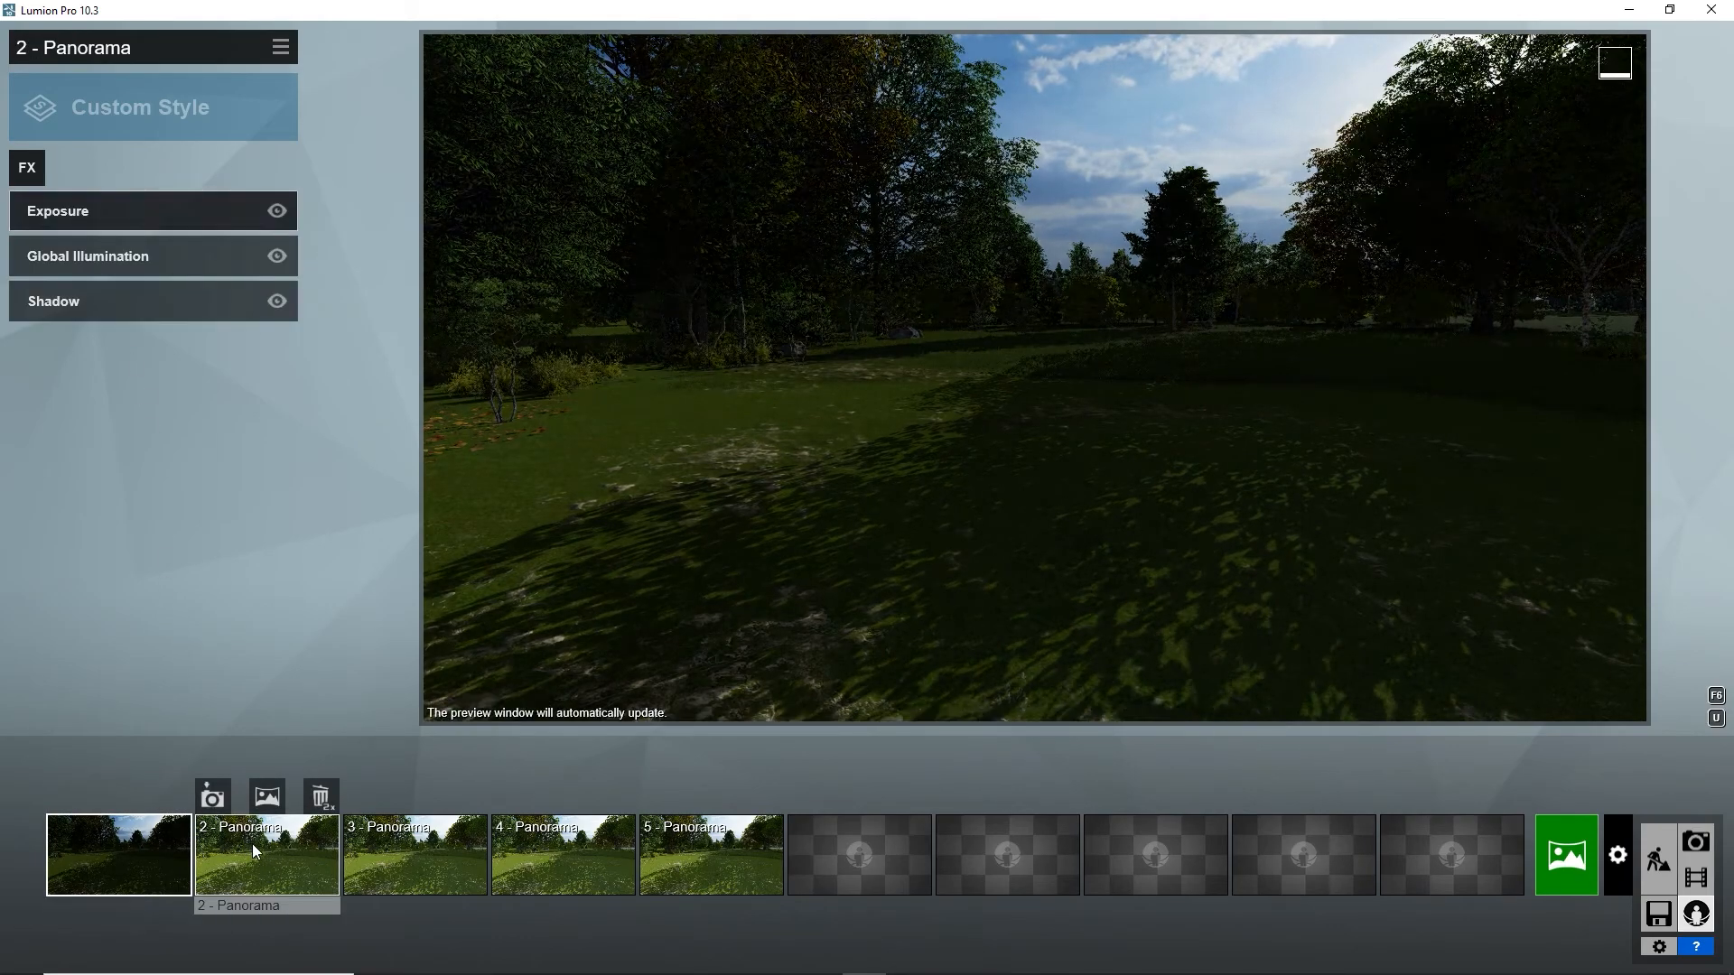
{"action": "left_click", "coordinate": [136, 209]}
{"action": "left_click_drag", "start_coordinate": [156, 240], "coordinate": [122, 245]}
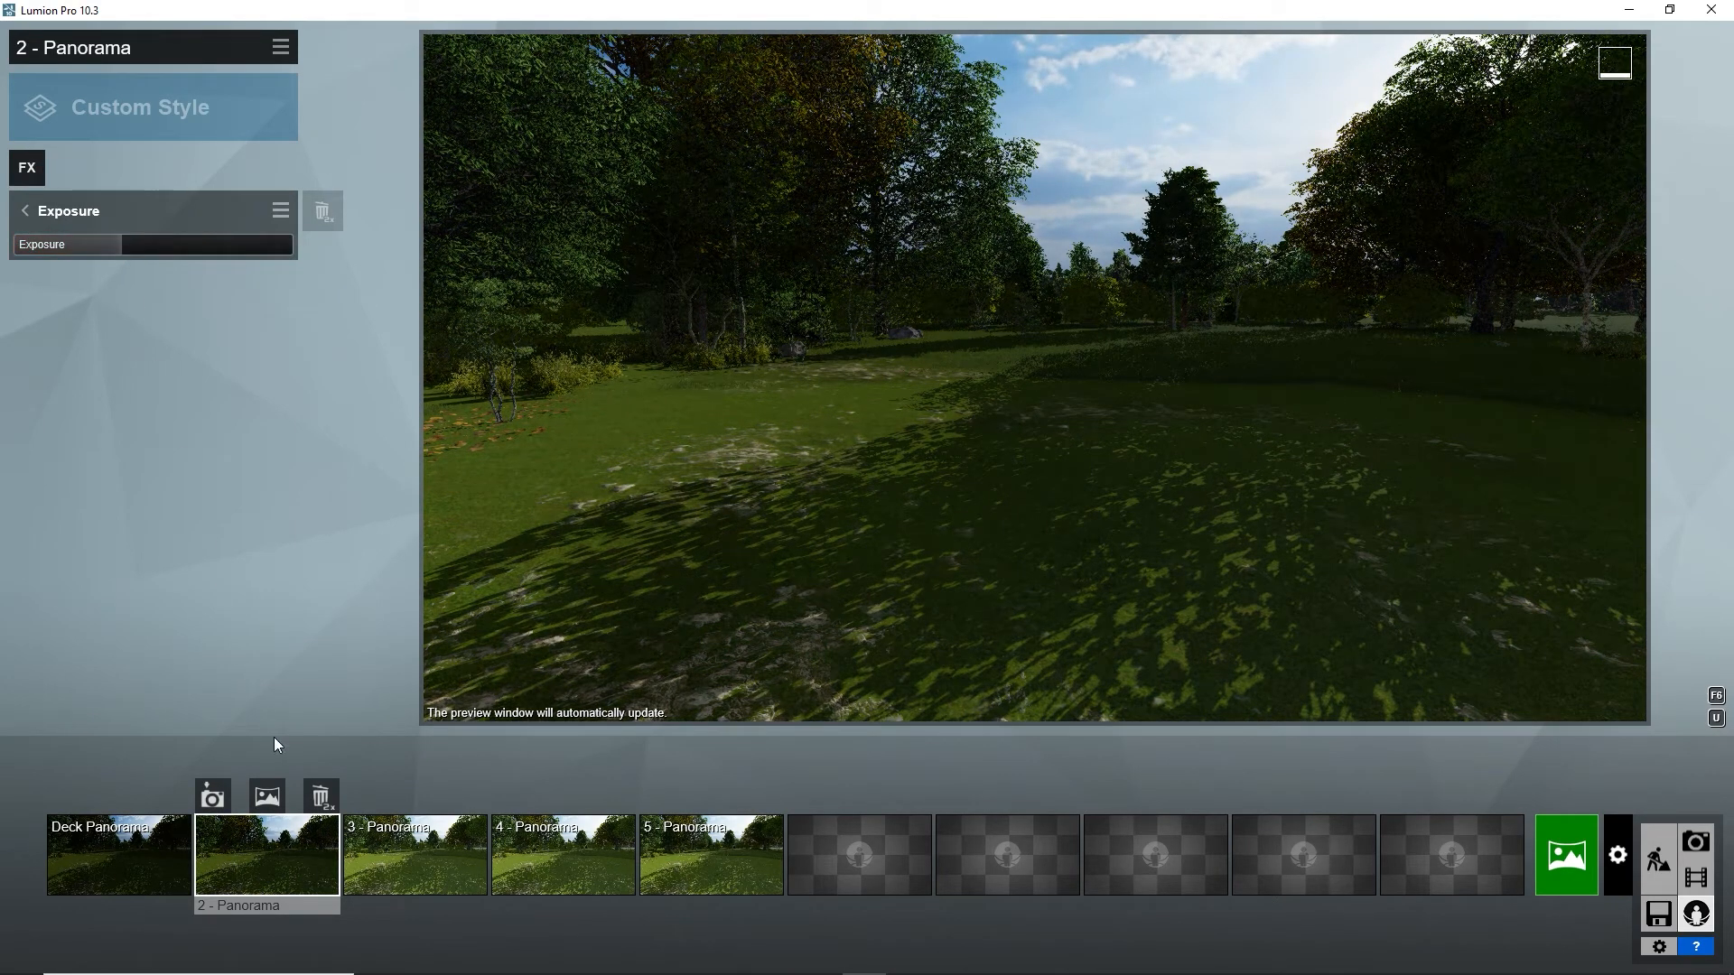
Raise the Exposure of 4 - Panorama slightly and 5 - Panorama further, and render all 360 panoramas at Medium 4096x2048
{"action": "left_click", "coordinate": [527, 856]}
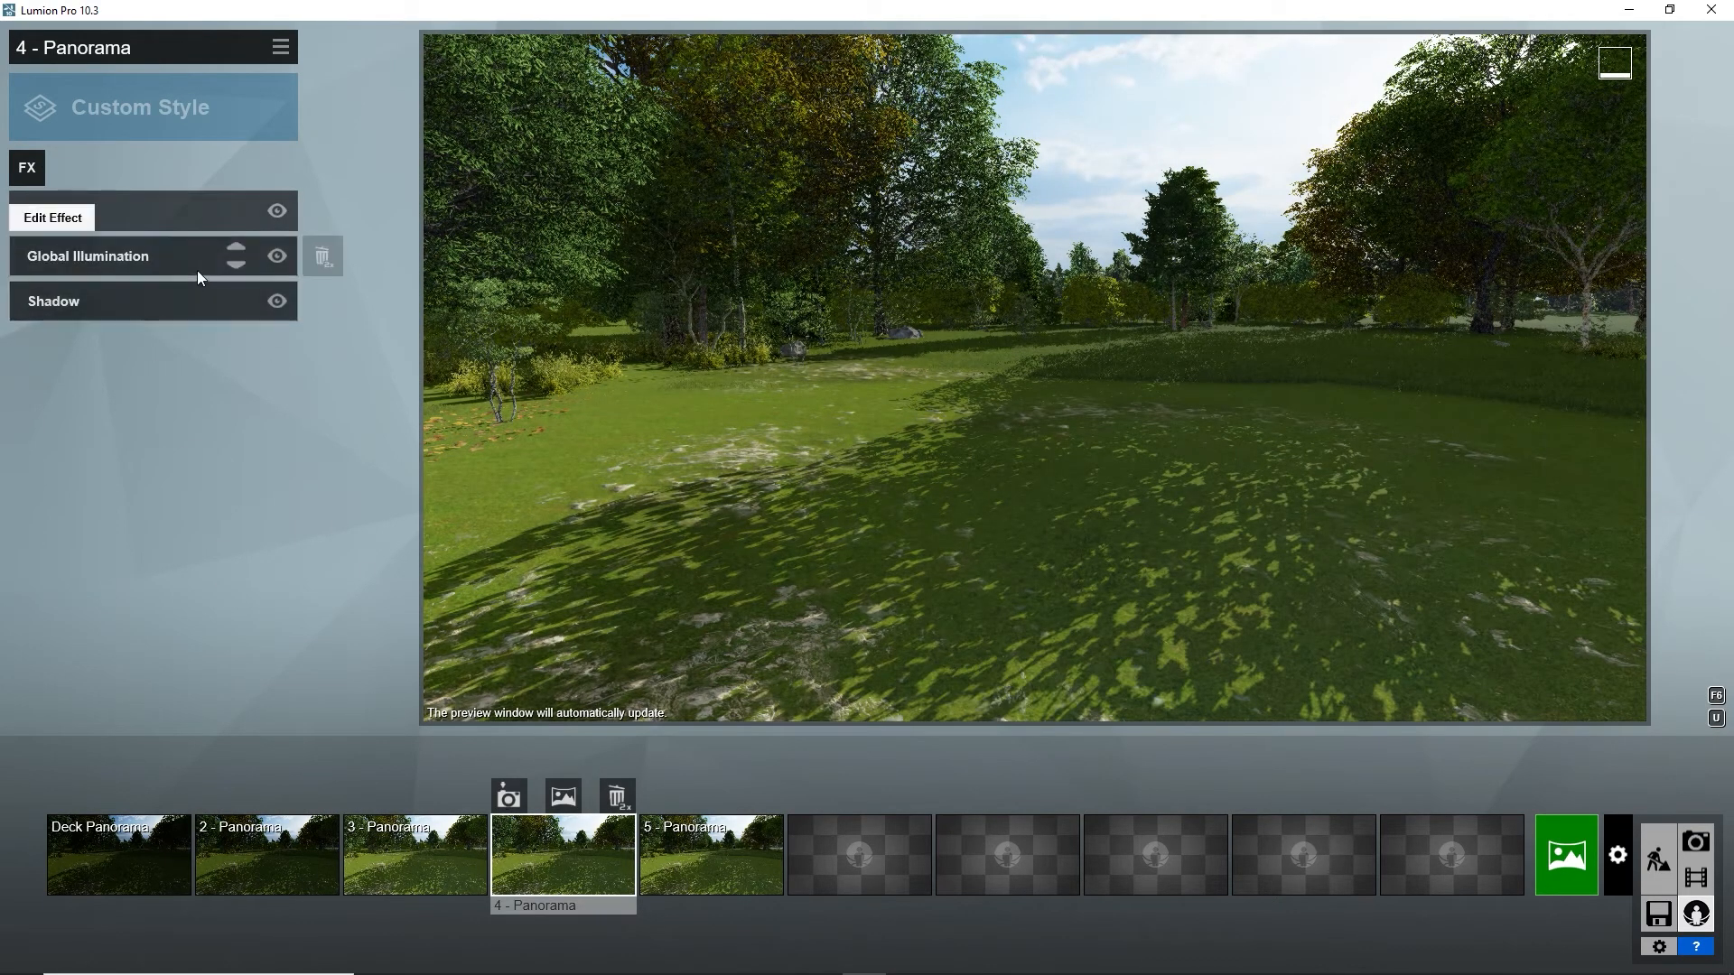
{"action": "left_click", "coordinate": [143, 214]}
{"action": "left_click_drag", "start_coordinate": [152, 244], "coordinate": [186, 248]}
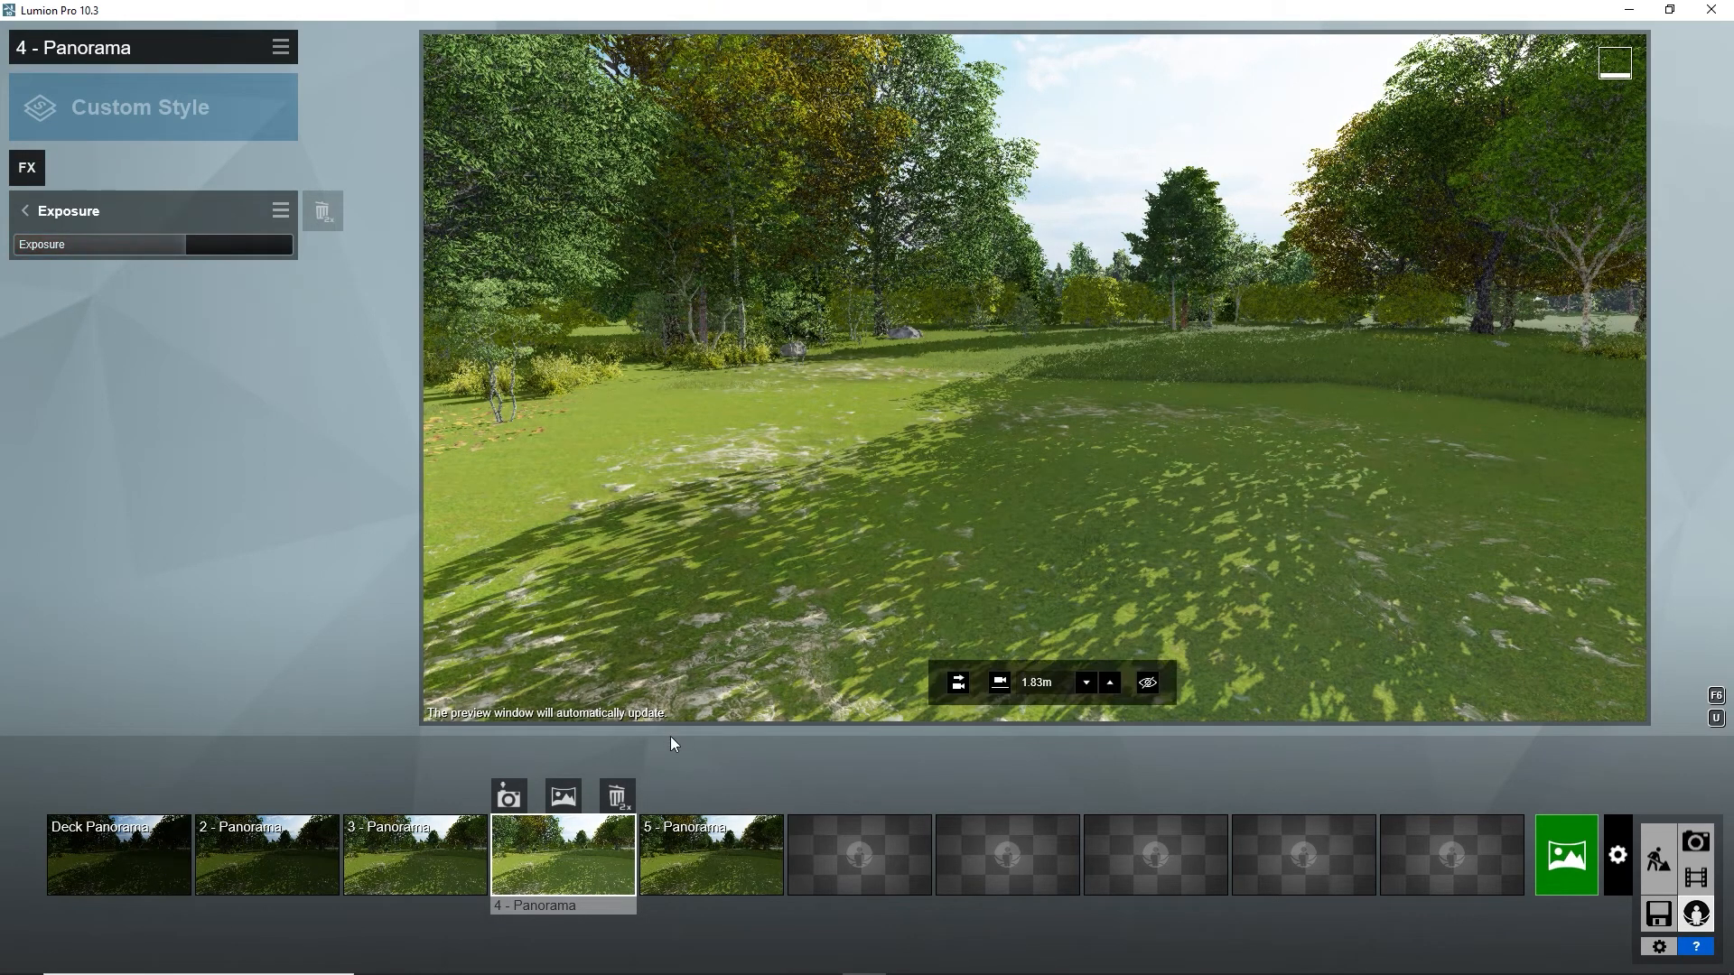
{"action": "left_click", "coordinate": [703, 847]}
{"action": "left_click", "coordinate": [175, 224]}
{"action": "left_click_drag", "start_coordinate": [163, 242], "coordinate": [209, 249]}
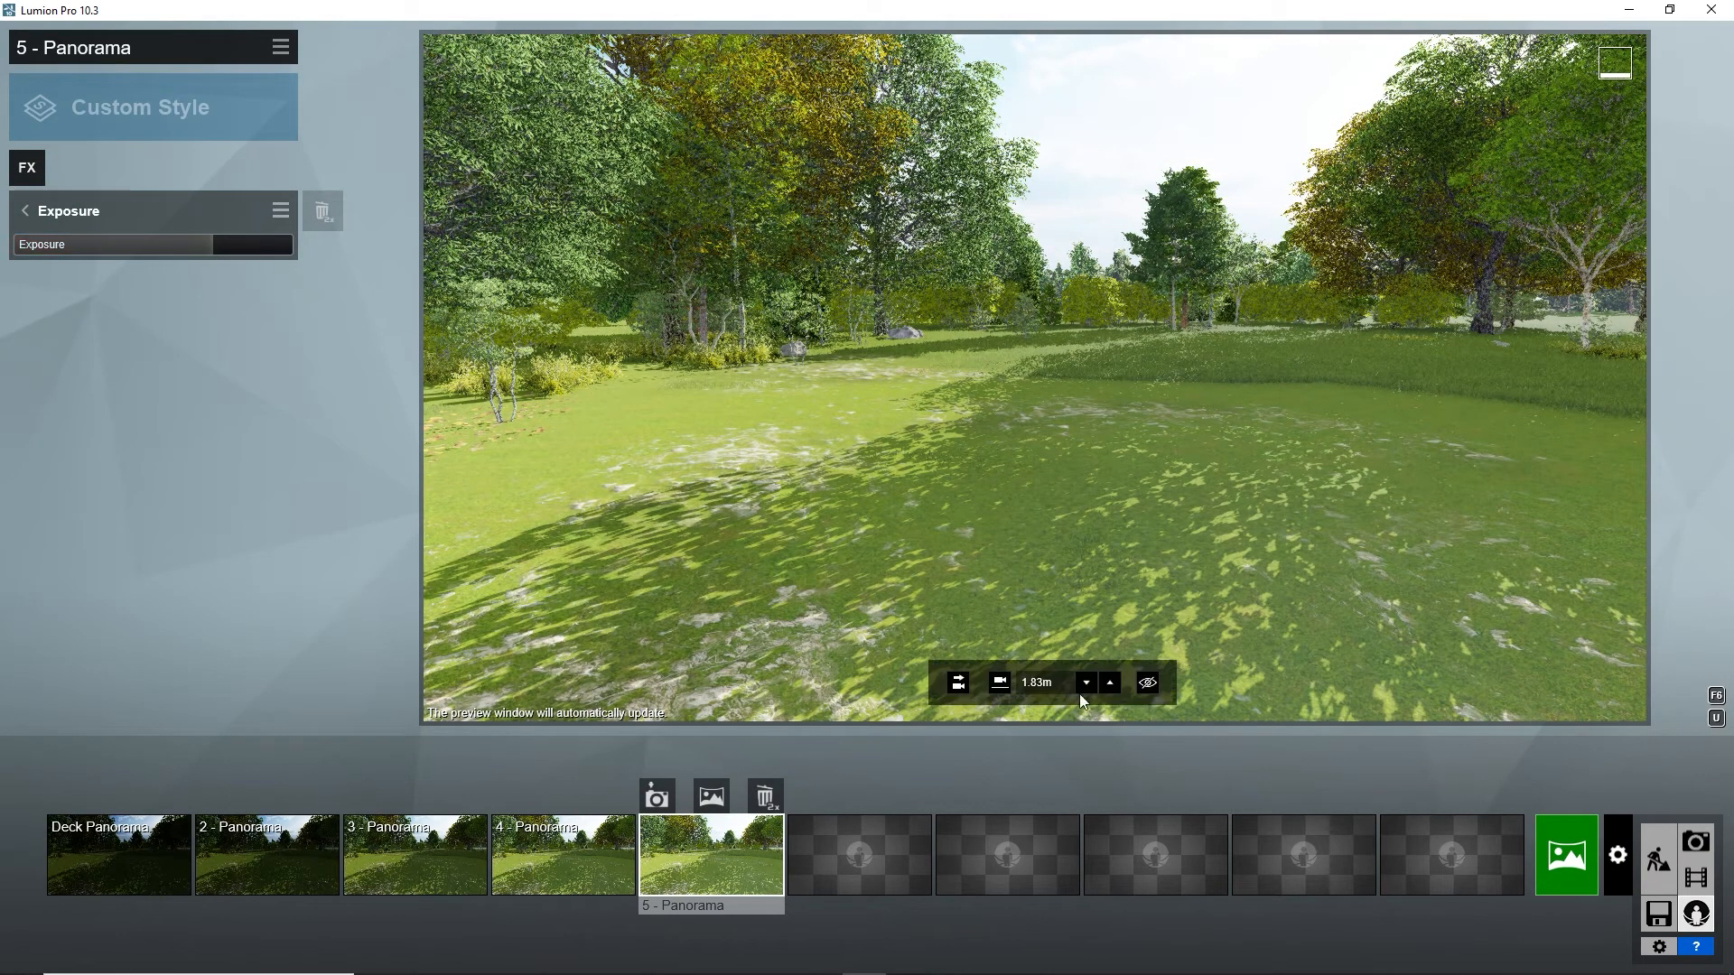
{"action": "left_click", "coordinate": [1542, 839]}
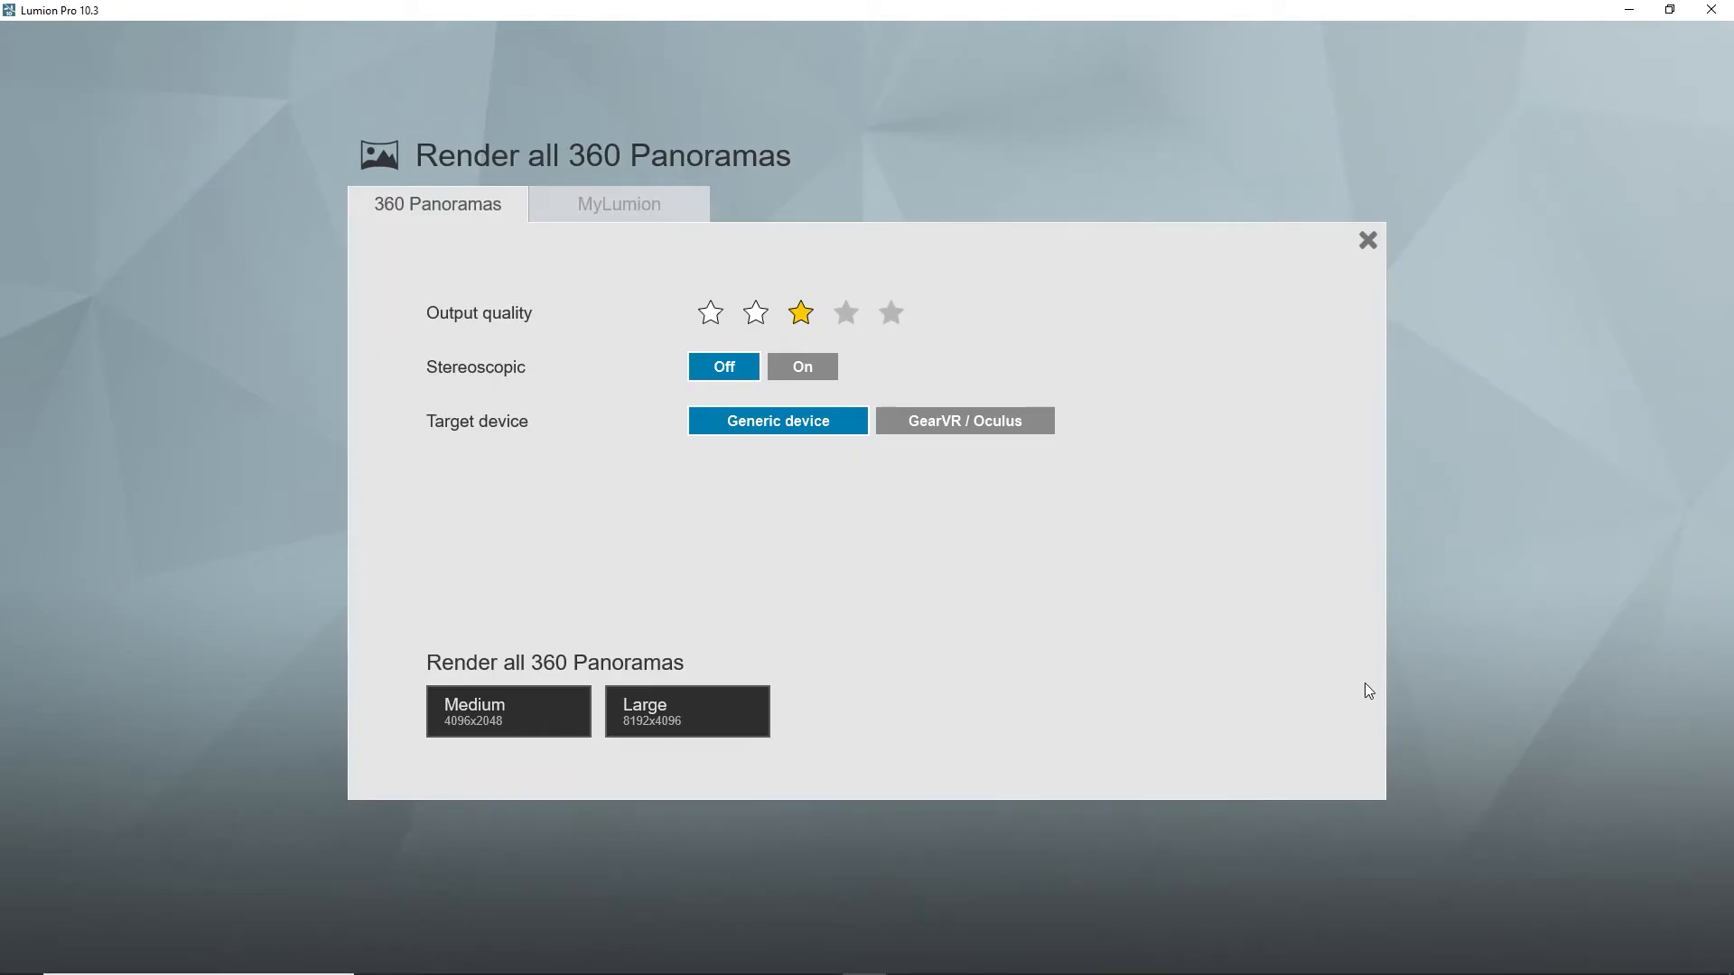
{"action": "left_click", "coordinate": [537, 713]}
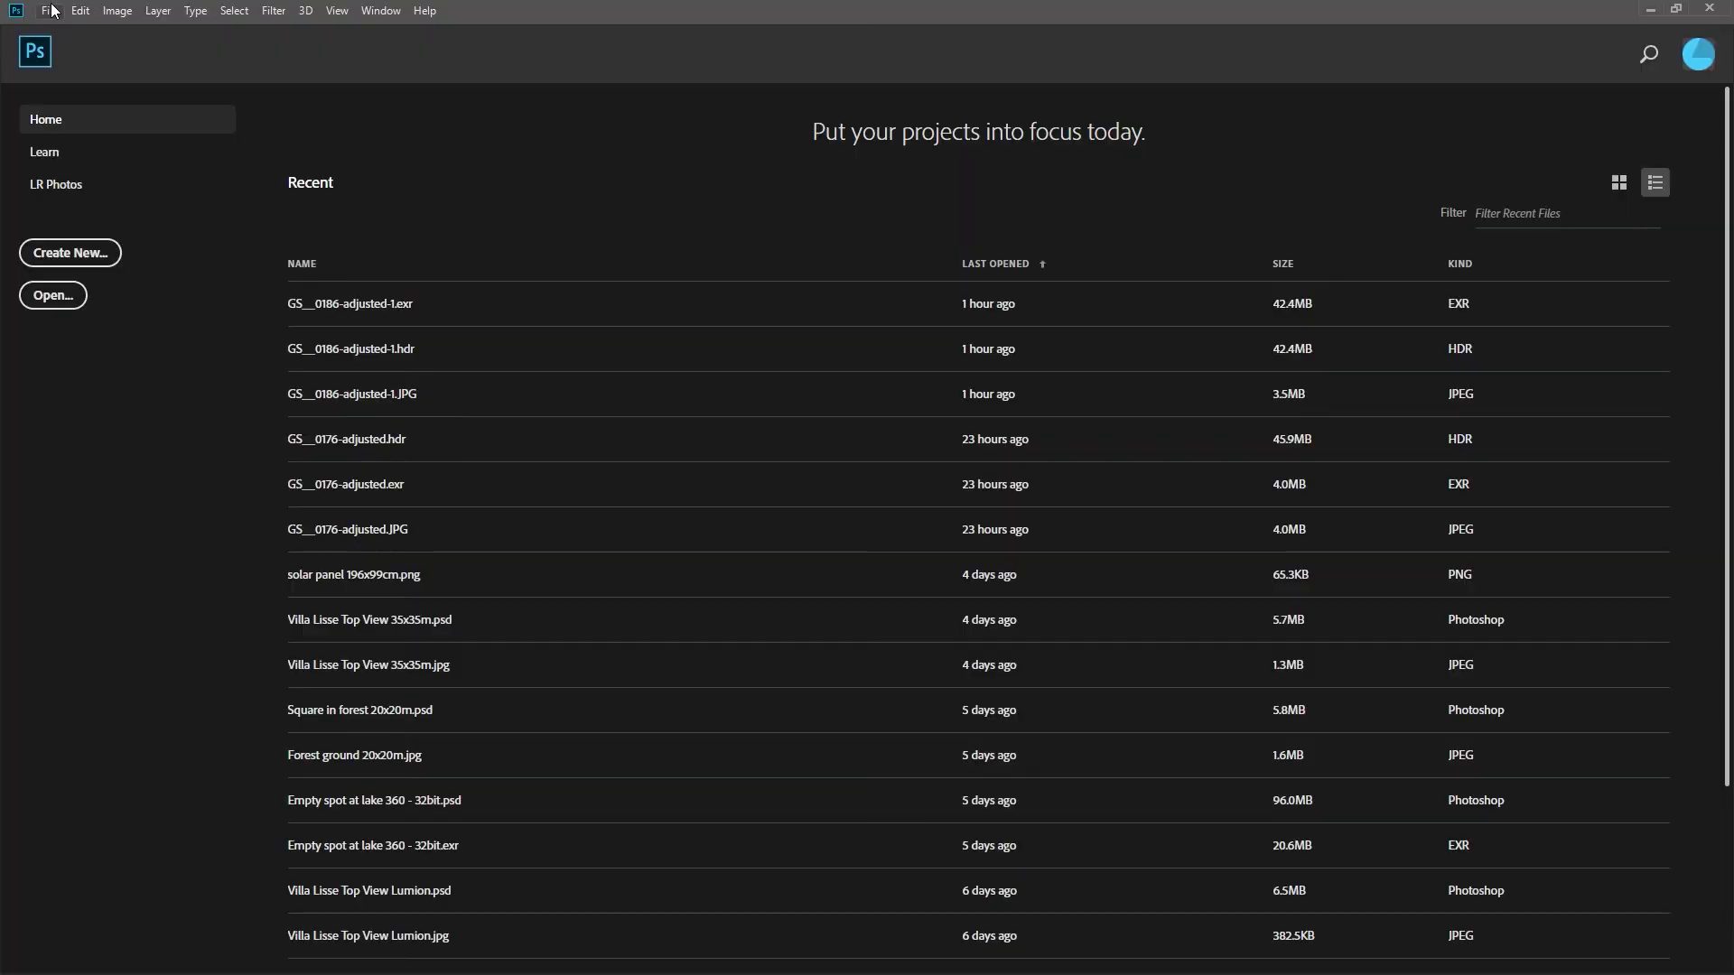
Switch to Photoshop and load the five rendered "360 around house" panoramas into Merge to HDR Pro
{"action": "left_click", "coordinate": [50, 10]}
{"action": "mouse_move", "coordinate": [136, 413]}
{"action": "left_click", "coordinate": [327, 580]}
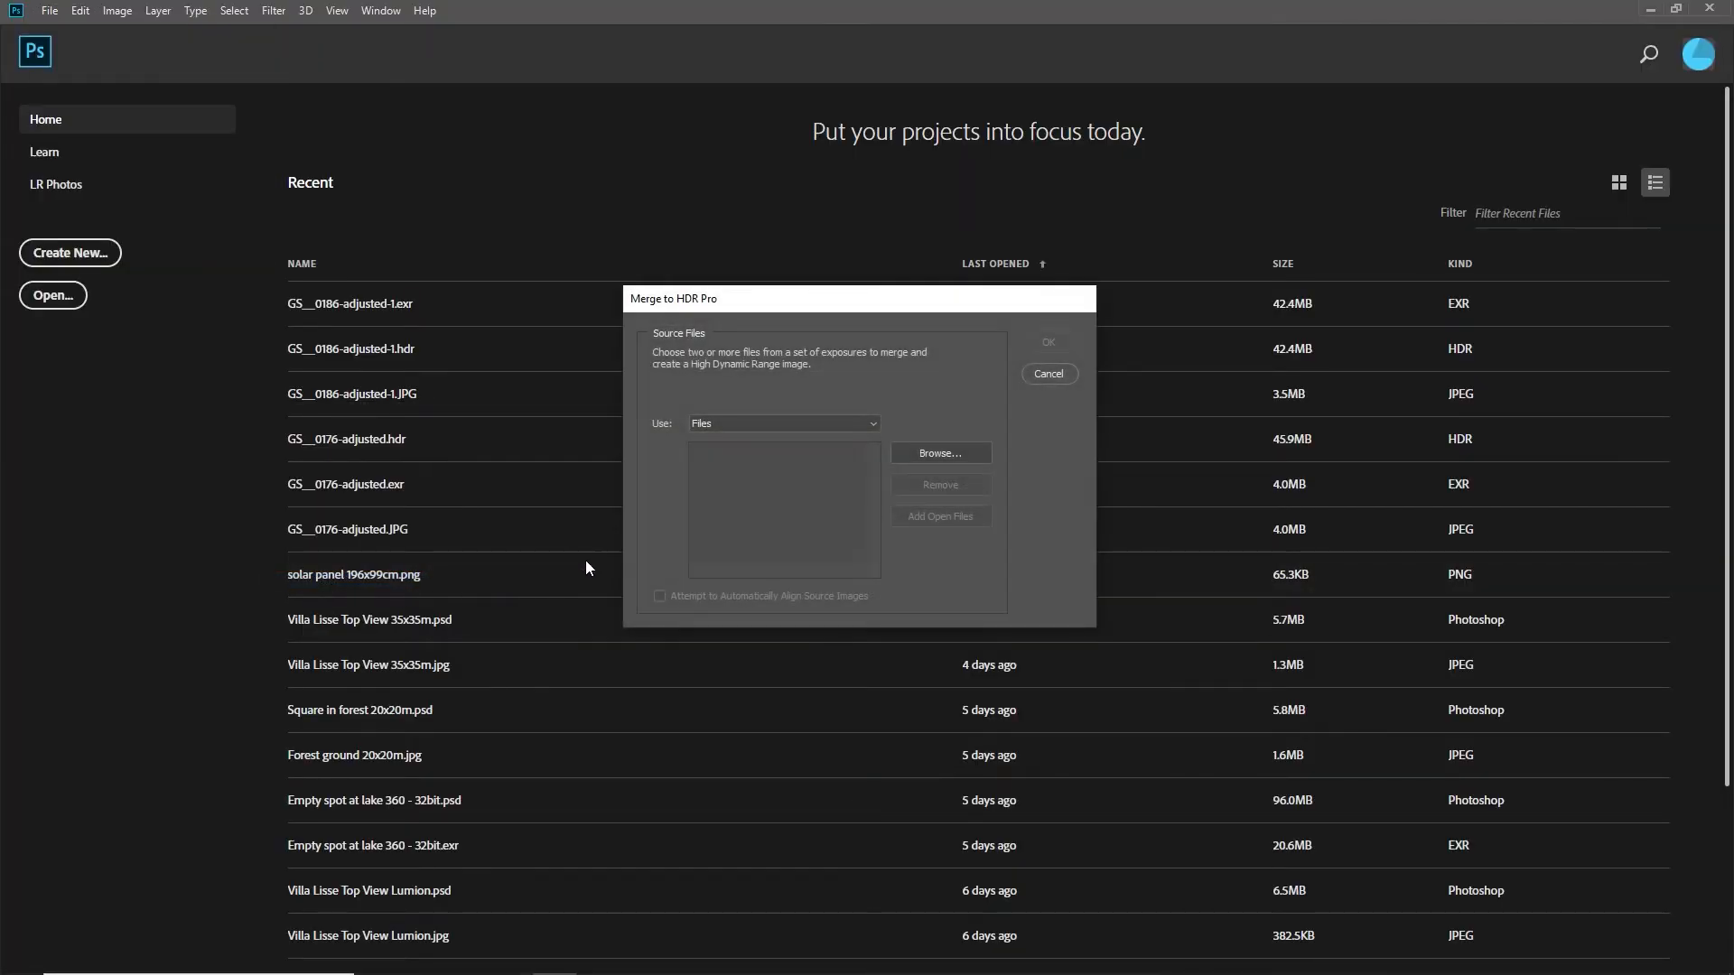
{"action": "left_click", "coordinate": [939, 453]}
{"action": "left_click_drag", "start_coordinate": [573, 318], "coordinate": [1068, 480]}
{"action": "left_click", "coordinate": [1048, 662]}
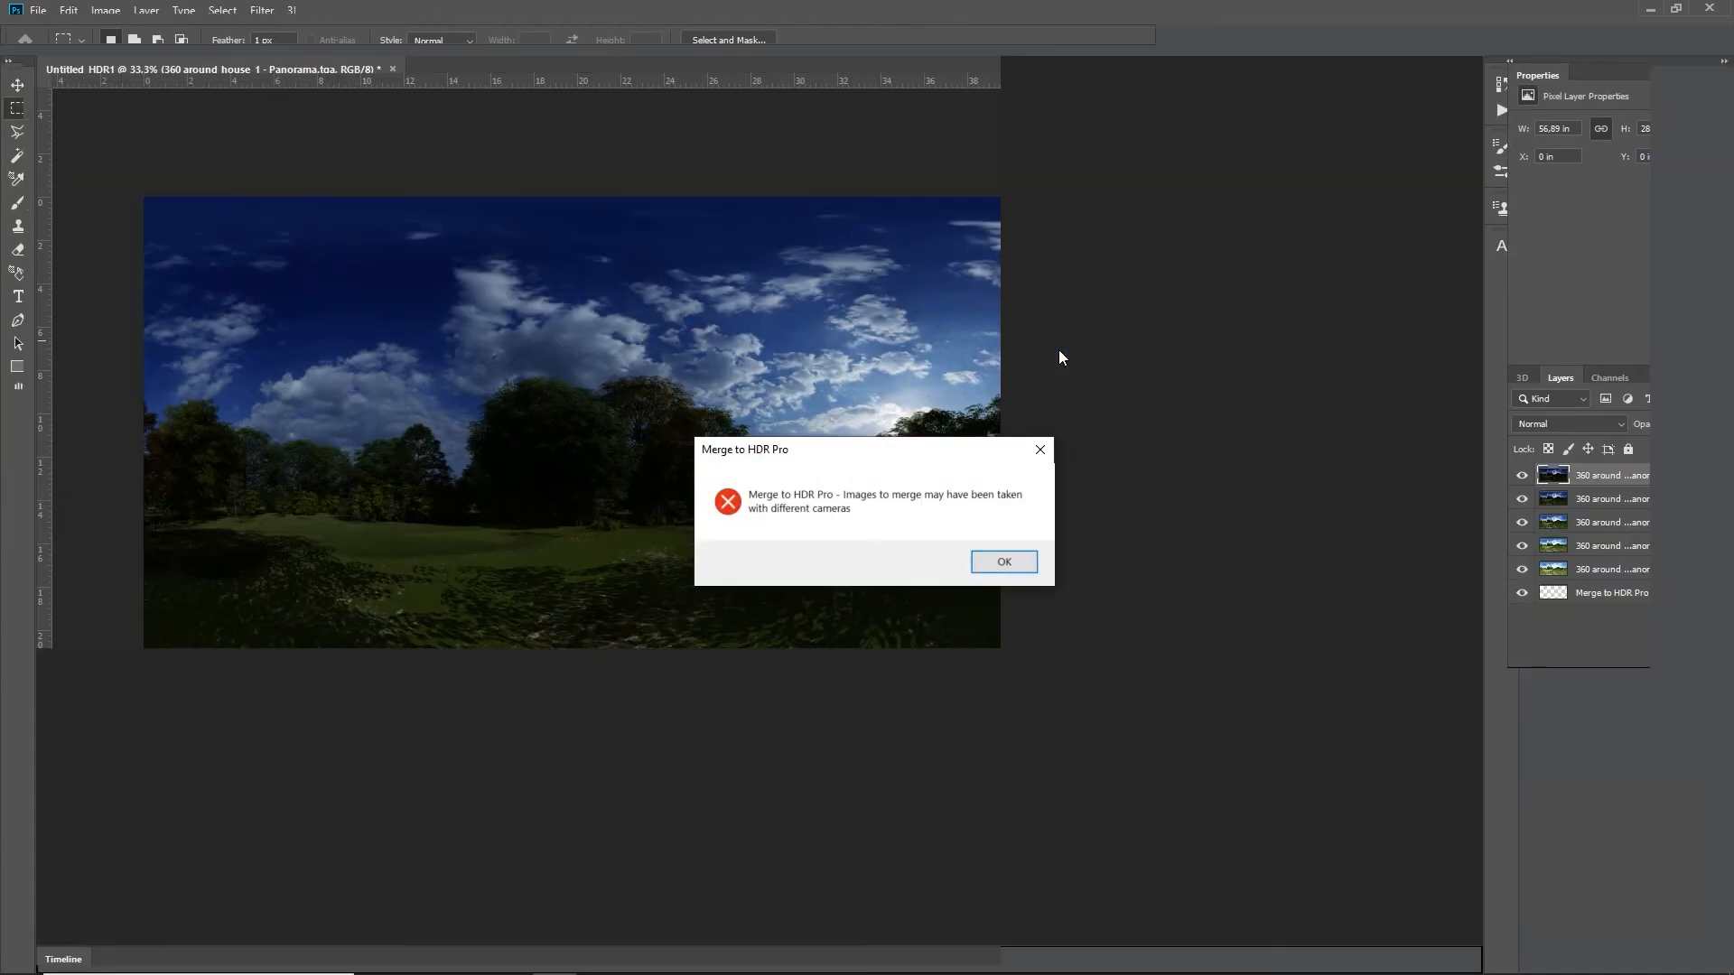
Manually set the EV values of the five source images from -2 to +2 in steps of 1
{"action": "left_click", "coordinate": [998, 561]}
{"action": "left_click", "coordinate": [862, 387]}
{"action": "type", "text": "-2"}
{"action": "key", "text": "Return"}
{"action": "key", "text": "Return"}
{"action": "key", "text": "Return"}
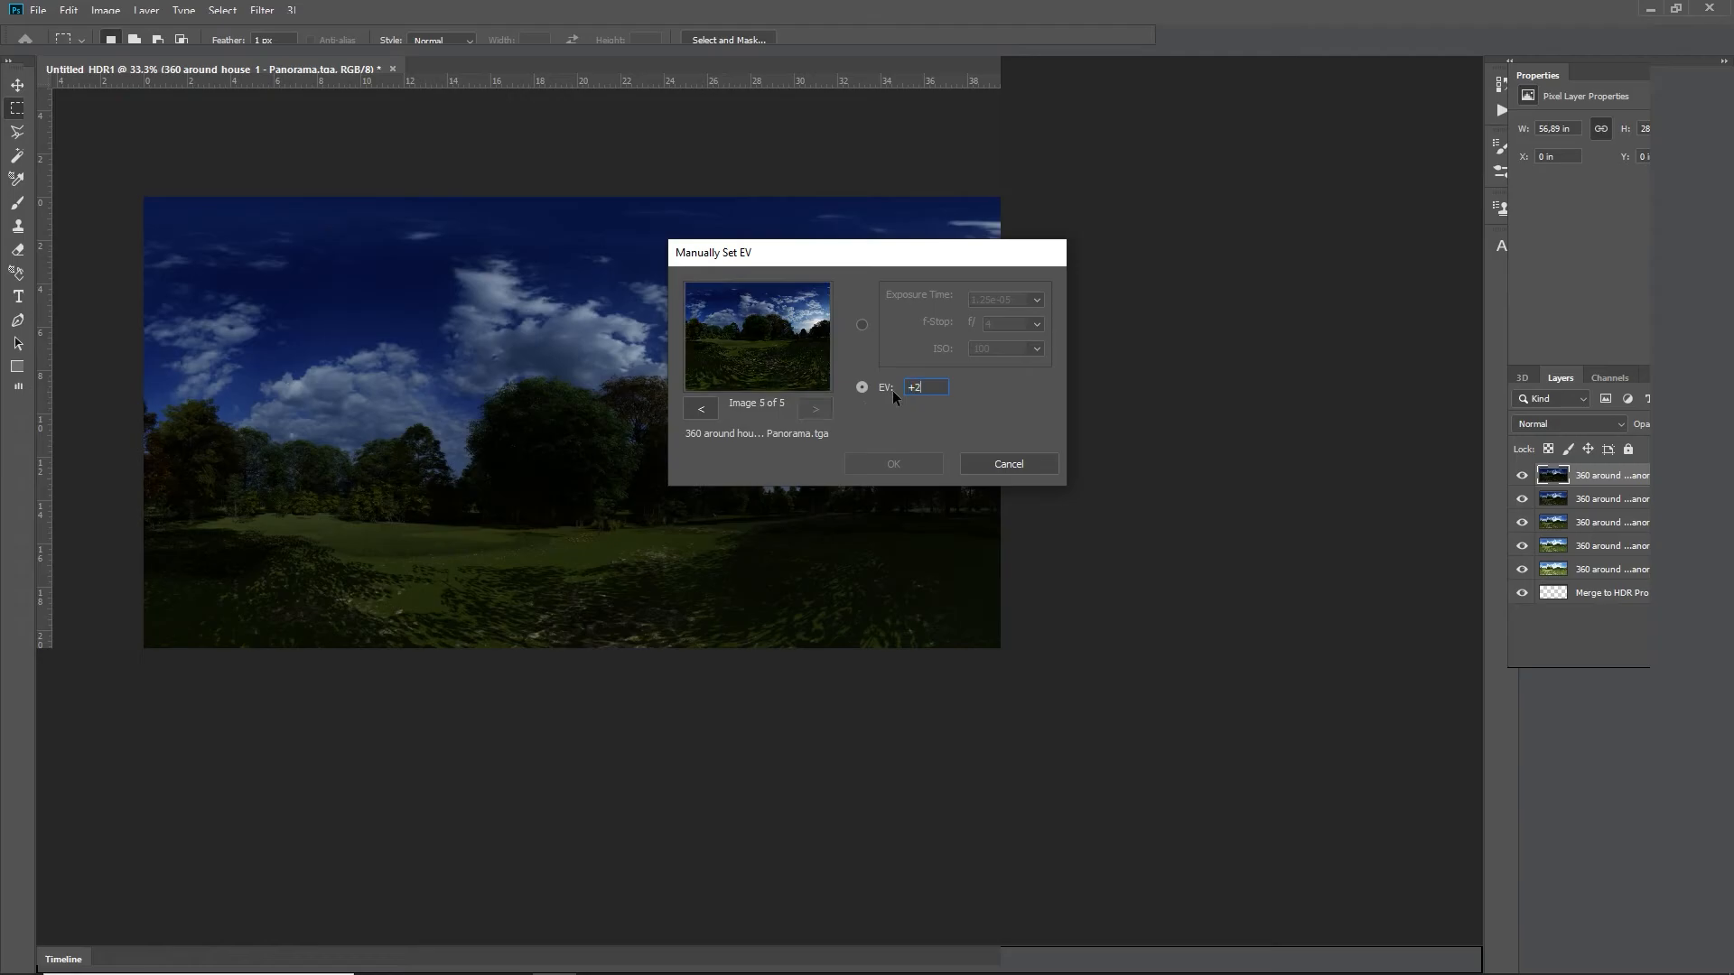
{"action": "key", "text": "Return"}
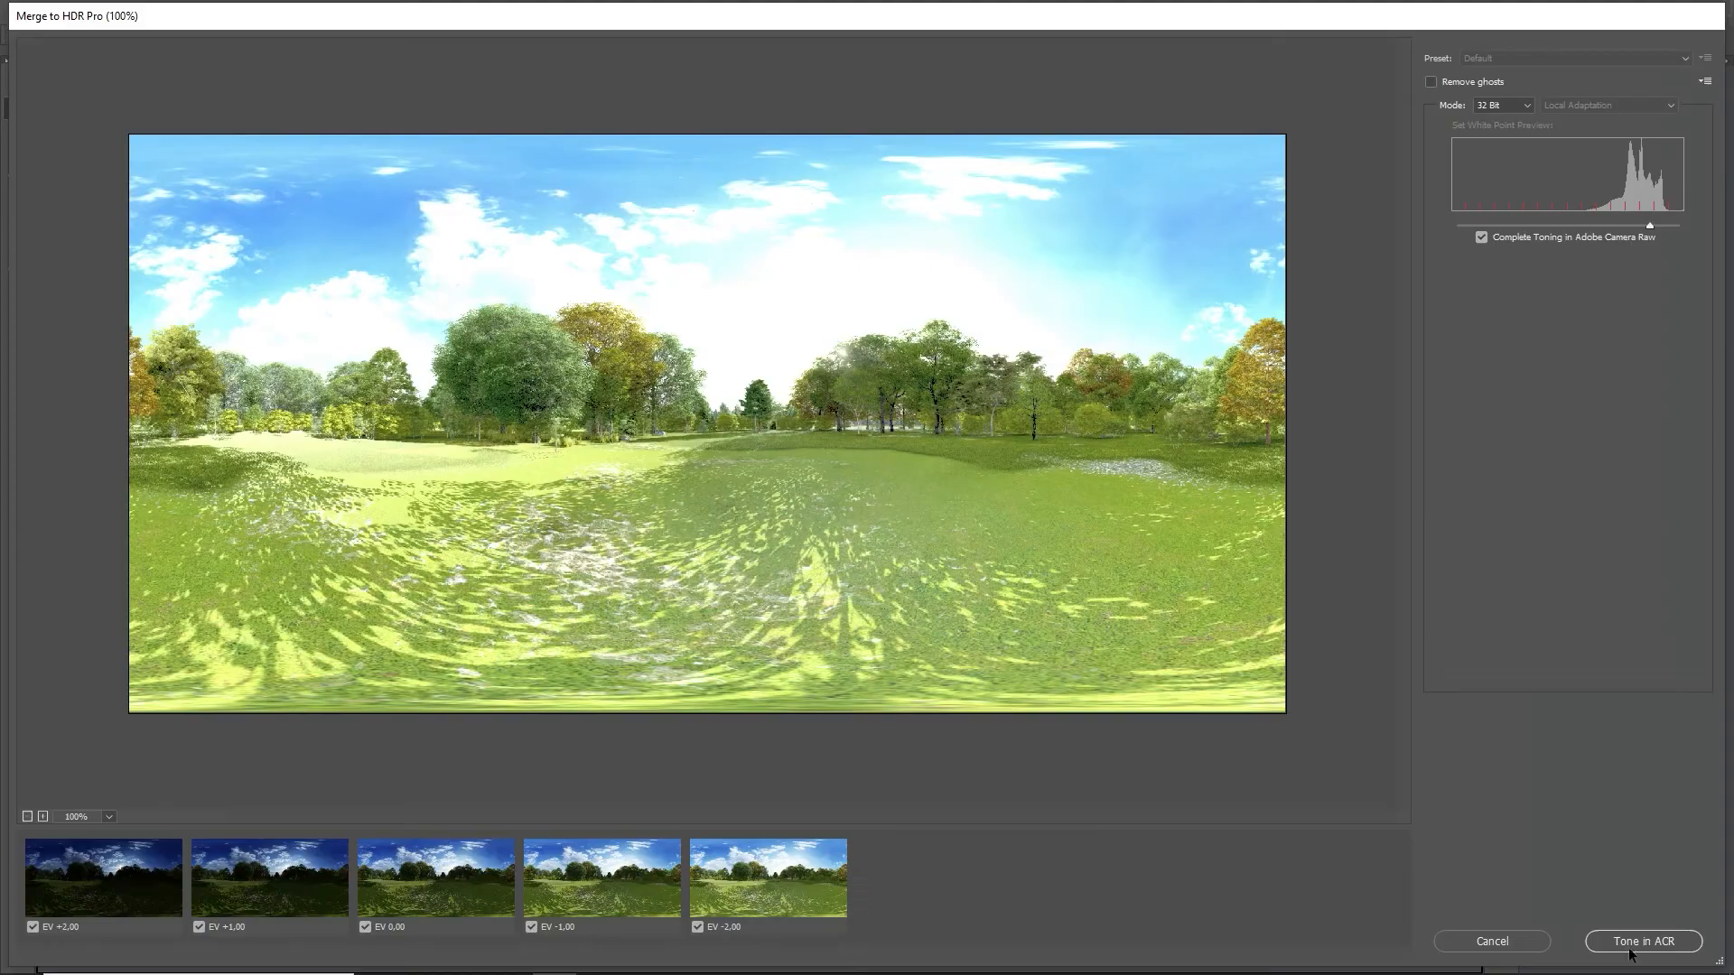
Tone the merged 32-bit panorama darker in Adobe Camera Raw and apply the toning
{"action": "left_click", "coordinate": [1630, 945]}
{"action": "left_click_drag", "start_coordinate": [1597, 404], "coordinate": [1572, 421]}
{"action": "left_click", "coordinate": [1679, 948]}
Convert the merged forest panorama to 32 bits per channel and save it as Forest 360, choosing the file format
{"action": "left_click", "coordinate": [117, 10]}
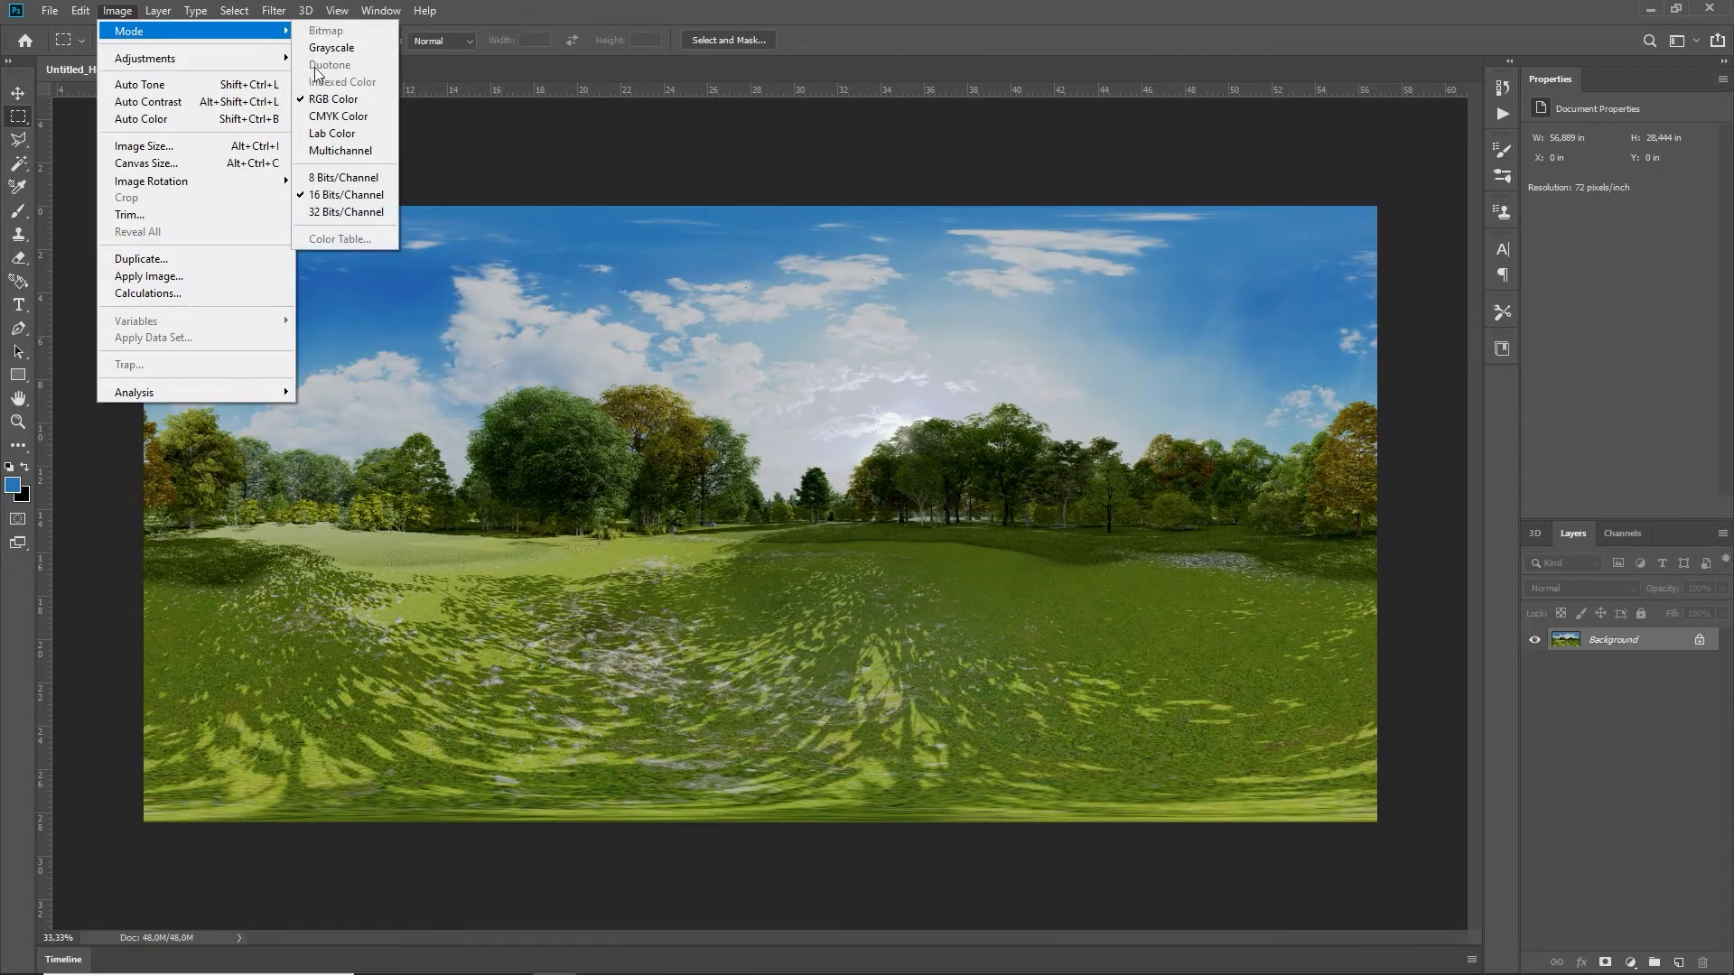
{"action": "left_click", "coordinate": [117, 9]}
{"action": "left_click", "coordinate": [51, 11]}
{"action": "left_click", "coordinate": [90, 178]}
{"action": "type", "text": "Forest 360"}
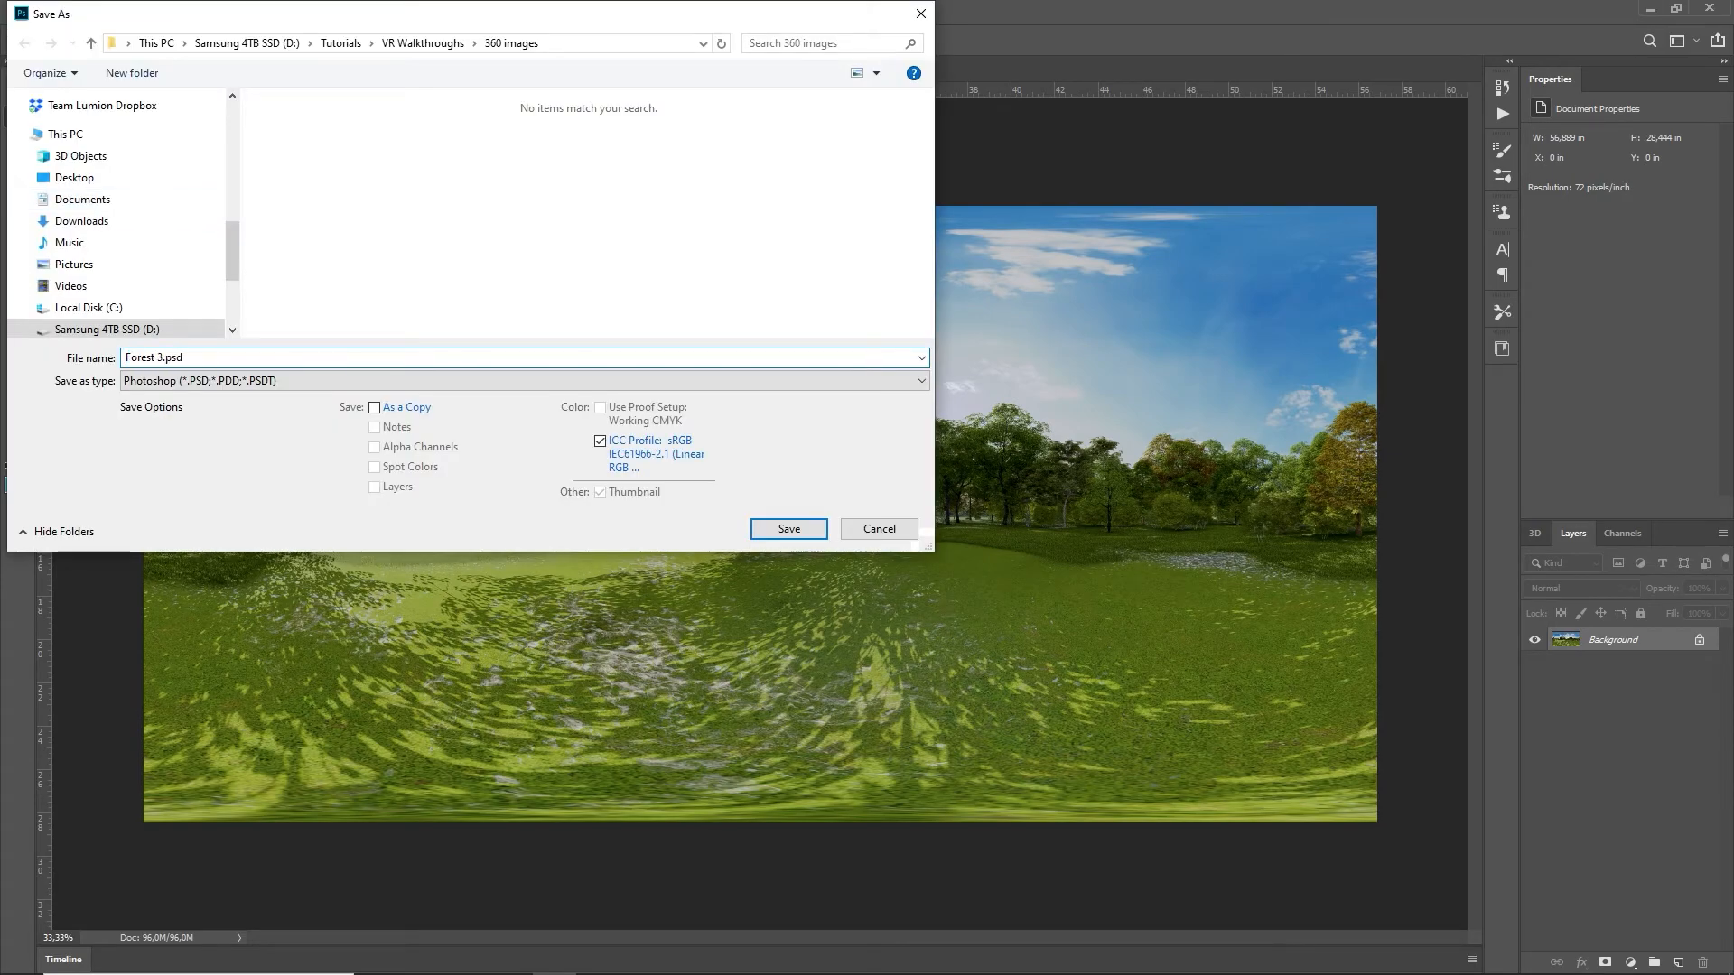
{"action": "left_click", "coordinate": [523, 381]}
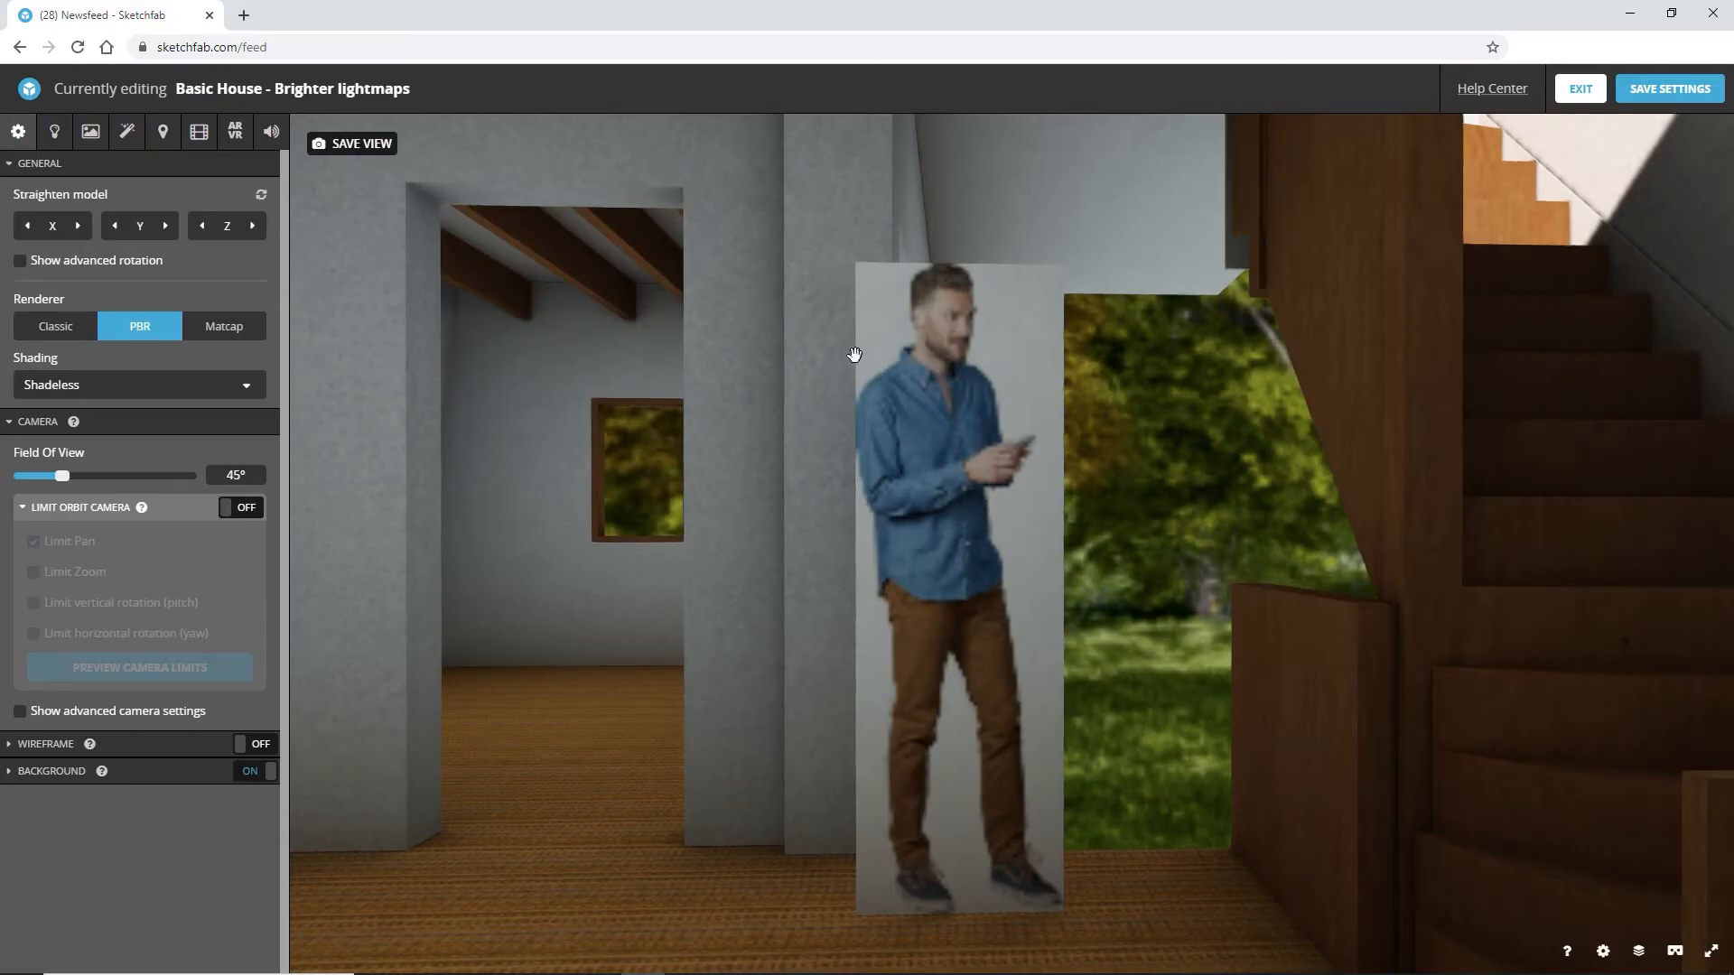
Switch to Sketchfab and give the man billboard material Mask opacity using the "lmap-man 1.78m on billboard" texture, lowering the opacity slider slightly
{"action": "left_click", "coordinate": [90, 131]}
{"action": "left_click", "coordinate": [935, 384]}
{"action": "left_click", "coordinate": [255, 762]}
{"action": "left_click", "coordinate": [9, 761]}
{"action": "left_click", "coordinate": [27, 835]}
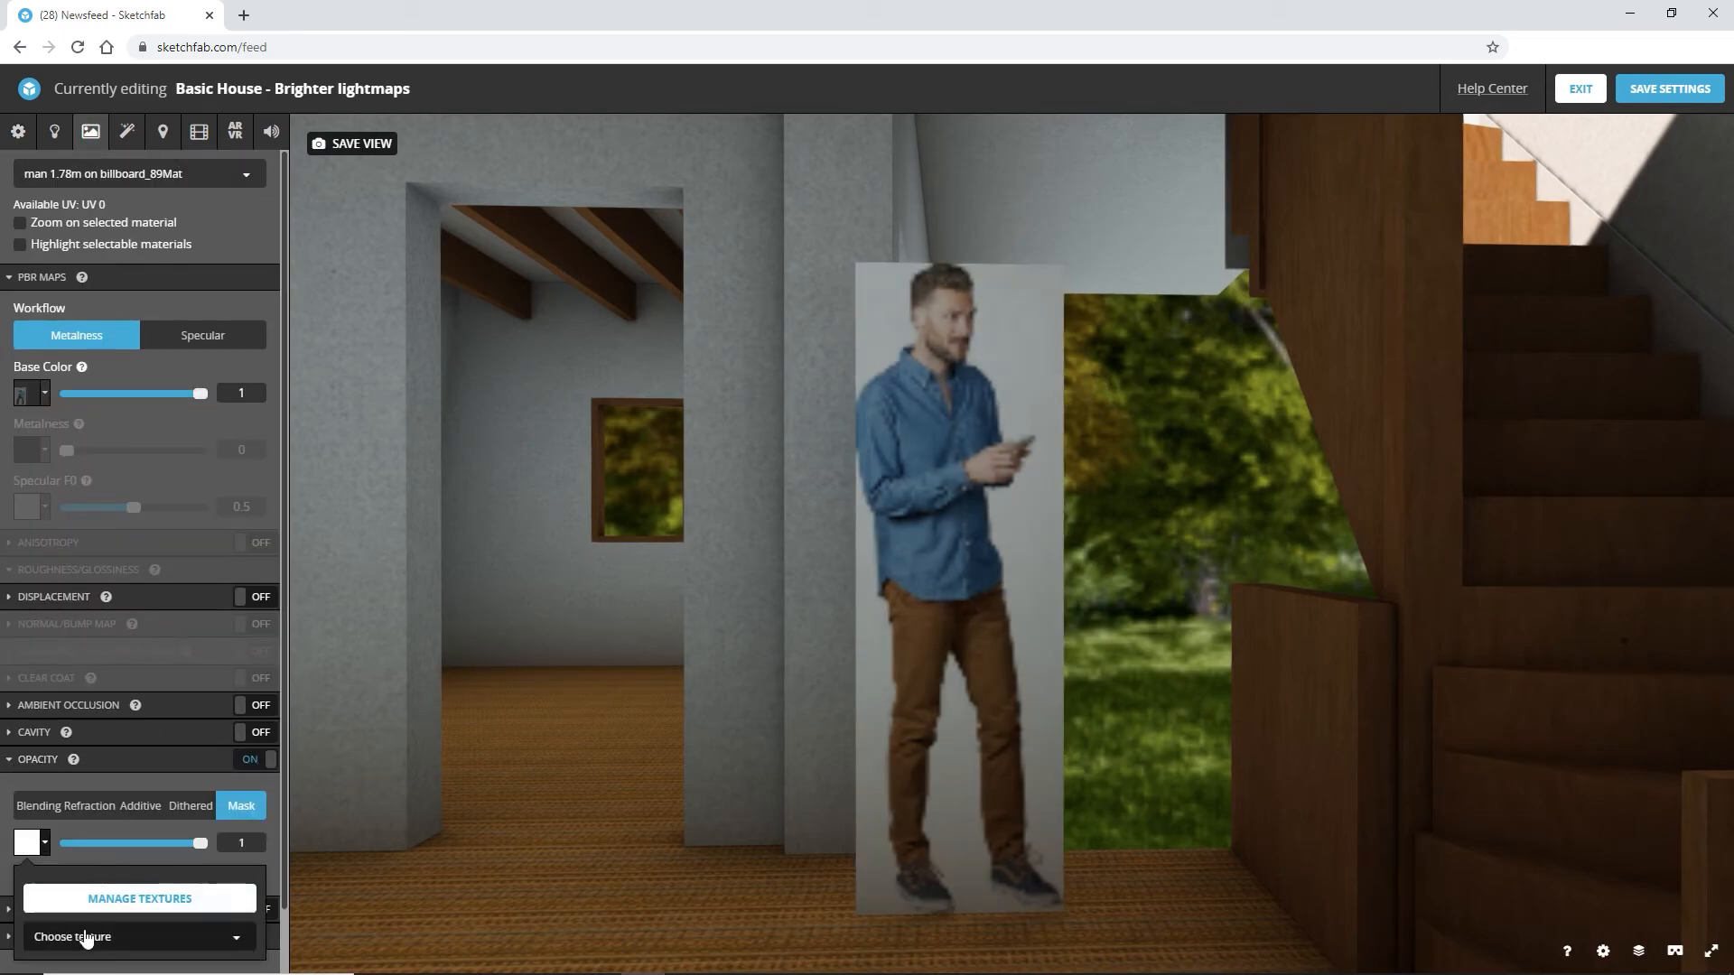
{"action": "left_click", "coordinate": [54, 935]}
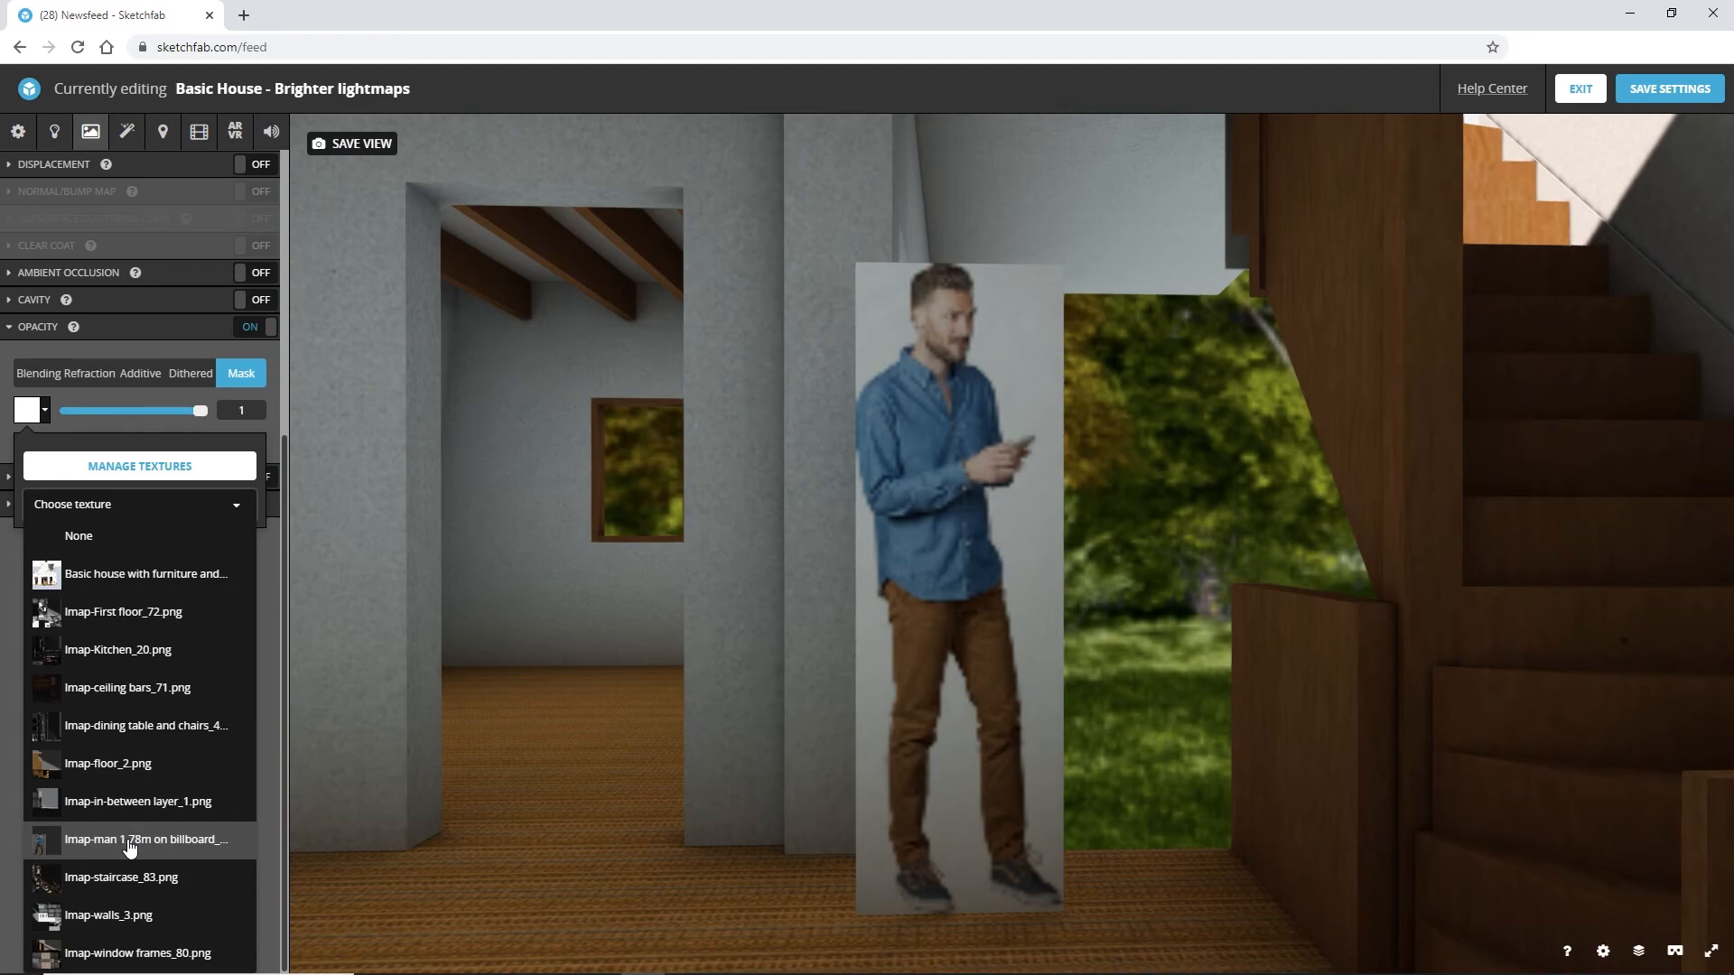
{"action": "left_click", "coordinate": [128, 842]}
{"action": "left_click_drag", "start_coordinate": [200, 775], "coordinate": [192, 775]}
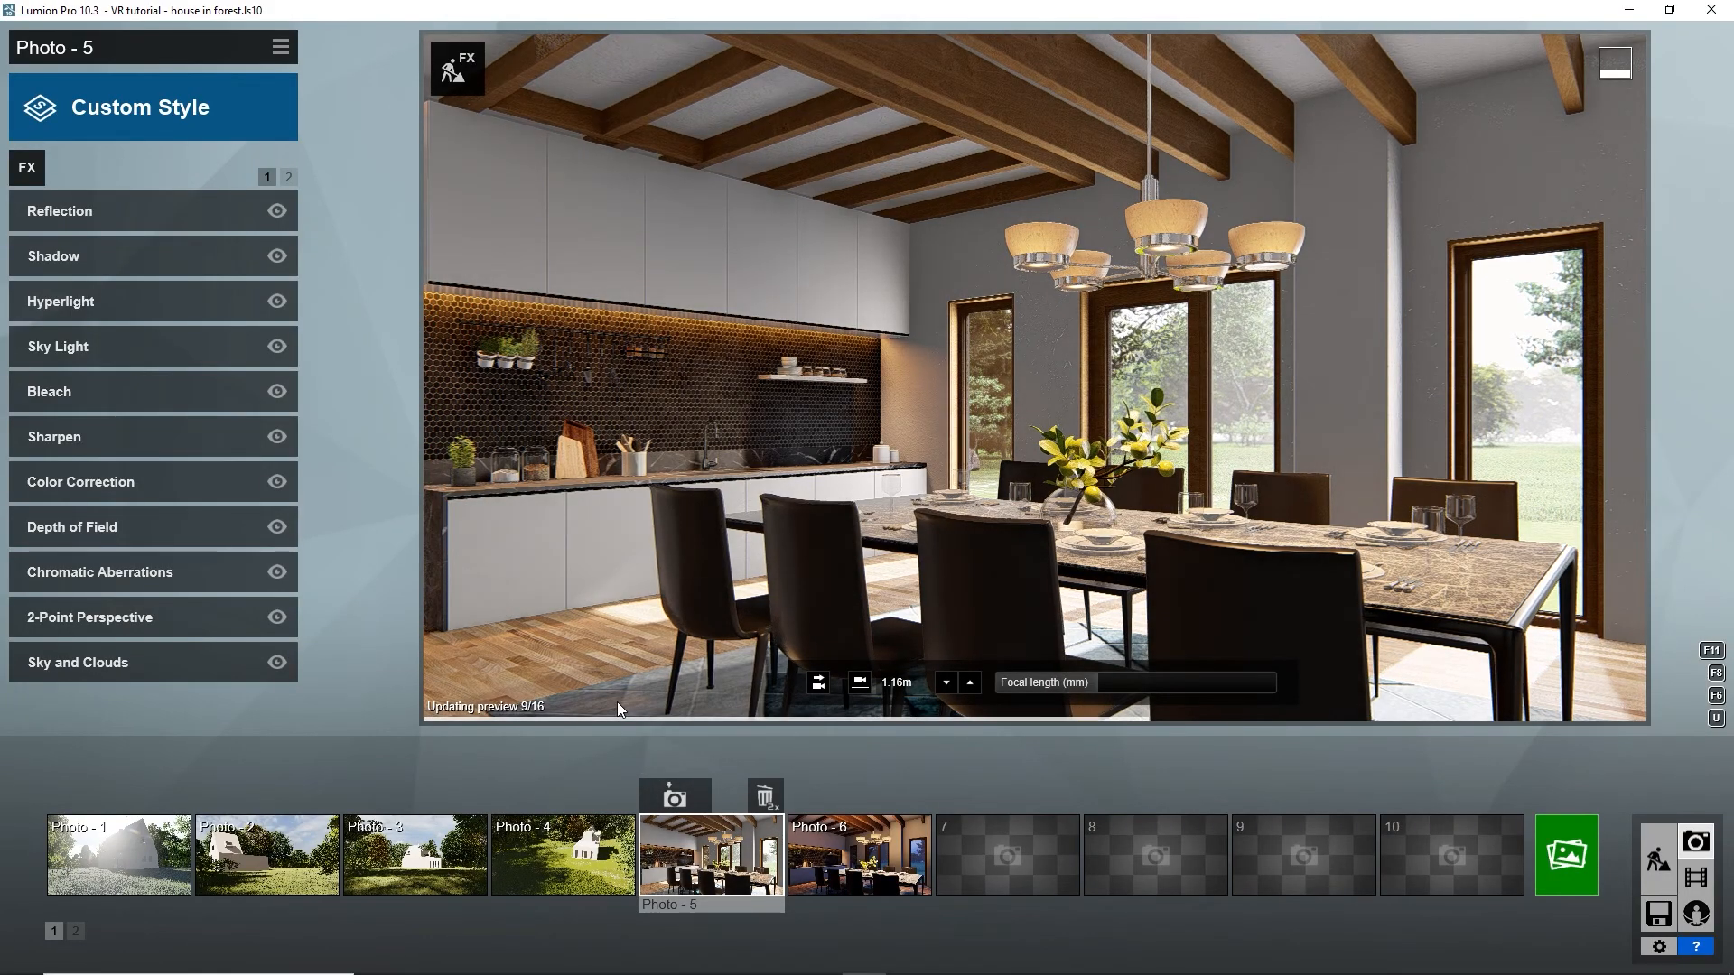
Switch to Lumion and view the evening dining room scene in Photo - 6
{"action": "left_click", "coordinate": [816, 849]}
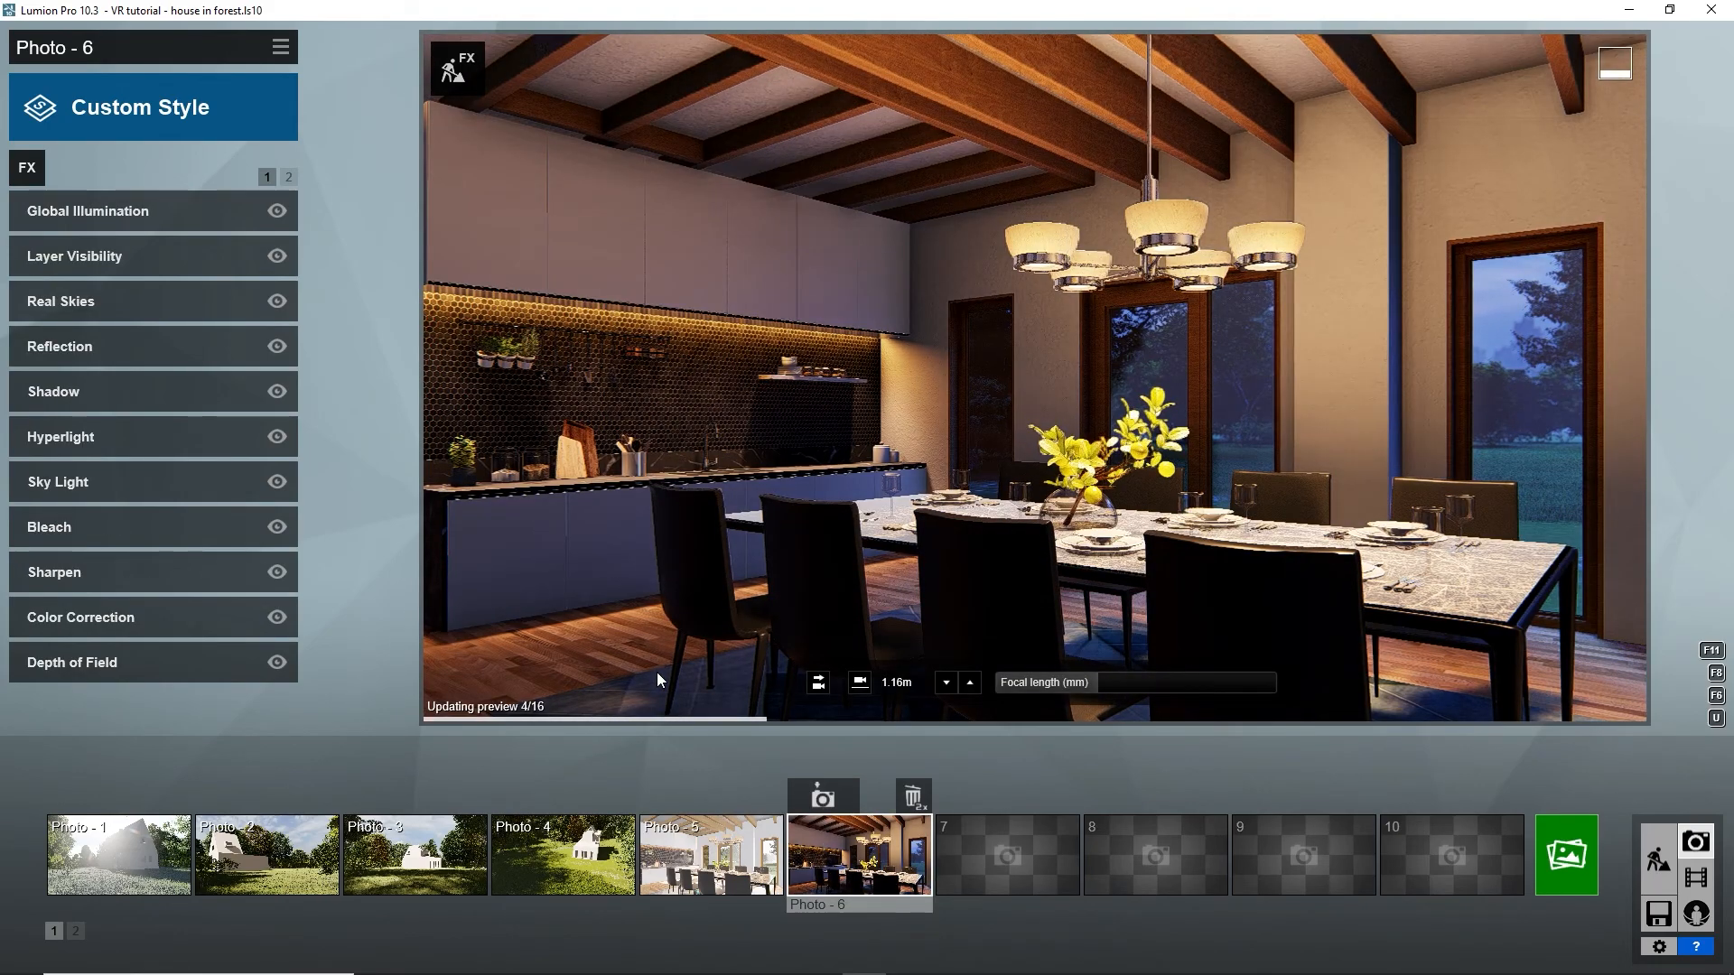